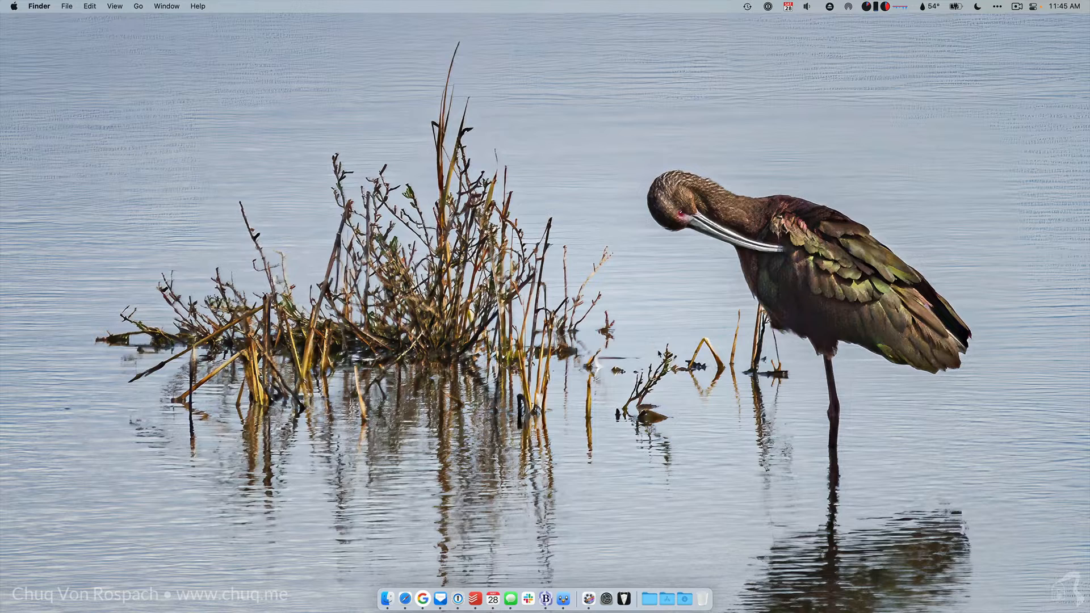
Open Lightroom Classic, start a photo import from the memory card, and dismiss the notice about the unavailable destination folder.
{"action": "left_click", "coordinate": [650, 593]}
{"action": "left_click", "coordinate": [649, 220]}
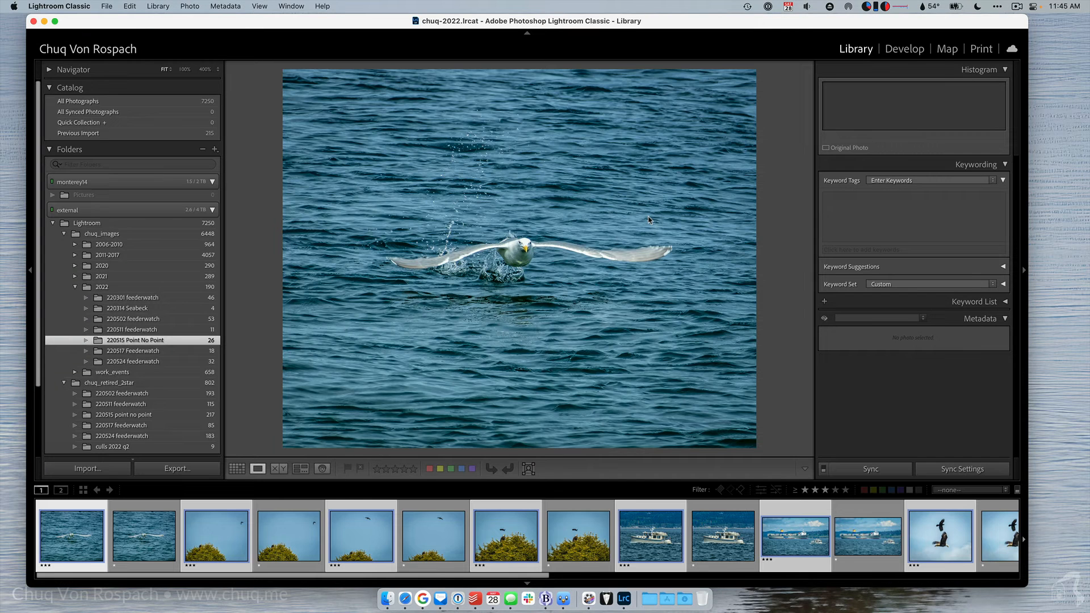
{"action": "left_click", "coordinate": [87, 468]}
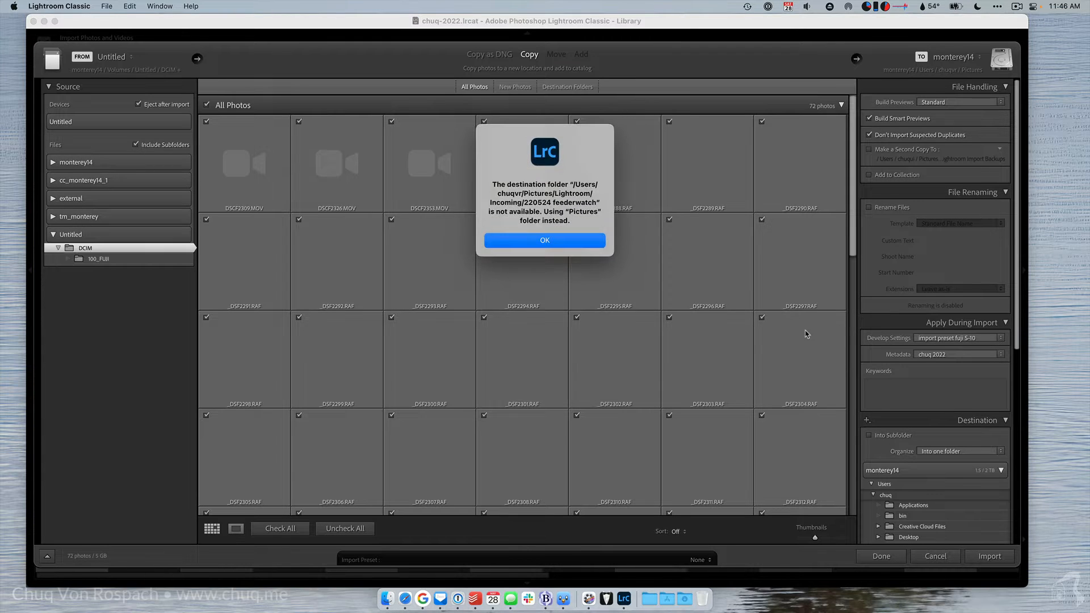
{"action": "left_click", "coordinate": [502, 248]}
Create a folder named "220527 Point No Point" inside Pictures/Lightroom/Incoming and choose it as the import destination.
{"action": "scroll", "coordinate": [977, 438], "scroll_direction": "down", "scroll_amount": 5}
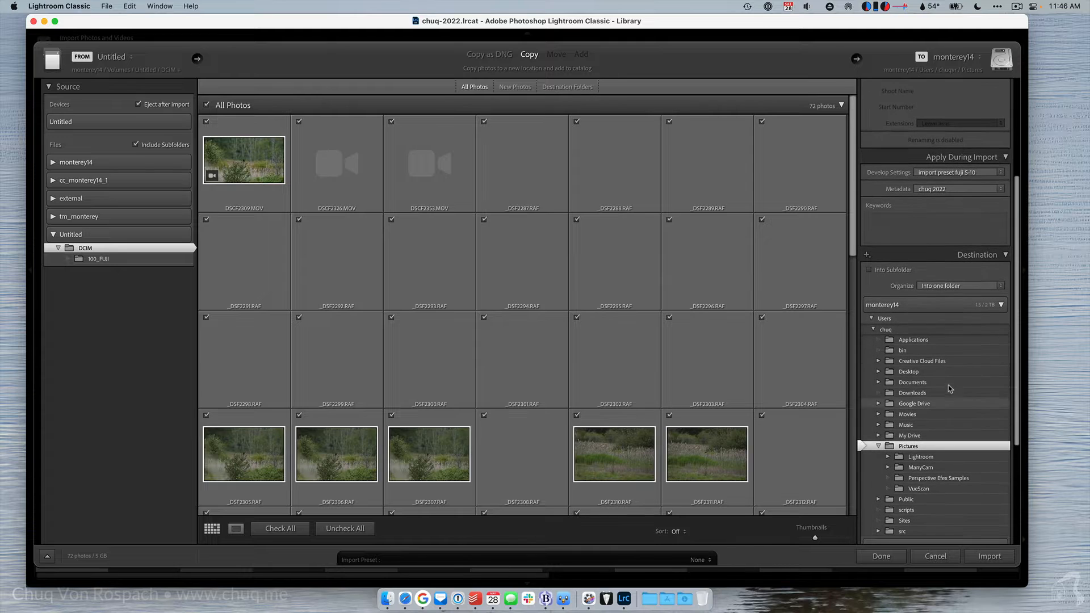
{"action": "left_click", "coordinate": [930, 458]}
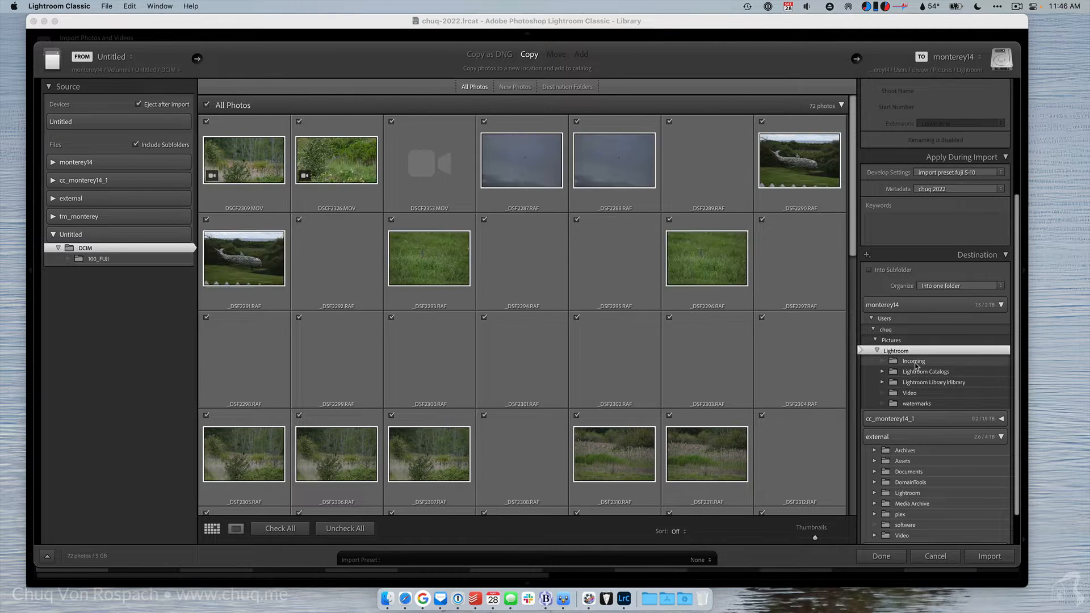
{"action": "left_click", "coordinate": [915, 366]}
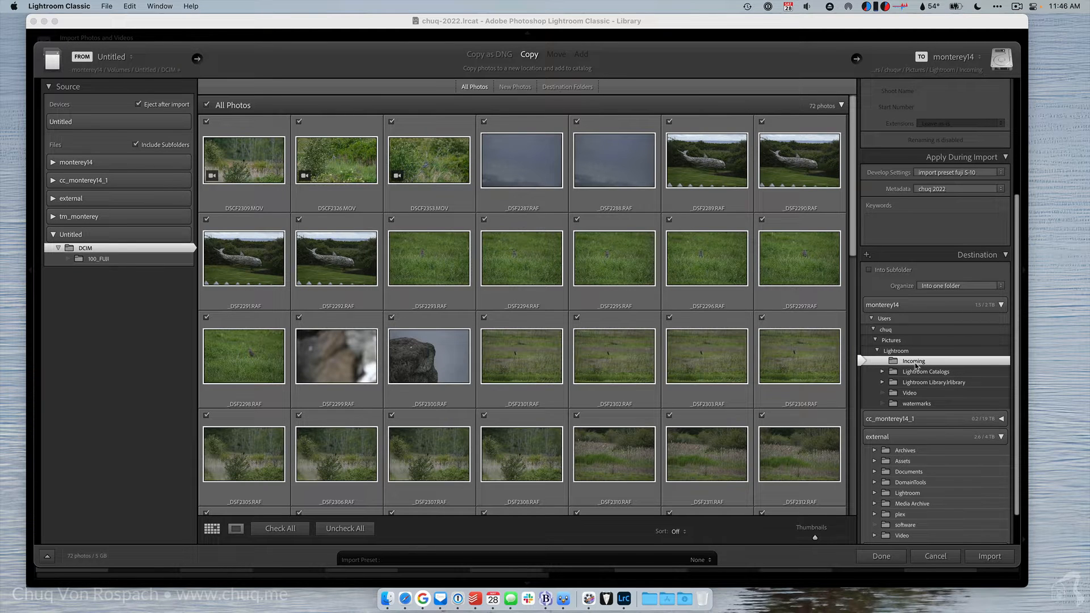
{"action": "right_click", "coordinate": [915, 366]}
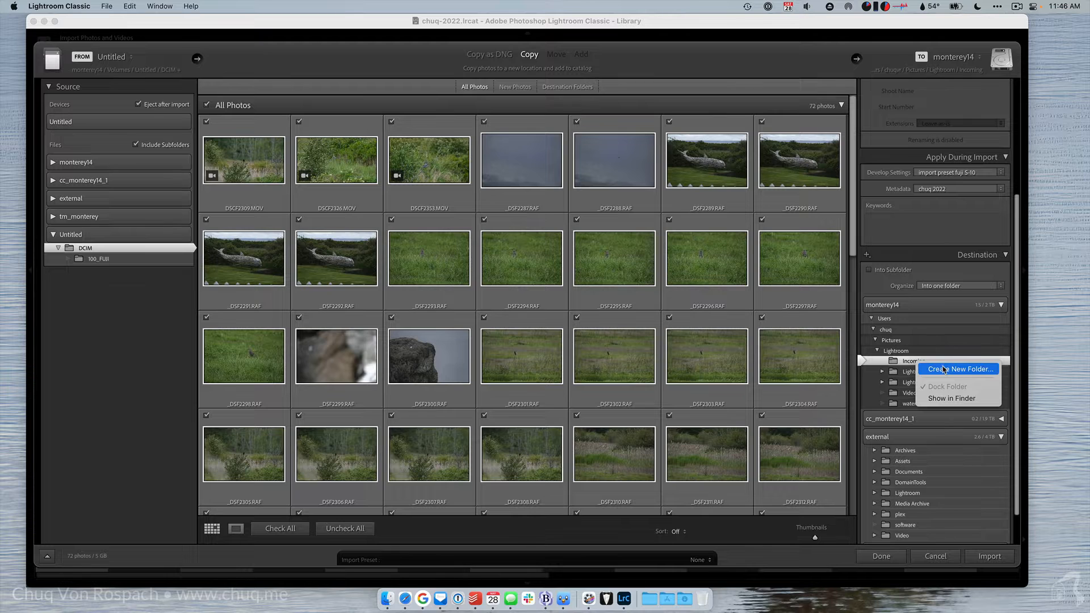
{"action": "left_click", "coordinate": [942, 369]}
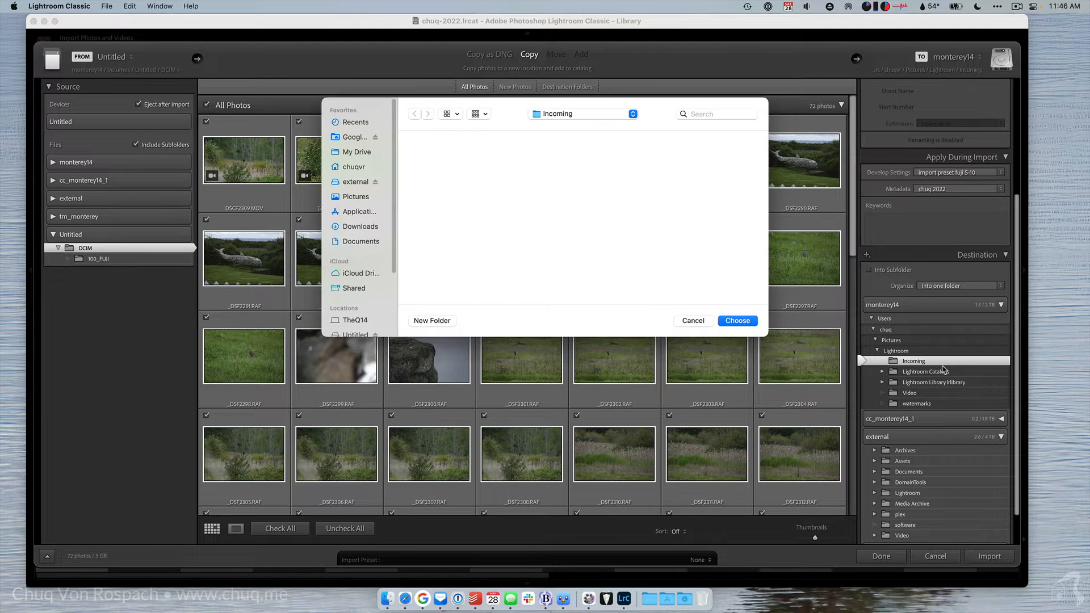
{"action": "left_click", "coordinate": [433, 320]}
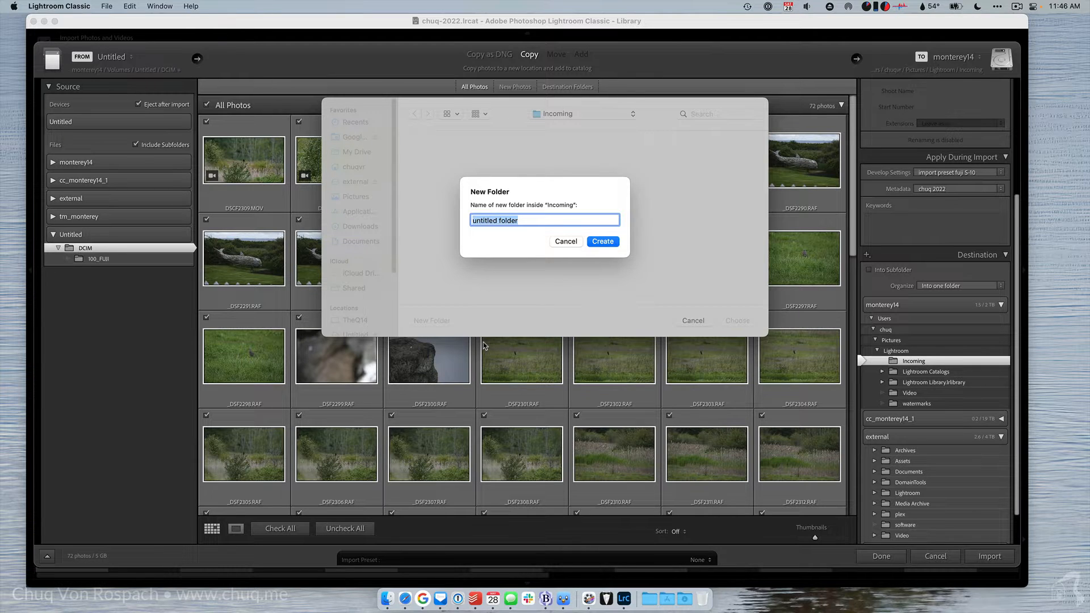
{"action": "type", "text": "220527"}
{"action": "type", "text": "Point No Point"}
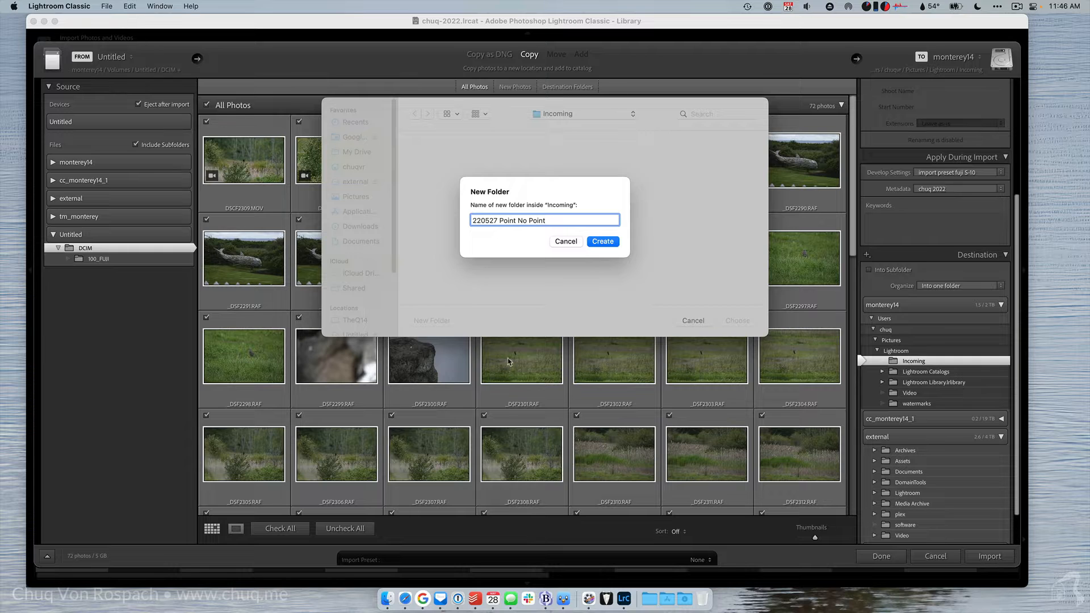
{"action": "left_click", "coordinate": [603, 243]}
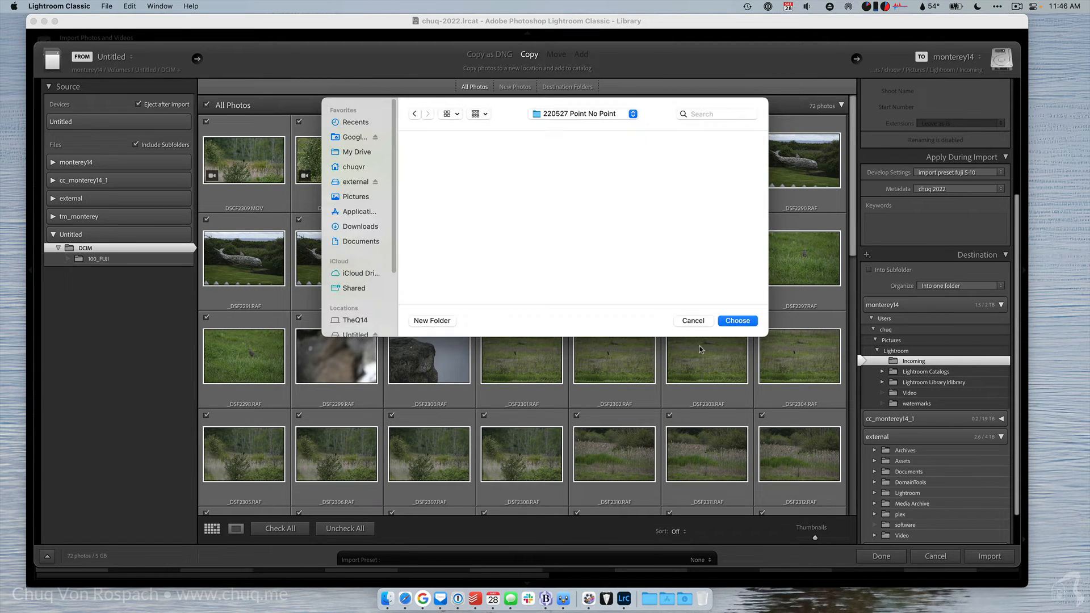
{"action": "left_click", "coordinate": [737, 322]}
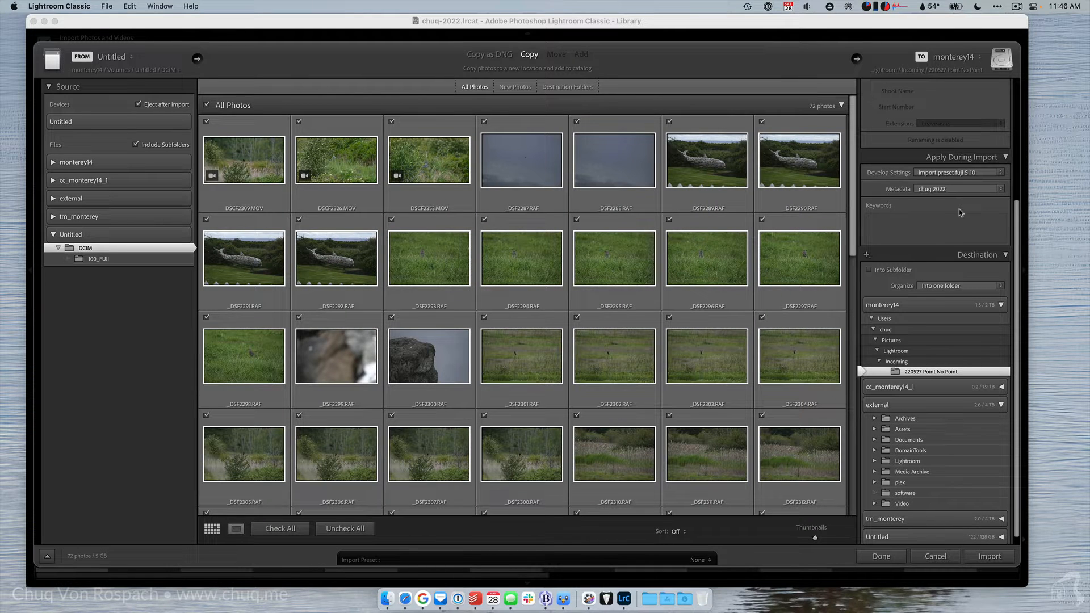
Review the import settings, enable file renaming with the Standard File Name template, and import the checked photos.
{"action": "scroll", "coordinate": [959, 212], "scroll_direction": "up", "scroll_amount": 8}
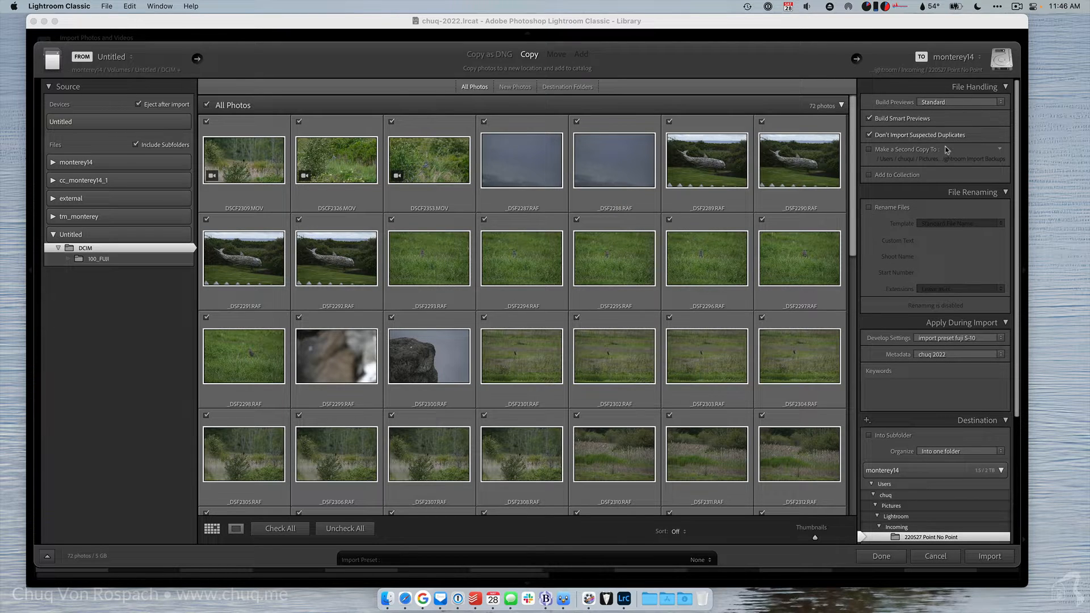
{"action": "scroll", "coordinate": [942, 232], "scroll_direction": "down", "scroll_amount": 5}
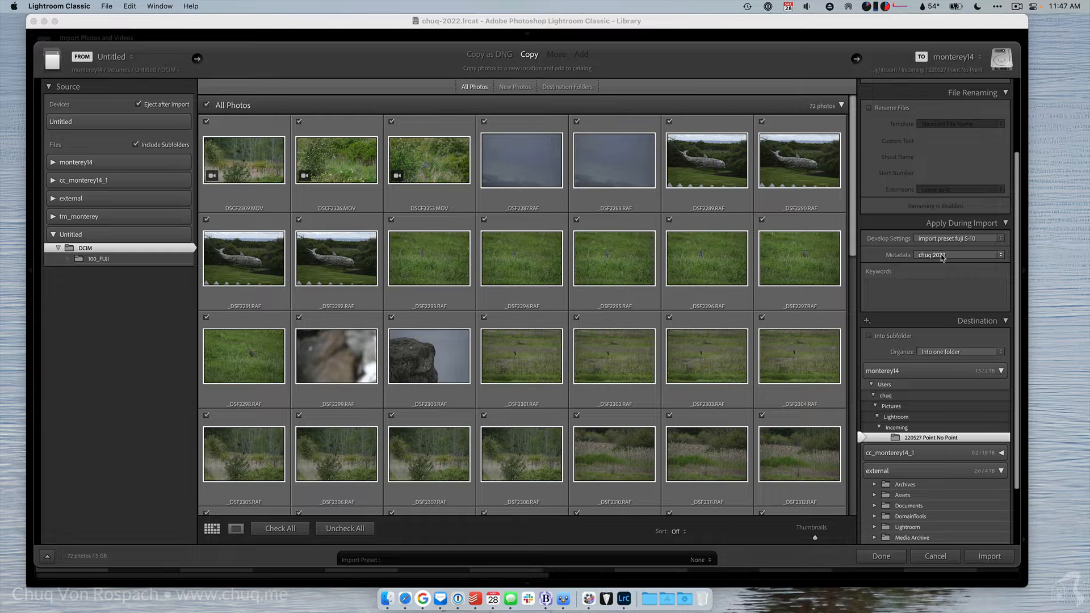
{"action": "scroll", "coordinate": [953, 261], "scroll_direction": "down", "scroll_amount": 3}
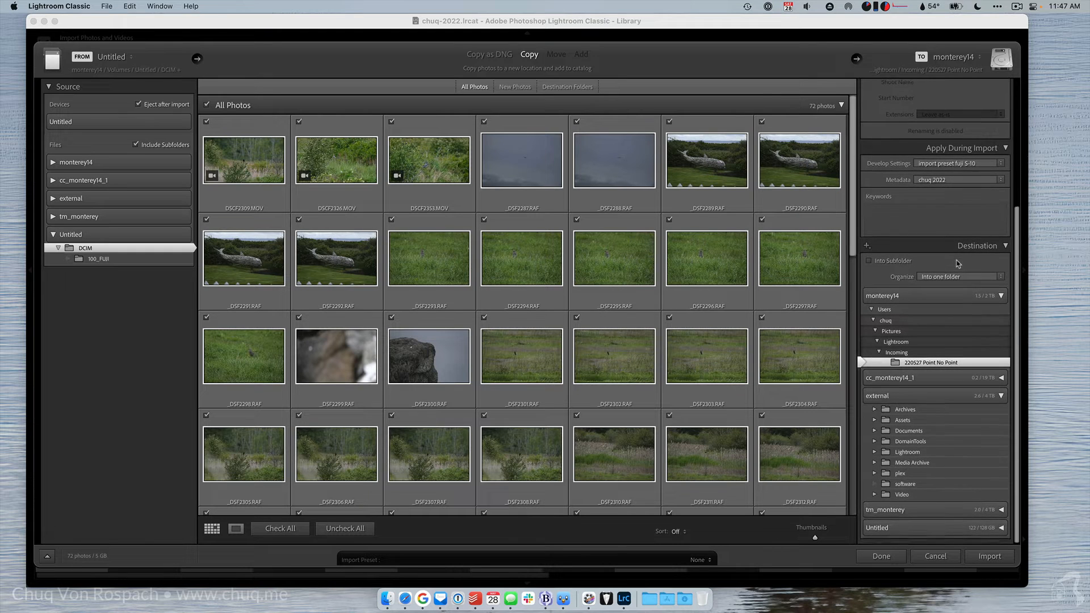
{"action": "scroll", "coordinate": [958, 263], "scroll_direction": "up", "scroll_amount": 6}
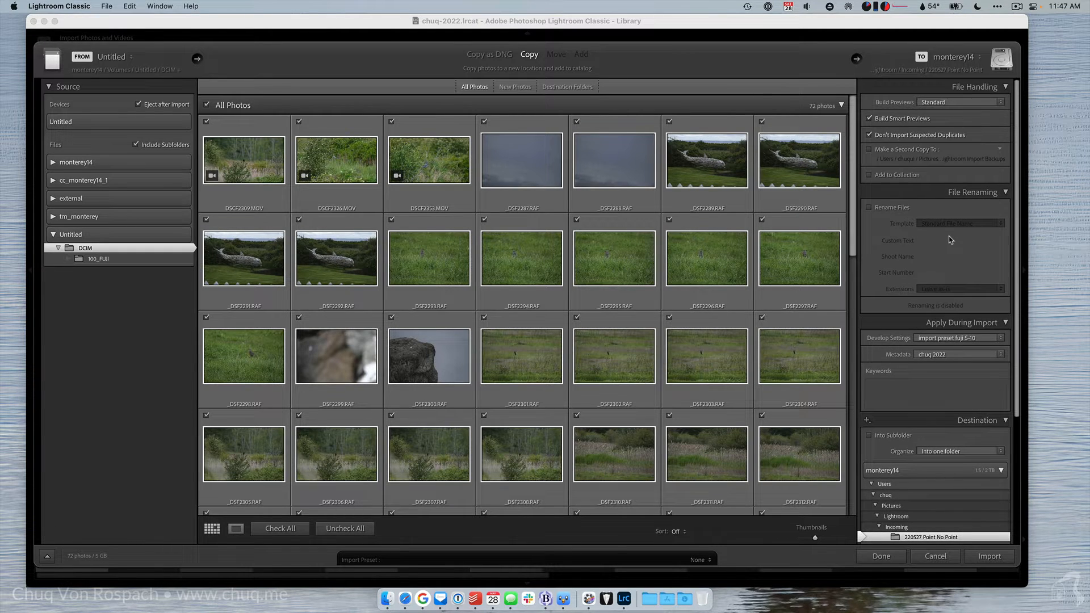
{"action": "left_click", "coordinate": [869, 207]}
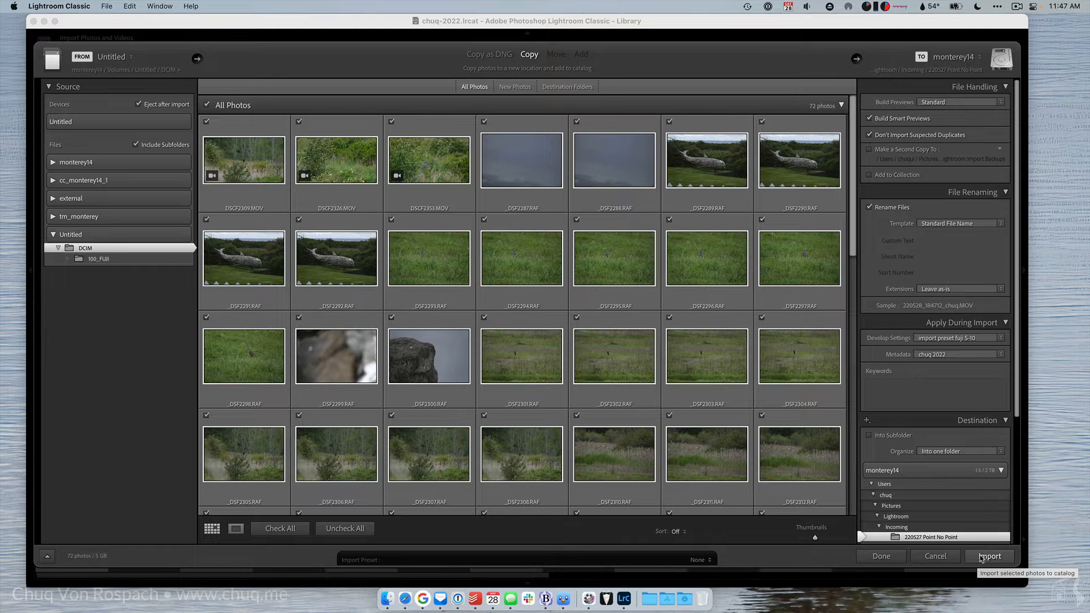
{"action": "left_click", "coordinate": [981, 558]}
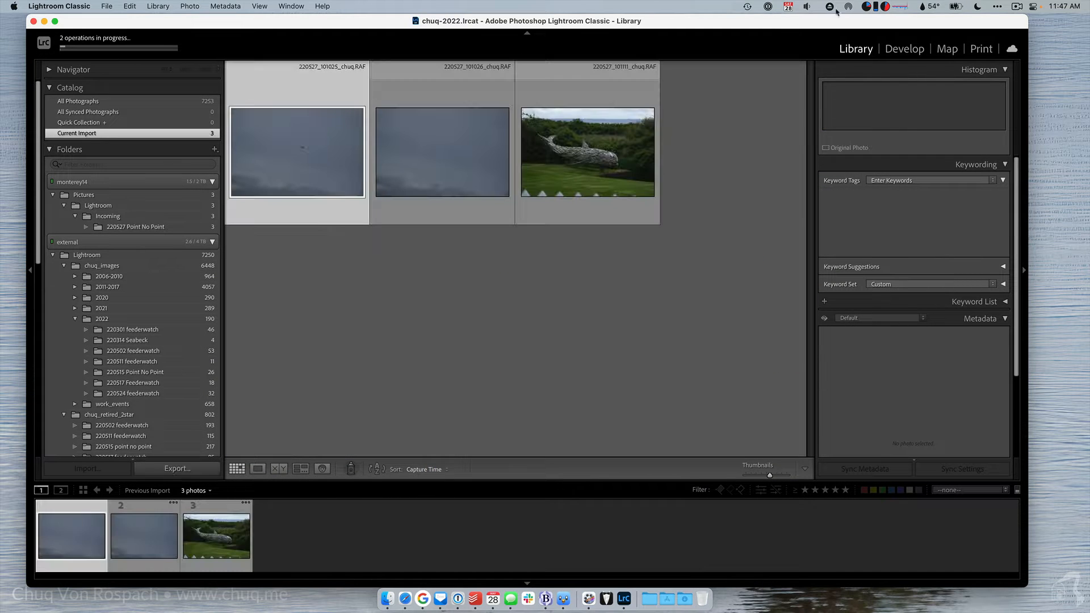
{"action": "left_click", "coordinate": [1016, 6]}
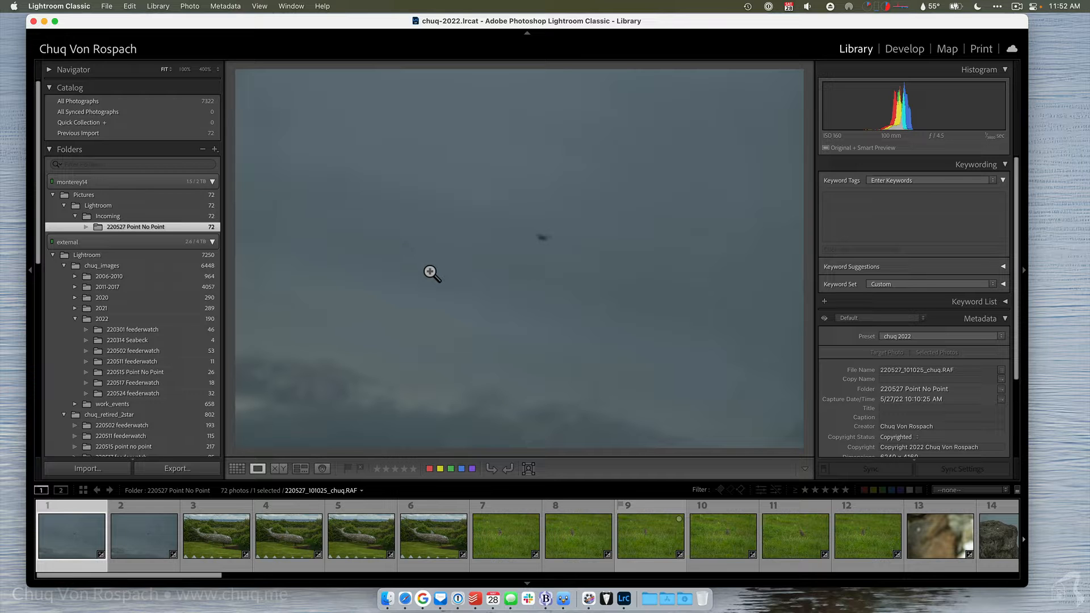
Select all photos in the 220527 Point No Point folder and geotag them on the map at the Point No Point Lighthouse saved location.
{"action": "key", "text": "g"}
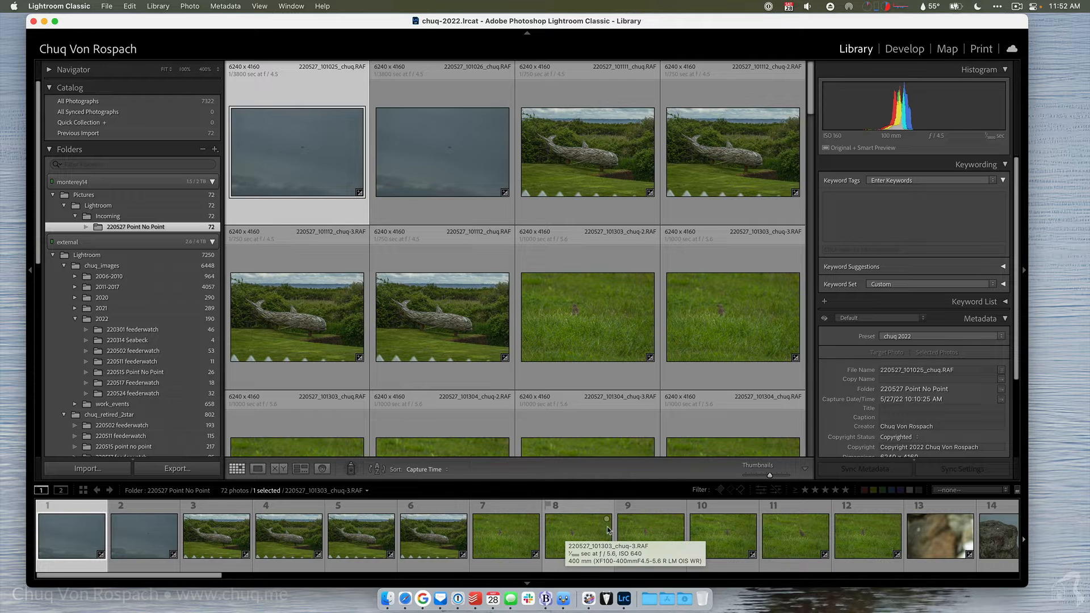
{"action": "key", "text": "super+a"}
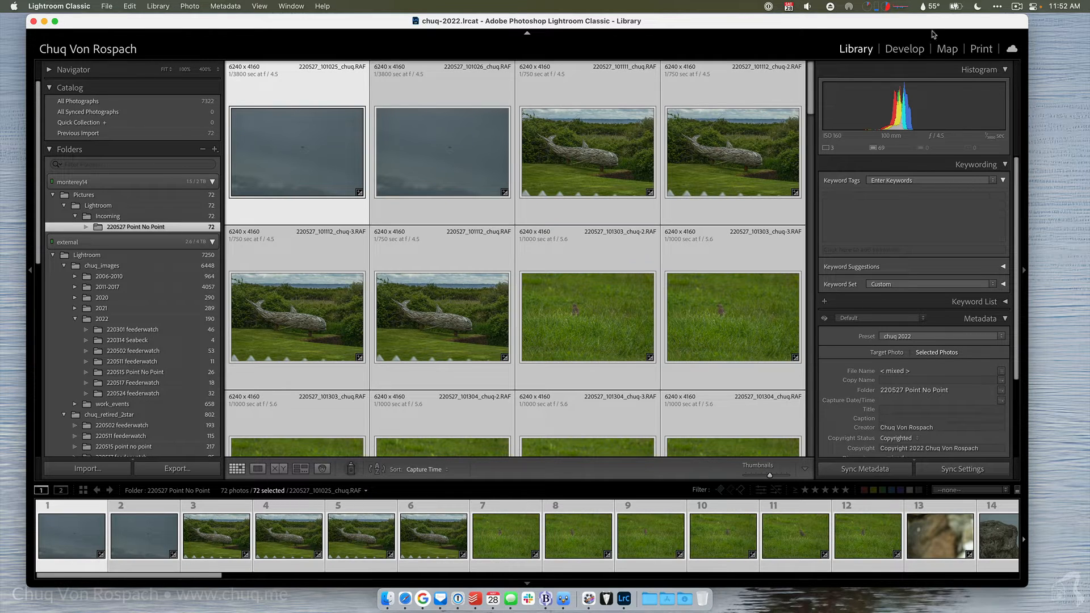
{"action": "left_click", "coordinate": [943, 48]}
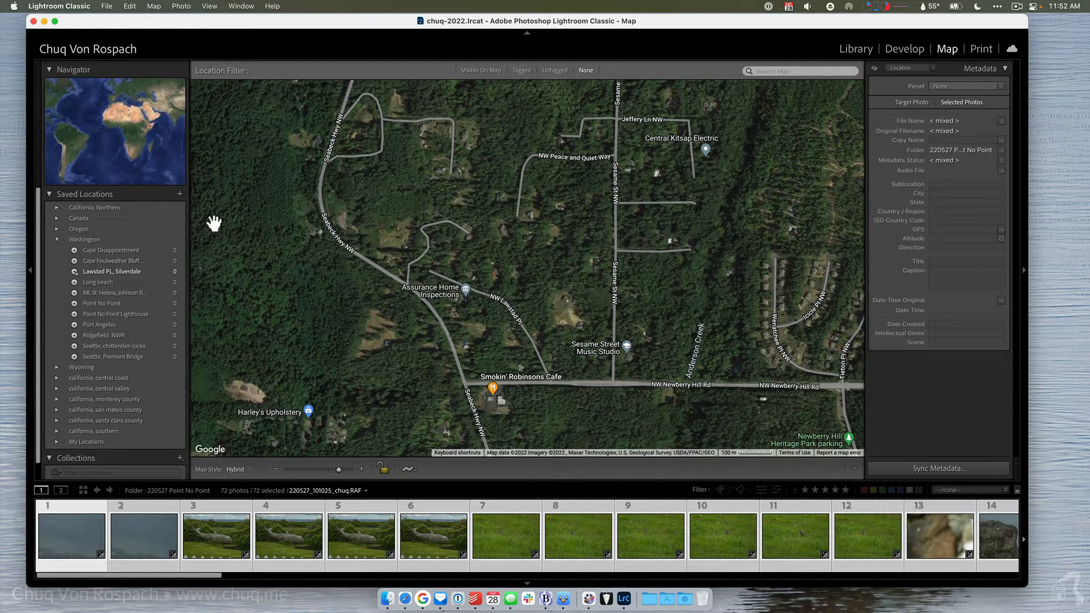
{"action": "left_click", "coordinate": [182, 314]}
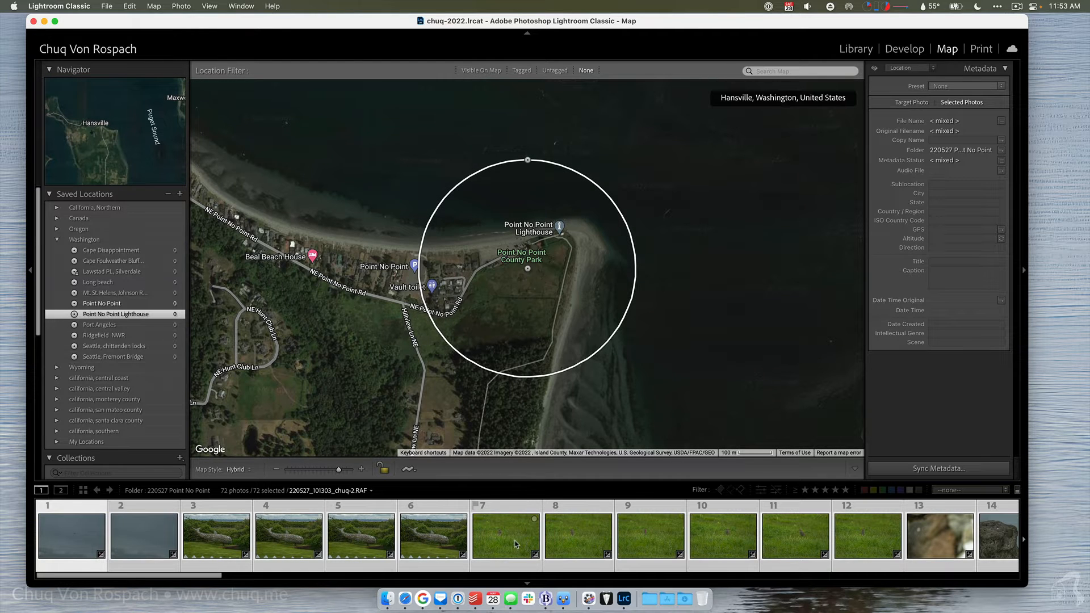
{"action": "left_click_drag", "start_coordinate": [515, 543], "coordinate": [542, 244]}
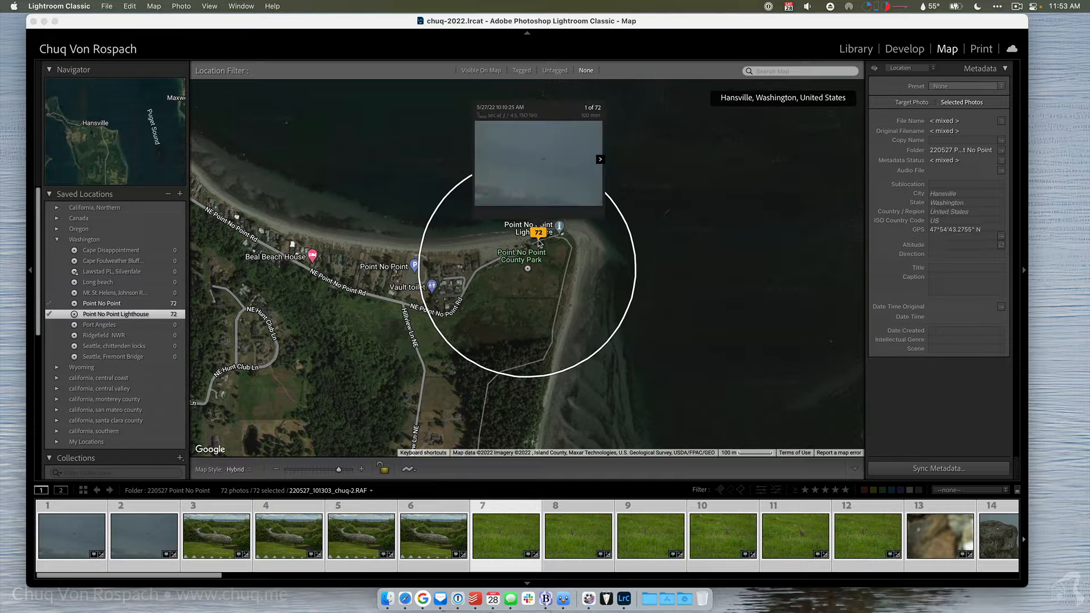
{"action": "left_click", "coordinate": [539, 243]}
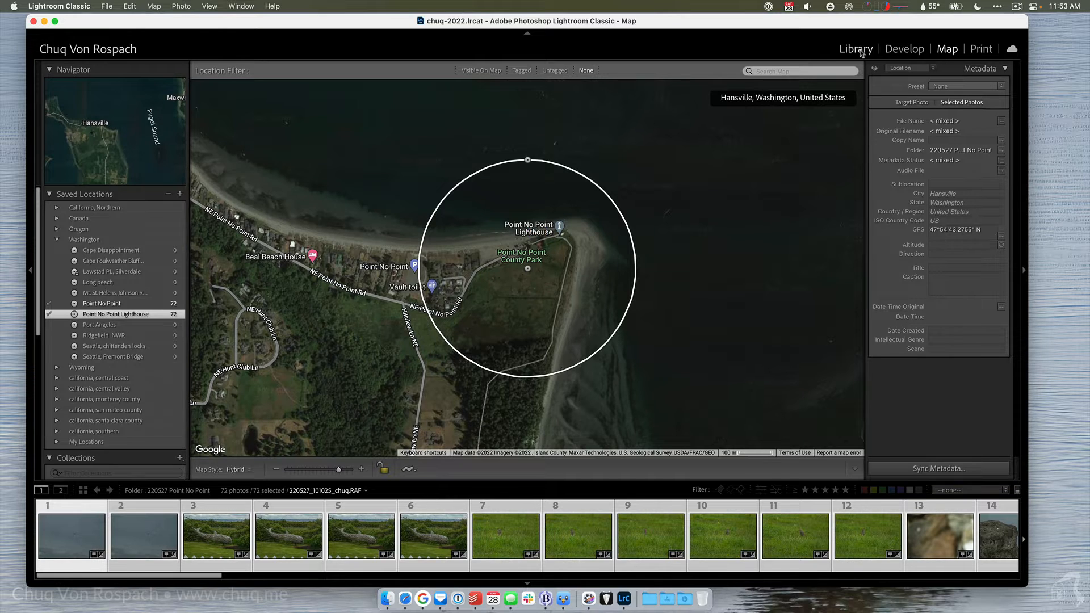
Return to the Library and enter Washington as the first keyword for all selected photos.
{"action": "left_click", "coordinate": [860, 52]}
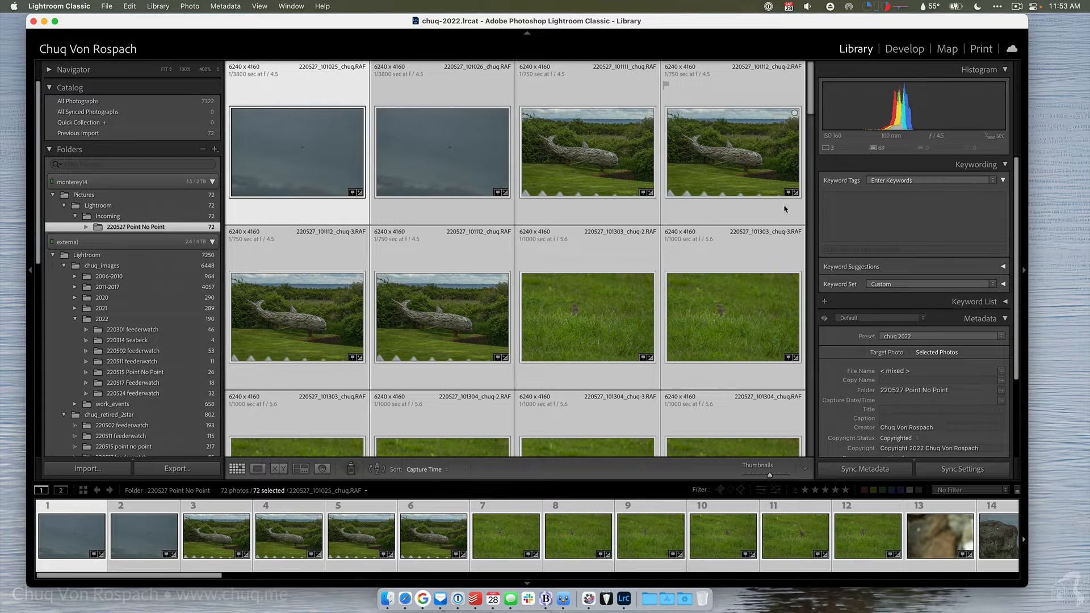
{"action": "left_click", "coordinate": [860, 251]}
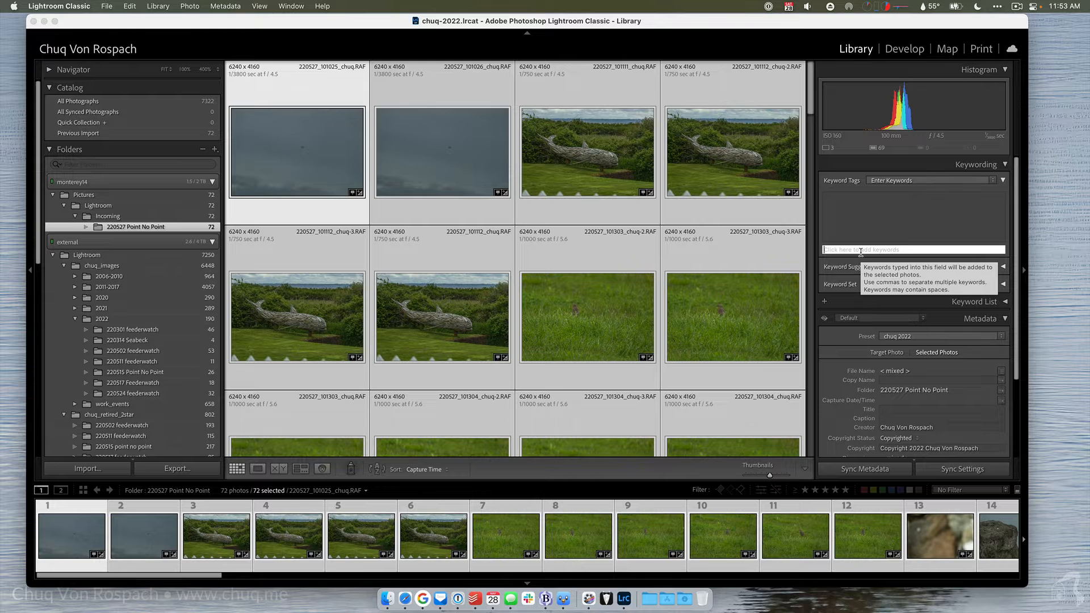
{"action": "type", "text": "washington"}
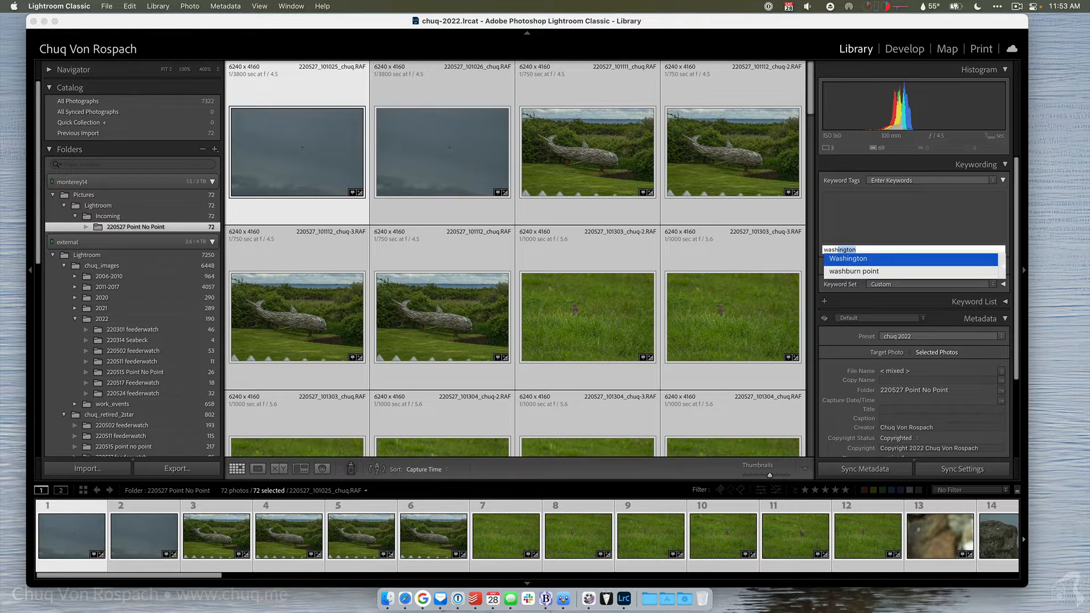
{"action": "key", "text": "Return"}
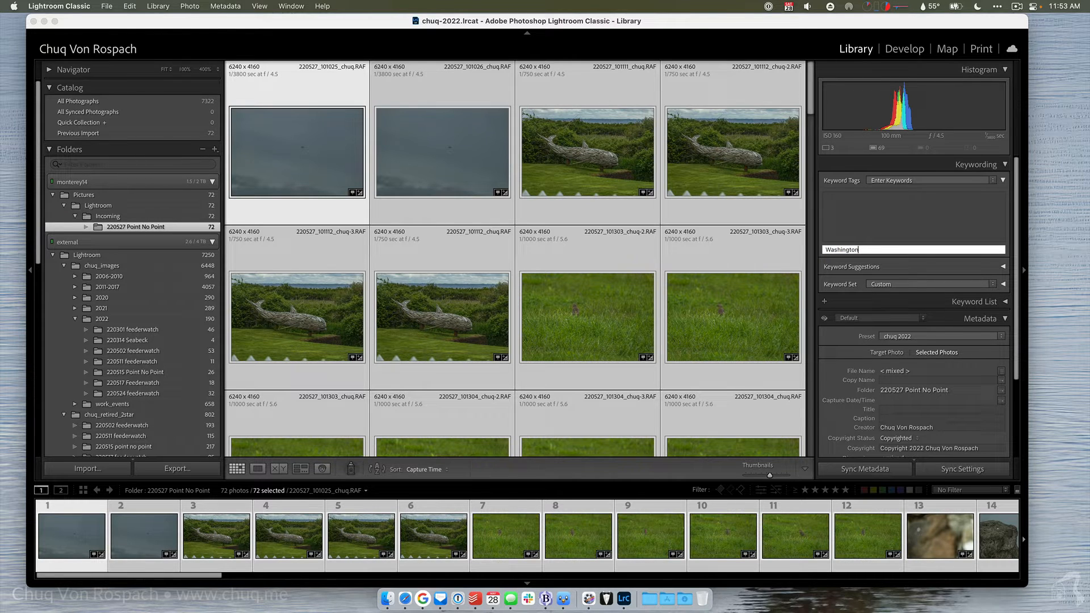
{"action": "type", "text": ". kitsap cou"}
{"action": "key", "text": "BackSpace"}
{"action": "key", "text": "BackSpace"}
{"action": "key", "text": "BackSpace"}
{"action": "key", "text": "BackSpace"}
{"action": "key", "text": "BackSpace"}
{"action": "key", "text": "BackSpace"}
{"action": "key", "text": "BackSpace"}
{"action": "key", "text": "BackSpace"}
{"action": "key", "text": "BackSpace"}
{"action": "key", "text": "BackSpace"}
{"action": "key", "text": "BackSpace"}
{"action": "key", "text": "BackSpace"}
Add the keywords Kitsap County, Hansville and Point No Point Lighthouse after Washington and apply them to the selected photos.
{"action": "type", "text": ", Kitsap County"}
{"action": "key", "text": "Return"}
{"action": "type", "text": "hansville"}
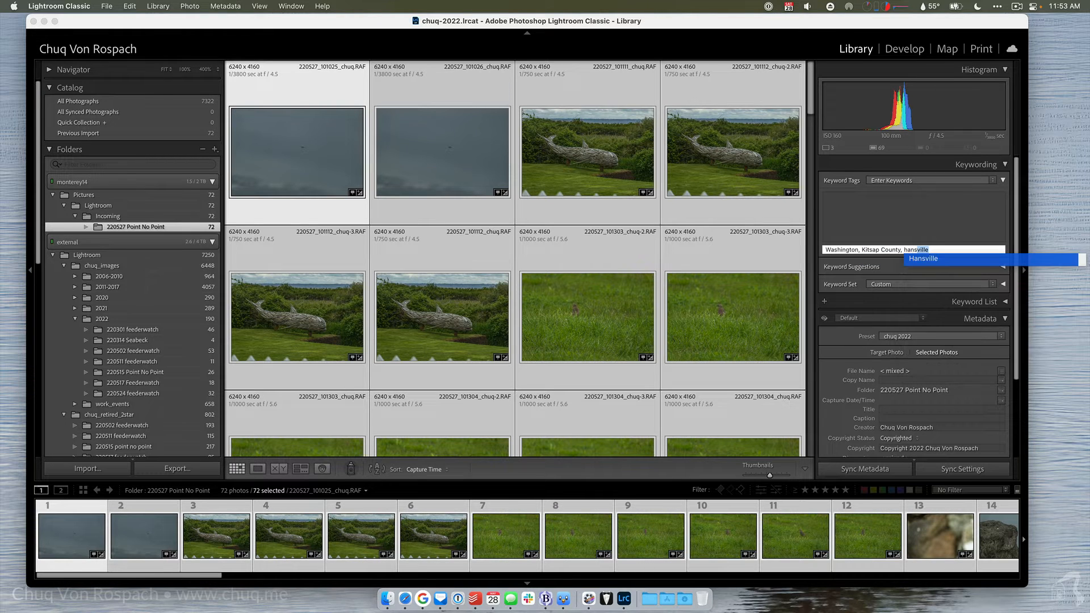
{"action": "key", "text": "Return"}
{"action": "type", "text": "point"}
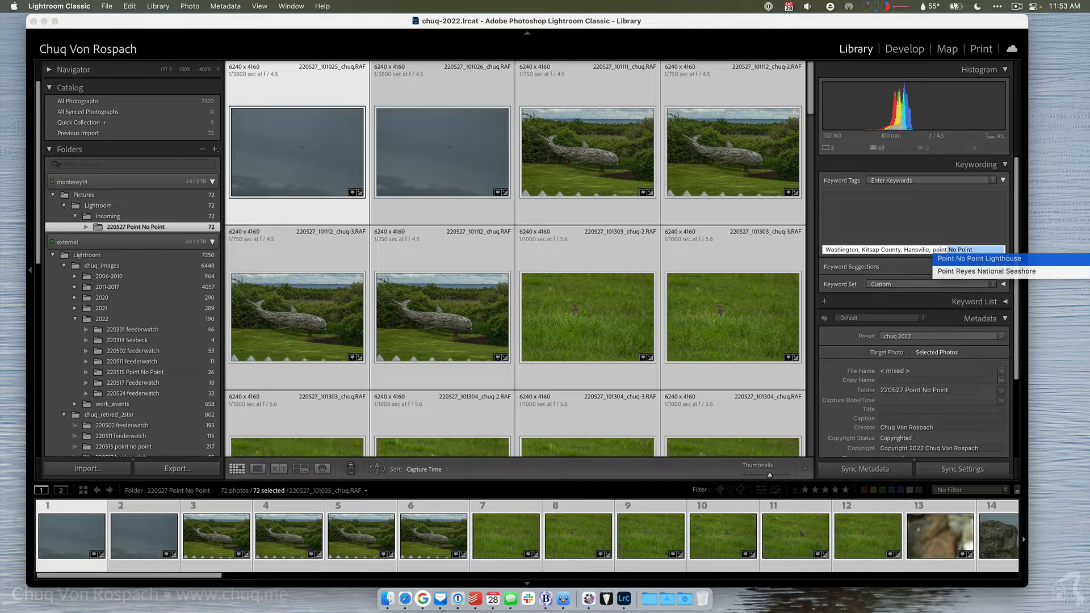
{"action": "key", "text": "Return"}
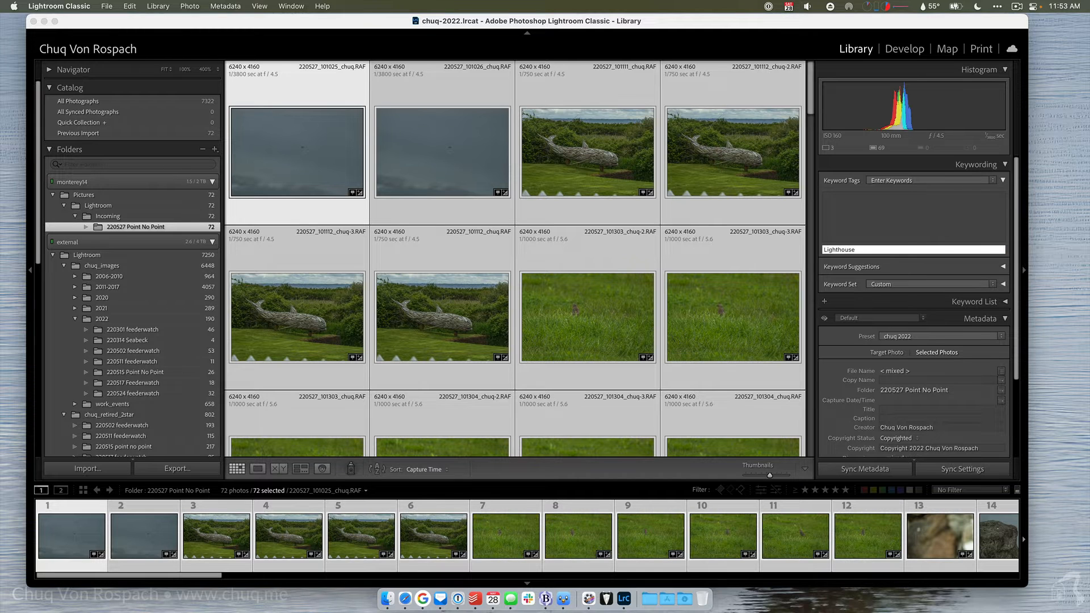
{"action": "key", "text": "Return"}
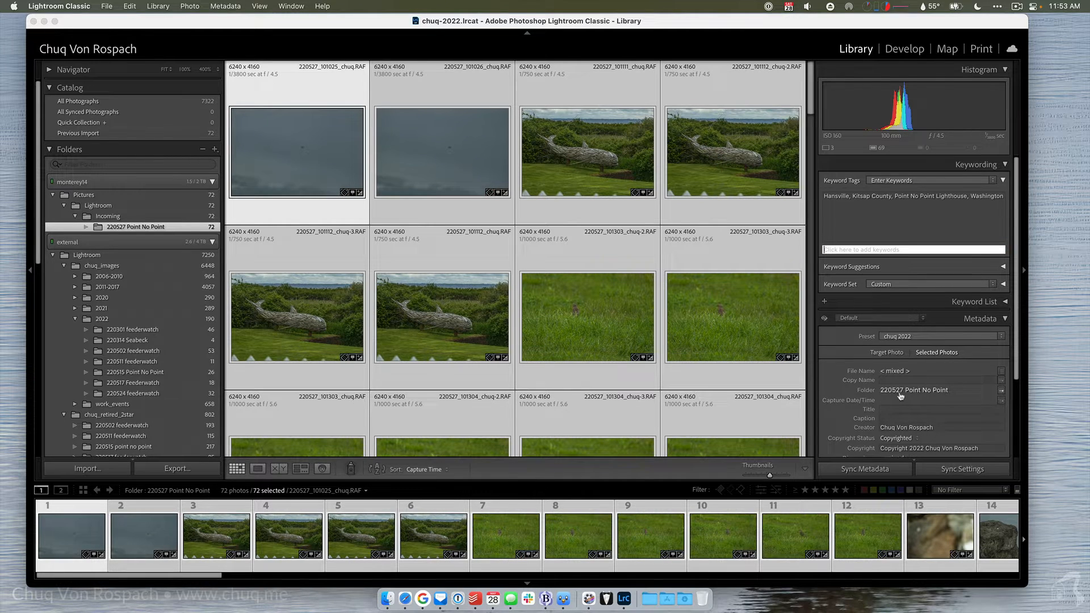
Set the title of all selected photos to Point No Point in their metadata.
{"action": "scroll", "coordinate": [900, 395], "scroll_direction": "down", "scroll_amount": 2}
{"action": "scroll", "coordinate": [899, 395], "scroll_direction": "down", "scroll_amount": 2}
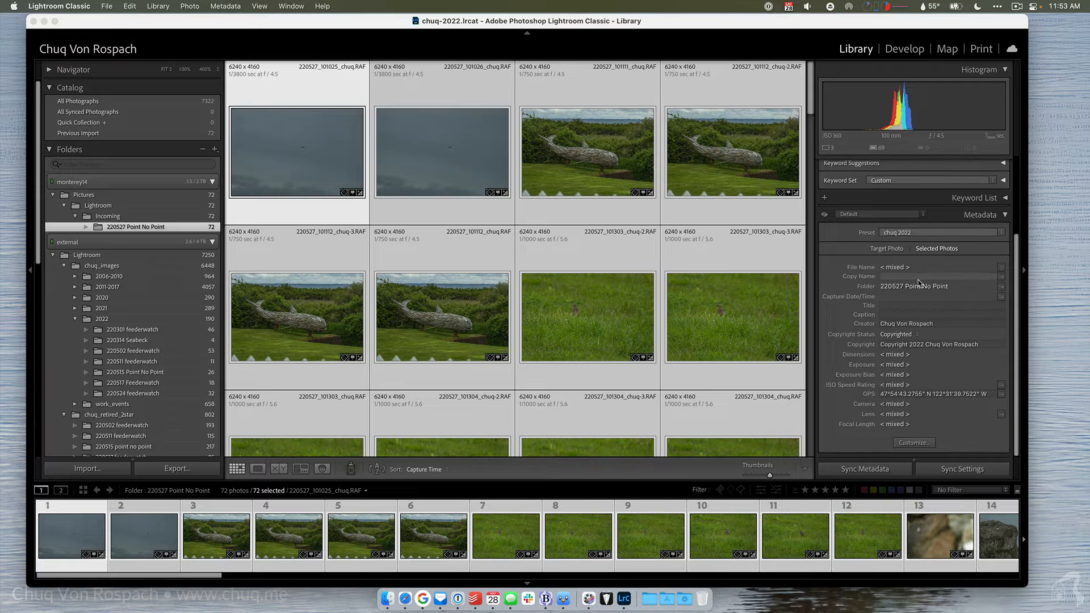
{"action": "left_click", "coordinate": [897, 305]}
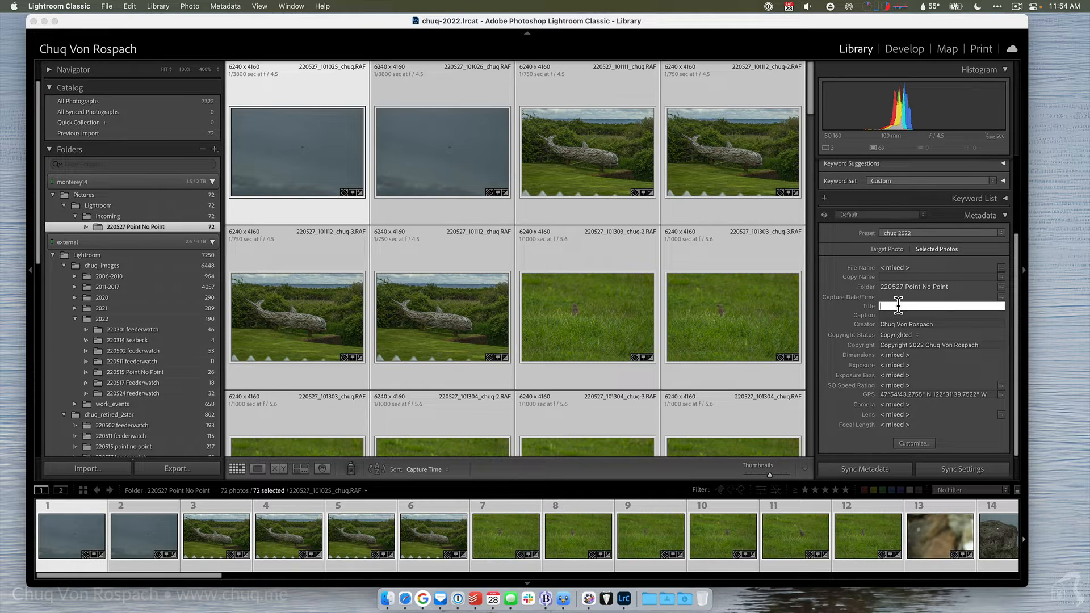
{"action": "type", "text": "Point No Point"}
Set the selected photos' caption to "Point No Point, Hansville, Washington" and apply it.
{"action": "key", "text": "Tab"}
{"action": "type", "text": "Point No Poi"}
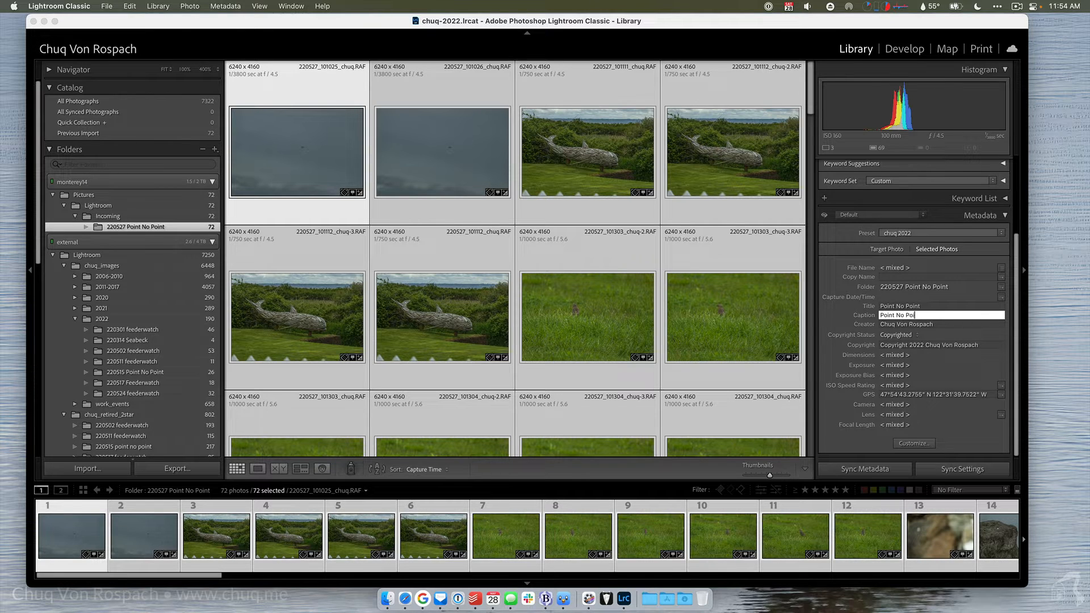
{"action": "type", "text": "nt, Hansville , Washingon"}
{"action": "key", "text": "BackSpace"}
{"action": "key", "text": "BackSpace"}
{"action": "type", "text": "ton"}
{"action": "key", "text": "Return"}
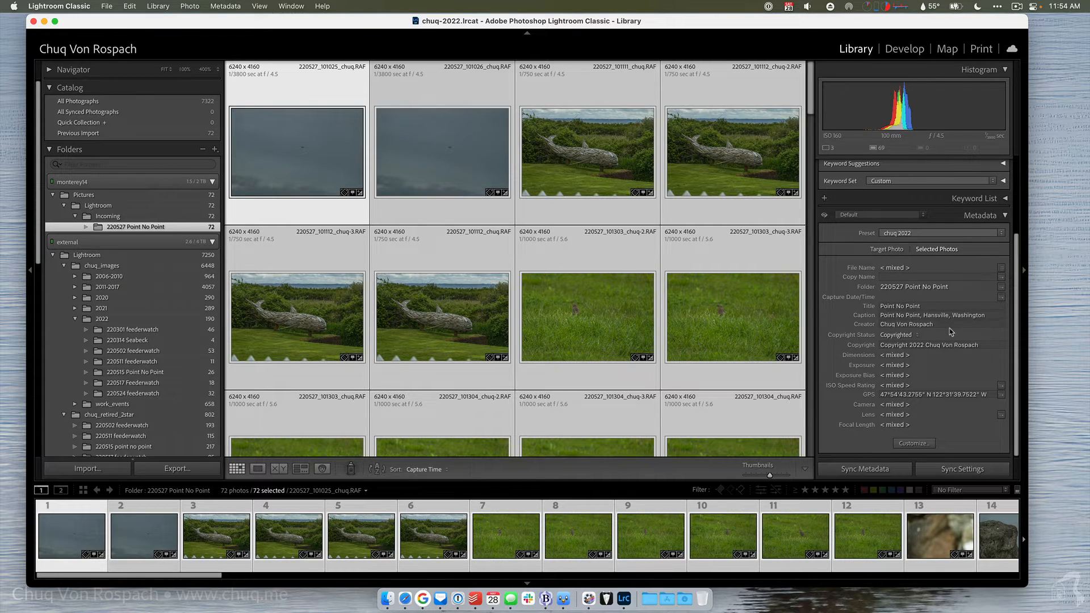
{"action": "scroll", "coordinate": [941, 344], "scroll_direction": "up", "scroll_amount": 4}
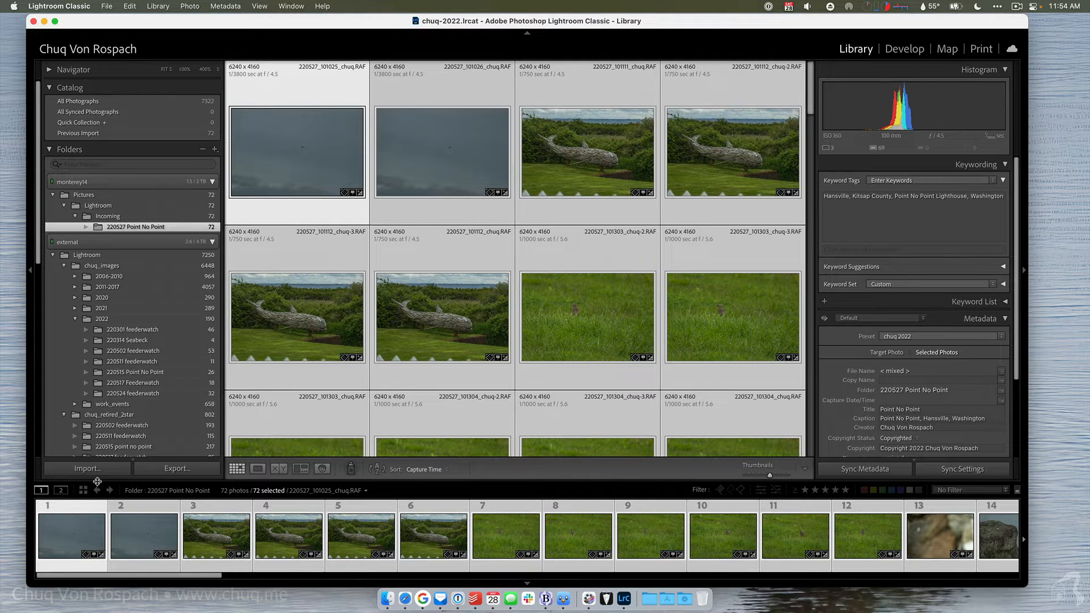
Open the first photo in Loupe view and flag the first two photos of the distant bird in the sky as rejected.
{"action": "double_click", "coordinate": [78, 542]}
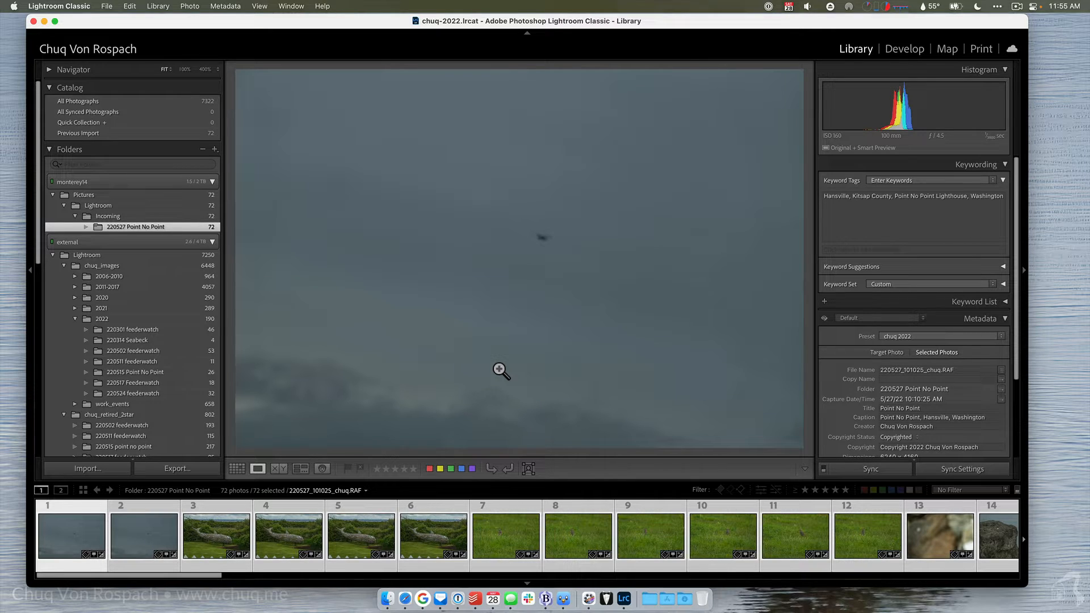
{"action": "key", "text": "x"}
{"action": "key", "text": "x"}
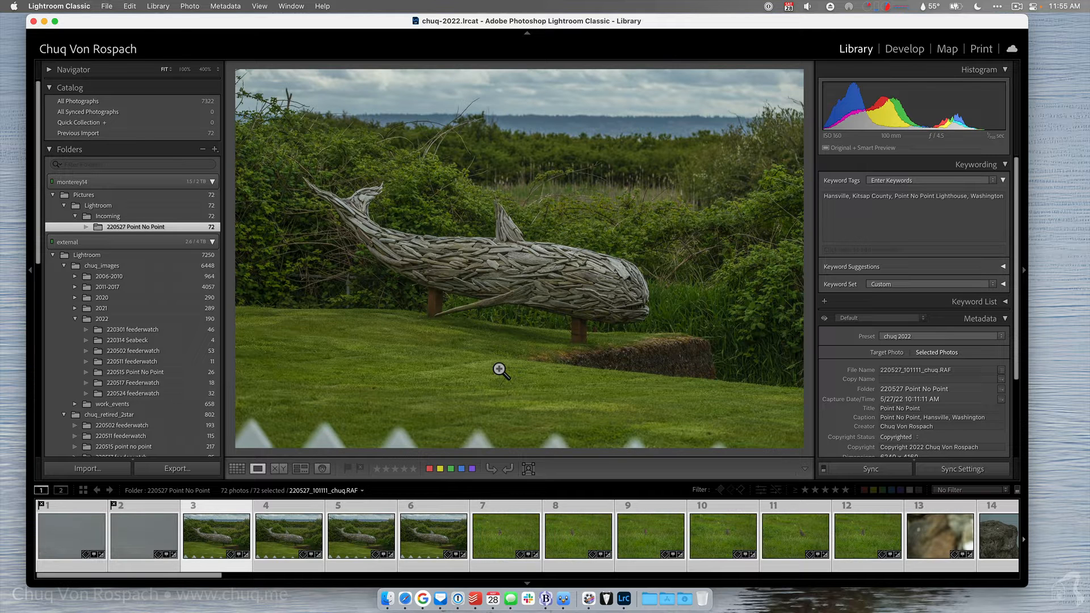
Compare the four whale sculpture photos by going back and forth between them, then continue to the first photo of the bird in the grass.
{"action": "key", "text": "Right"}
{"action": "key", "text": "Right"}
{"action": "key", "text": "Right"}
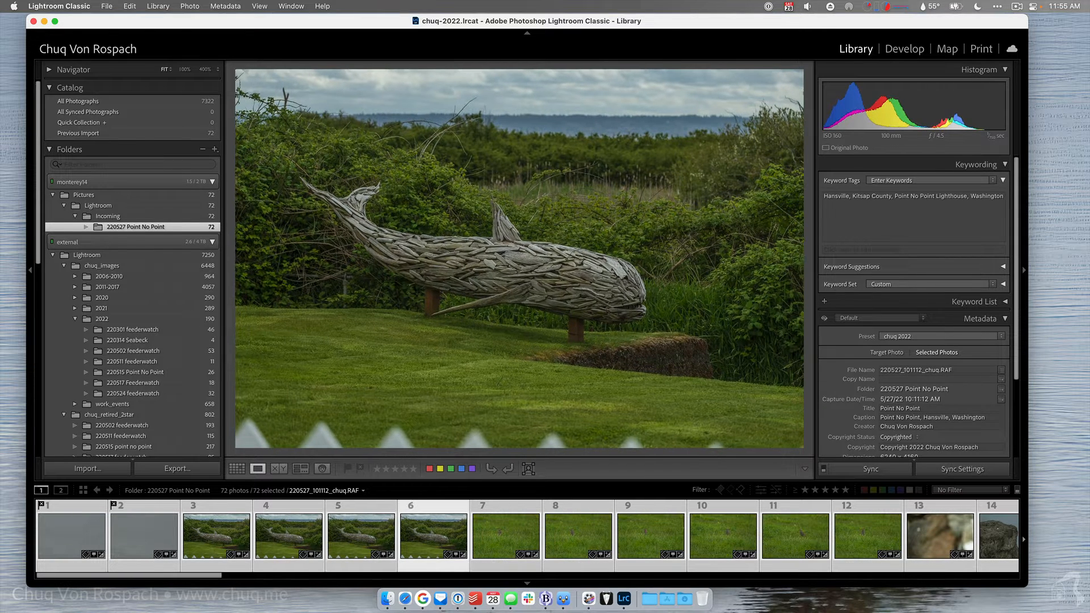
{"action": "key", "text": "Left"}
{"action": "key", "text": "Left"}
{"action": "key", "text": "Left"}
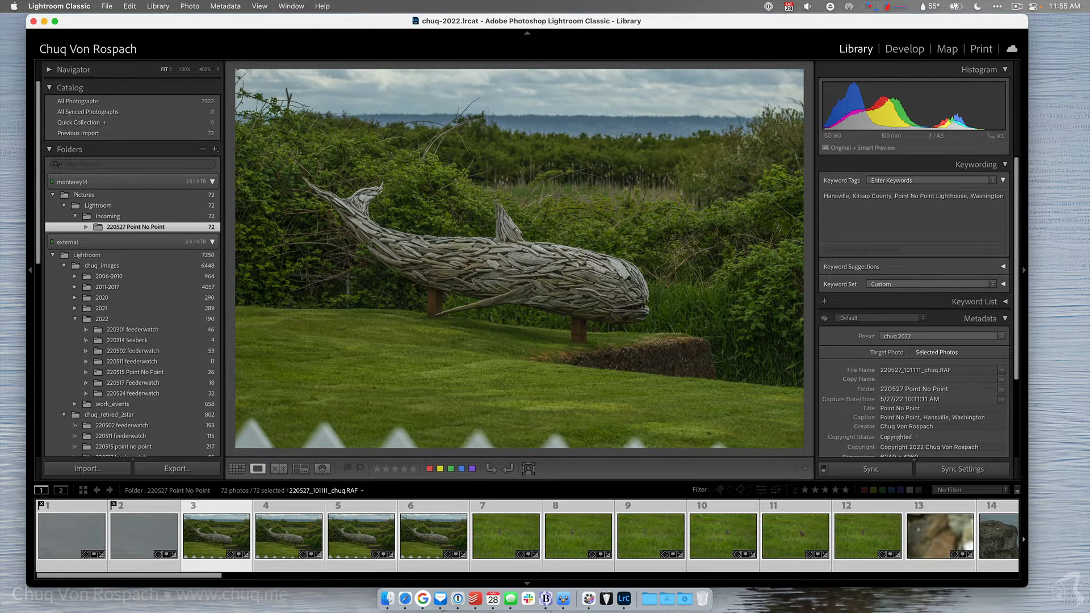
{"action": "key", "text": "Right"}
{"action": "key", "text": "Right"}
{"action": "key", "text": "Right"}
{"action": "key", "text": "Right"}
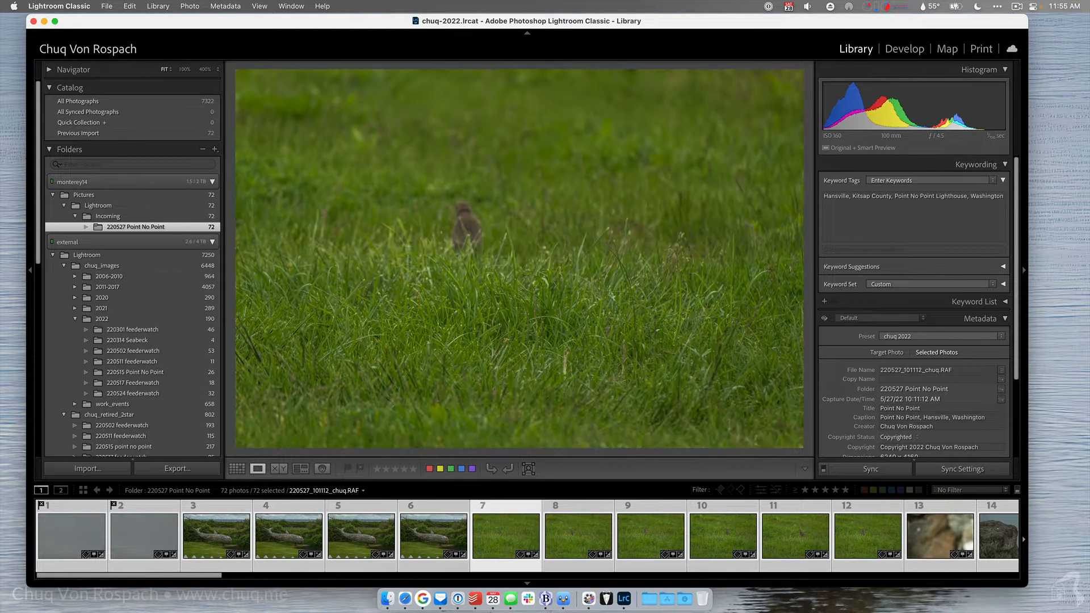
{"action": "key", "text": "Left"}
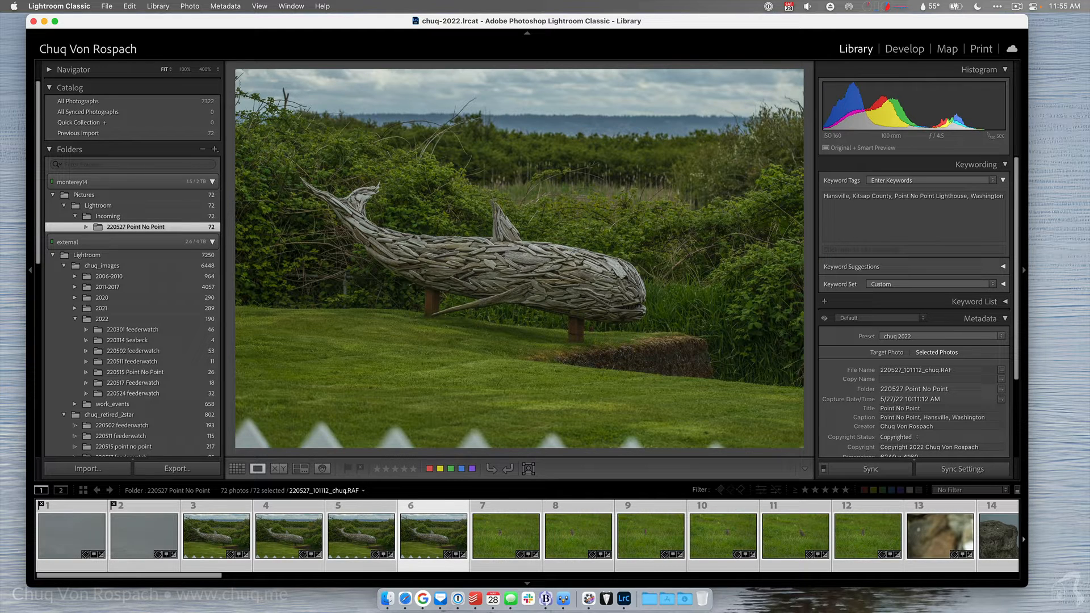
{"action": "key", "text": "Left"}
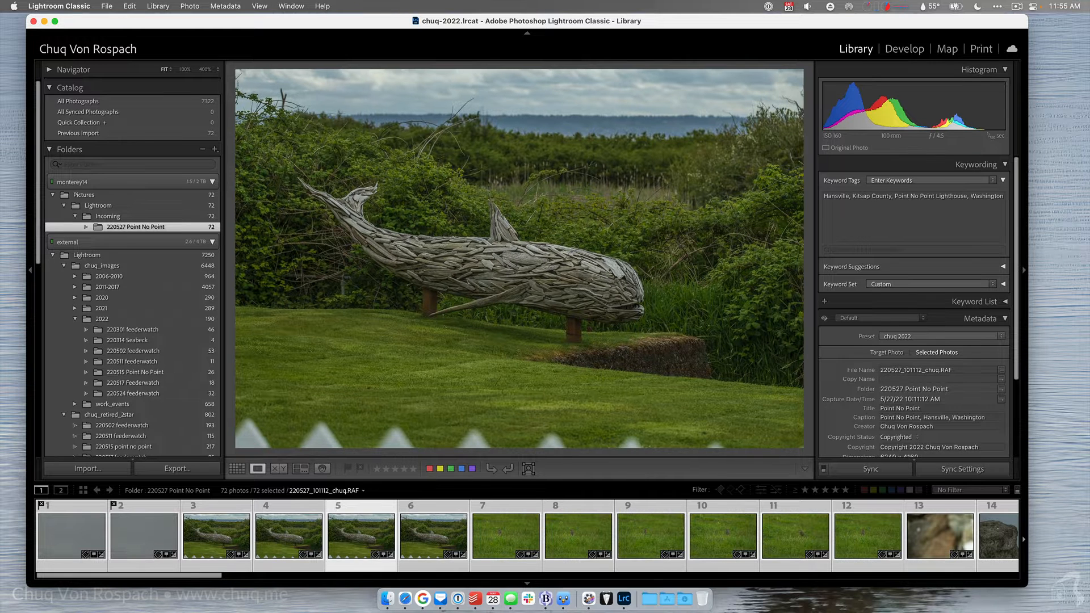
{"action": "key", "text": "Right"}
{"action": "key", "text": "Right"}
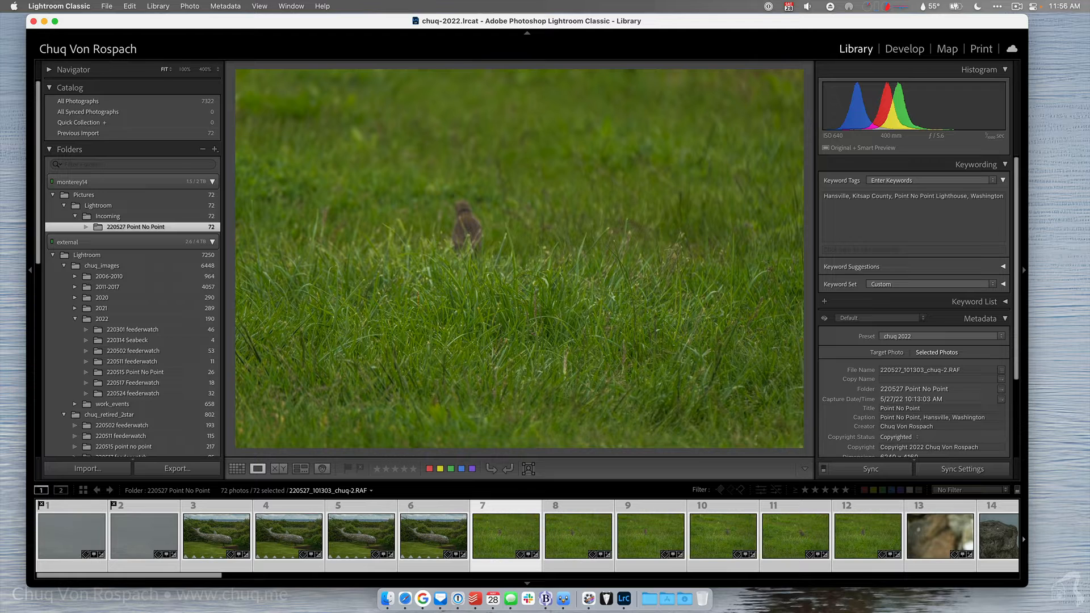
Flag the six photos of the brown bird in the grass and the two rock photos after them as rejected.
{"action": "key", "text": "x"}
{"action": "key", "text": "x"}
{"action": "key", "text": "x"}
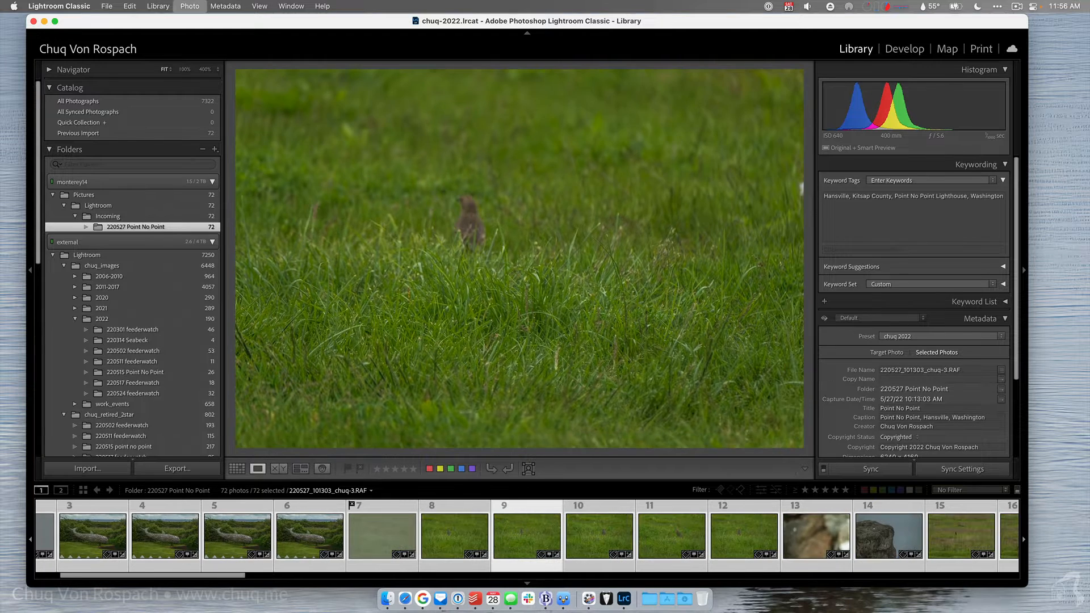
{"action": "key", "text": "x"}
{"action": "key", "text": "x"}
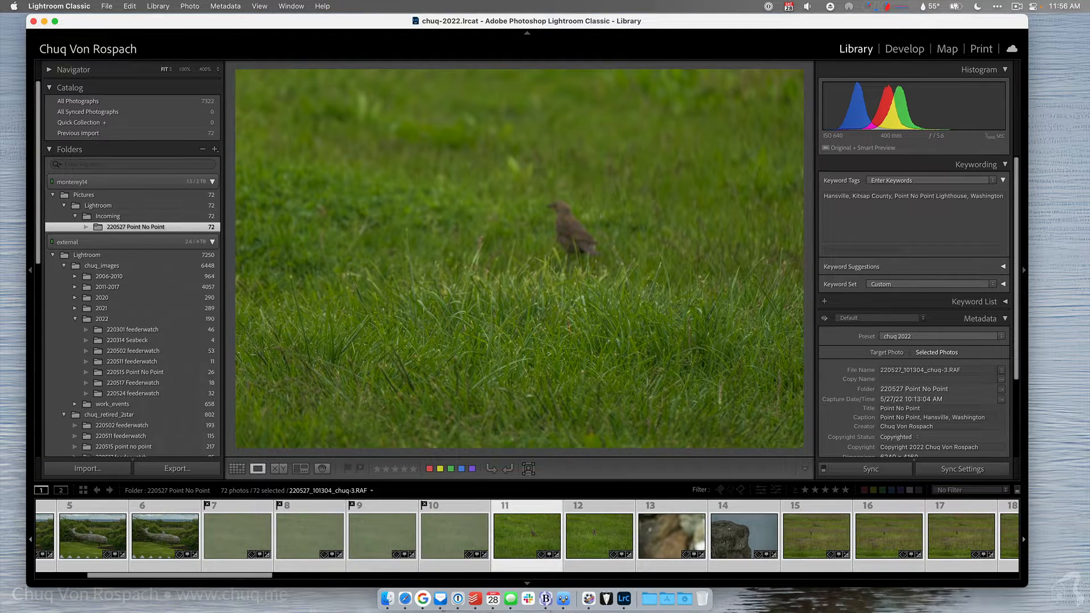
{"action": "key", "text": "Right"}
{"action": "key", "text": "x"}
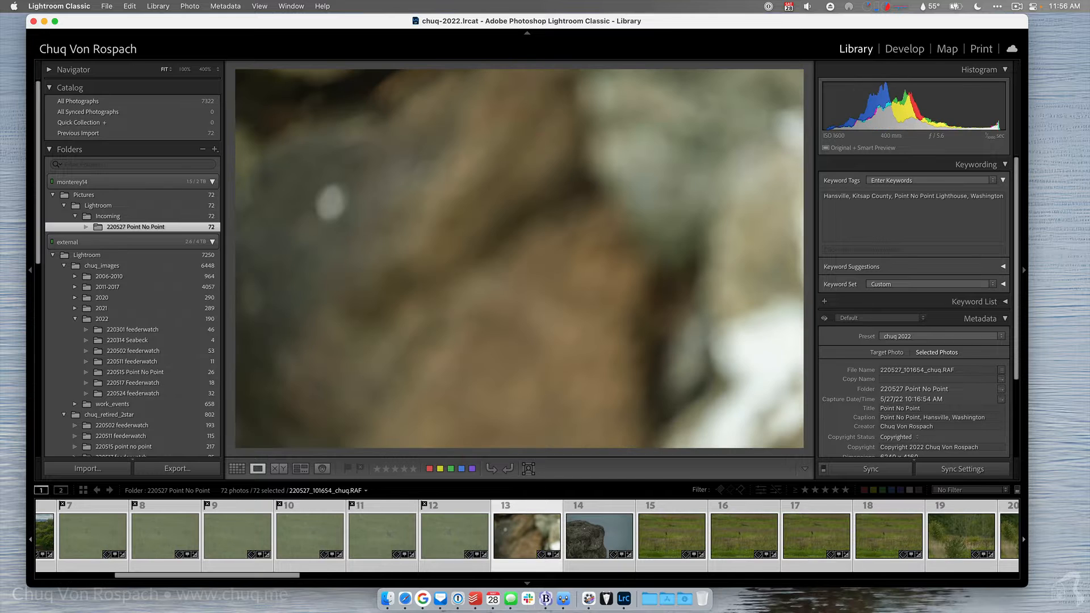
{"action": "key", "text": "x"}
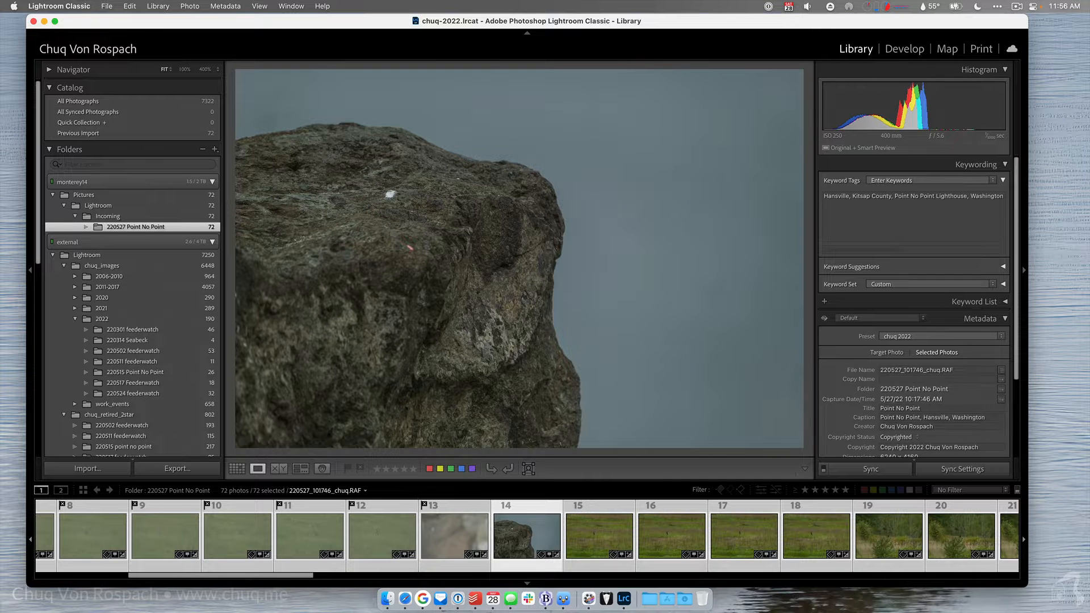
{"action": "key", "text": "x"}
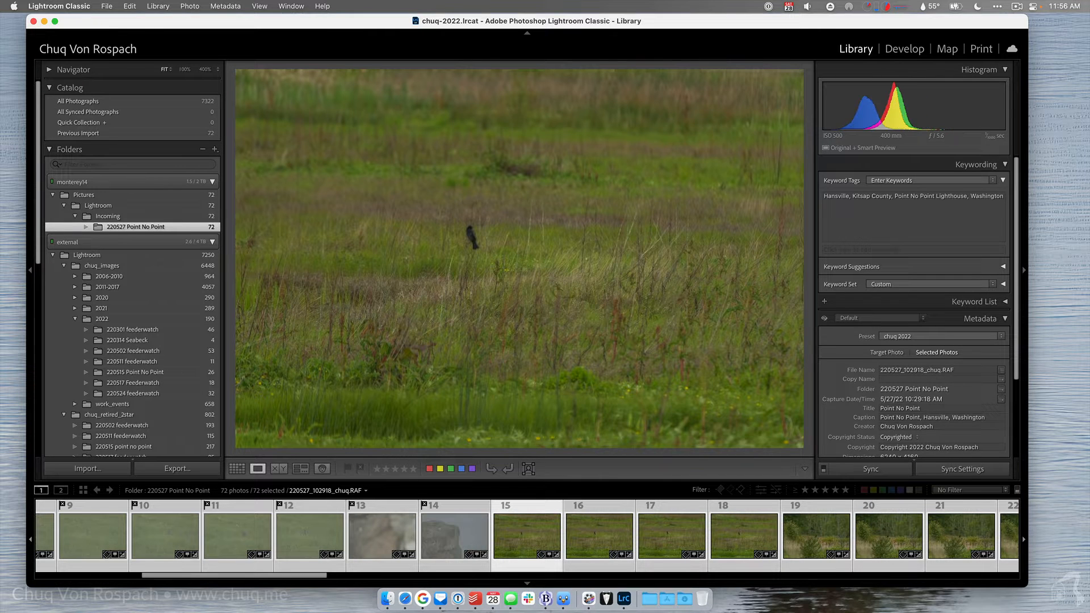
Check the black bird in 220527_102918_chuq.RAF at 400% zoom, then turn on the info overlay and switch it to exposure and lens details.
{"action": "left_click", "coordinate": [482, 238]}
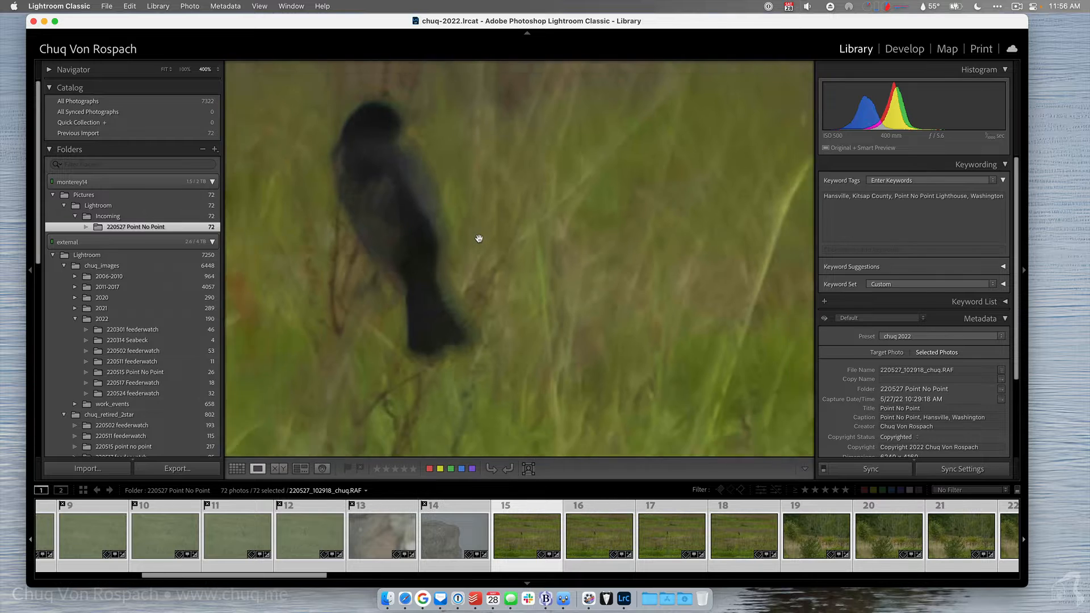
{"action": "left_click", "coordinate": [435, 233]}
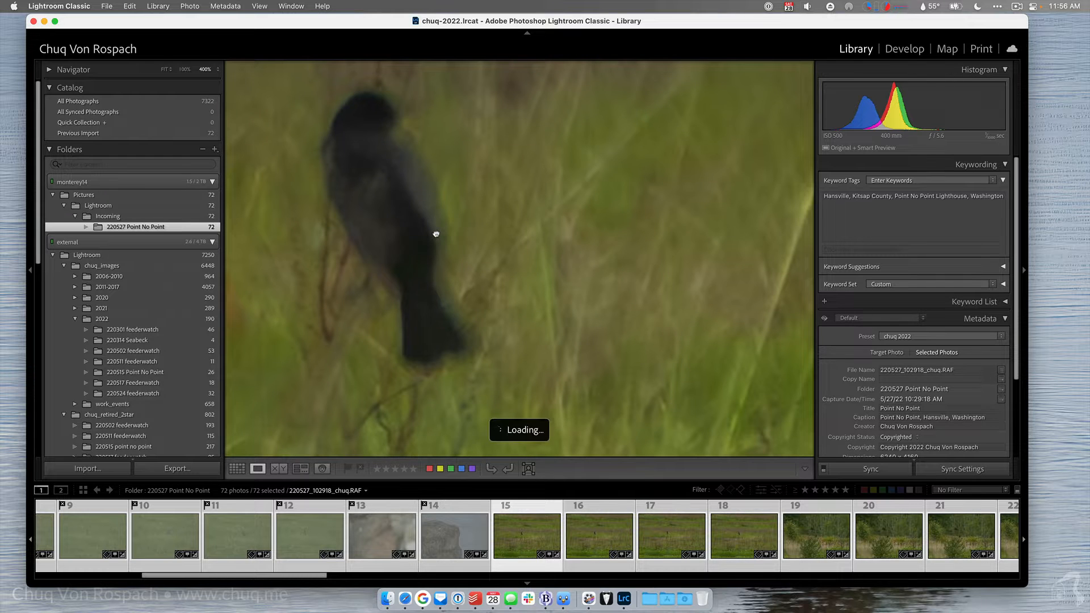
{"action": "key", "text": "i"}
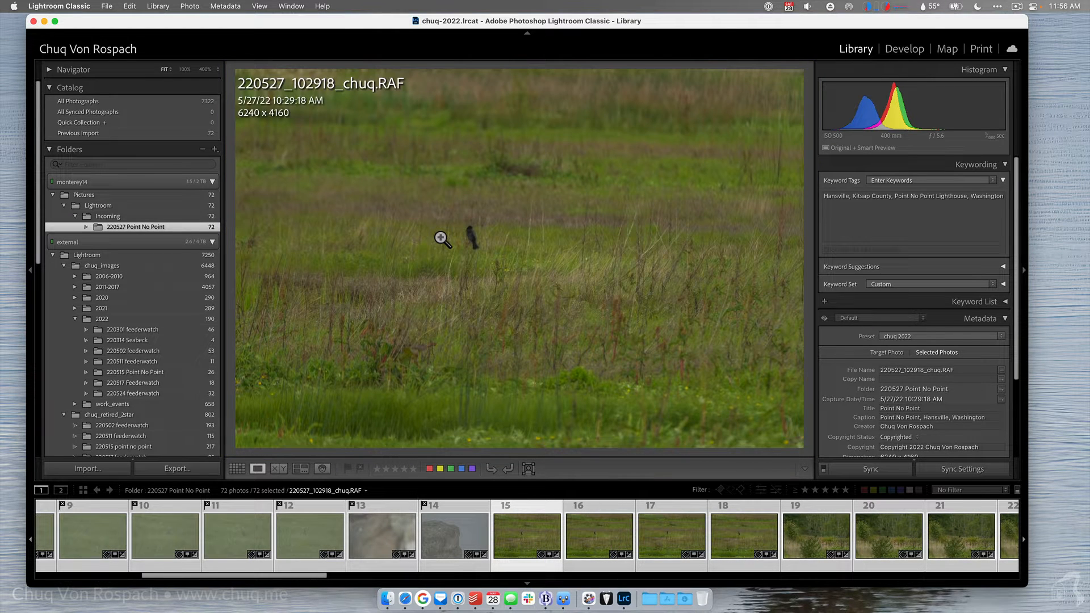
{"action": "key", "text": "i"}
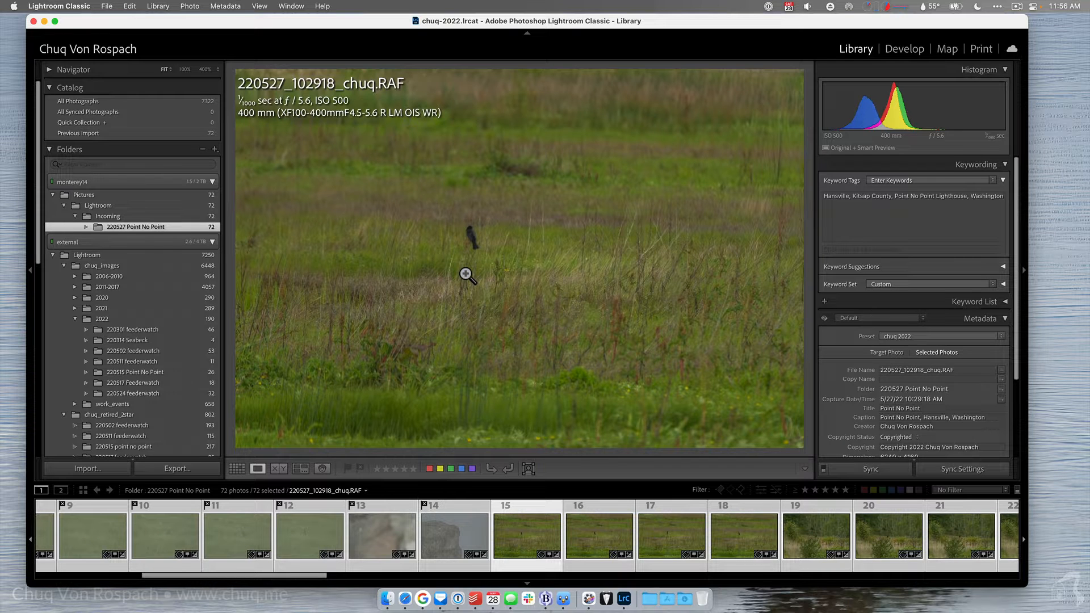
Flag the four photos of the black bird in the open field as rejected, checking the second one enlarged.
{"action": "key", "text": "Right"}
{"action": "left_click", "coordinate": [469, 245]}
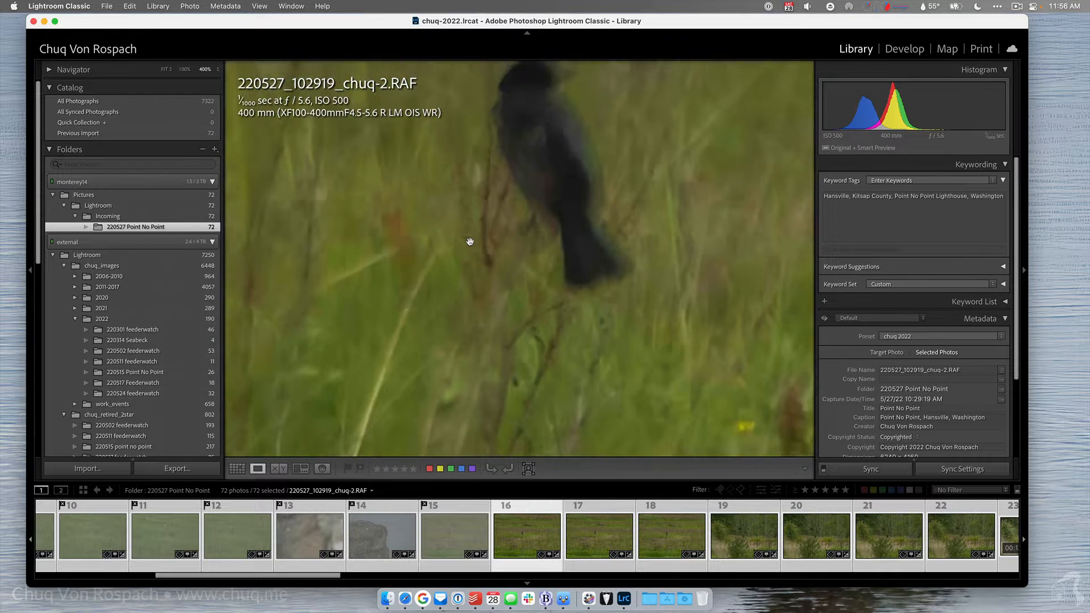
{"action": "key", "text": "x"}
{"action": "key", "text": "x"}
{"action": "key", "text": "x"}
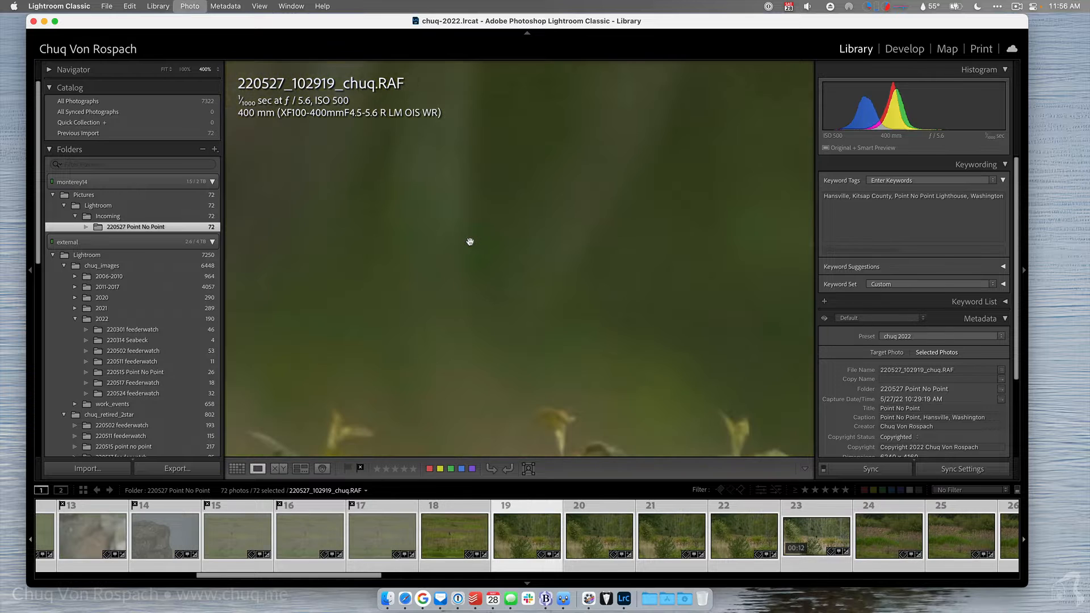
Inspect the bird on the bush in 220527_103016_chuq-2.RAF at 400% zoom and flag that photo as rejected.
{"action": "left_click", "coordinate": [470, 242]}
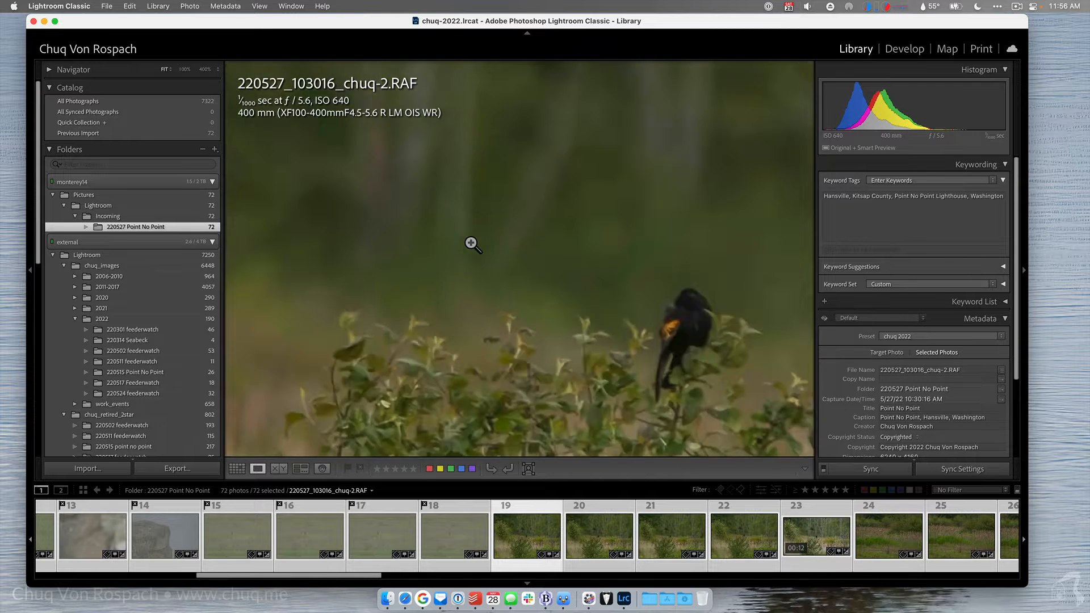
{"action": "left_click", "coordinate": [516, 271]}
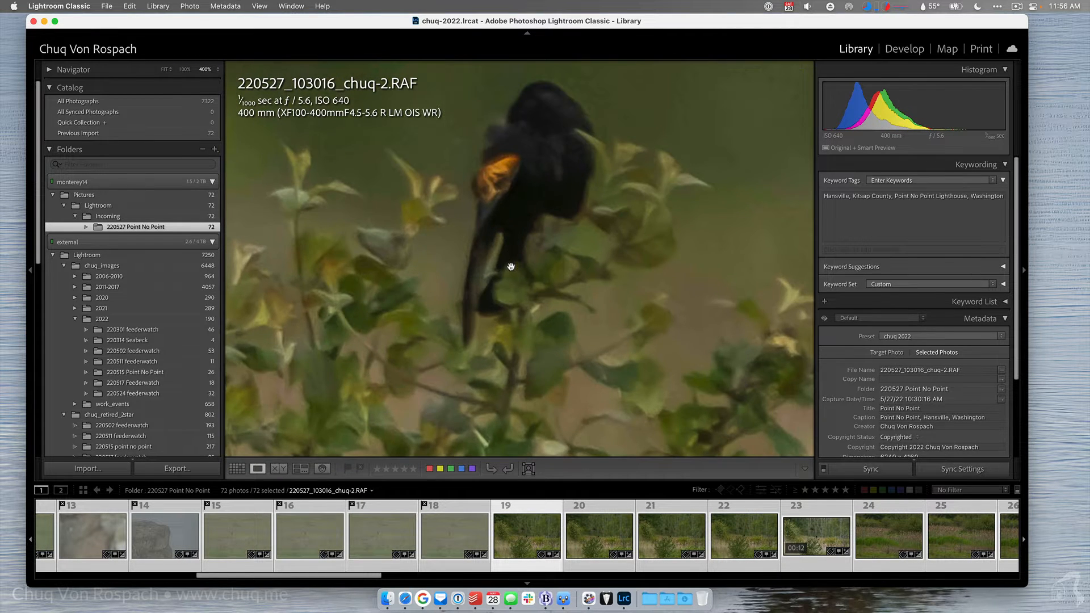
{"action": "left_click", "coordinate": [521, 236]}
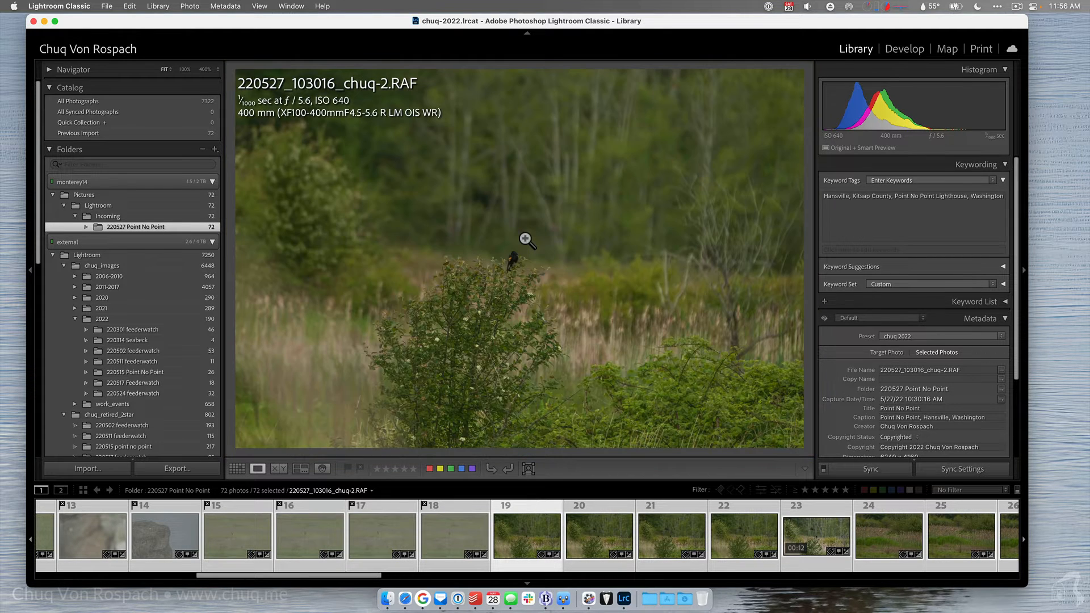
{"action": "key", "text": "Right"}
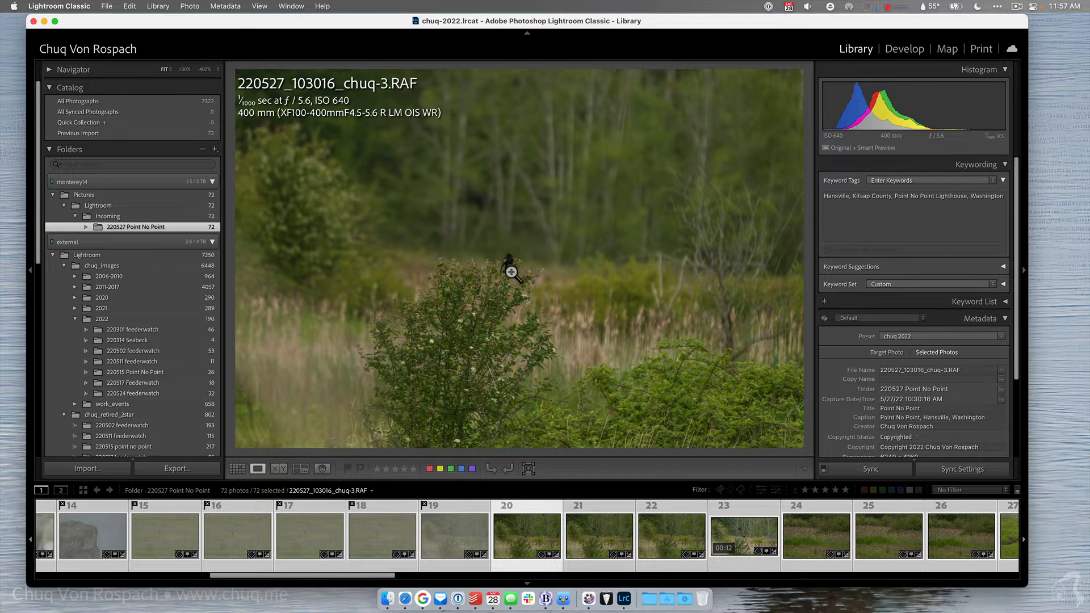
Examine the bird's sharpness in 220527_103016_chuq-3.RAF at 400% and 100% zoom, then return to the fitted view and advance to the following photo.
{"action": "left_click", "coordinate": [513, 266]}
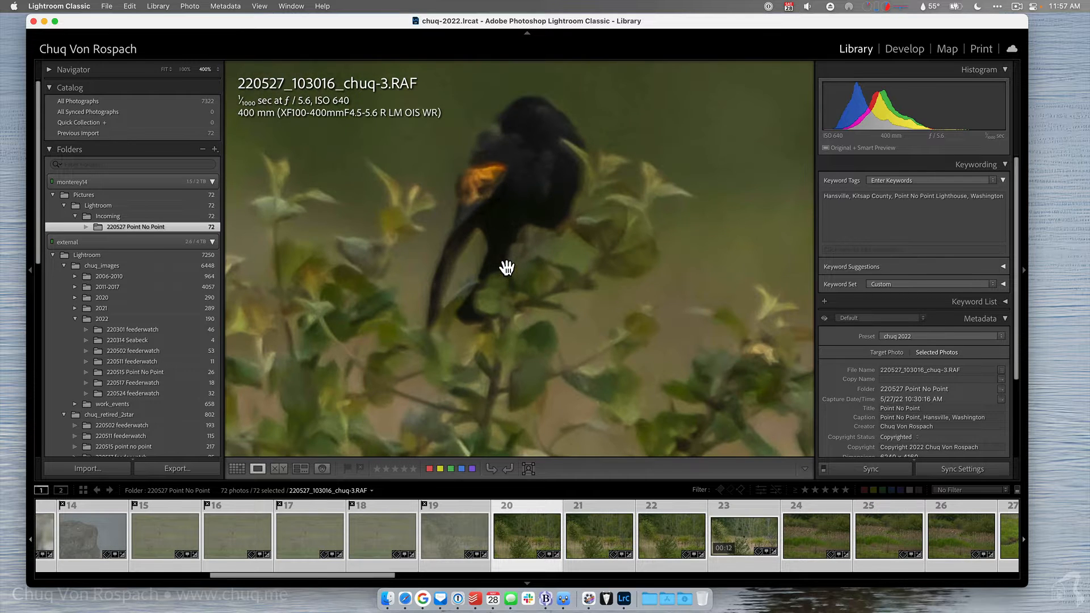
{"action": "left_click", "coordinate": [520, 230]}
{"action": "left_click", "coordinate": [501, 308]}
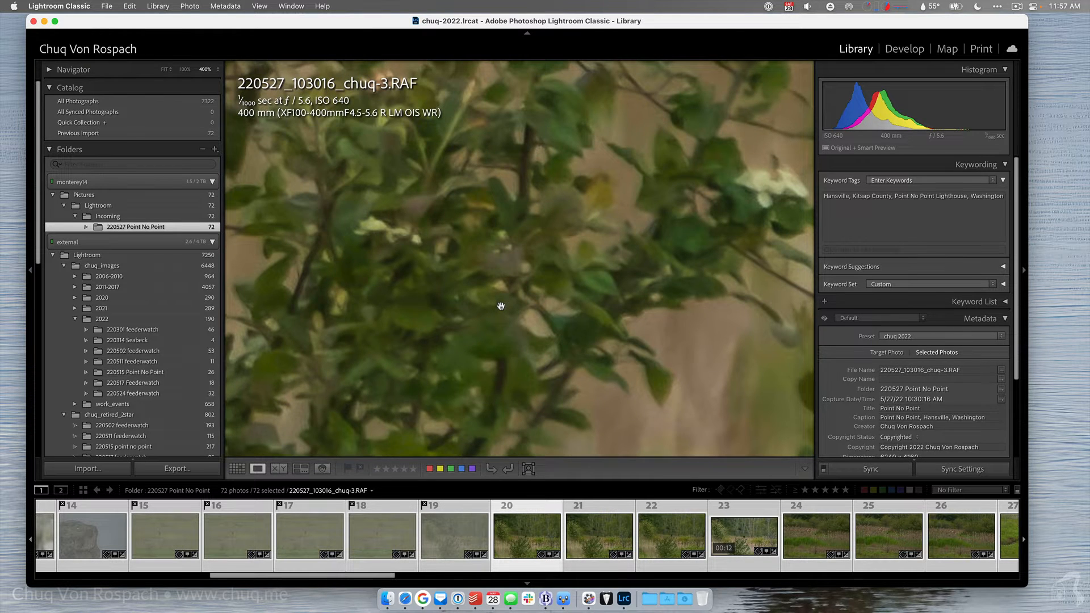
{"action": "left_click", "coordinate": [500, 302]}
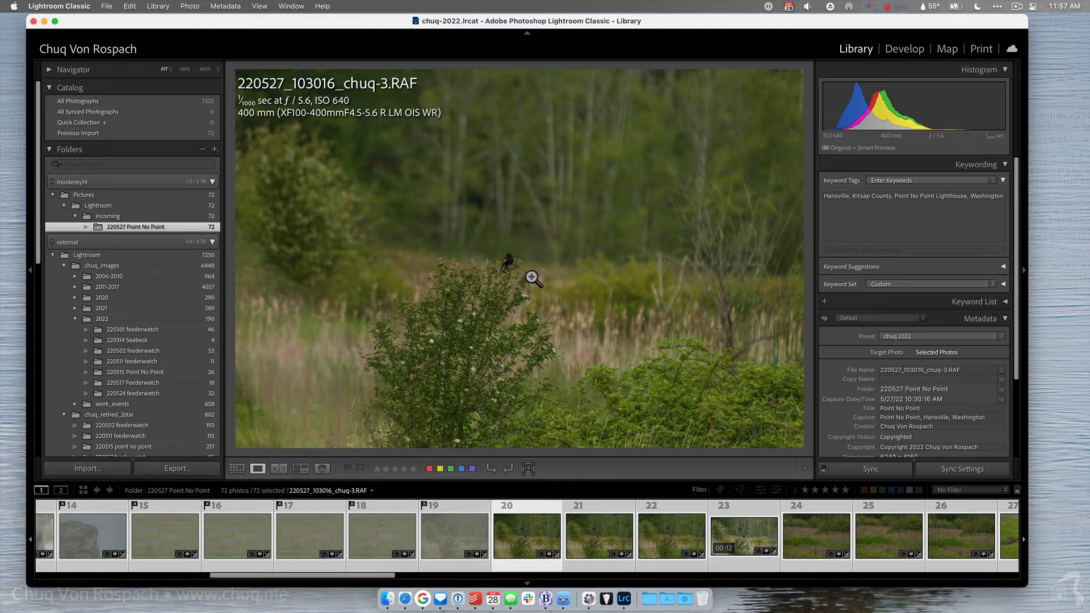
{"action": "left_click", "coordinate": [532, 278]}
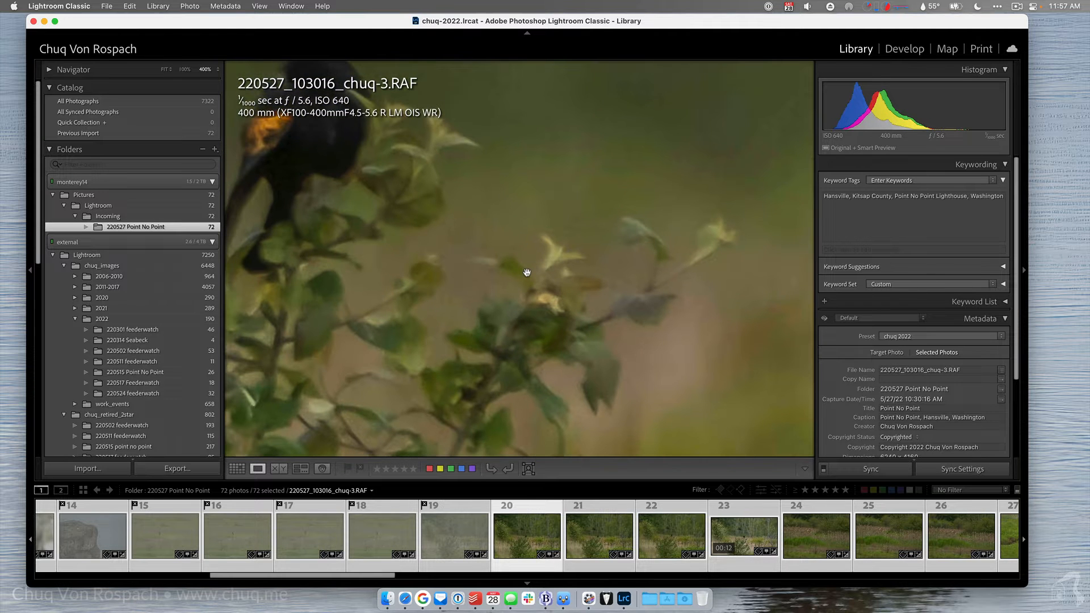
{"action": "left_click", "coordinate": [183, 70]}
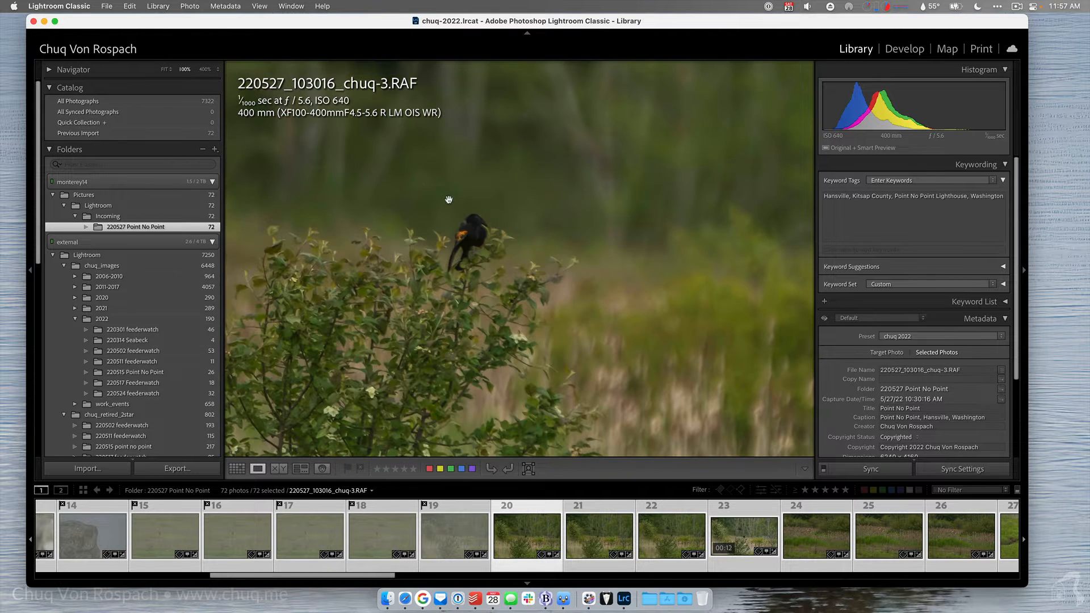
{"action": "left_click", "coordinate": [466, 248]}
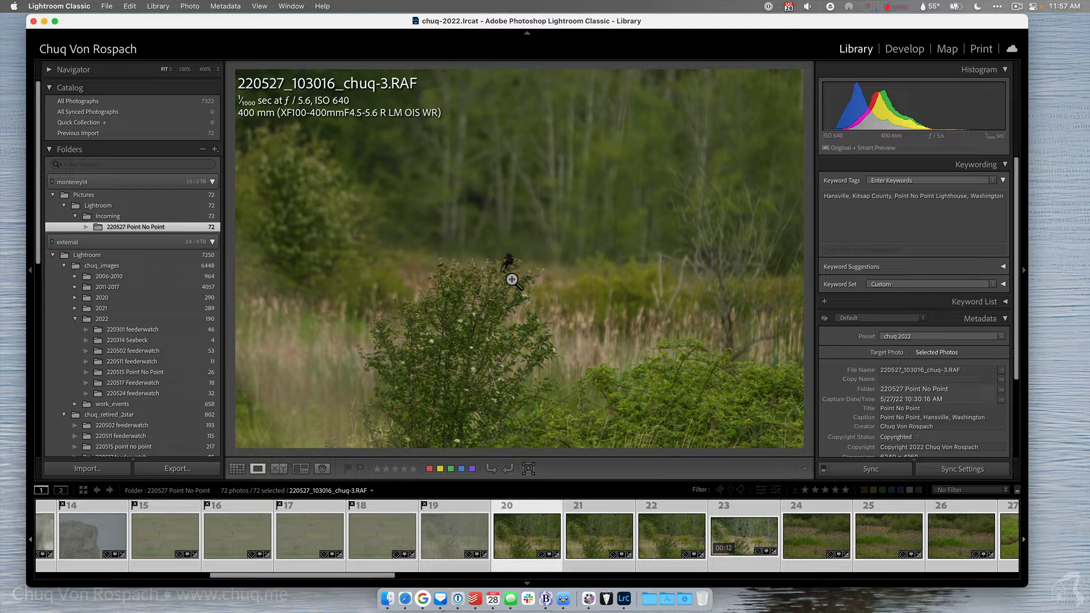
{"action": "key", "text": "Right"}
{"action": "key", "text": "Right"}
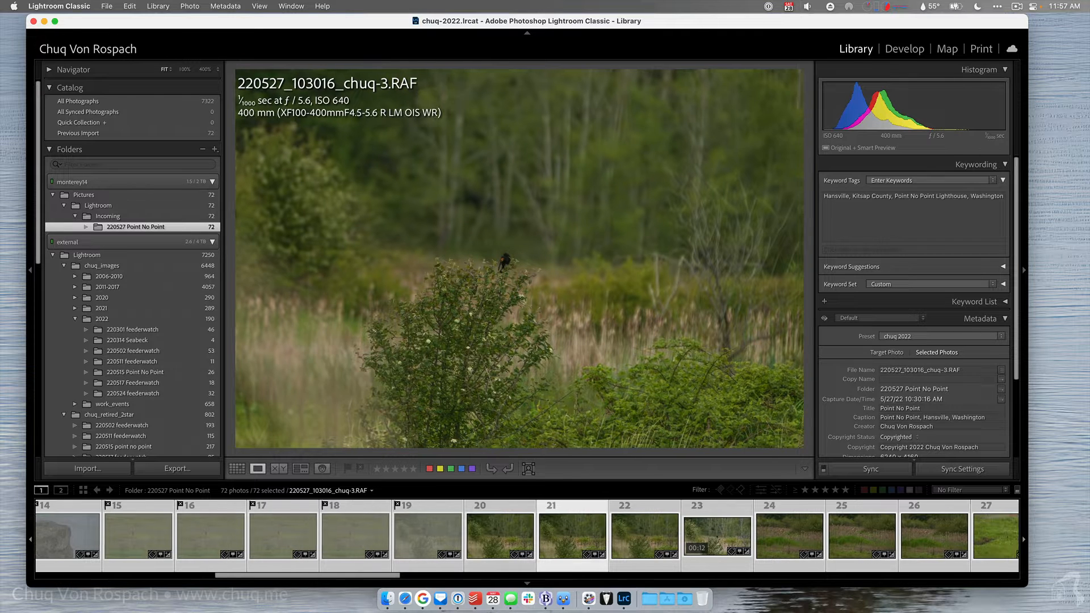
Play the video 220527_103059_chuq.MOV, then check the blackbird in 220527_103139_chuq-2.RAF at 100% zoom.
{"action": "key", "text": "Right"}
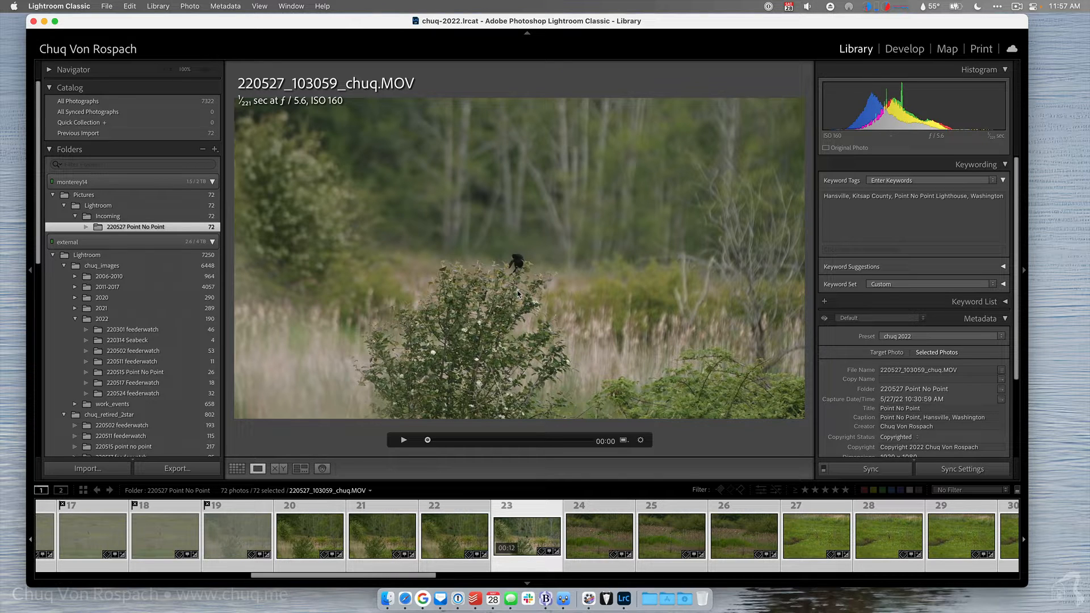
{"action": "left_click", "coordinate": [404, 441]}
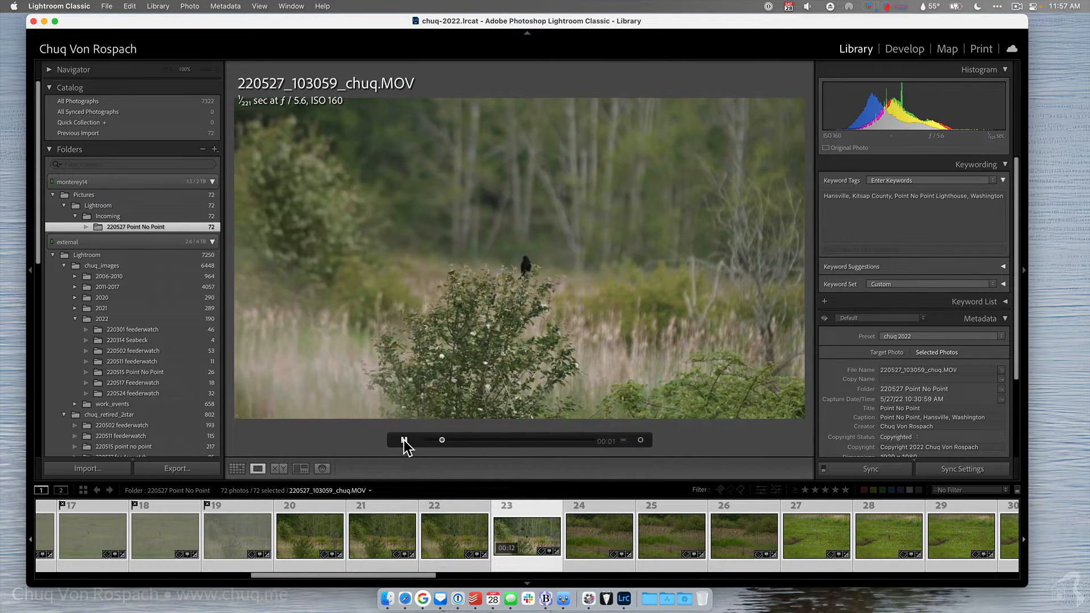
{"action": "key", "text": "Right"}
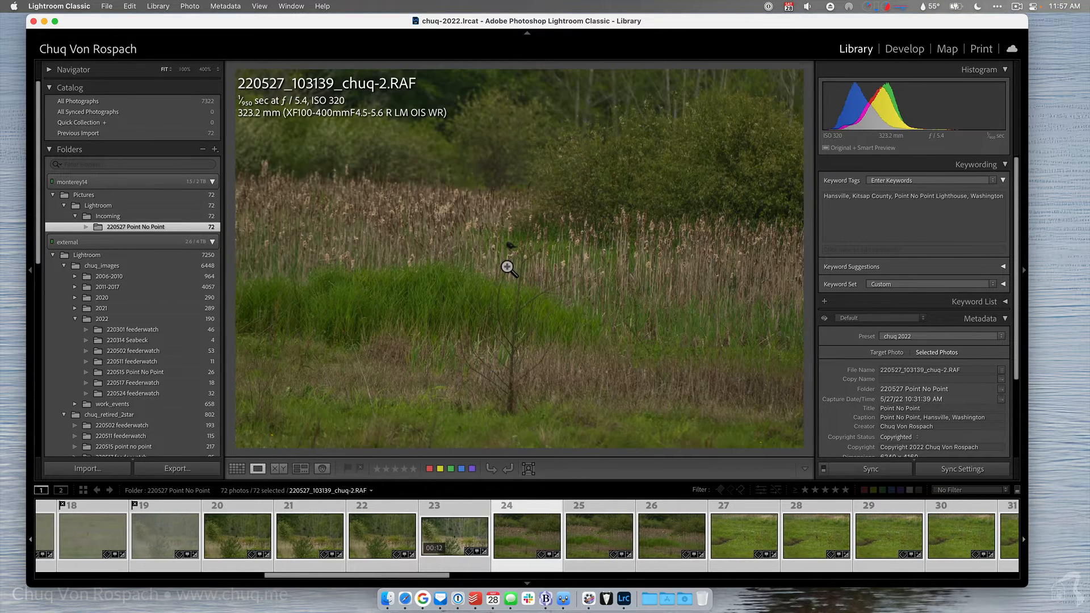
{"action": "left_click", "coordinate": [521, 253]}
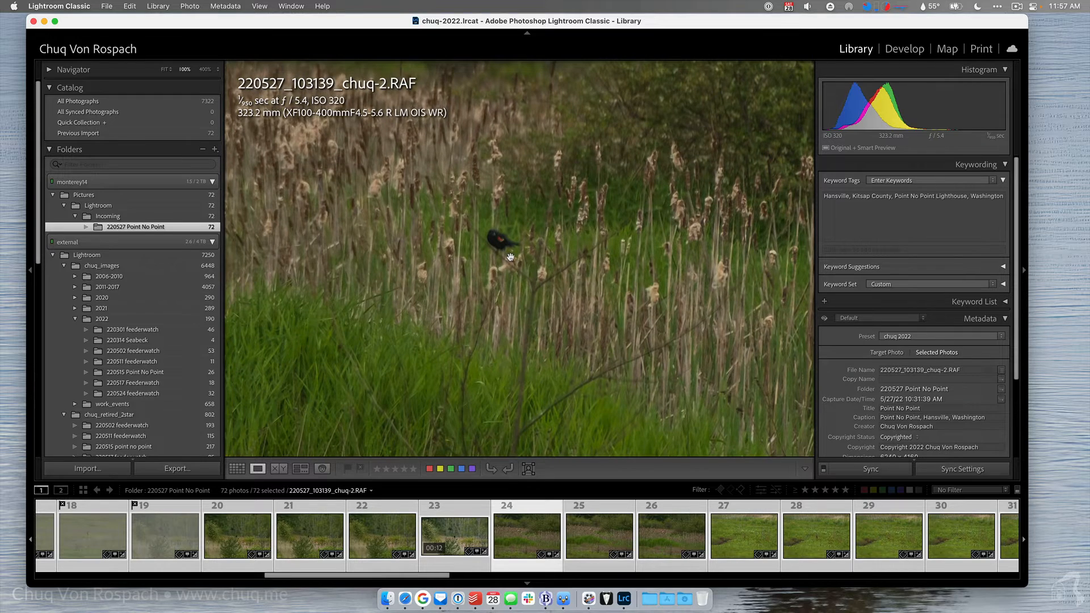
{"action": "left_click", "coordinate": [510, 259]}
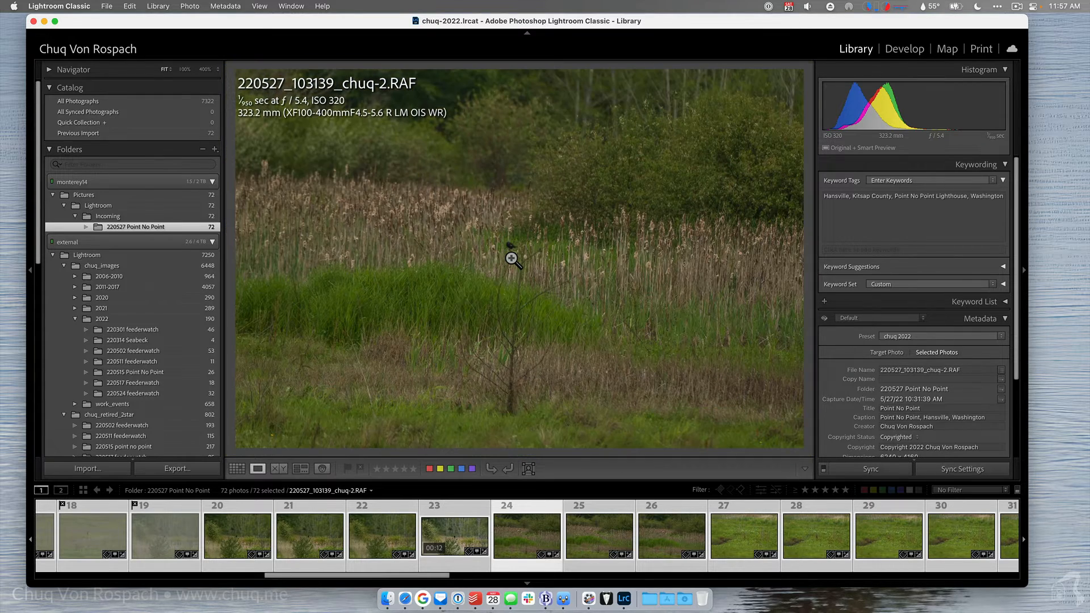
Review the blackbird photos in the green field and inspect the flying bird in 220527_103819_chuq-3.RAF at 100% zoom.
{"action": "key", "text": "Right"}
{"action": "key", "text": "Right"}
{"action": "key", "text": "Right"}
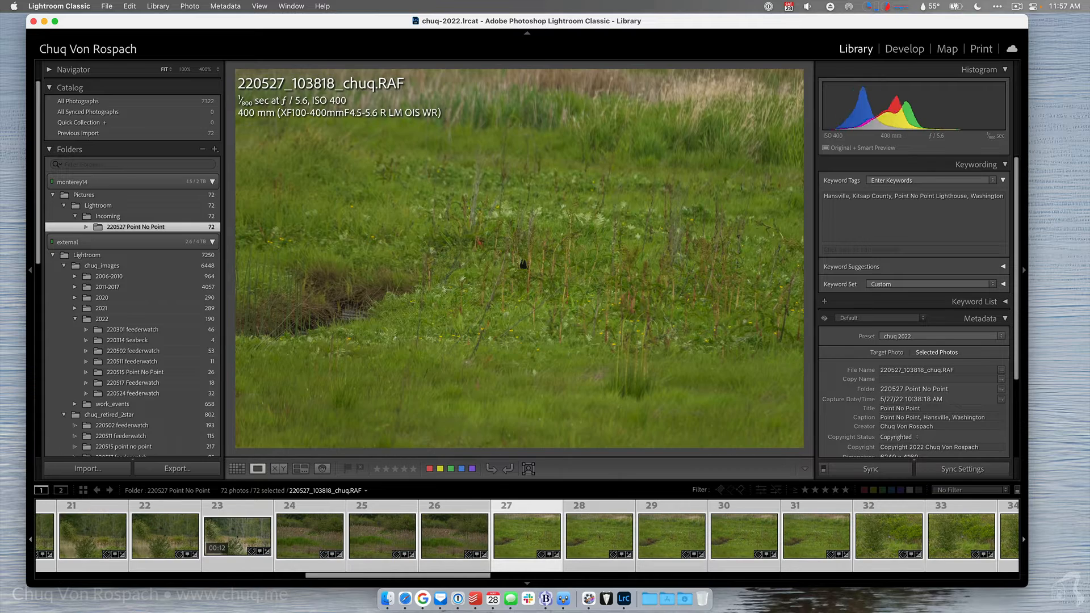
{"action": "key", "text": "Right"}
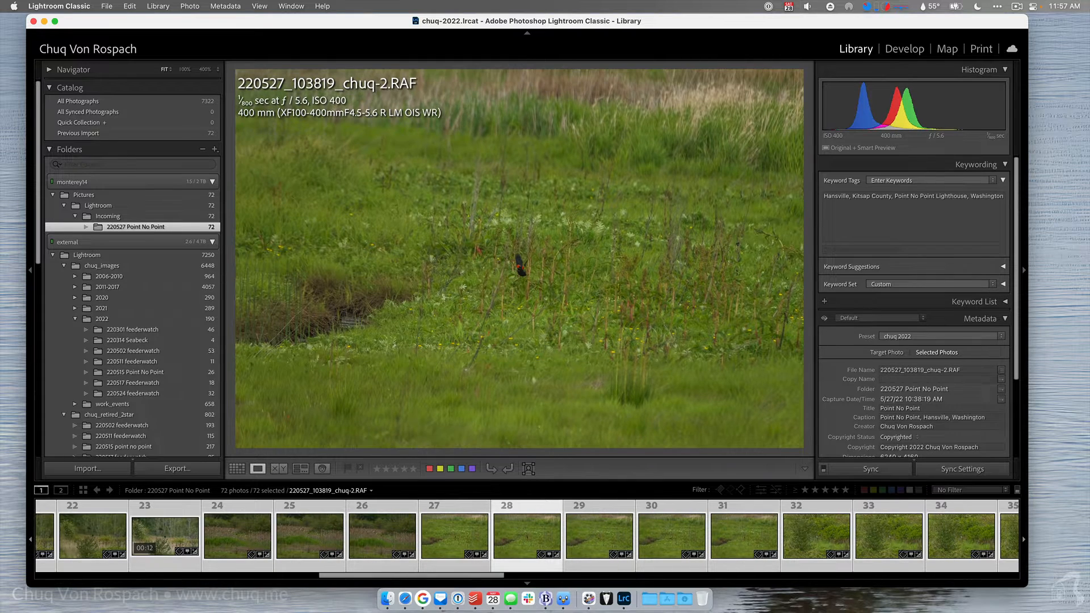
{"action": "key", "text": "Right"}
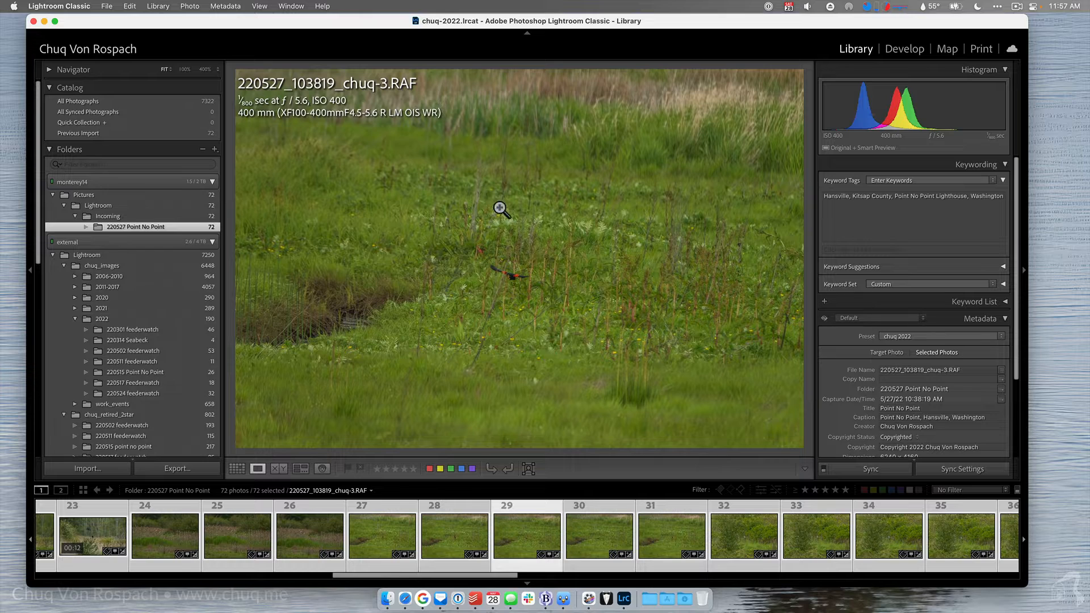
{"action": "left_click", "coordinate": [503, 284]}
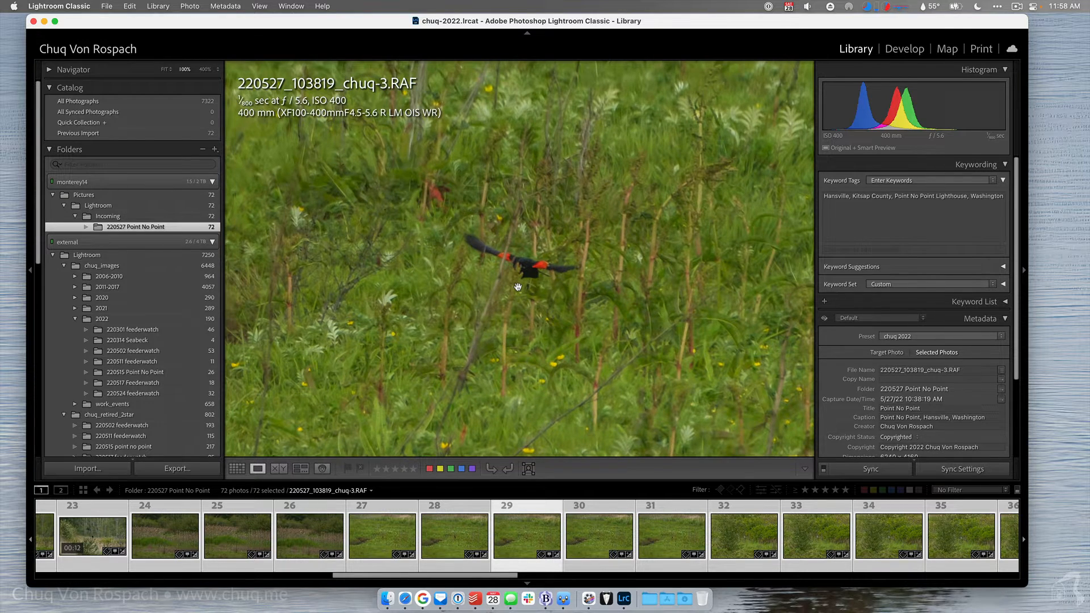
{"action": "left_click", "coordinate": [518, 286]}
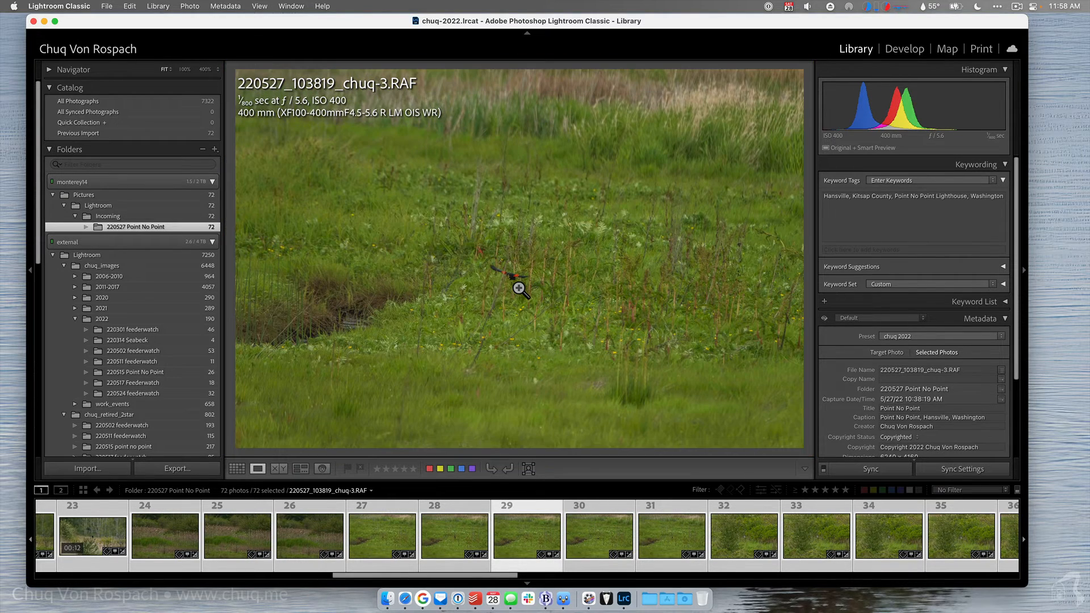
Flag the eight photos of the bird by the bushes, from 220527_103904_chuq-2.RAF up to the 20-second video, as rejected.
{"action": "key", "text": "Right"}
{"action": "key", "text": "Right"}
{"action": "key", "text": "Right"}
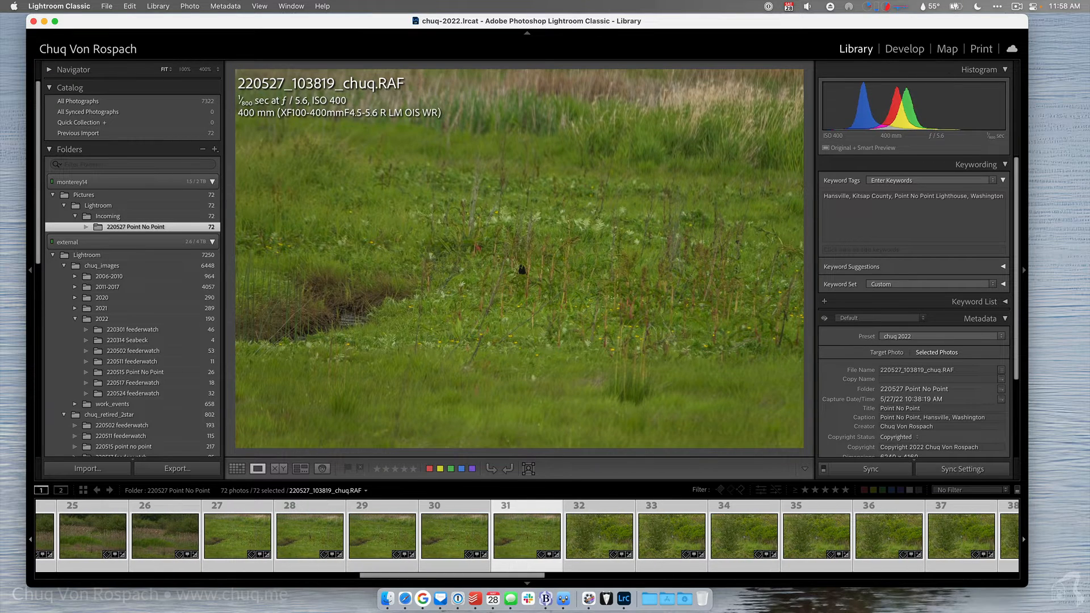
{"action": "key", "text": "Right"}
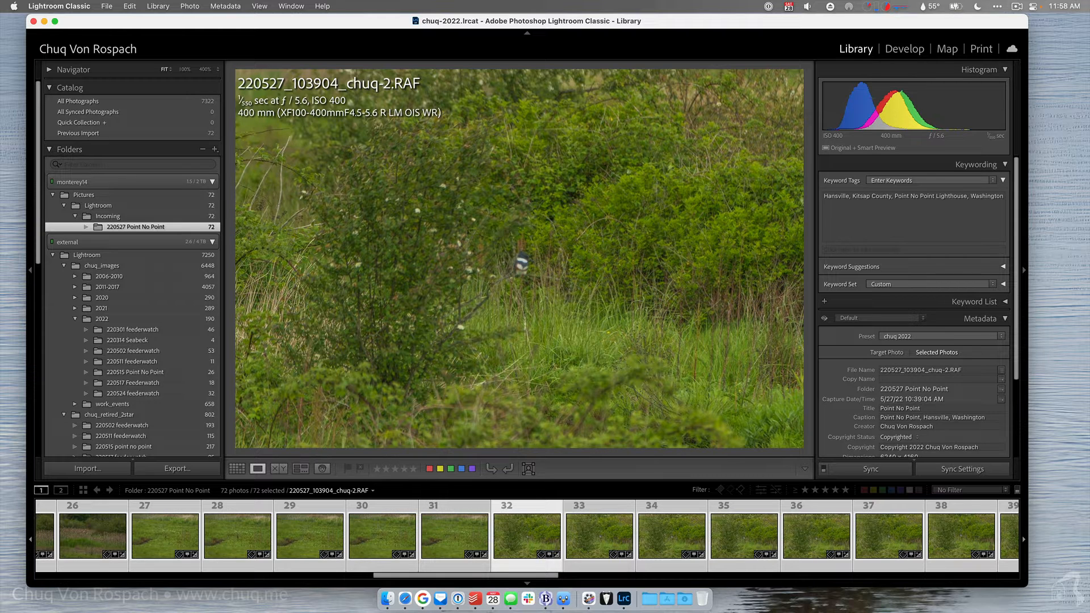
{"action": "key", "text": "x"}
{"action": "key", "text": "x"}
{"action": "key", "text": "x"}
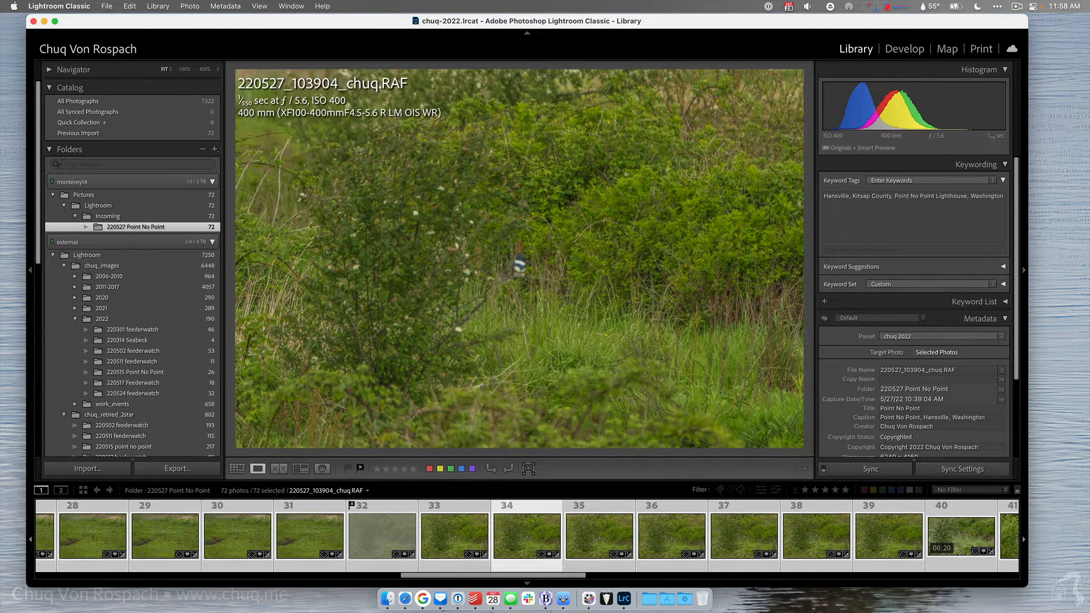
{"action": "key", "text": "x"}
{"action": "key", "text": "x"}
{"action": "key", "text": "x"}
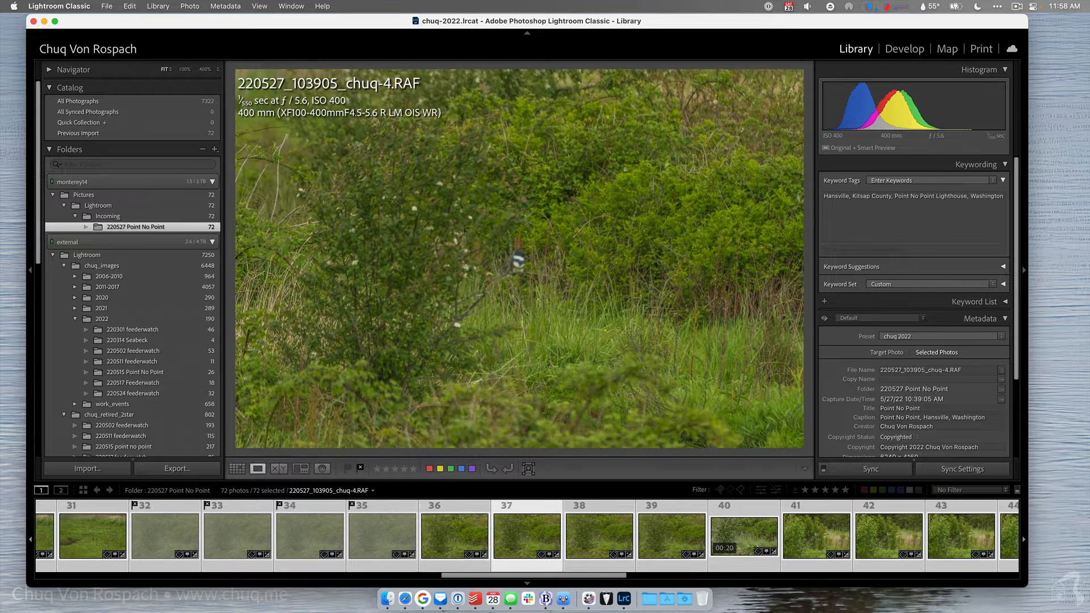
{"action": "key", "text": "x"}
{"action": "key", "text": "x"}
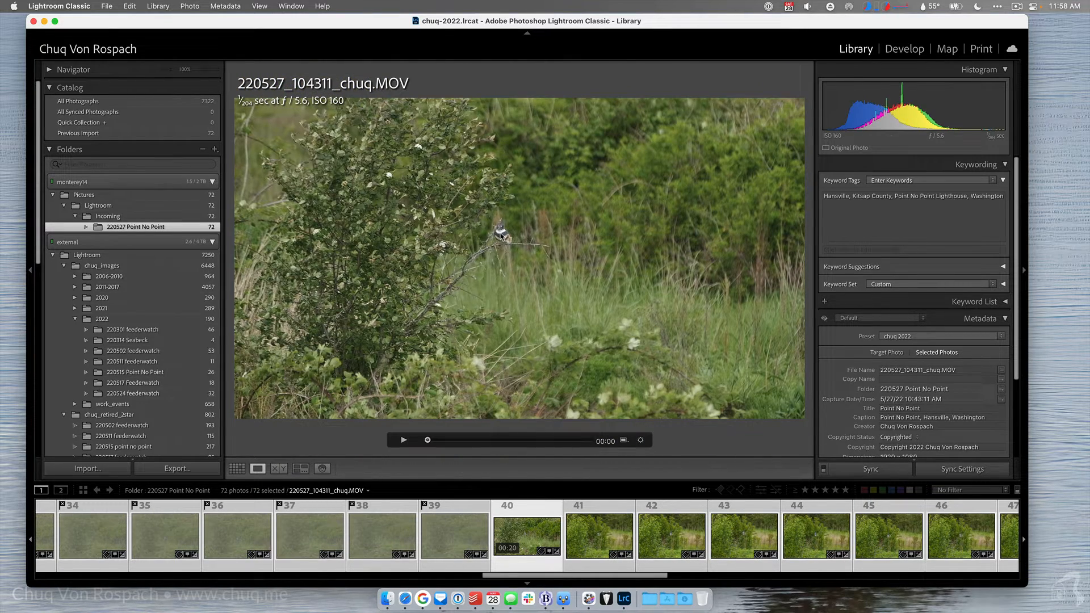
Play the kingfisher video 220527_104311_chuq.MOV, pause it at 00:11 and open the photo that follows it.
{"action": "left_click", "coordinate": [401, 441]}
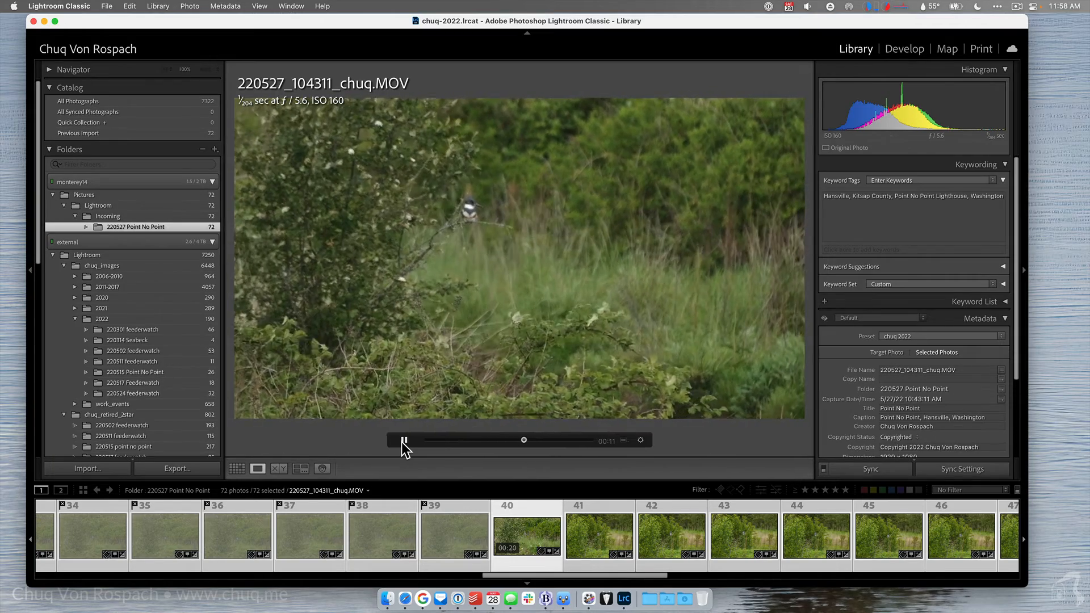
{"action": "left_click", "coordinate": [402, 441]}
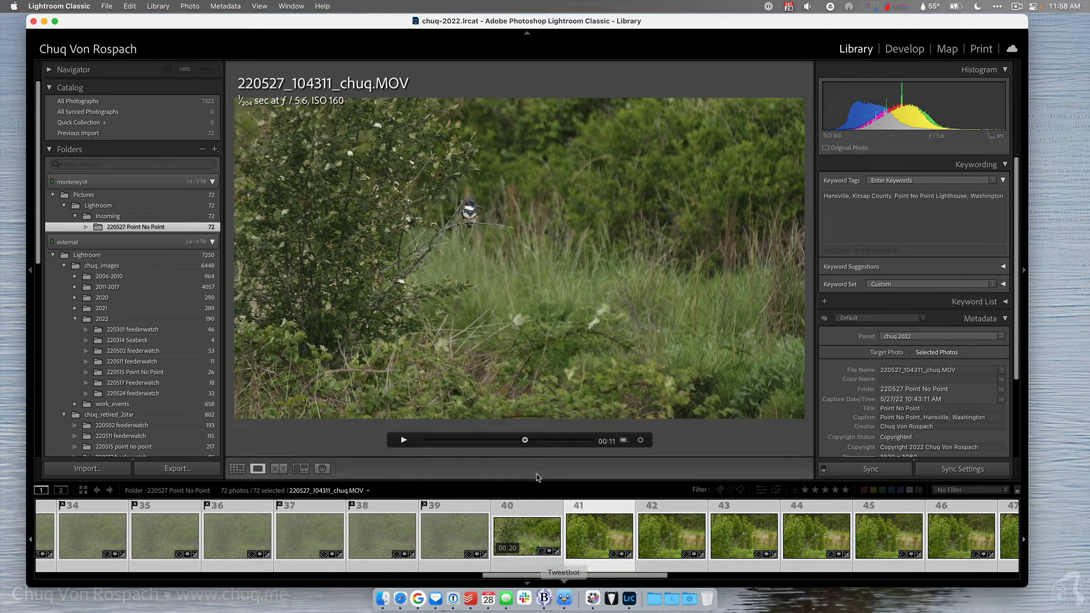
{"action": "left_click", "coordinate": [577, 536]}
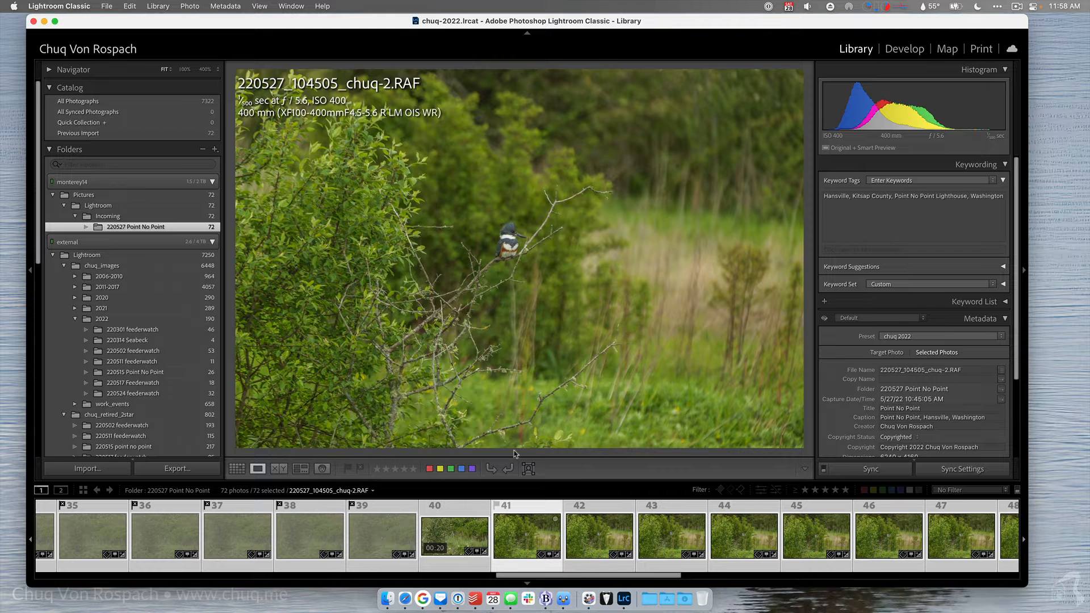
Compare the kingfisher's sharpness at 100% zoom across the frames from 220527_104505_chuq-2.RAF to 220527_104506_chuq-3.RAF, then return to the fitted view.
{"action": "left_click", "coordinate": [510, 238]}
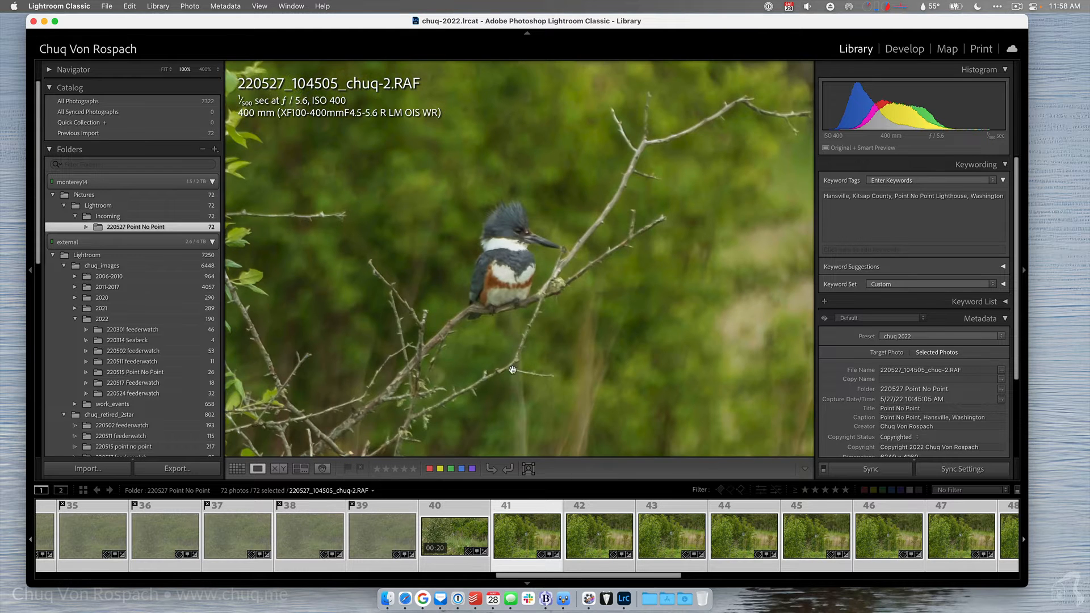
{"action": "left_click", "coordinate": [515, 294]}
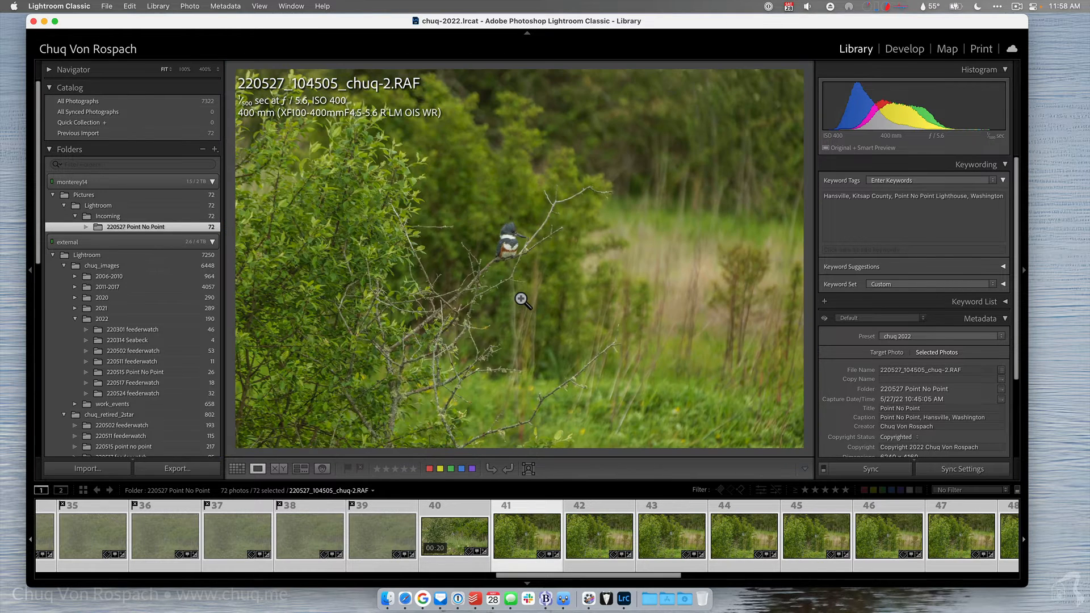
{"action": "key", "text": "Right"}
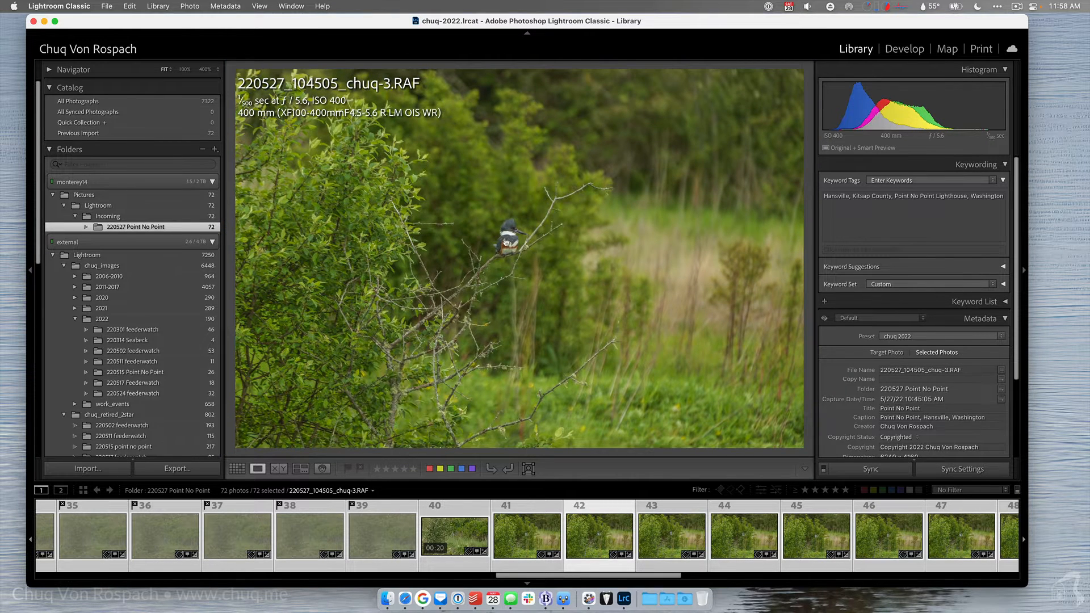
{"action": "left_click", "coordinate": [506, 242]}
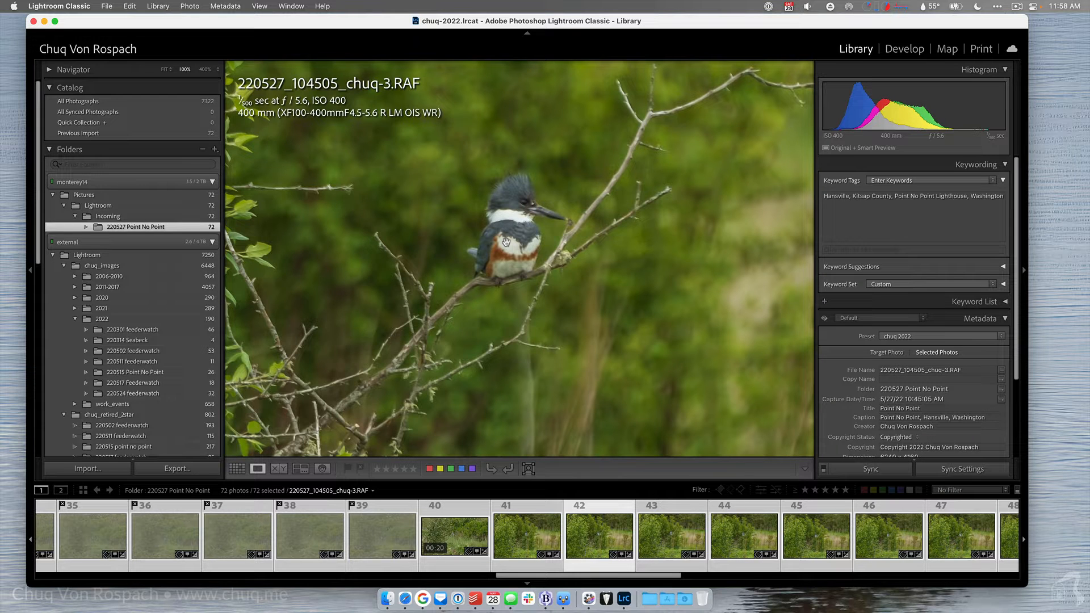
{"action": "key", "text": "Right"}
{"action": "key", "text": "Right"}
{"action": "key", "text": "Right"}
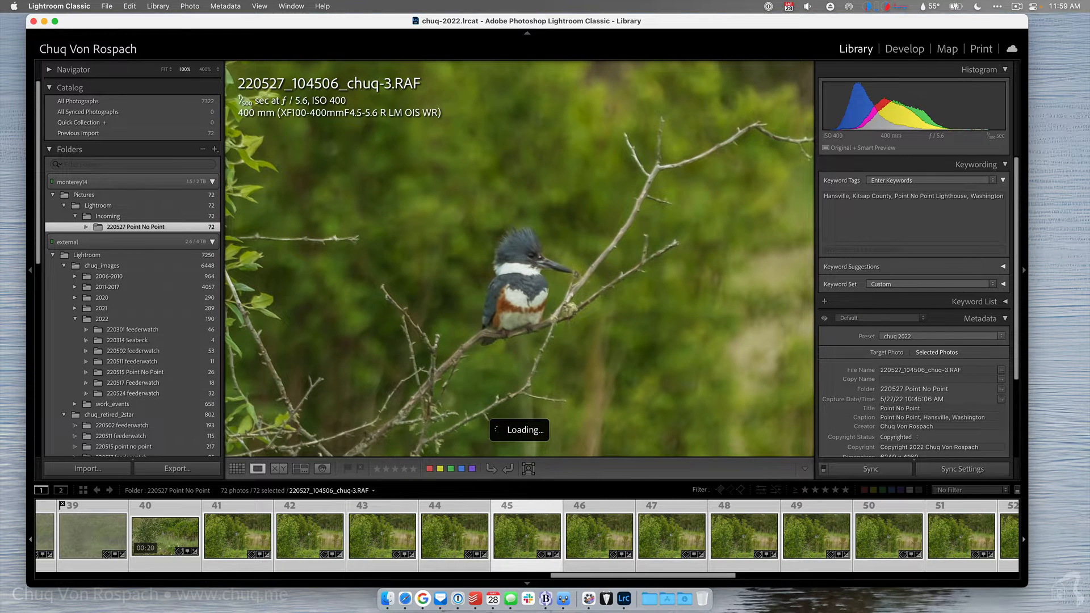
{"action": "key", "text": "z"}
Review the rest of the 10:45 kingfisher burst and compare it with an enlarged view of 220527_104723_chuq-2.RAF.
{"action": "key", "text": "Right"}
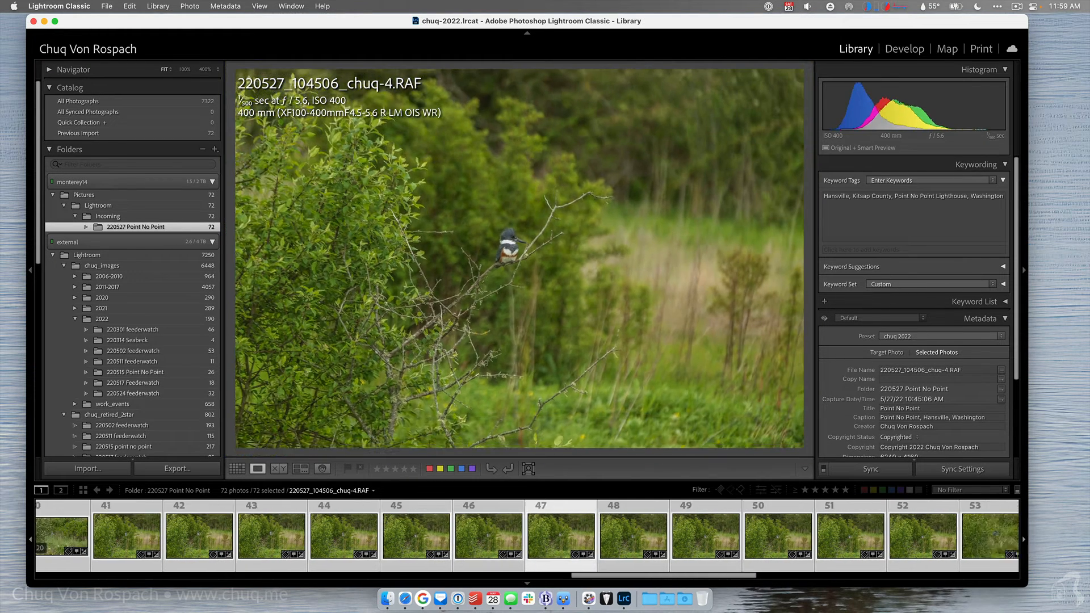
{"action": "key", "text": "Right"}
{"action": "key", "text": "Right"}
{"action": "key", "text": "Right"}
{"action": "key", "text": "Right"}
{"action": "key", "text": "Right"}
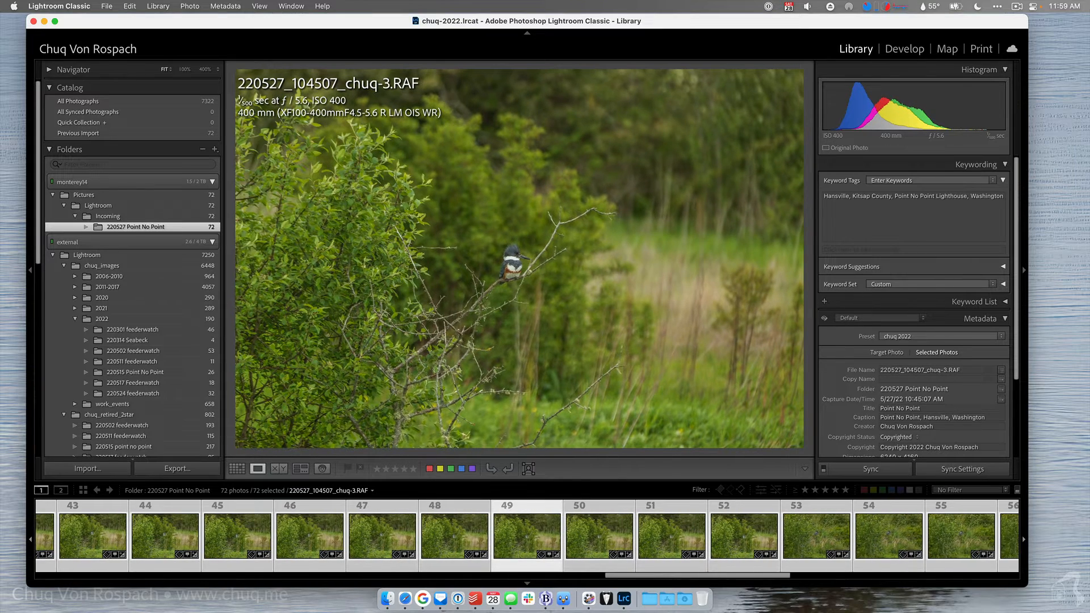
{"action": "key", "text": "Right"}
{"action": "key", "text": "Right"}
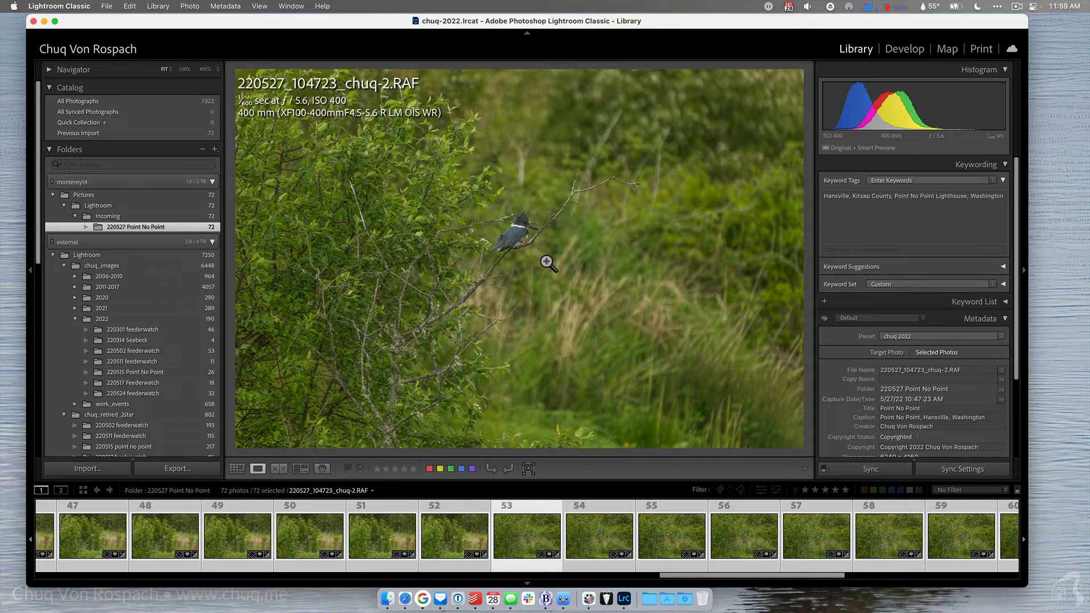
{"action": "left_click", "coordinate": [517, 238]}
{"action": "left_click", "coordinate": [516, 250]}
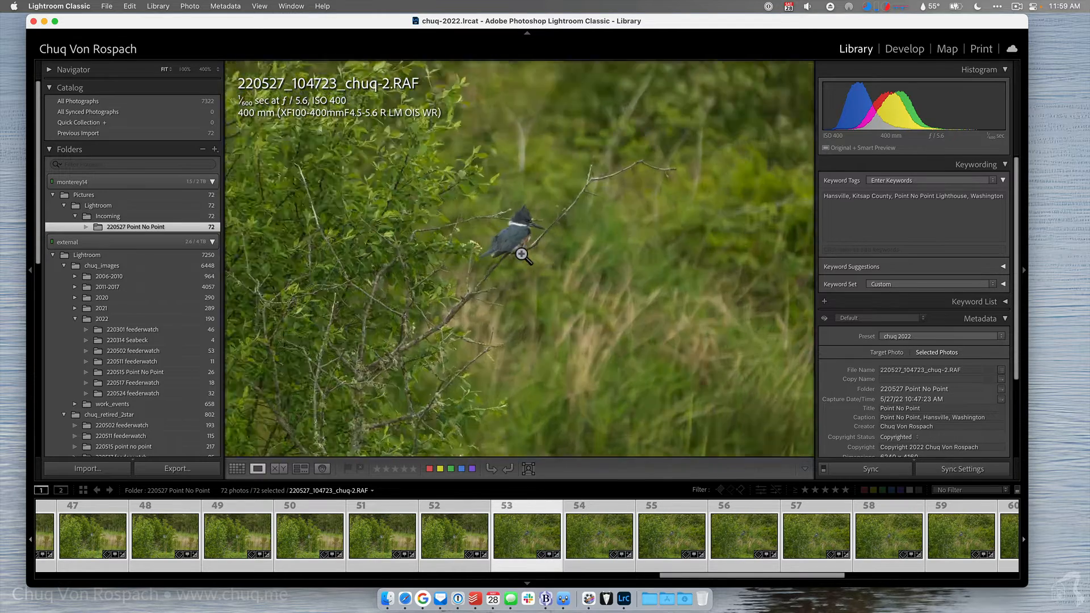
{"action": "key", "text": "Left"}
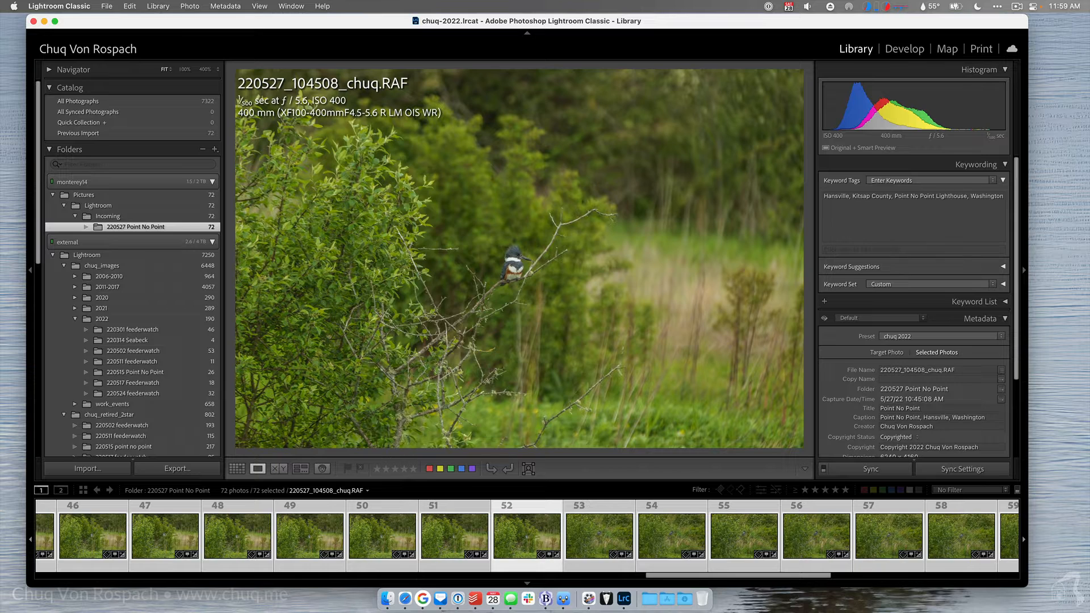
Flag the four blurred kingfisher photos, numbers 55, 57, 58 and 59 in the sequence, as rejected, skipping 220527_104723_chuq.RAF.
{"action": "key", "text": "Right"}
{"action": "key", "text": "Right"}
{"action": "key", "text": "Right"}
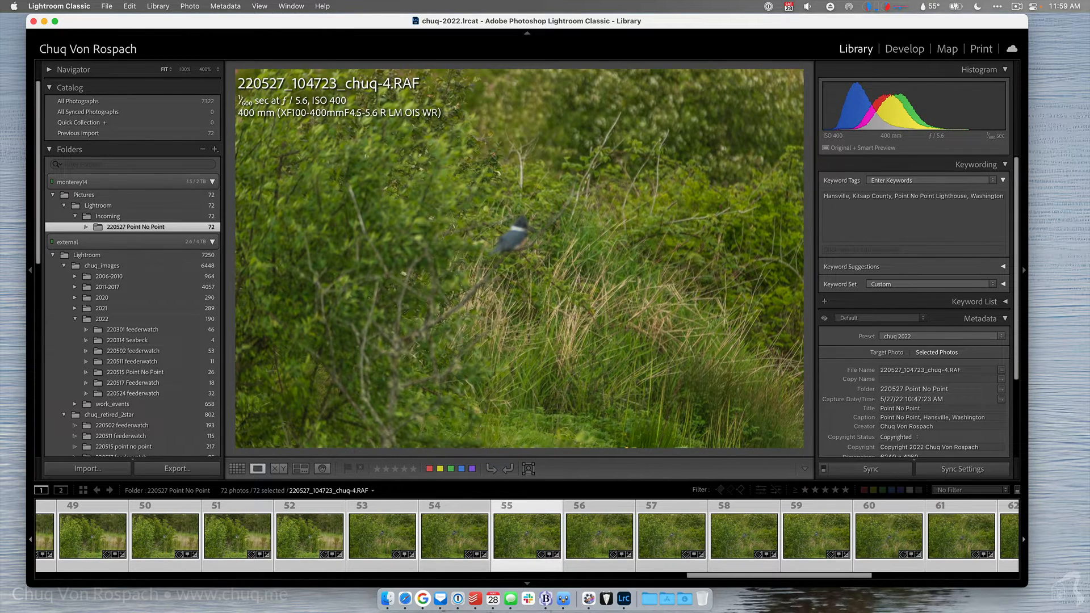
{"action": "key", "text": "shift+x"}
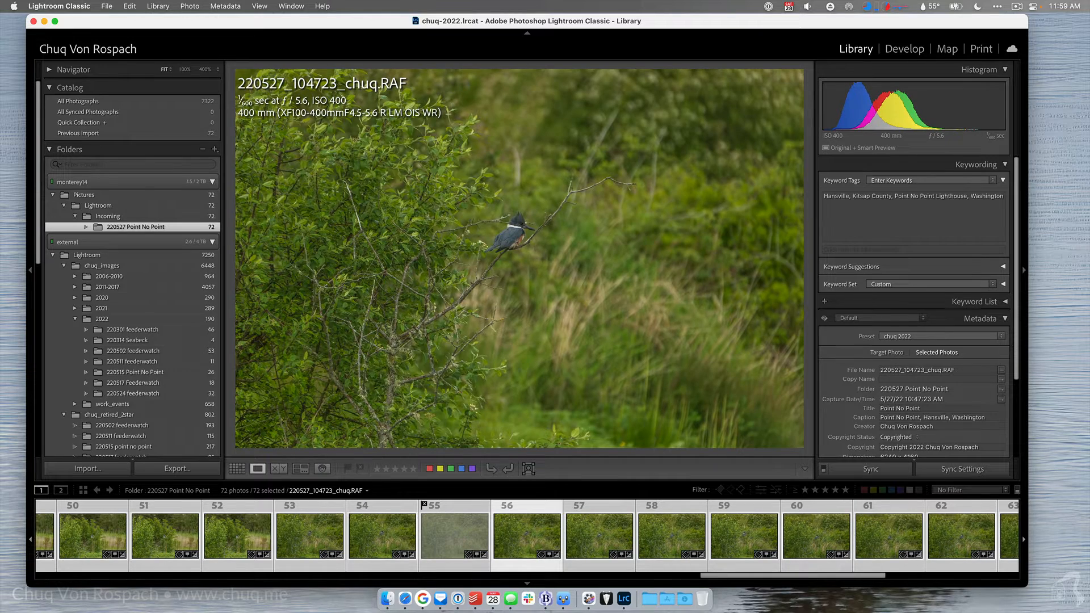
{"action": "key", "text": "Right"}
{"action": "key", "text": "shift+x"}
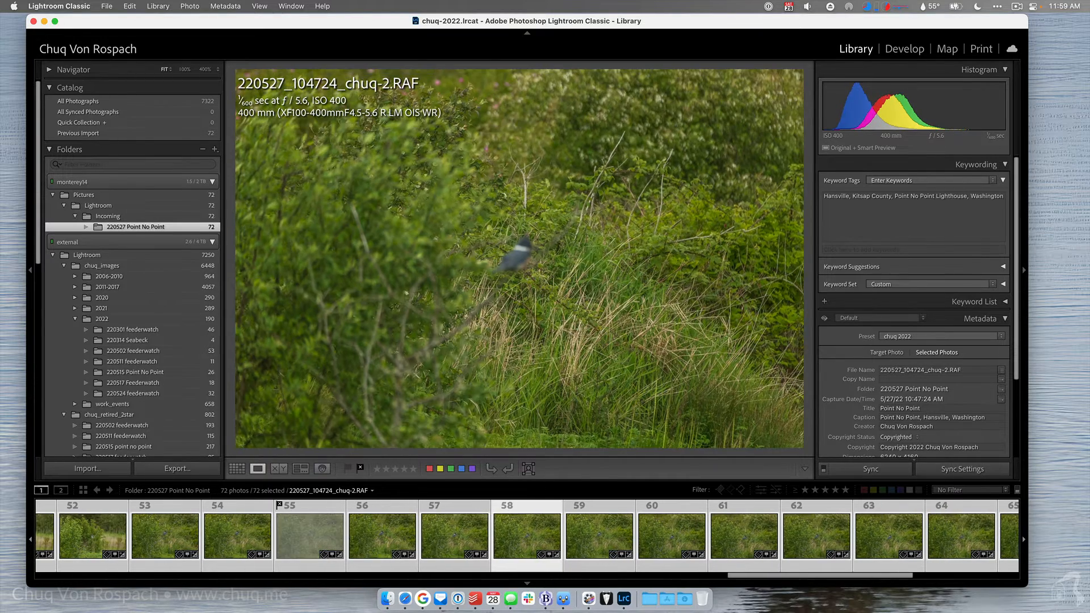
{"action": "key", "text": "shift+x"}
{"action": "key", "text": "shift+x"}
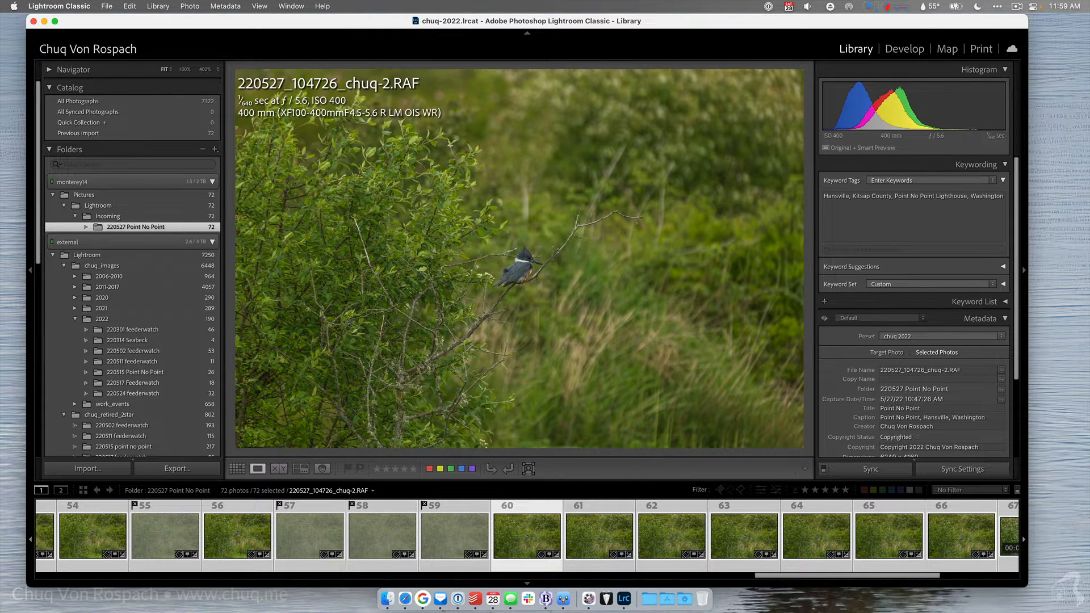
Compare the similar kingfisher frames that follow 220527_104726_chuq-2.RAF, going back to number 63 in the sequence.
{"action": "key", "text": "Right"}
{"action": "key", "text": "Right"}
{"action": "key", "text": "Right"}
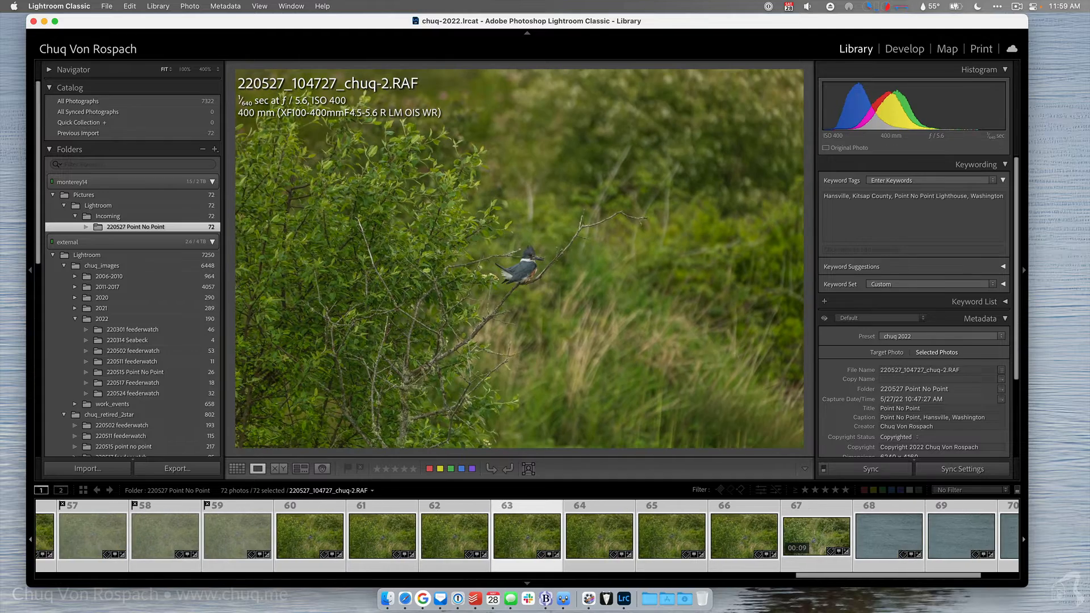
{"action": "key", "text": "Right"}
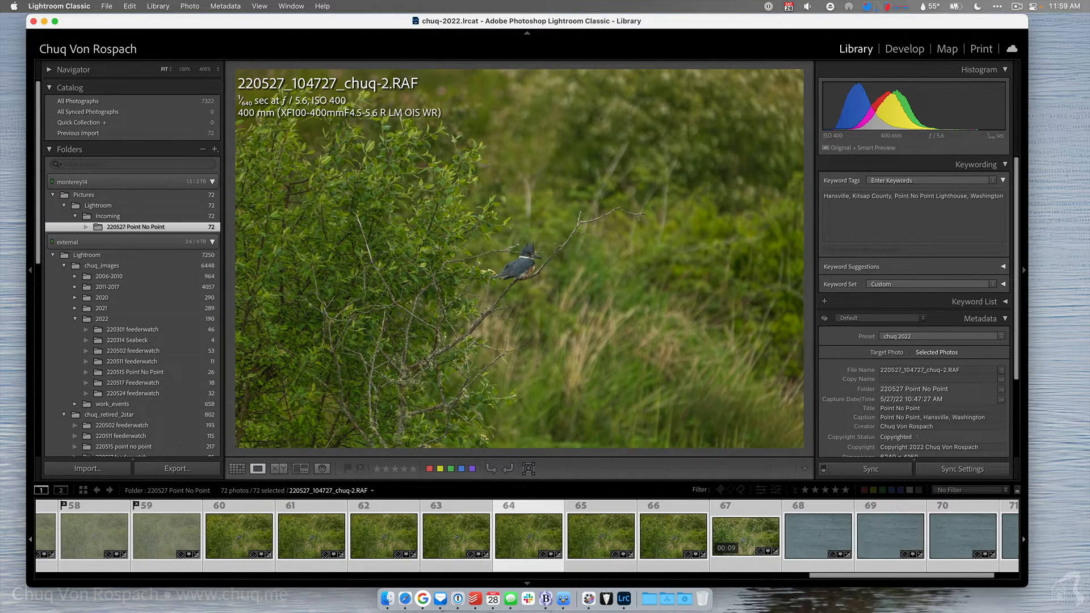
{"action": "key", "text": "Right"}
{"action": "key", "text": "Left"}
{"action": "key", "text": "Left"}
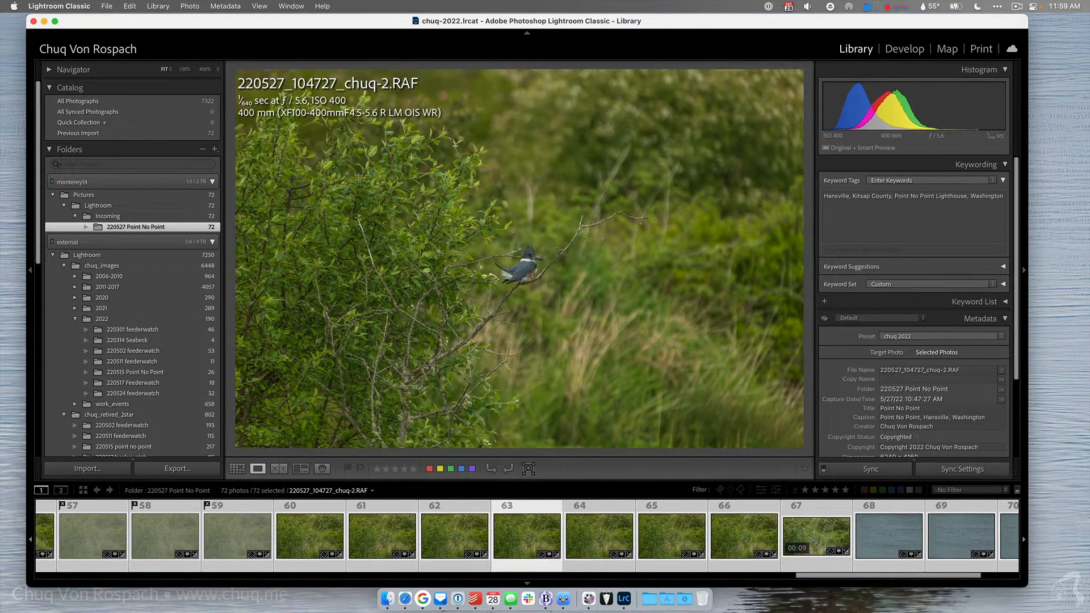
Review the remaining kingfisher frames and the 220527_104811_chuq.MOV clip, moving on to the seabird photo 220527_105435_chuq.RAF.
{"action": "key", "text": "Right"}
{"action": "key", "text": "Right"}
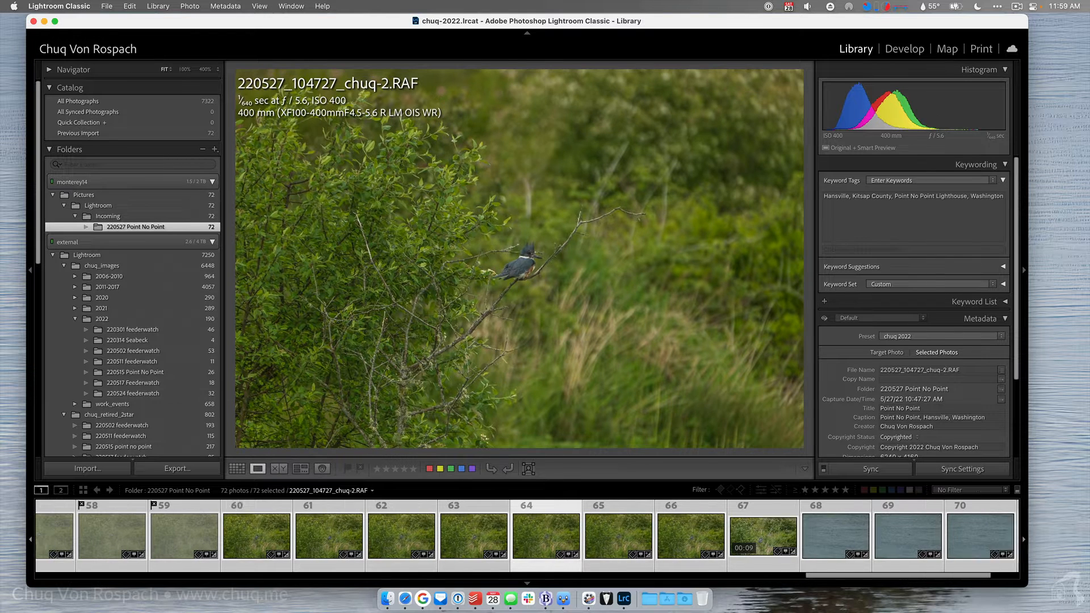
{"action": "key", "text": "Right"}
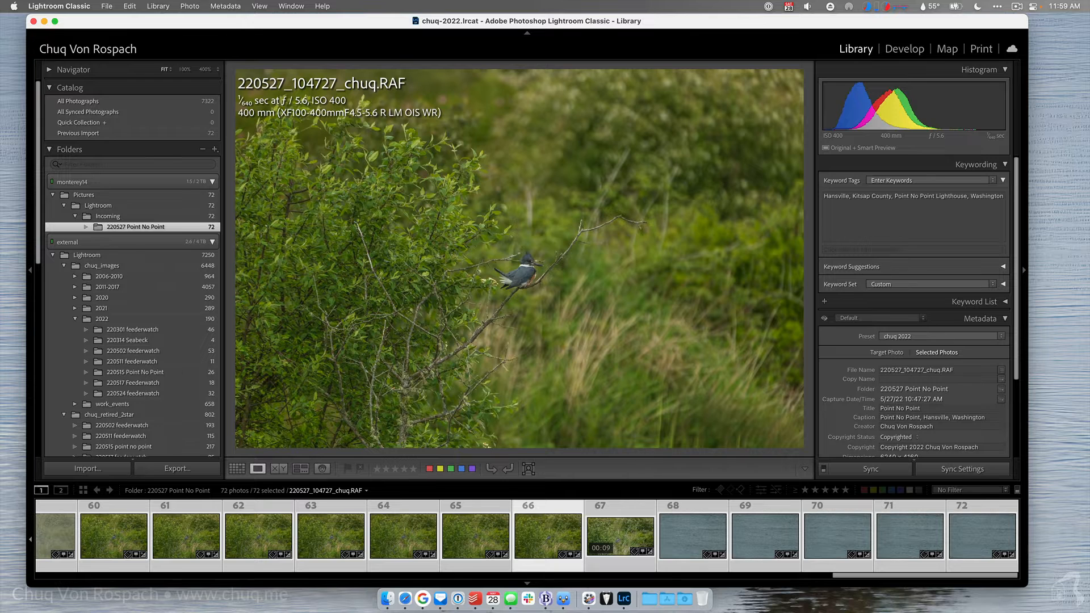
{"action": "key", "text": "Right"}
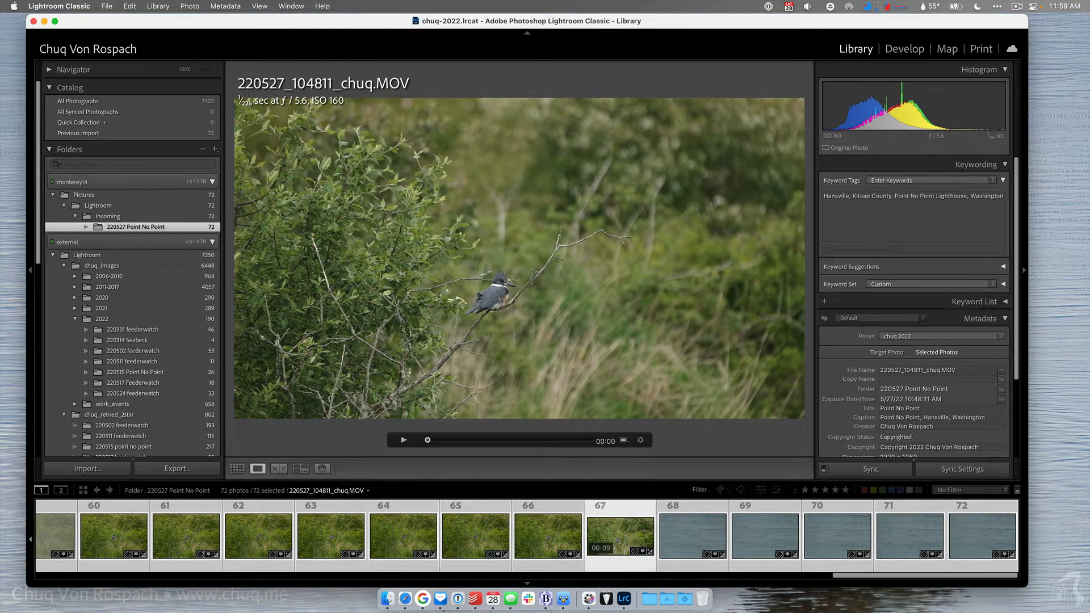
{"action": "key", "text": "Right"}
{"action": "key", "text": "Left"}
{"action": "key", "text": "Right"}
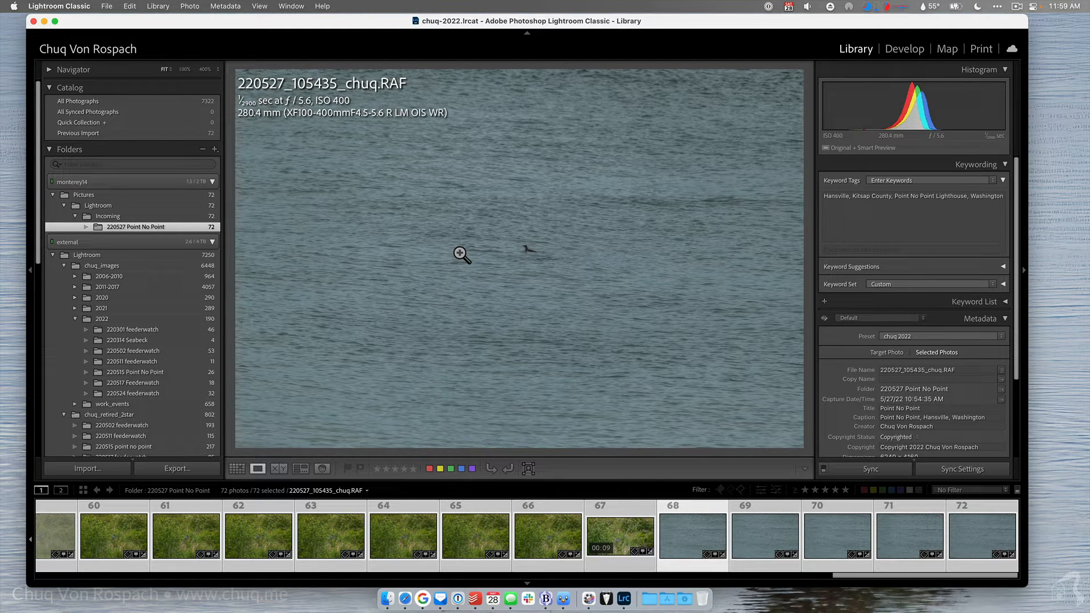
Check the seabird in 220527_105435_chuq.RAF at 100% zoom, return to the fitted view, and compare the water frames that follow.
{"action": "left_click", "coordinate": [544, 262]}
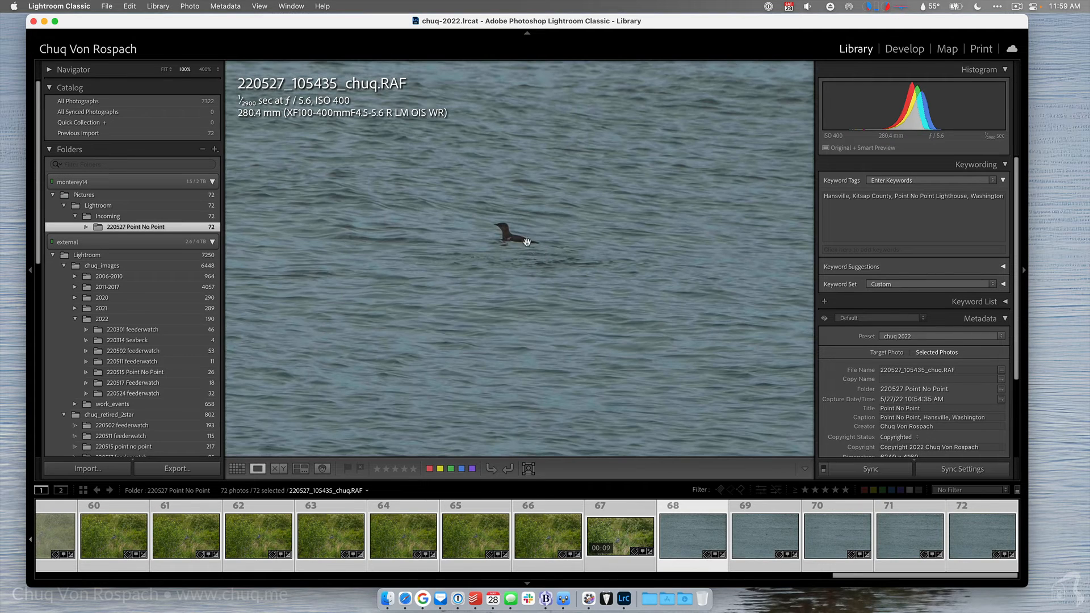
{"action": "left_click", "coordinate": [526, 243]}
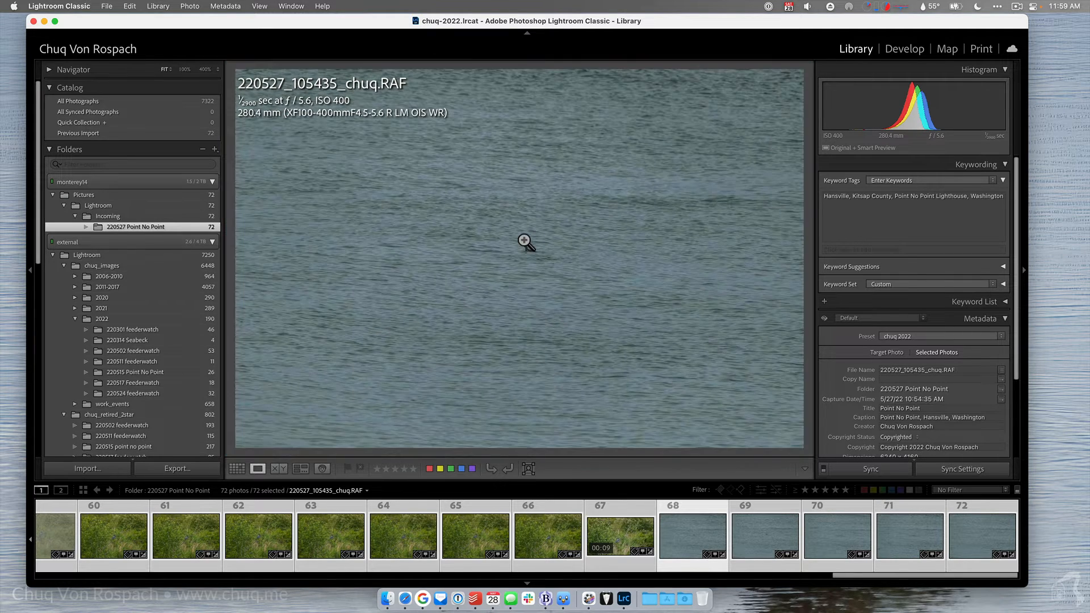
{"action": "key", "text": "Right"}
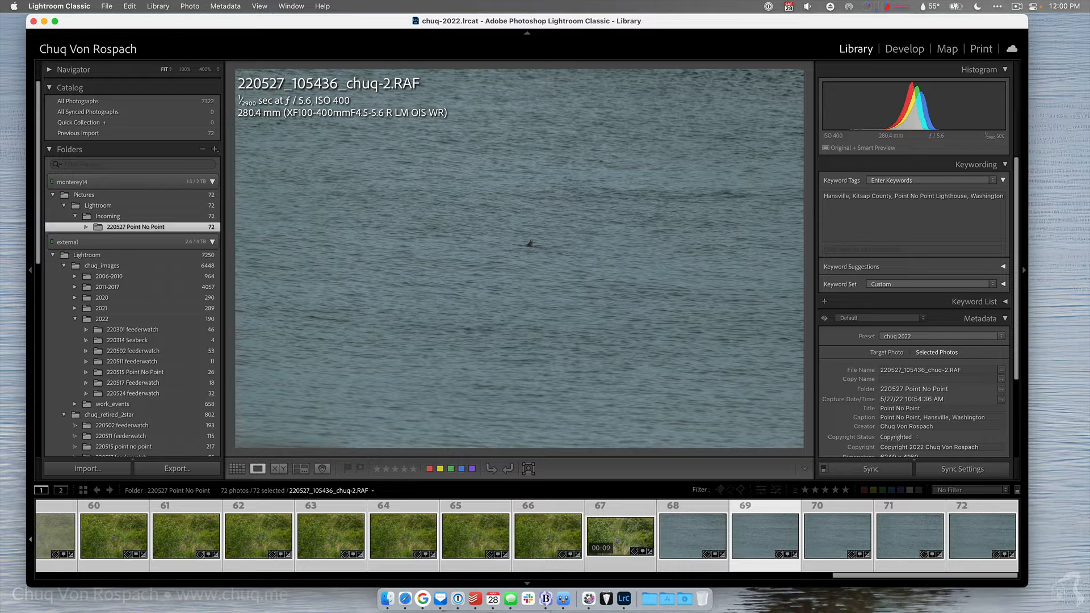
{"action": "key", "text": "Right"}
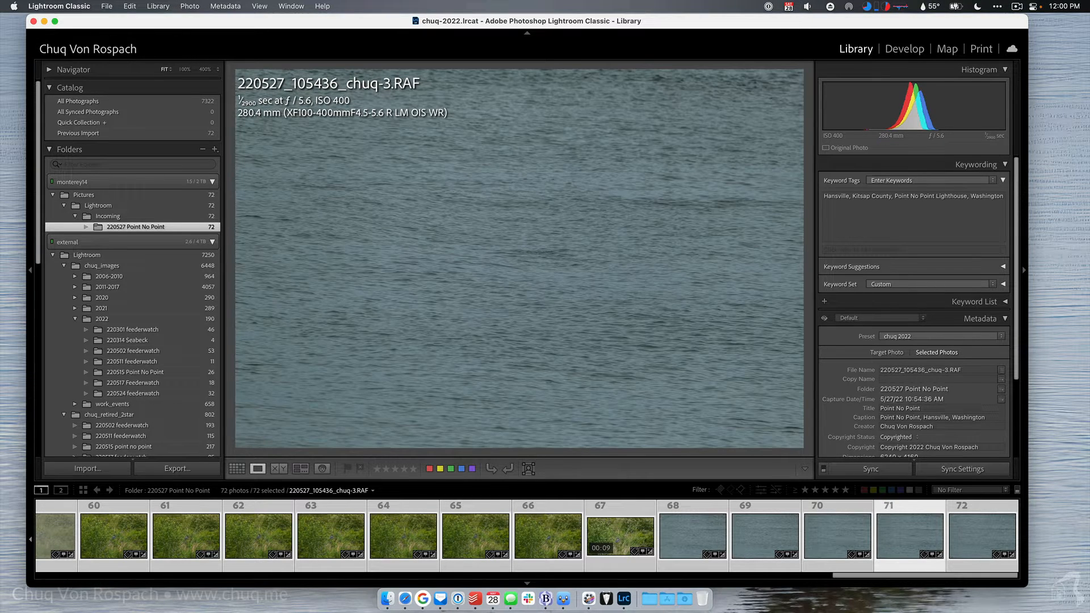
{"action": "key", "text": "Right"}
{"action": "key", "text": "Right"}
{"action": "key", "text": "Left"}
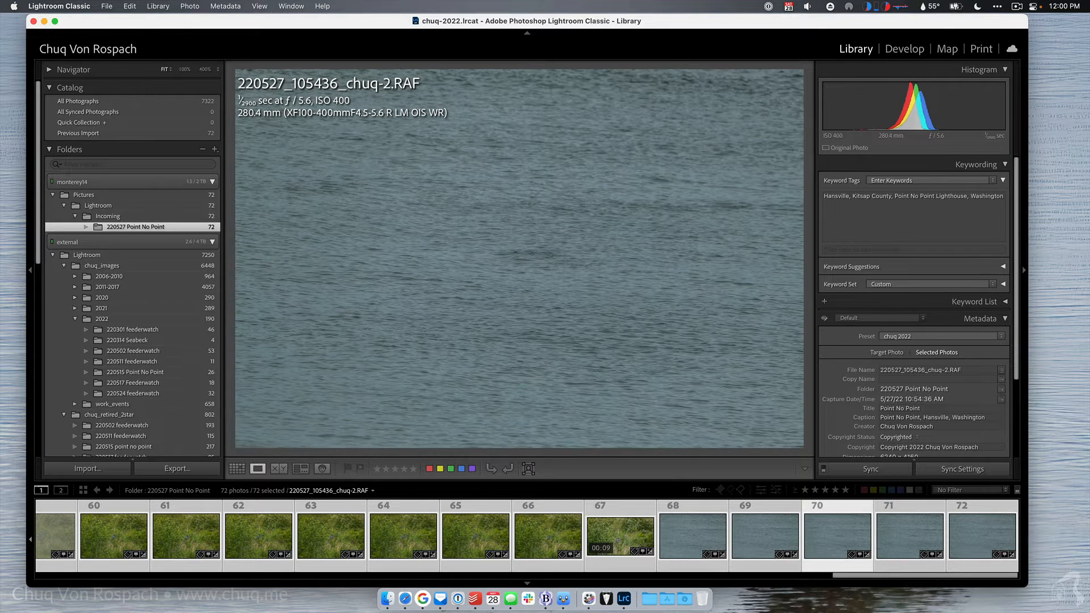
Flag the last three water frames, numbers 70 to 72 in the sequence, as rejected.
{"action": "key", "text": "Right"}
{"action": "key", "text": "Right"}
{"action": "key", "text": "Right"}
{"action": "key", "text": "Right"}
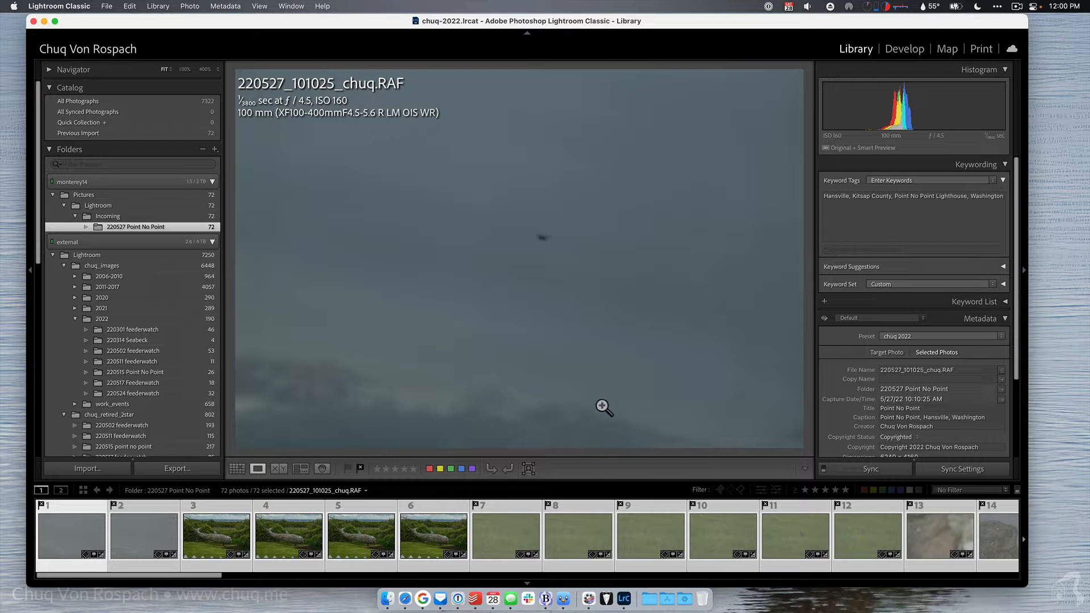
Delete all rejected photos from disk rather than only removing them from the catalog.
{"action": "left_click", "coordinate": [189, 6]}
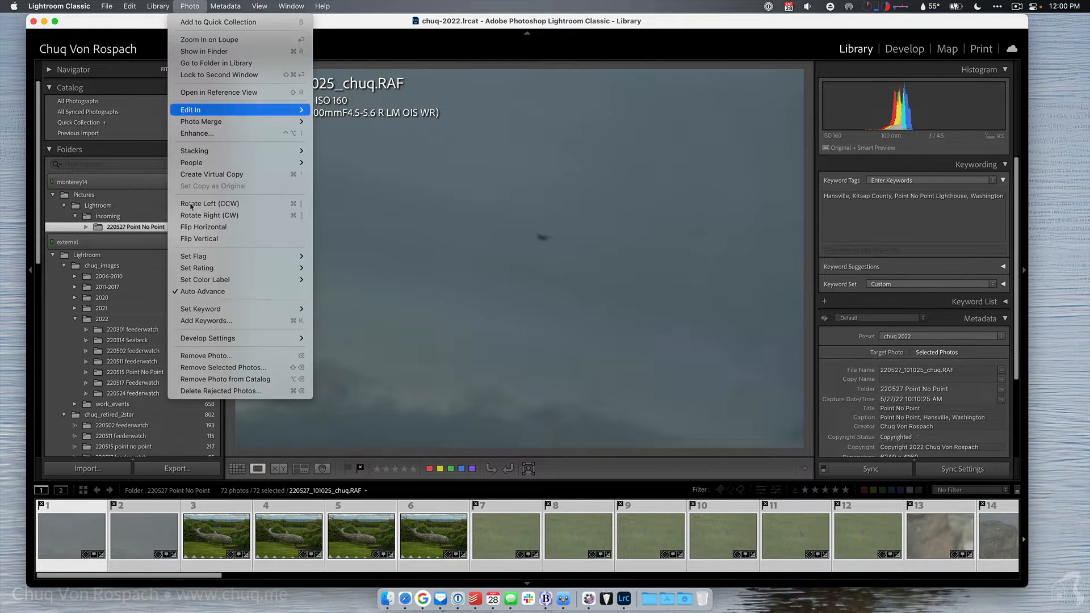
{"action": "left_click", "coordinate": [188, 392]}
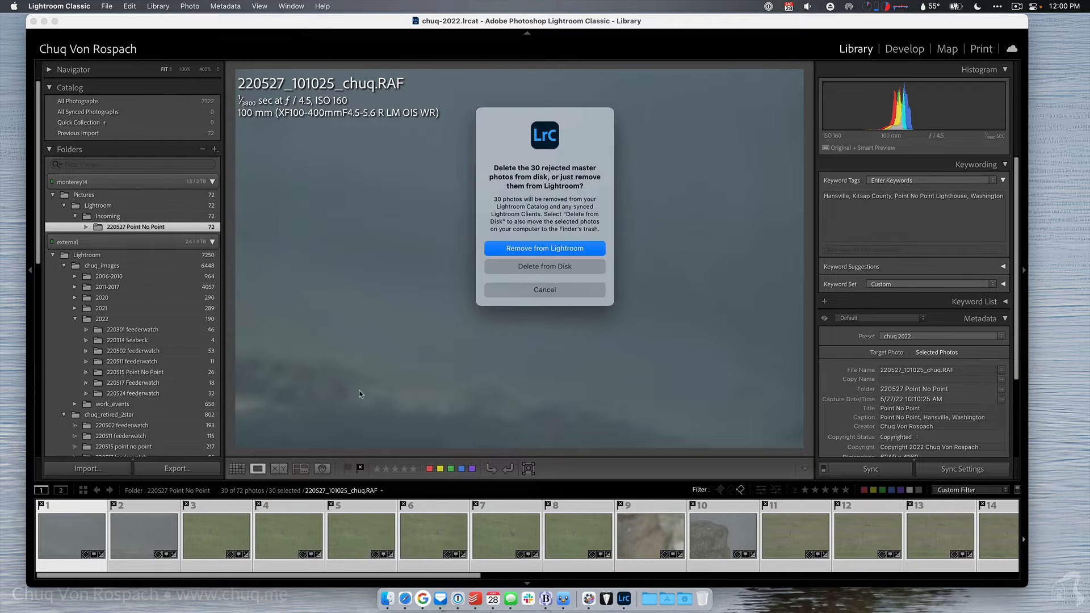
{"action": "left_click", "coordinate": [545, 267]}
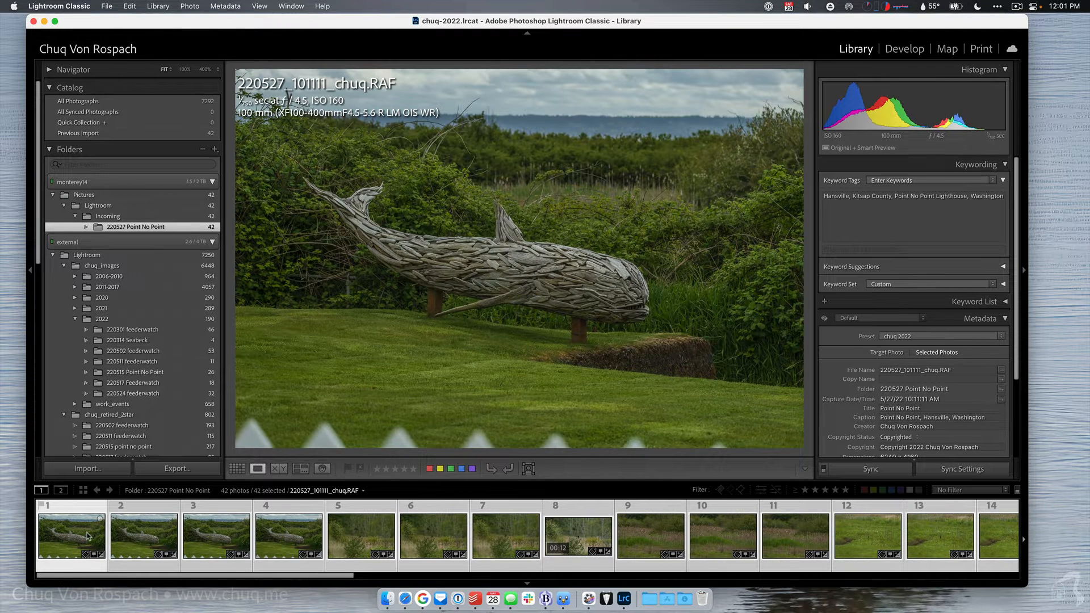
Compare the four whale sculpture frames and flag 220527_101112_chuq-3.RAF, number 3 in the sequence, as a pick.
{"action": "key", "text": "Right"}
{"action": "key", "text": "Right"}
{"action": "key", "text": "Right"}
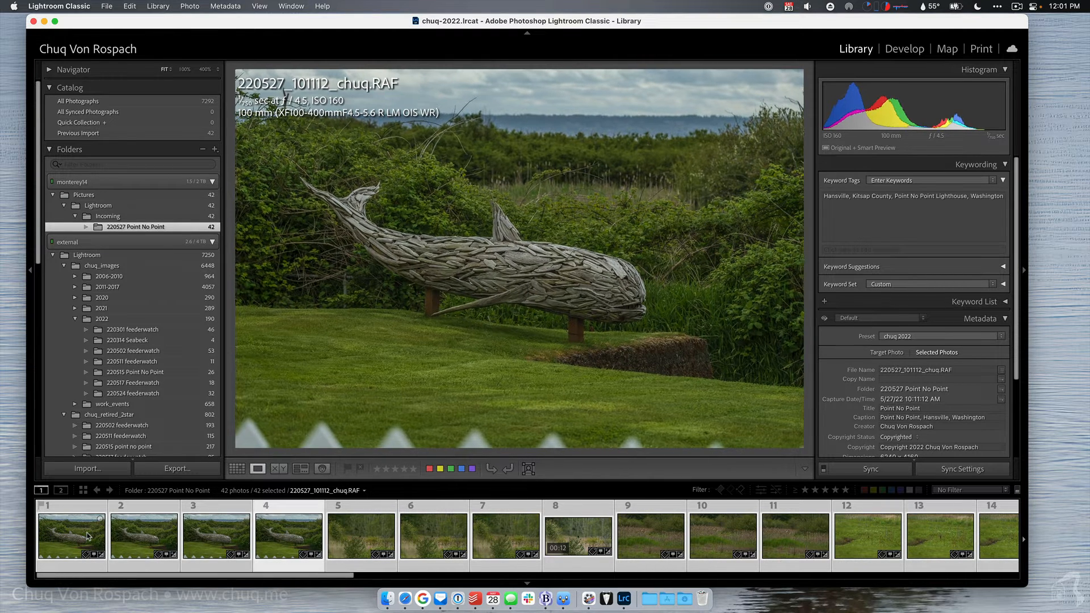
{"action": "key", "text": "Left"}
{"action": "key", "text": "Left"}
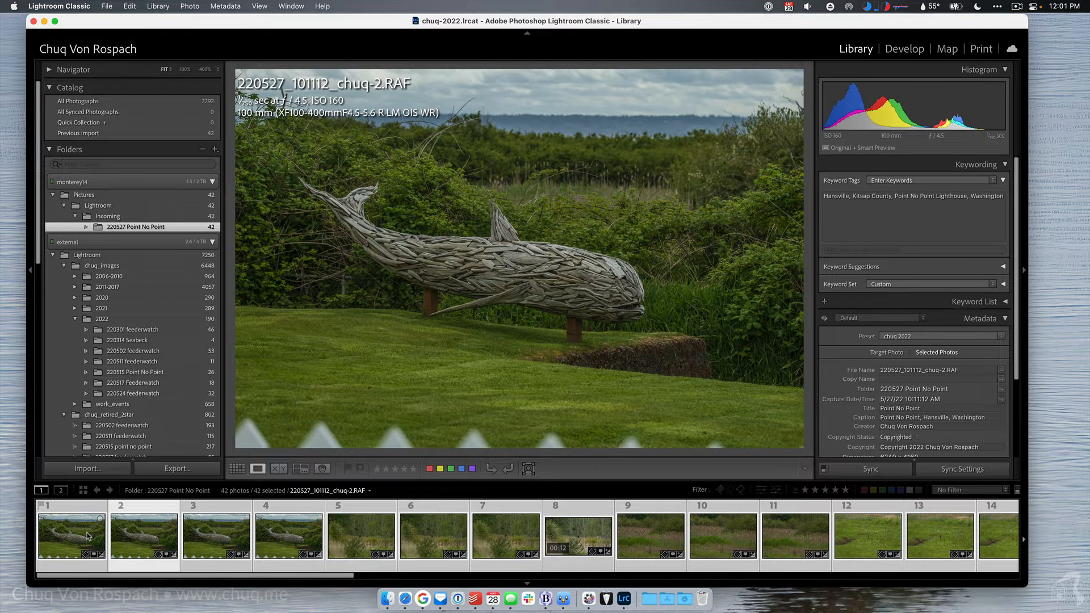
{"action": "key", "text": "Right"}
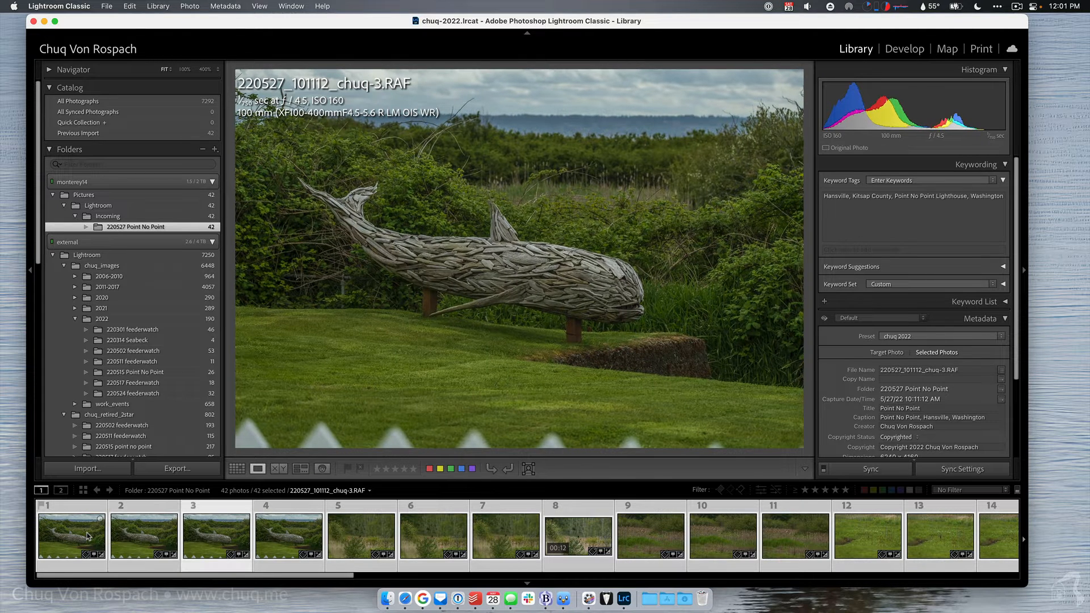
{"action": "key", "text": "Right"}
Review the blackbird photos on the bush and among the reeds, including the video clip at number 8.
{"action": "key", "text": "Right"}
{"action": "key", "text": "Right"}
{"action": "key", "text": "Right"}
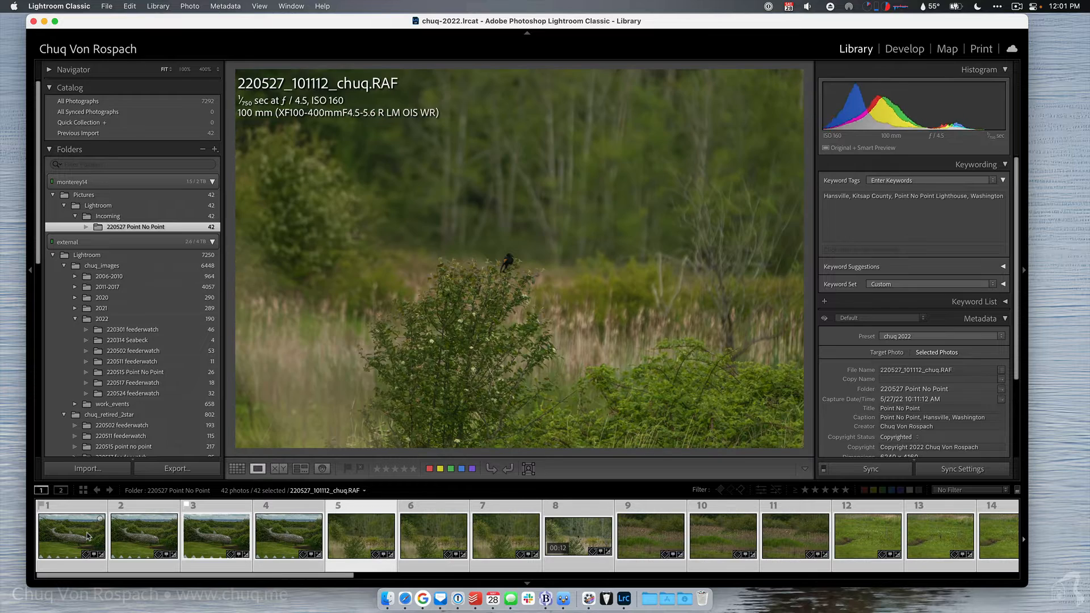
{"action": "key", "text": "Right"}
{"action": "key", "text": "Right"}
{"action": "key", "text": "Right"}
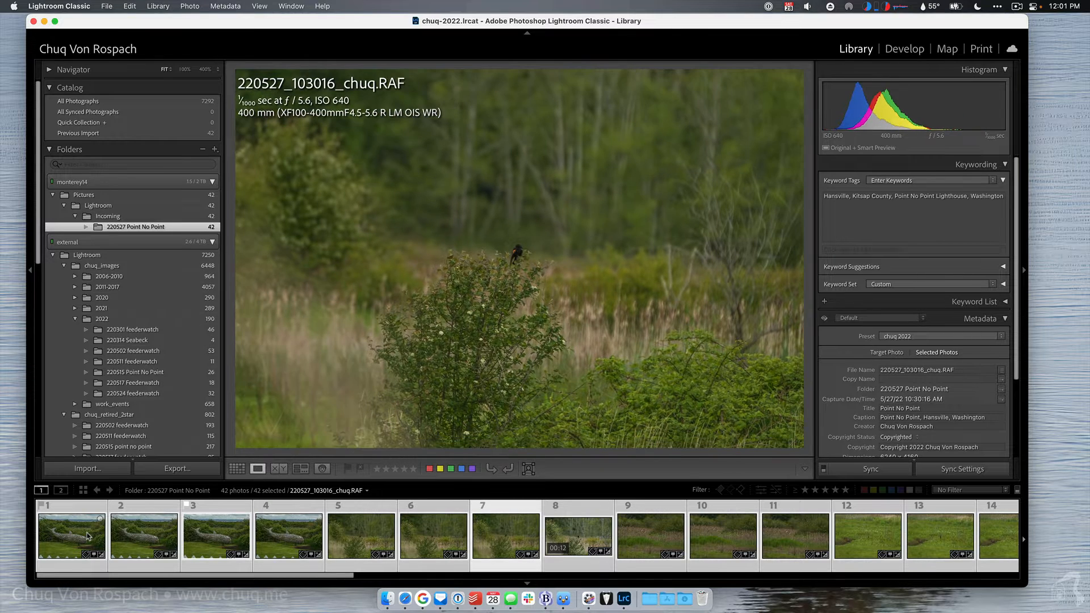
{"action": "key", "text": "Left"}
{"action": "key", "text": "Right"}
{"action": "key", "text": "Right"}
{"action": "key", "text": "Right"}
{"action": "key", "text": "Right"}
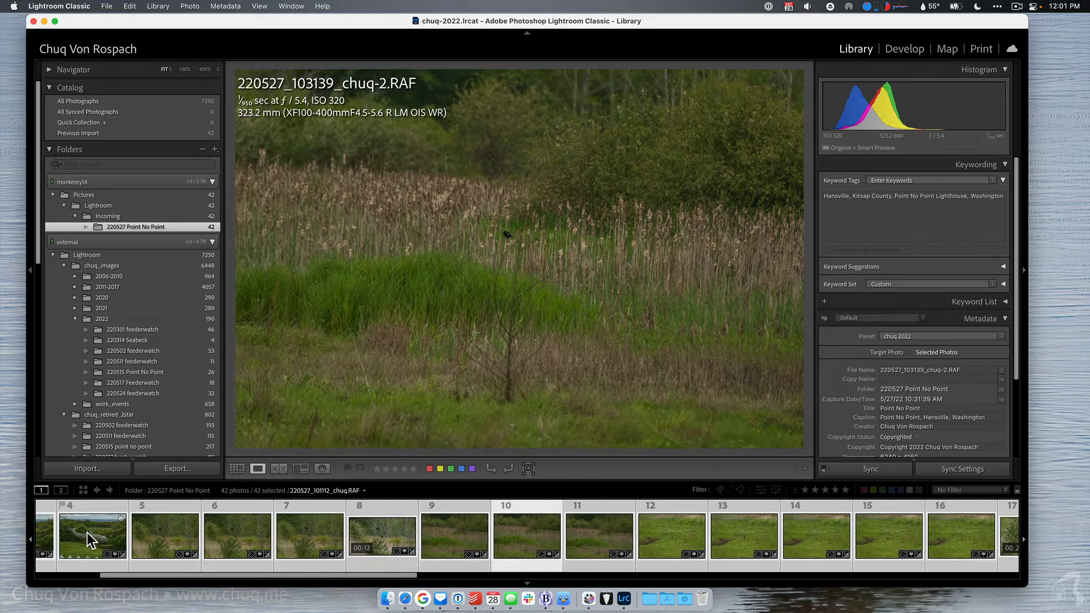
Compare the blackbird frames in the green field and flag the in-flight shot 220527_103819_chuq-3.RAF as a pick.
{"action": "key", "text": "Right"}
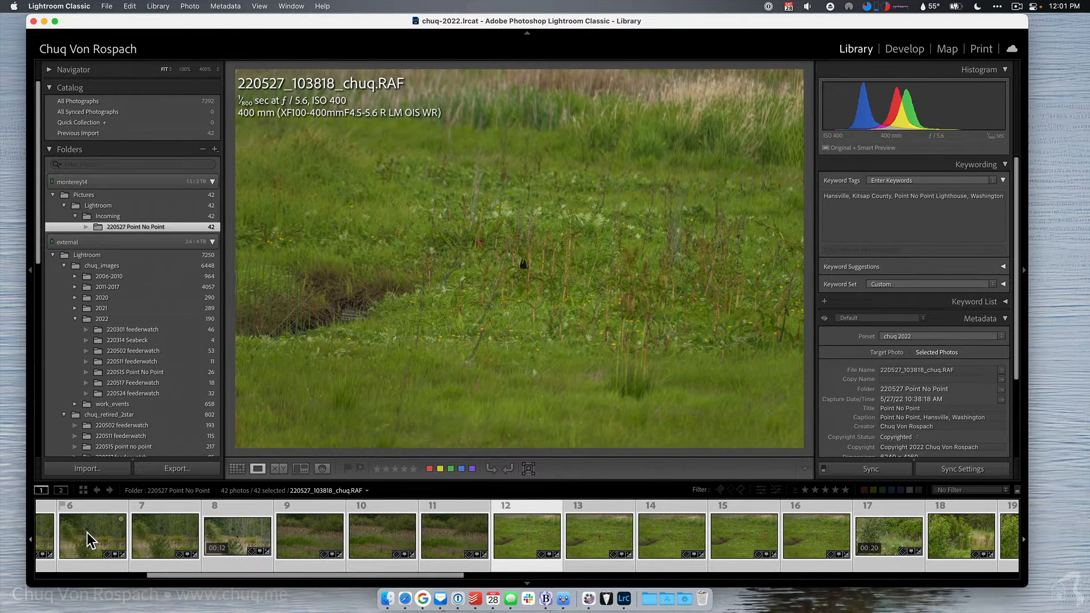
{"action": "key", "text": "Right"}
{"action": "key", "text": "Right"}
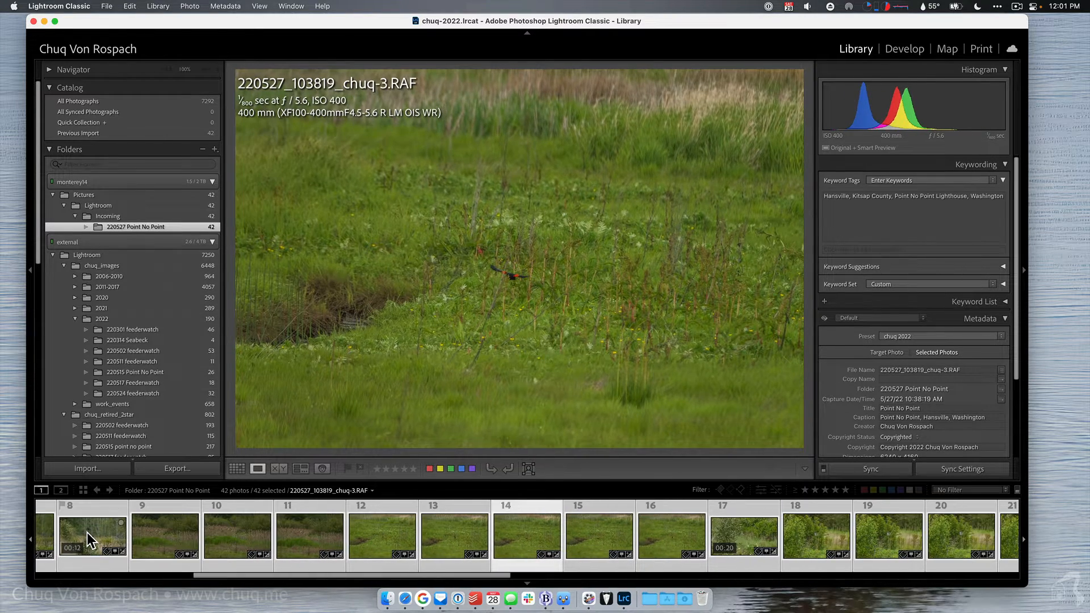
{"action": "key", "text": "Right"}
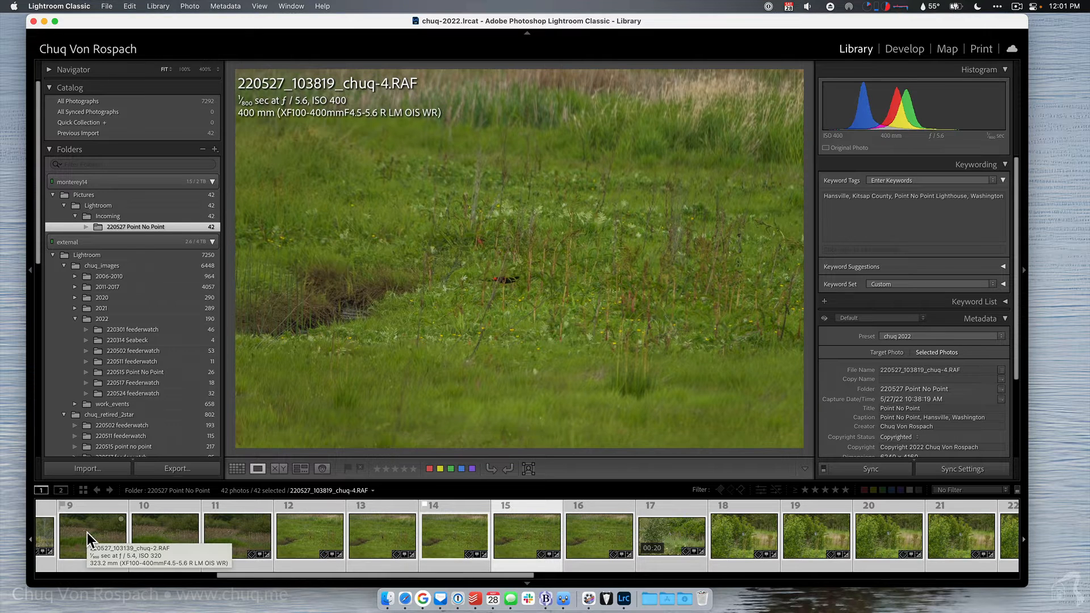
Move past the remaining field frames and 220527_104311_chuq.MOV, and flag the kingfisher photo 220527_104505_chuq-2.RAF as a pick.
{"action": "key", "text": "Right"}
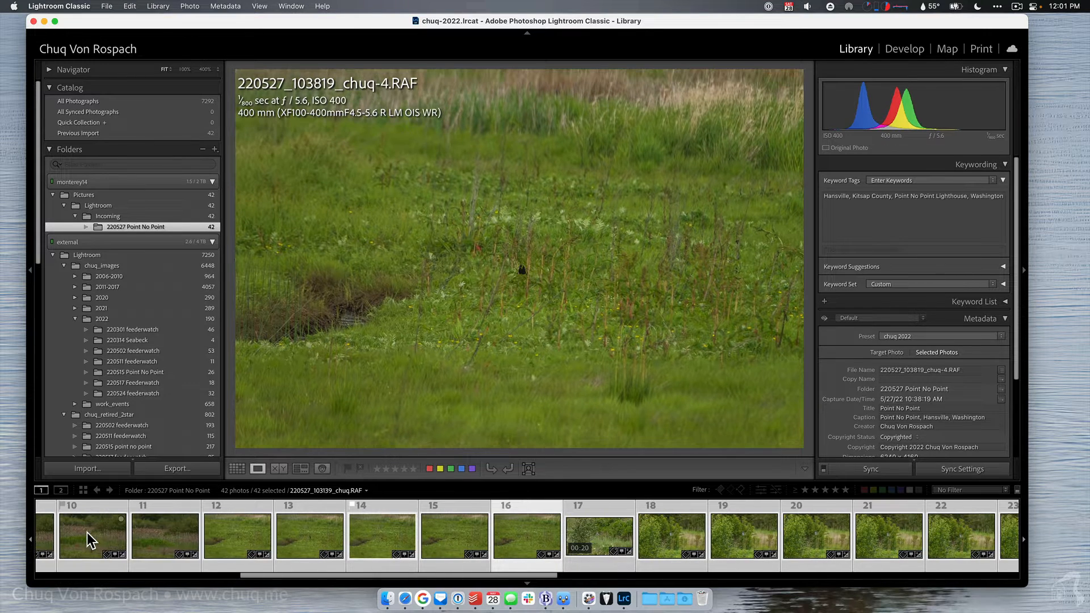
{"action": "key", "text": "Right"}
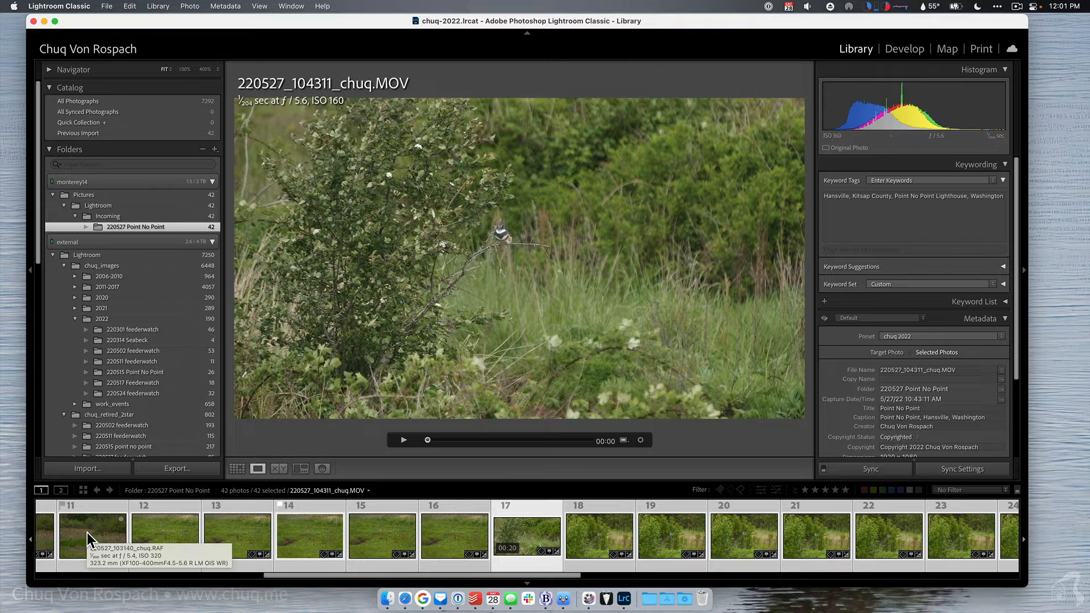
{"action": "key", "text": "Right"}
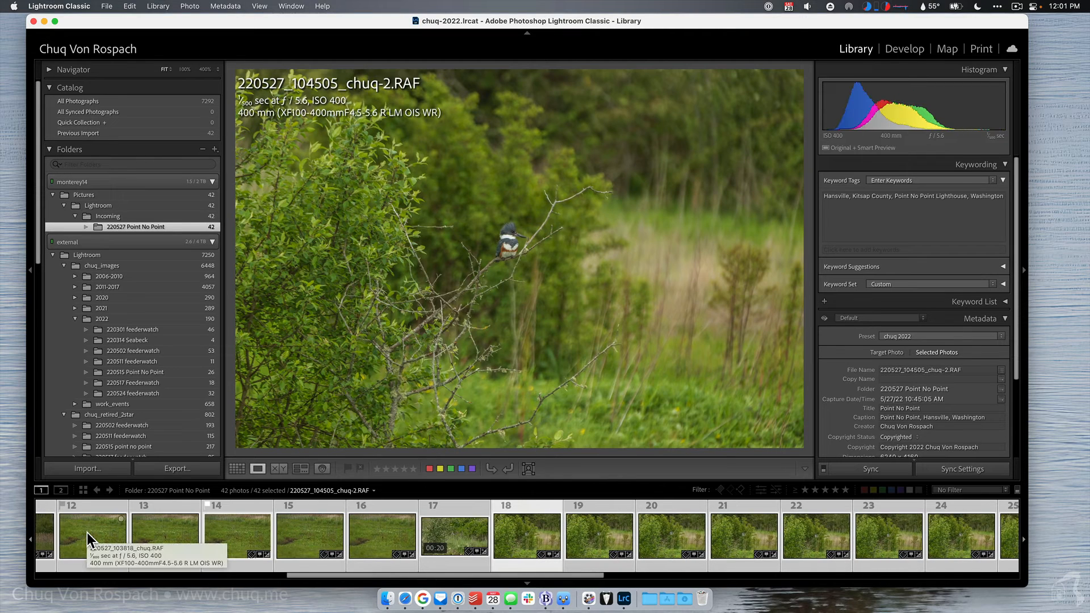
{"action": "key", "text": "Right"}
Compare the kingfisher frames up to 220527_104506_chuq-4.RAF, then go back and flag 220527_104505_chuq.RAF, number 20, as a pick.
{"action": "key", "text": "Right"}
{"action": "key", "text": "Right"}
{"action": "key", "text": "Right"}
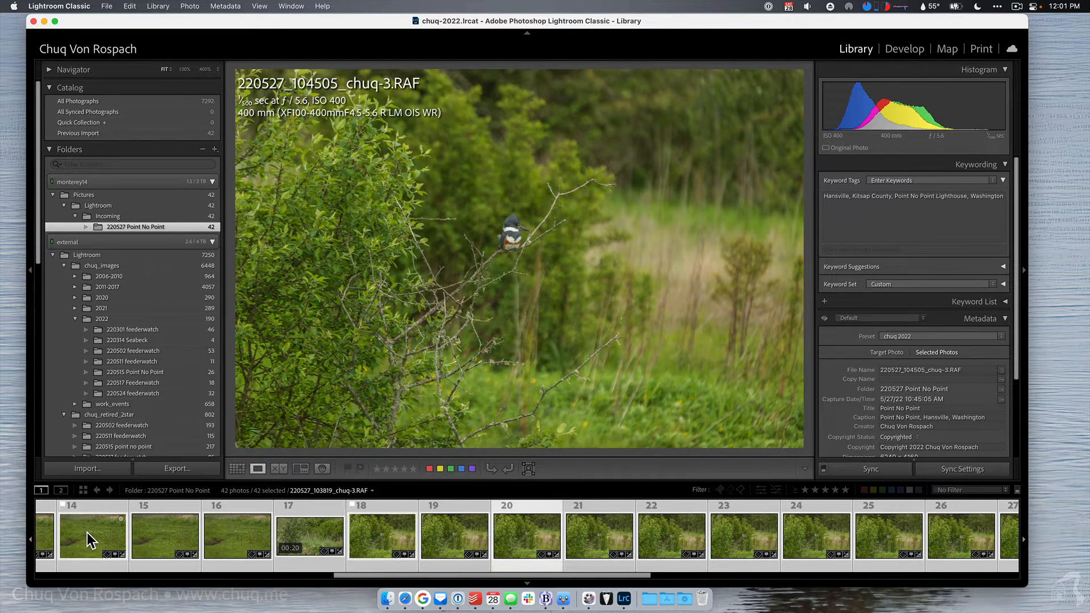
{"action": "key", "text": "Left"}
{"action": "key", "text": "Left"}
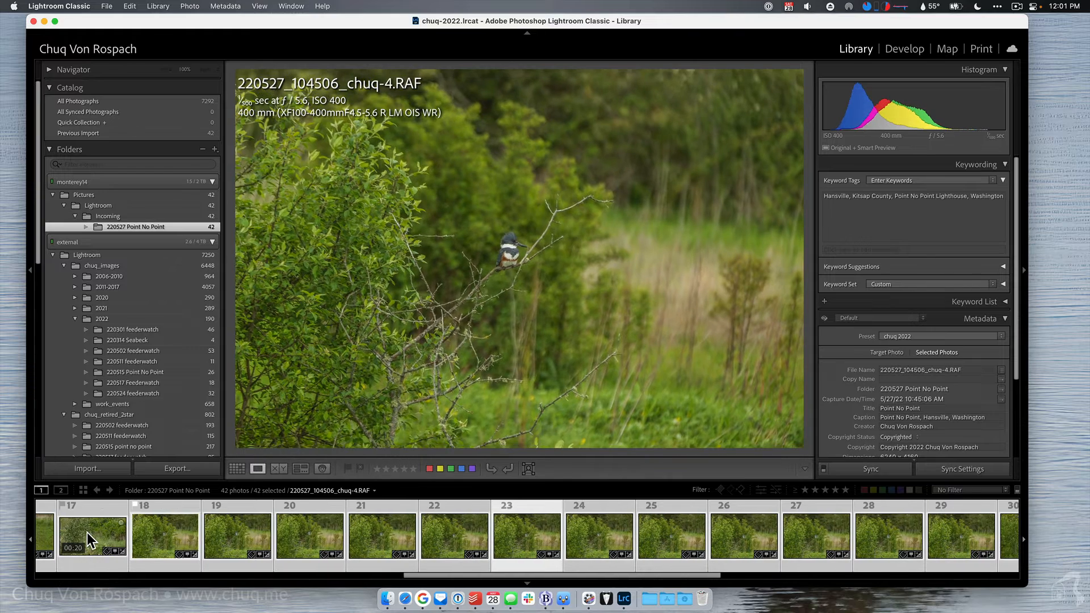
{"action": "key", "text": "Left"}
{"action": "key", "text": "Right"}
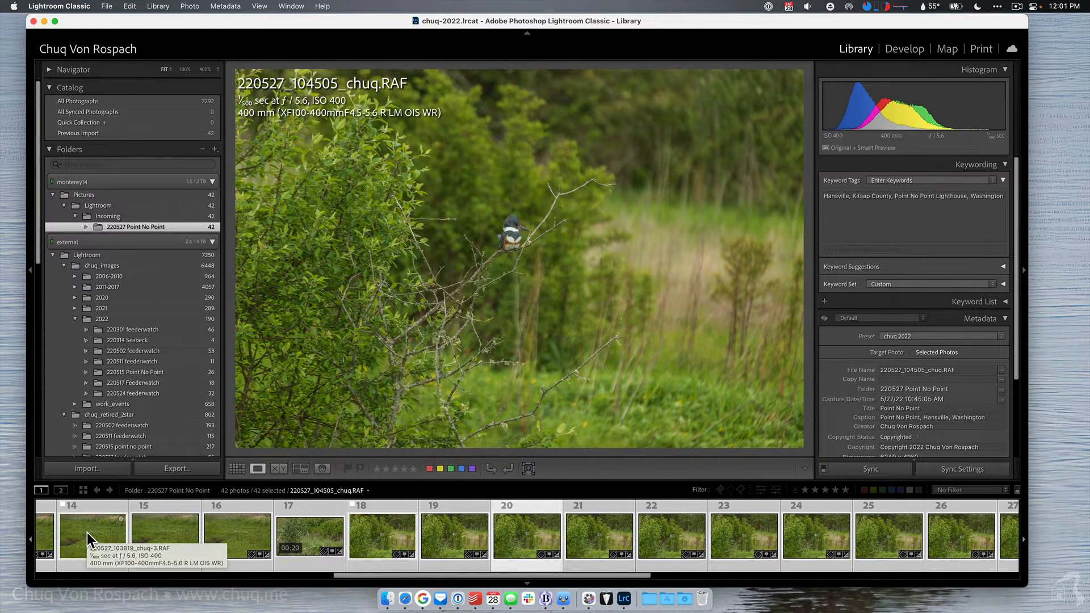
{"action": "key", "text": "Right"}
{"action": "key", "text": "Right"}
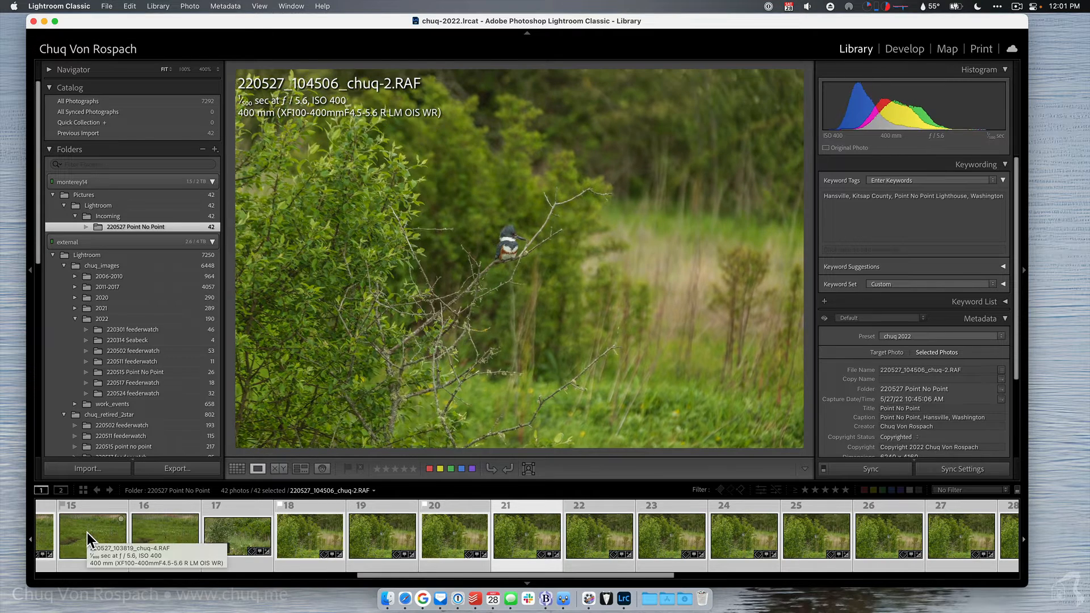
Review the kingfisher frames from 220527_104506_chuq-2.RAF through to 220527_104726_chuq-2.RAF.
{"action": "key", "text": "Right"}
{"action": "key", "text": "Right"}
{"action": "key", "text": "Right"}
{"action": "key", "text": "Right"}
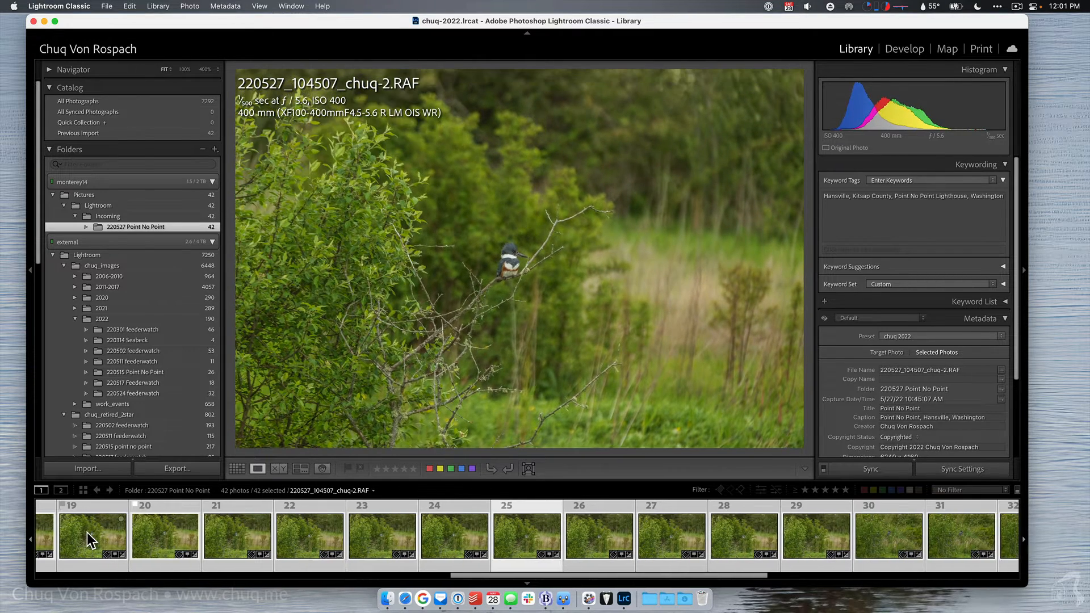
{"action": "key", "text": "Right"}
{"action": "key", "text": "Right"}
{"action": "key", "text": "Right"}
{"action": "key", "text": "Right"}
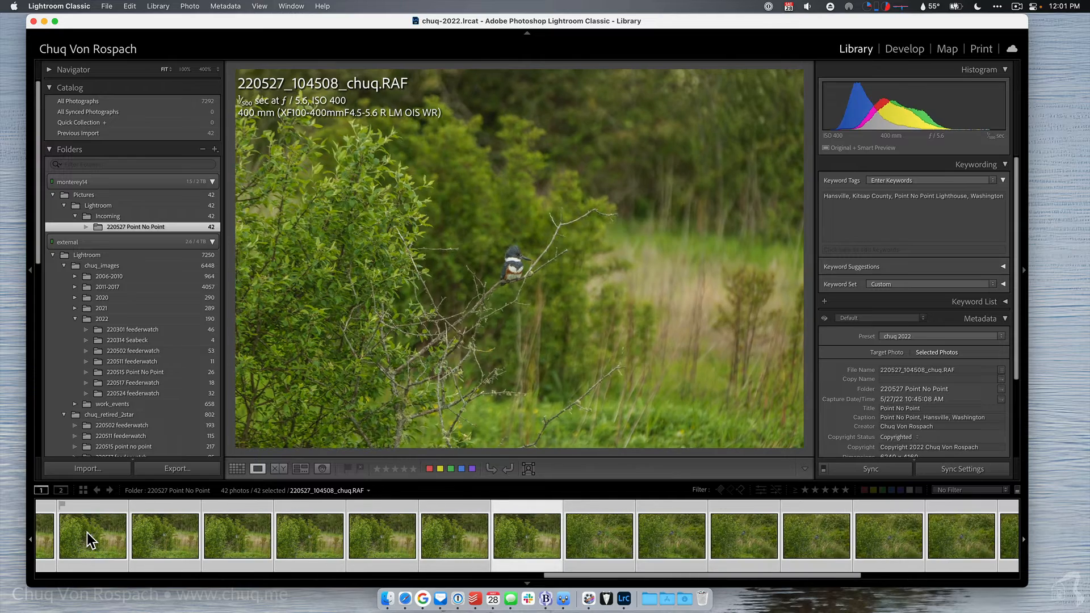
{"action": "key", "text": "Right"}
{"action": "key", "text": "Right"}
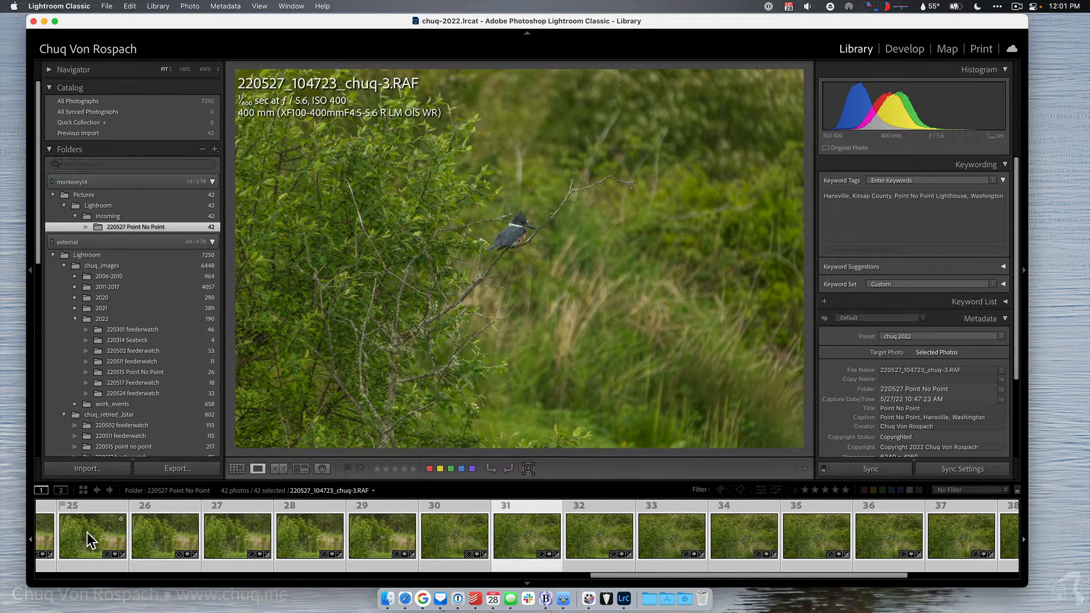
{"action": "key", "text": "Right"}
{"action": "key", "text": "Right"}
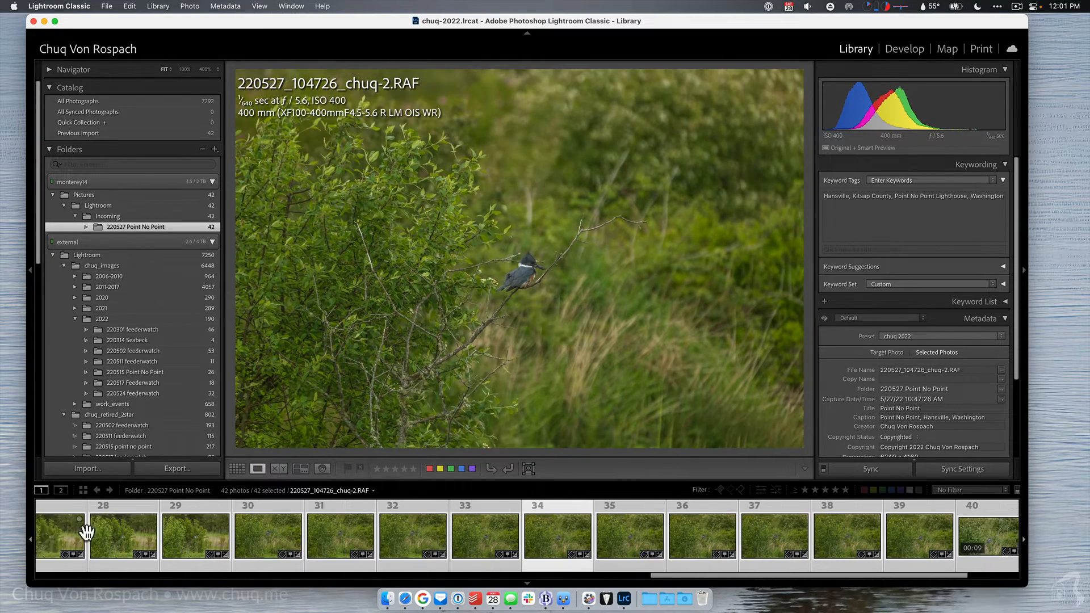
Flag the kingfisher photo 220527_104727_chuq-2.RAF, number 36 in the sequence, as a pick and continue to the frames after it.
{"action": "key", "text": "Right"}
{"action": "key", "text": "Right"}
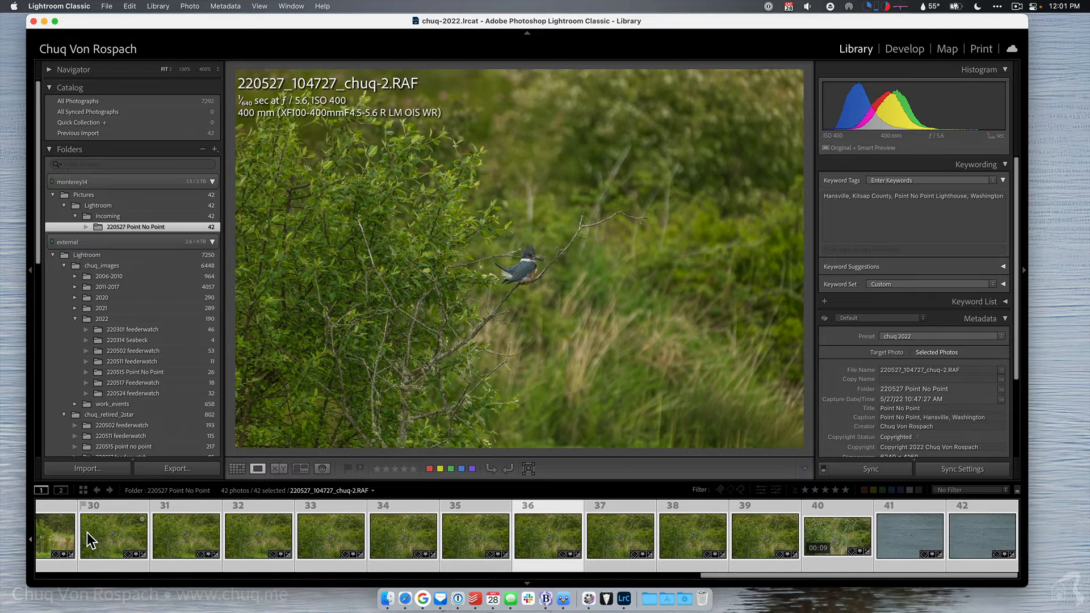
{"action": "key", "text": "Right"}
{"action": "key", "text": "Right"}
{"action": "key", "text": "Right"}
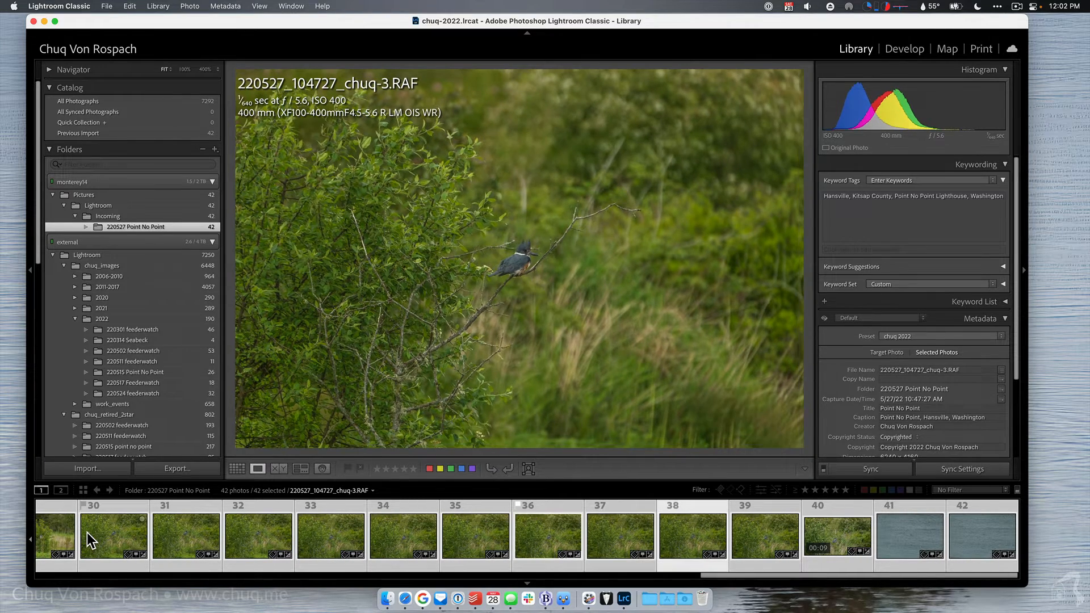
Flag the last two water bird photos, numbers 41 and 42 in the sequence, as picks and return to the first photo.
{"action": "key", "text": "Right"}
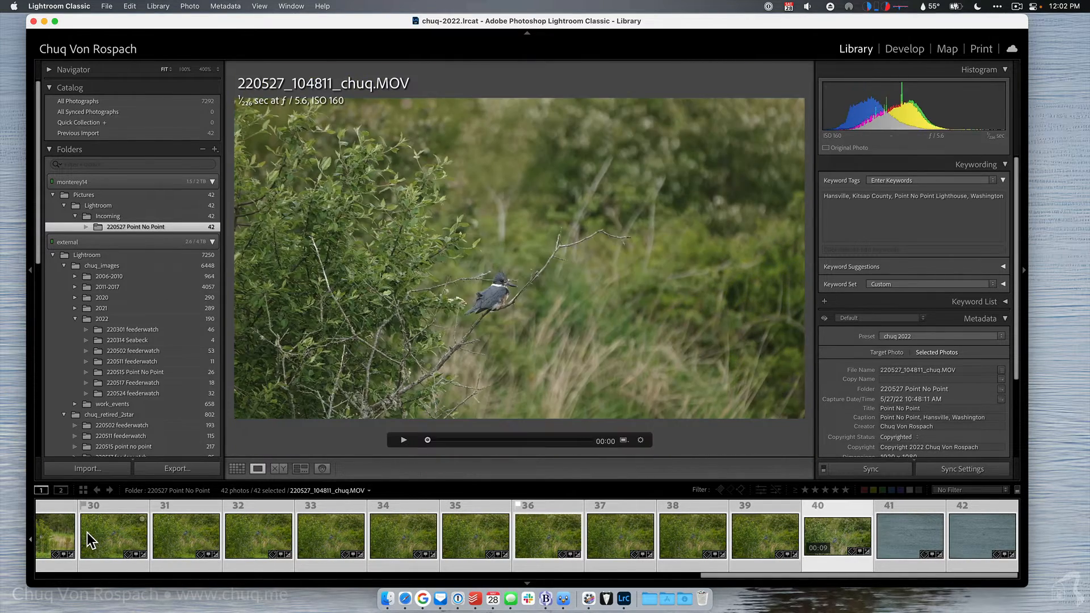
{"action": "key", "text": "Right"}
{"action": "key", "text": "Right"}
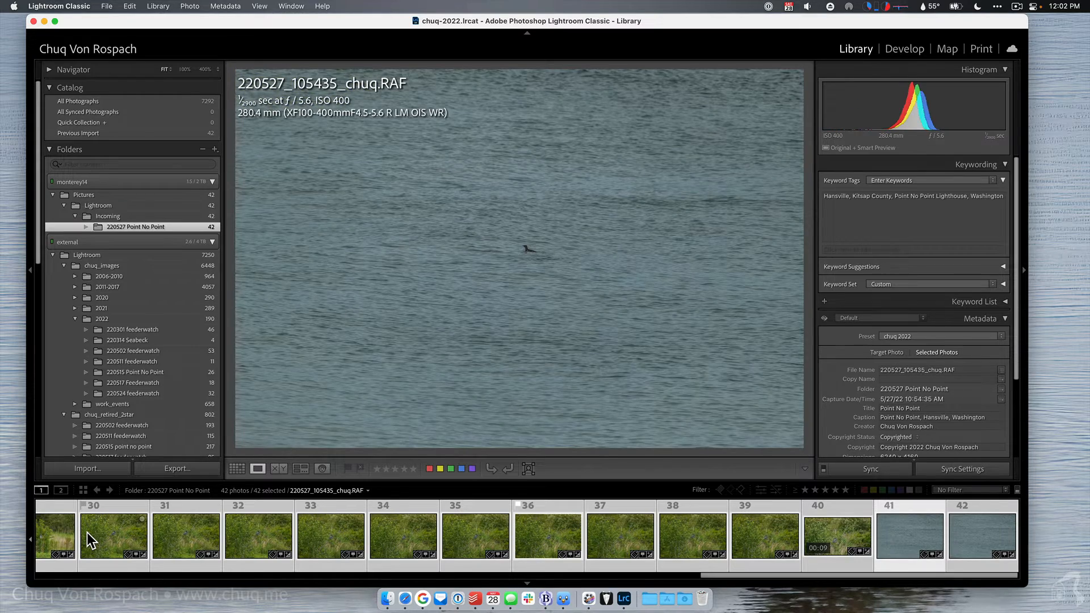
{"action": "key", "text": "Left"}
{"action": "key", "text": "Right"}
{"action": "key", "text": "Right"}
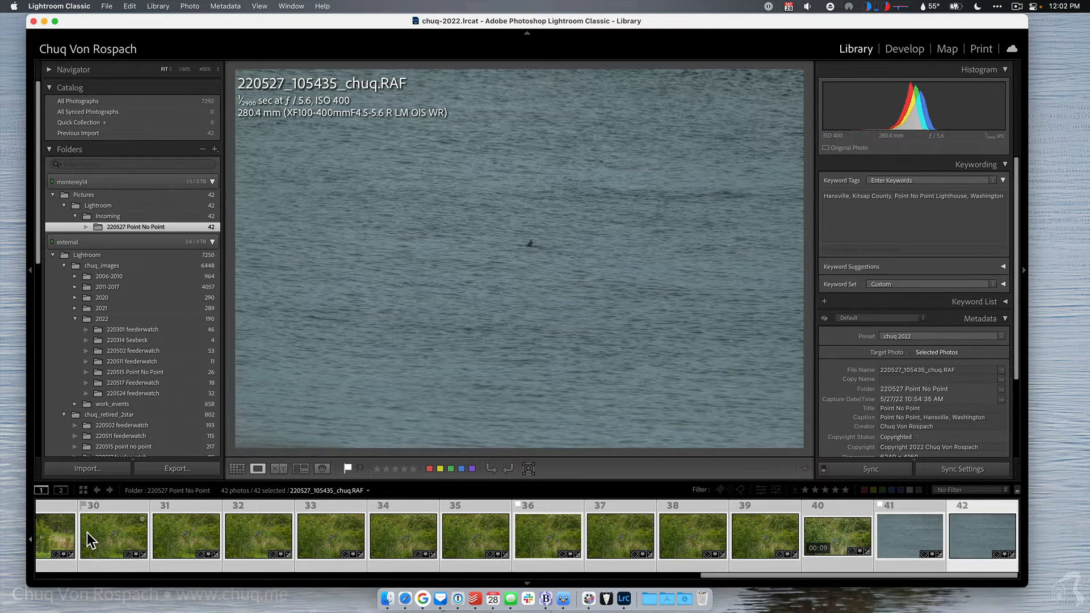
{"action": "key", "text": "Home"}
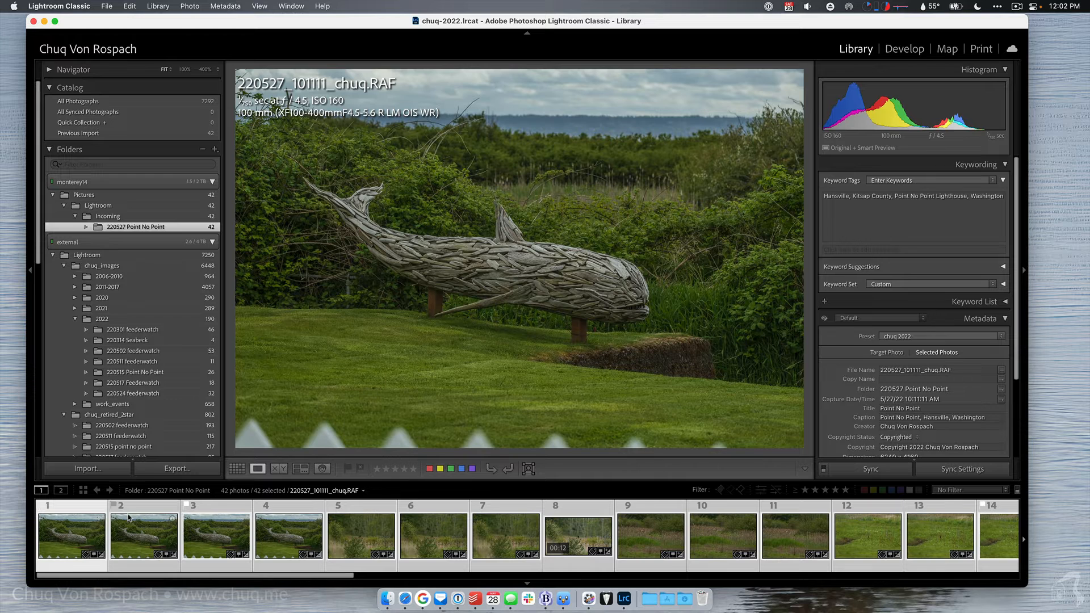
Filter the folder with the Flagged- preset and show the remaining photos as a thumbnail grid.
{"action": "left_click", "coordinate": [959, 491]}
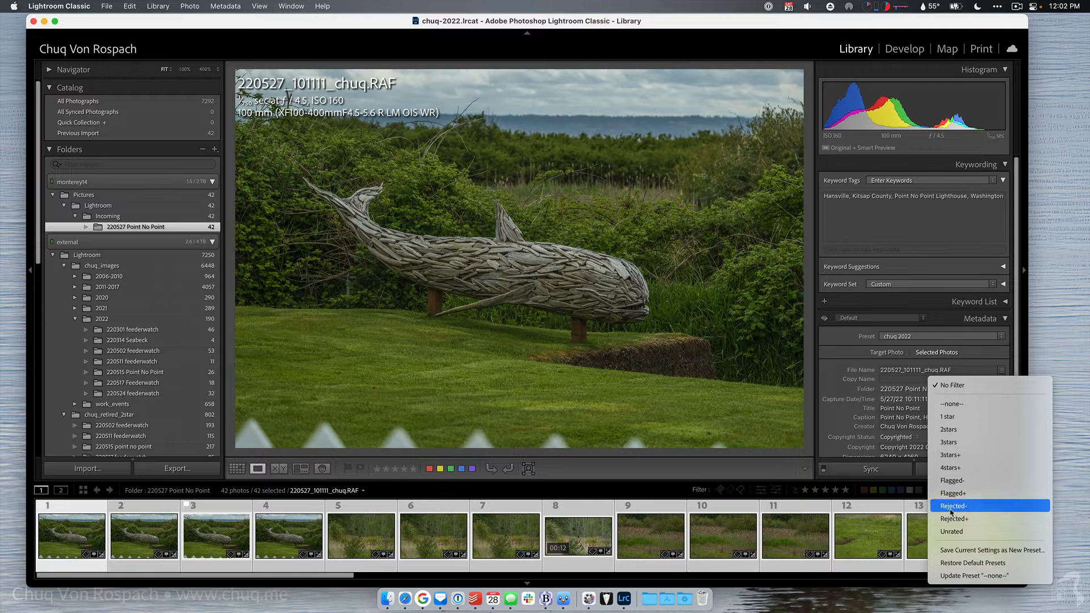
{"action": "left_click", "coordinate": [951, 486]}
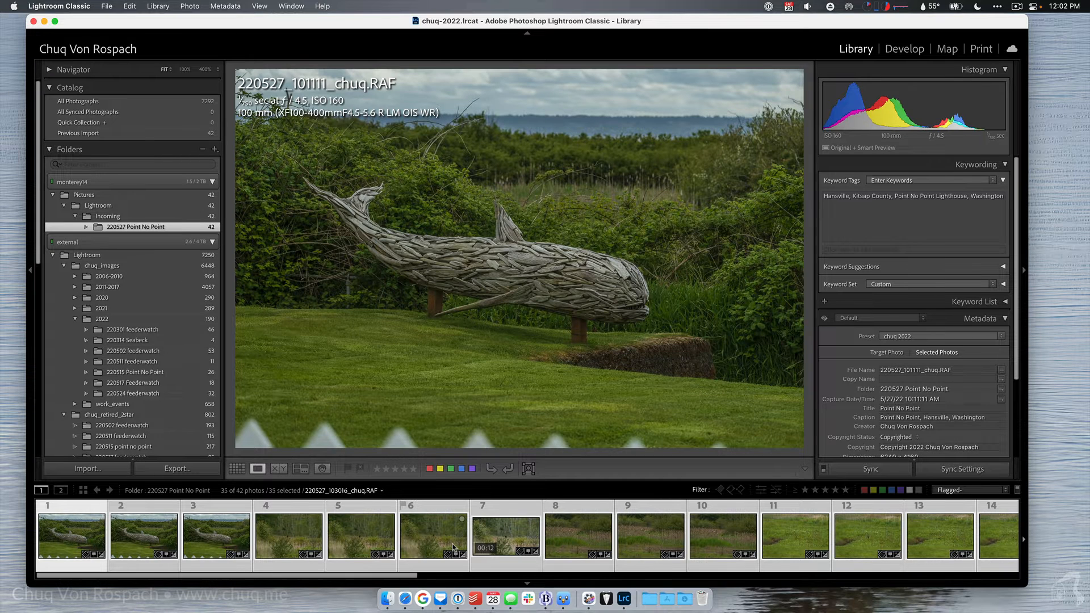
{"action": "key", "text": "g"}
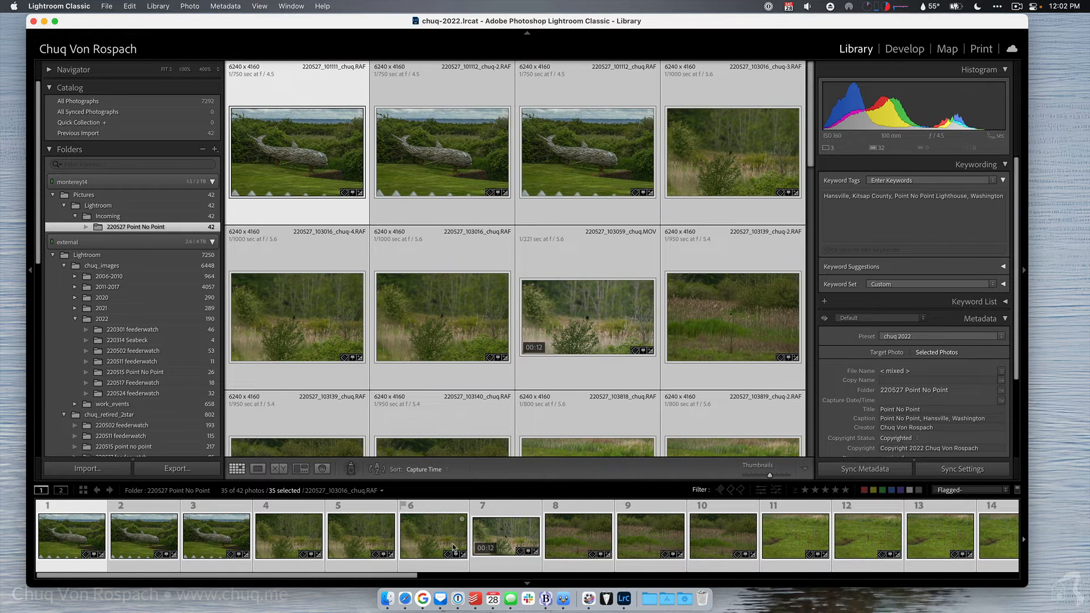
Remove the three MOV videos from the selection of unflagged items and clear the whole selection.
{"action": "left_click", "coordinate": [499, 506]}
{"action": "scroll", "coordinate": [587, 532], "scroll_direction": "right", "scroll_amount": 8}
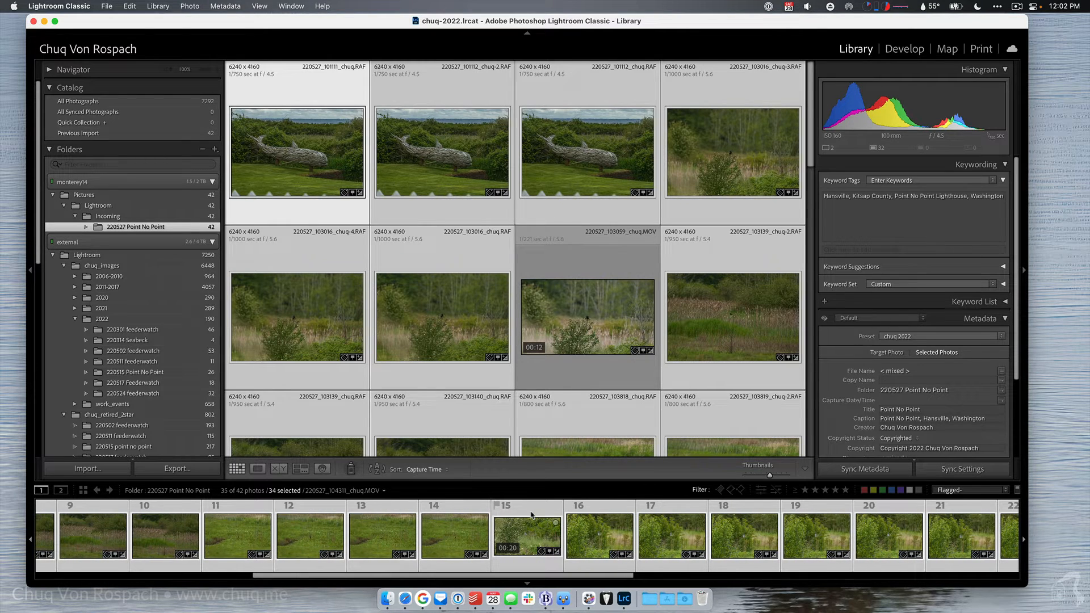
{"action": "left_click", "coordinate": [533, 519], "text": "super"}
{"action": "scroll", "coordinate": [591, 536], "scroll_direction": "right", "scroll_amount": 5}
{"action": "scroll", "coordinate": [670, 537], "scroll_direction": "right", "scroll_amount": 8}
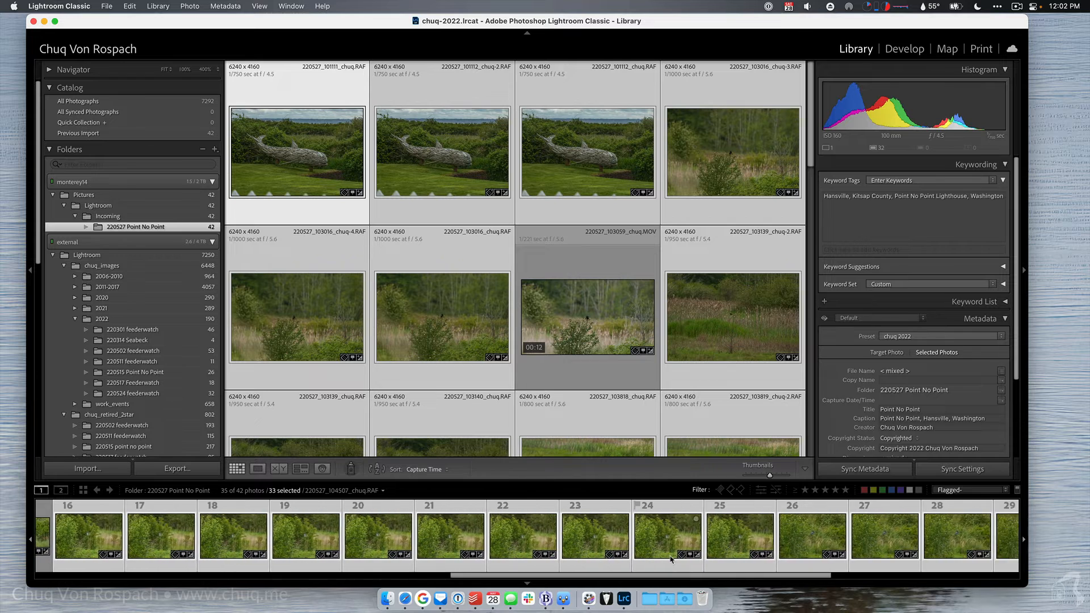
{"action": "scroll", "coordinate": [671, 559], "scroll_direction": "right", "scroll_amount": 1}
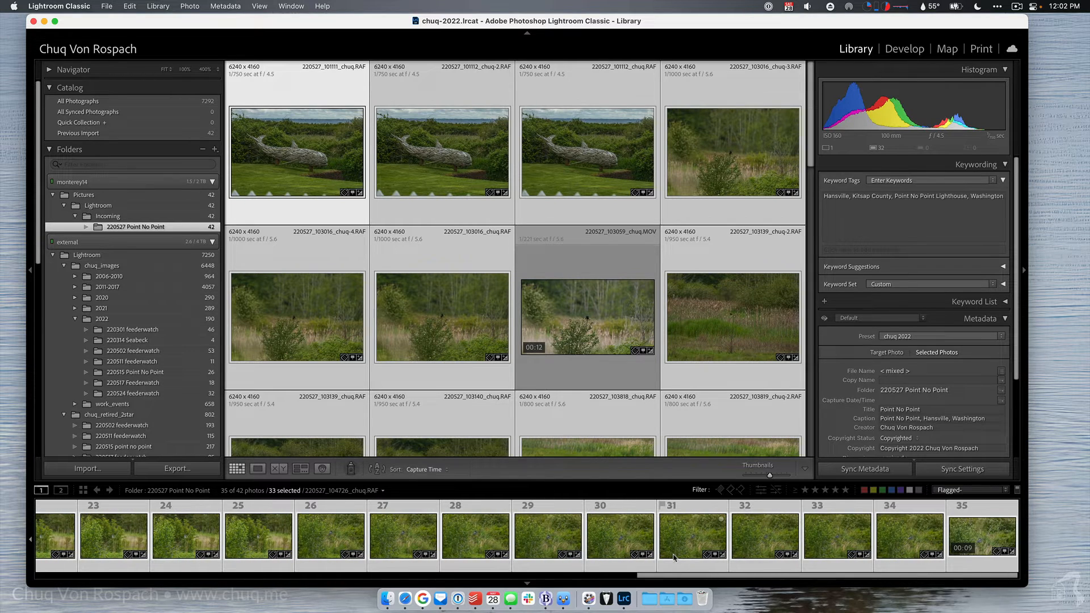
{"action": "left_click", "coordinate": [988, 511], "text": "super"}
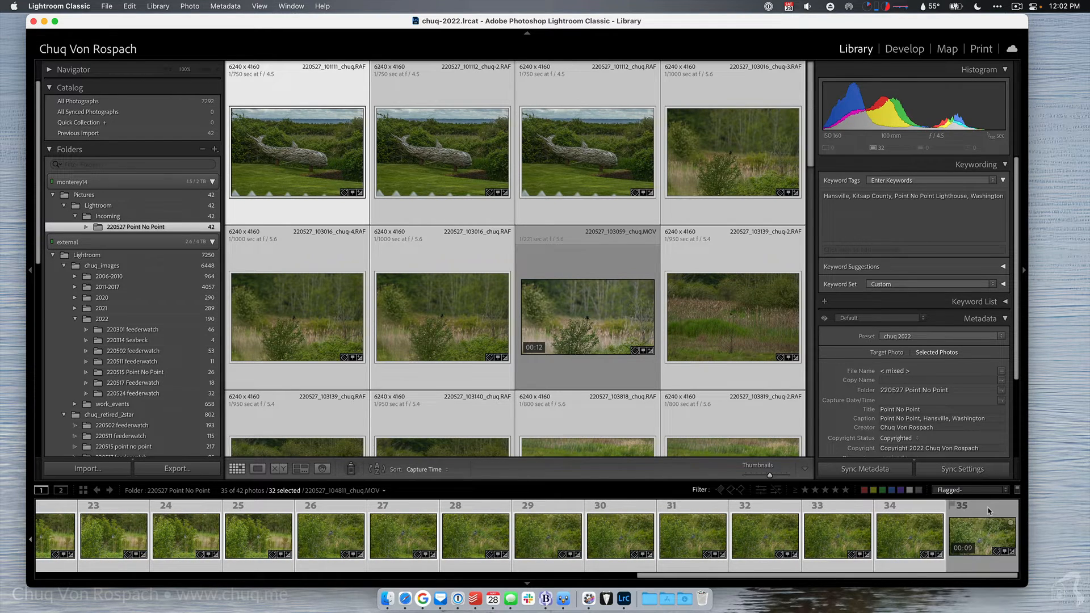
{"action": "scroll", "coordinate": [632, 559], "scroll_direction": "left", "scroll_amount": 12}
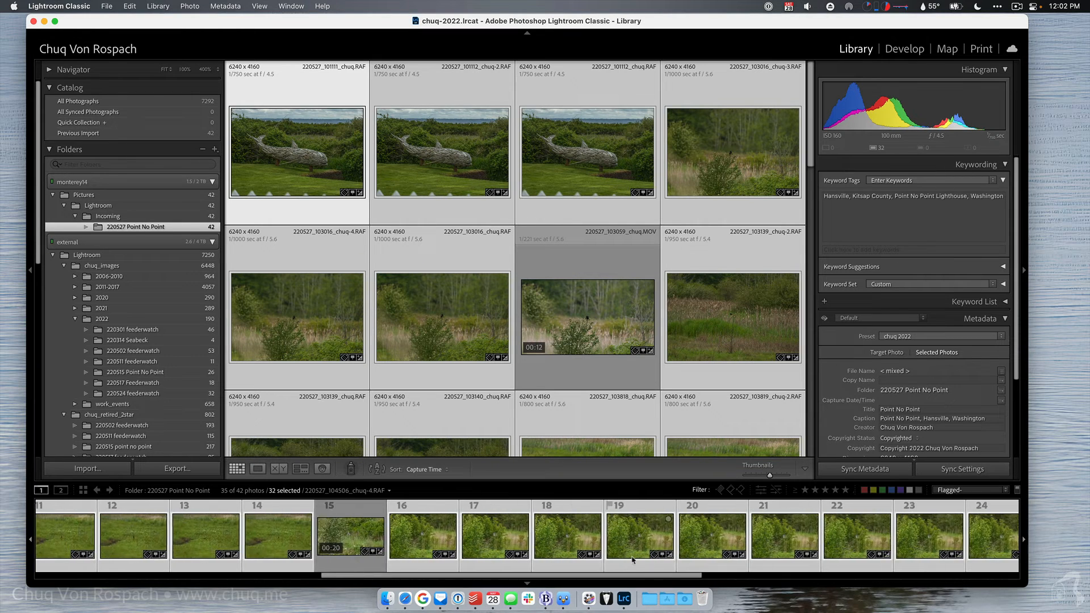
{"action": "scroll", "coordinate": [632, 559], "scroll_direction": "left", "scroll_amount": 6}
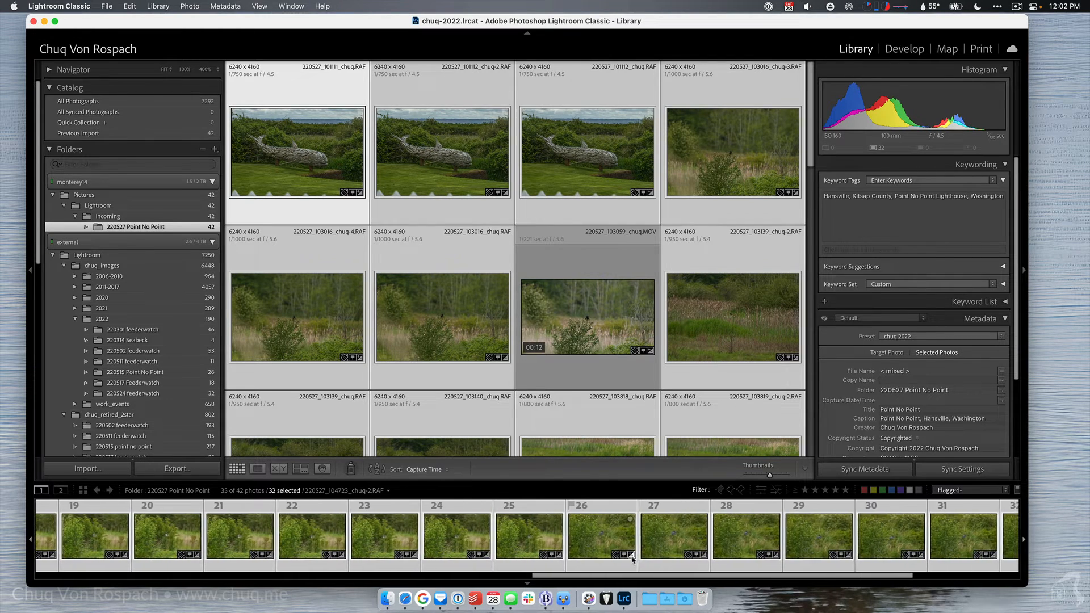
{"action": "scroll", "coordinate": [631, 559], "scroll_direction": "right", "scroll_amount": 12}
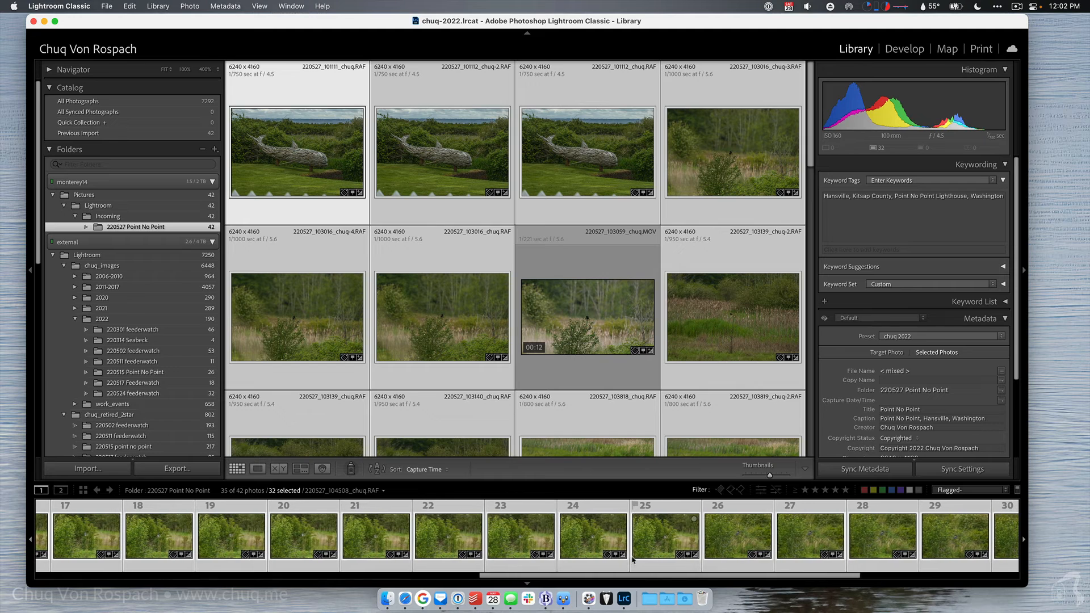
{"action": "scroll", "coordinate": [631, 559], "scroll_direction": "left", "scroll_amount": 15}
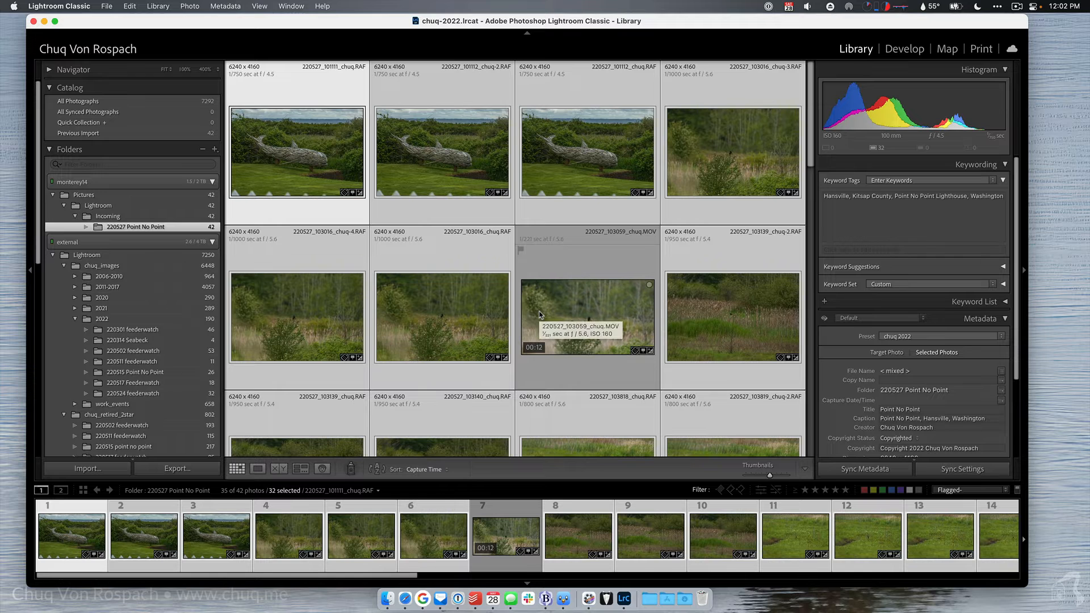
{"action": "key", "text": "super+d"}
Open the metadata filter, change its Label column to File Type, and restrict the unflagged items to Video.
{"action": "key", "text": "backslash"}
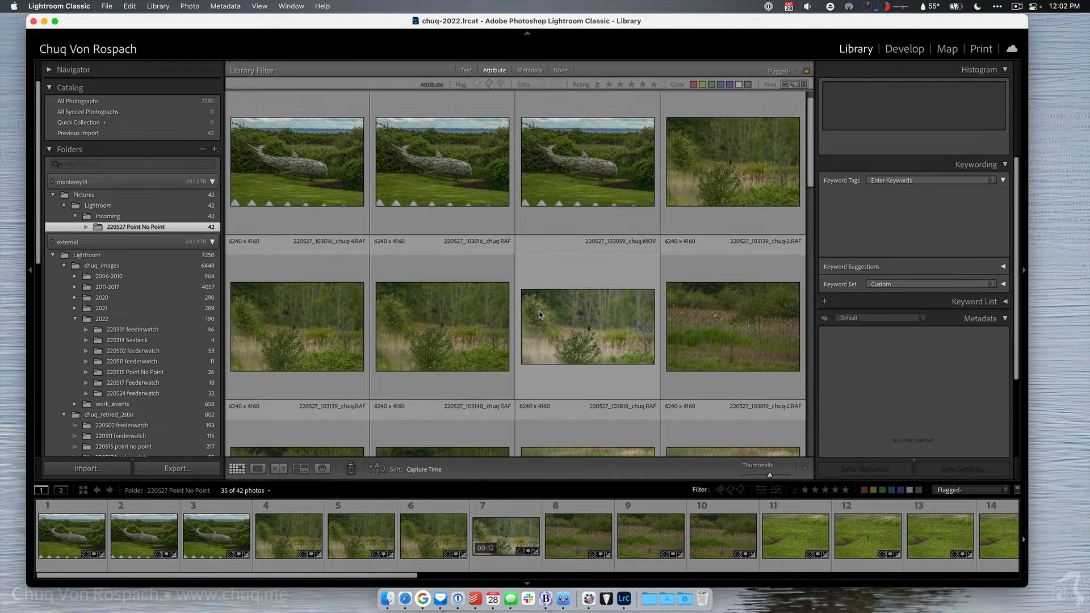
{"action": "left_click", "coordinate": [534, 75]}
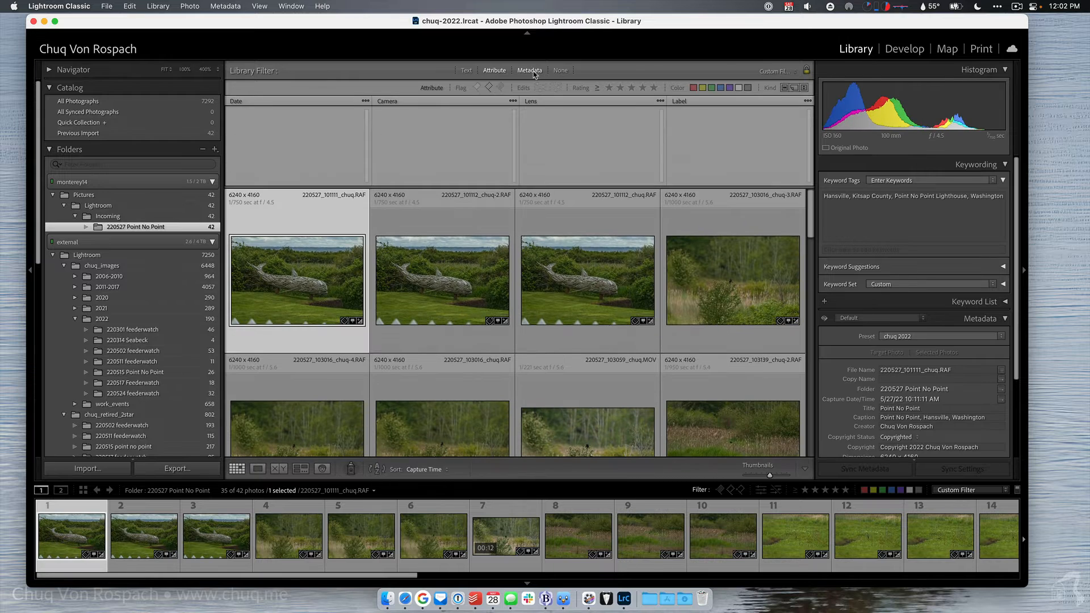
{"action": "left_click", "coordinate": [685, 102]}
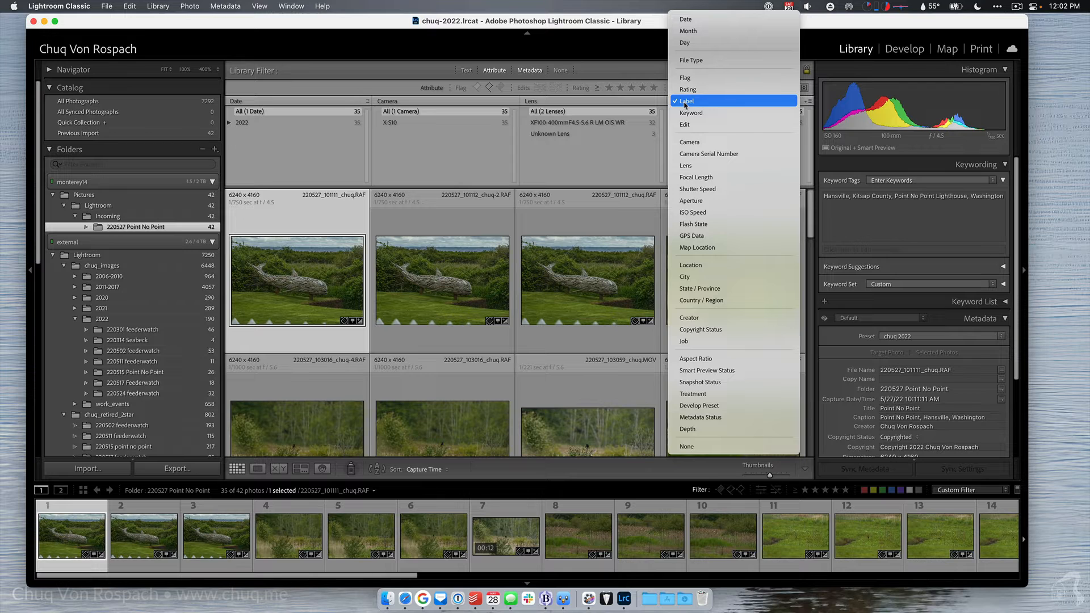
{"action": "left_click", "coordinate": [690, 60]}
{"action": "left_click", "coordinate": [681, 134]}
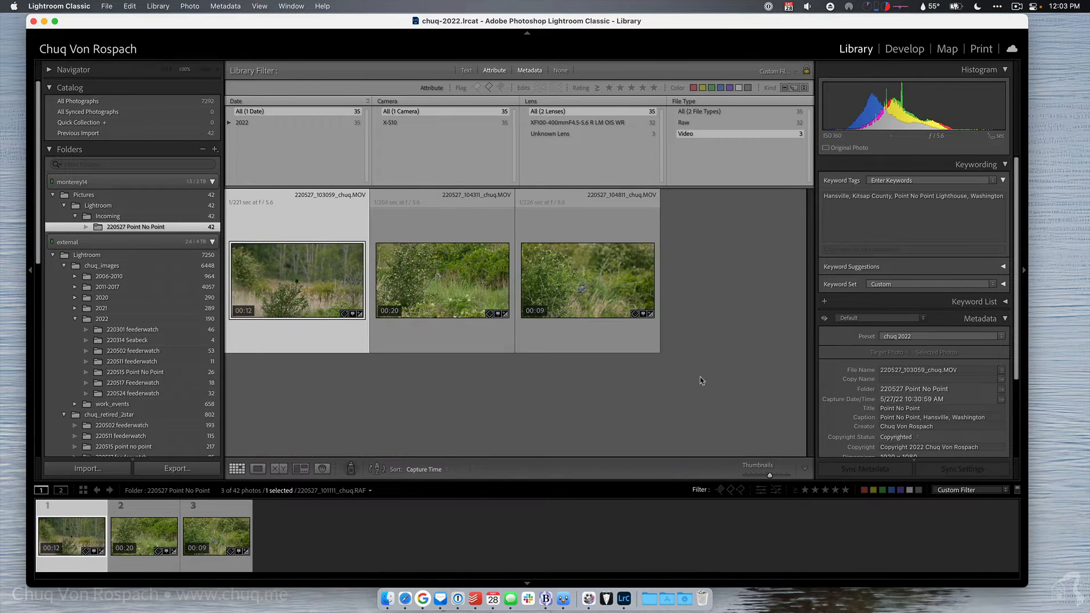
Move all the filtered videos into a new folder named "220527 Point No Point Videos" inside Incoming.
{"action": "key", "text": "super+a"}
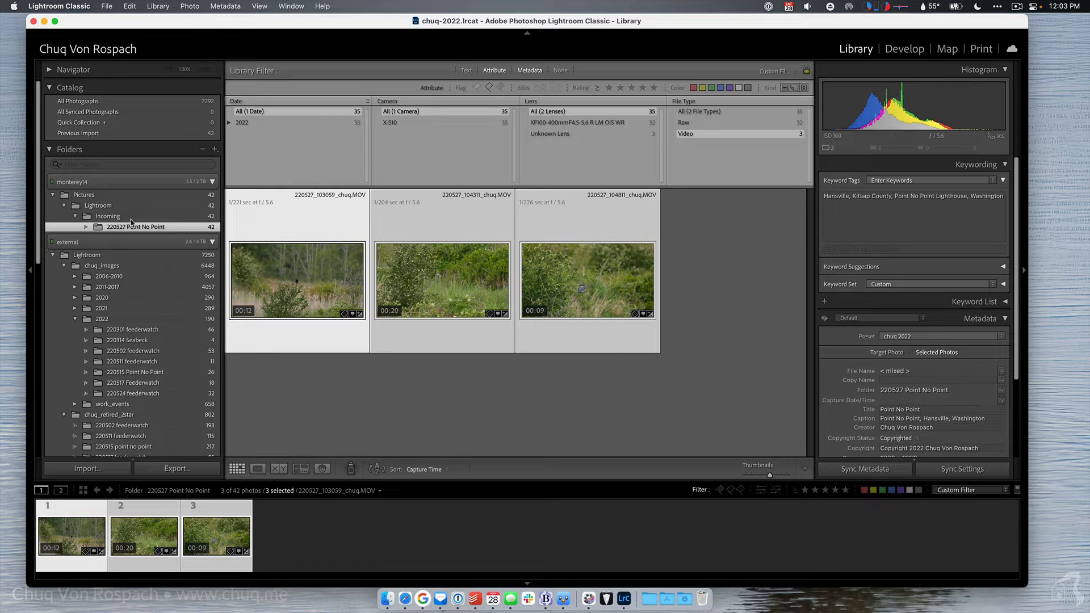
{"action": "right_click", "coordinate": [103, 219]}
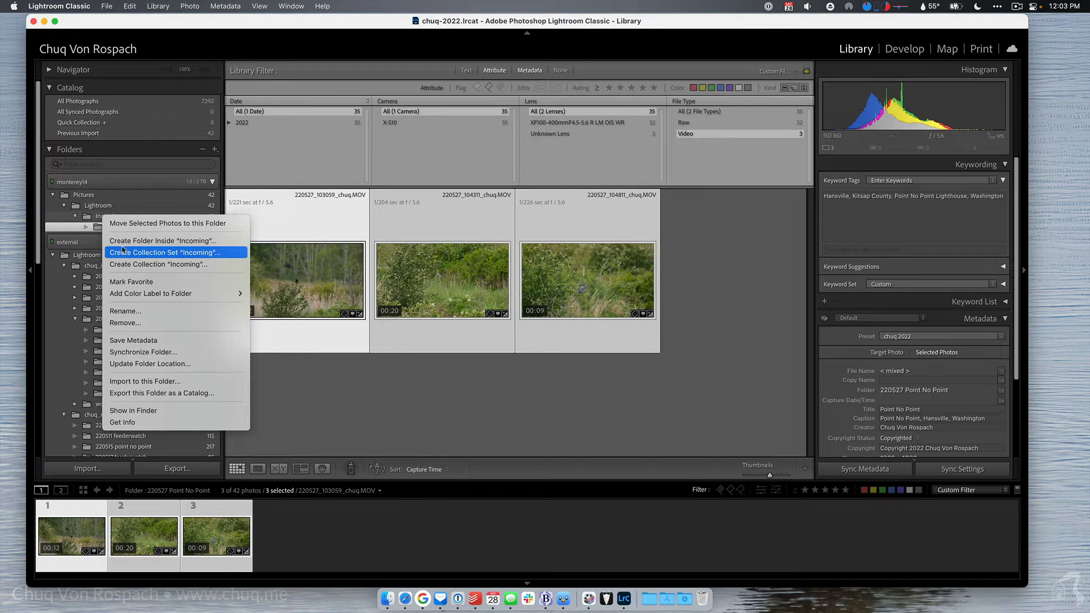
{"action": "left_click", "coordinate": [142, 241]}
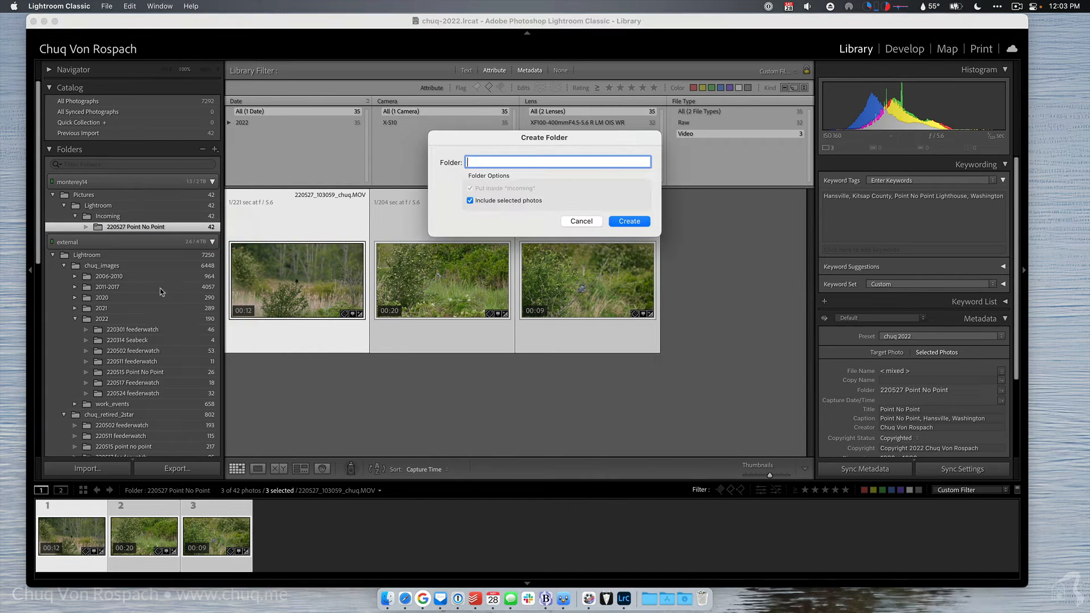
{"action": "type", "text": "220527 Point No Point Videos"}
{"action": "left_click", "coordinate": [616, 223]}
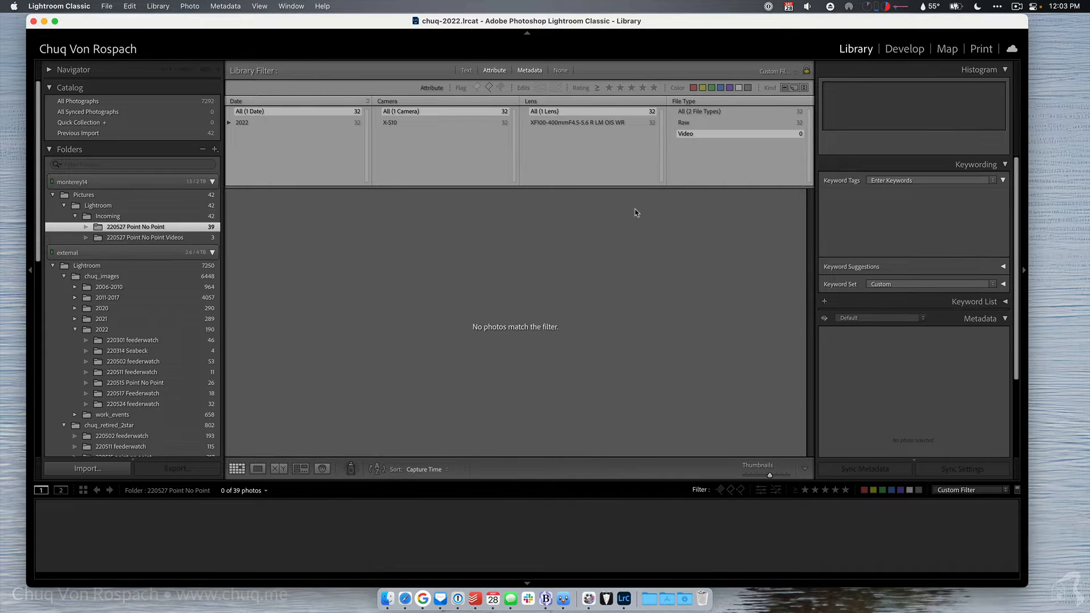
Hide the library filter bar and apply the --none-- filter preset to the 220527 Point No Point folder.
{"action": "key", "text": "backslash"}
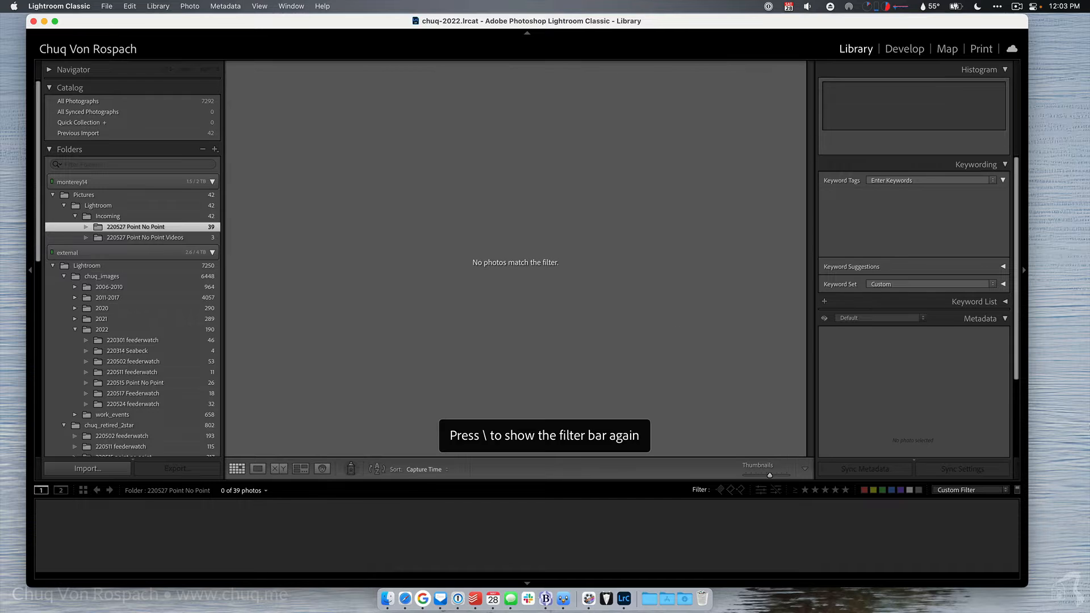
{"action": "left_click", "coordinate": [967, 492]}
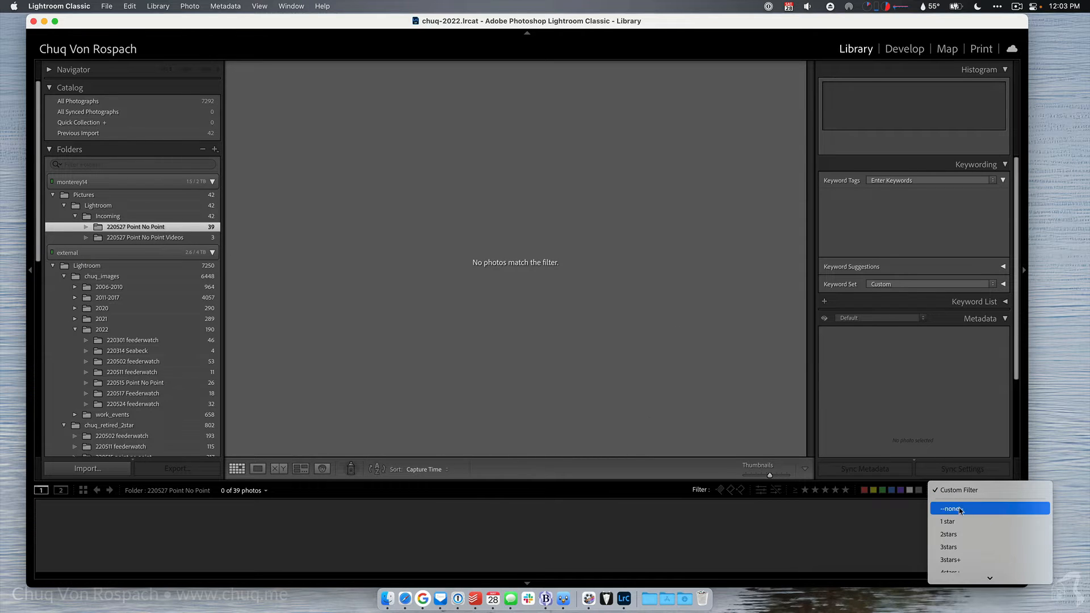
{"action": "left_click", "coordinate": [961, 508]}
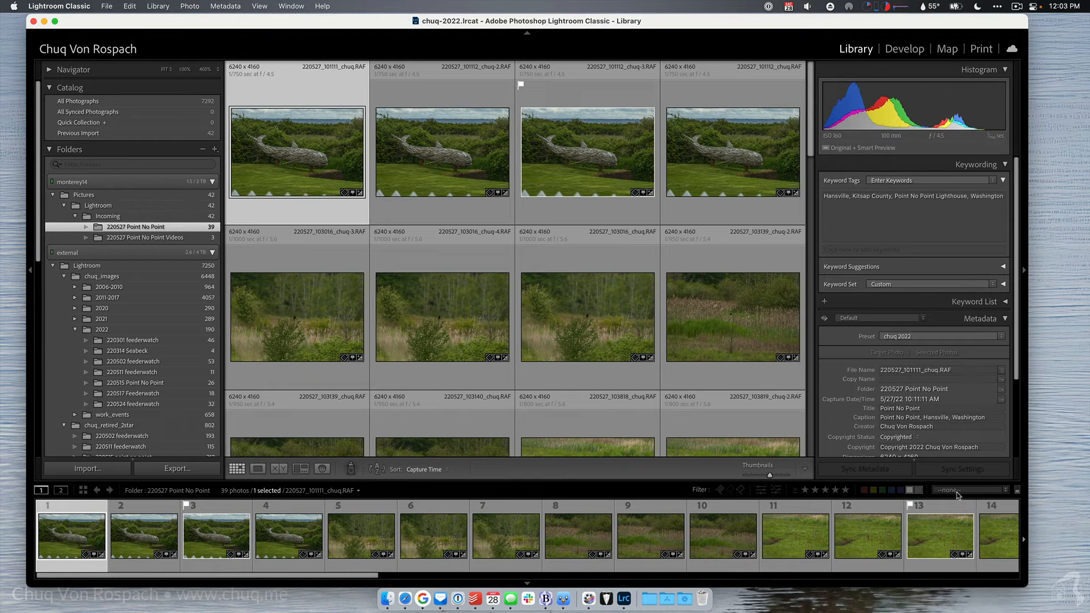
Filter the folder with the Flagged- preset and give all the unflagged photos a two-star rating.
{"action": "left_click", "coordinate": [966, 491]}
{"action": "scroll", "coordinate": [964, 526], "scroll_direction": "down", "scroll_amount": 3}
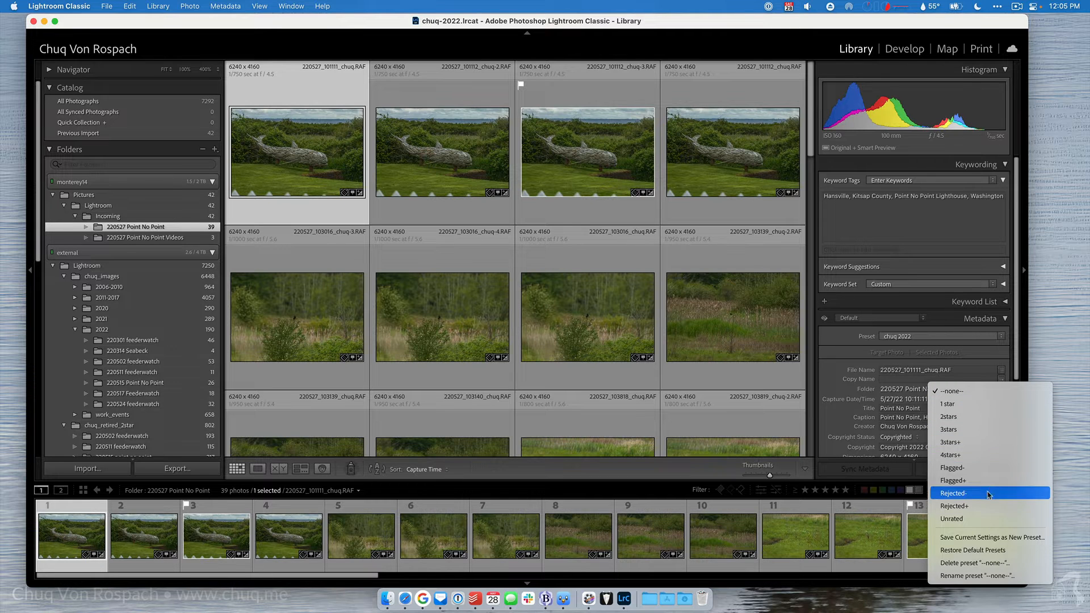
{"action": "left_click", "coordinate": [988, 468]}
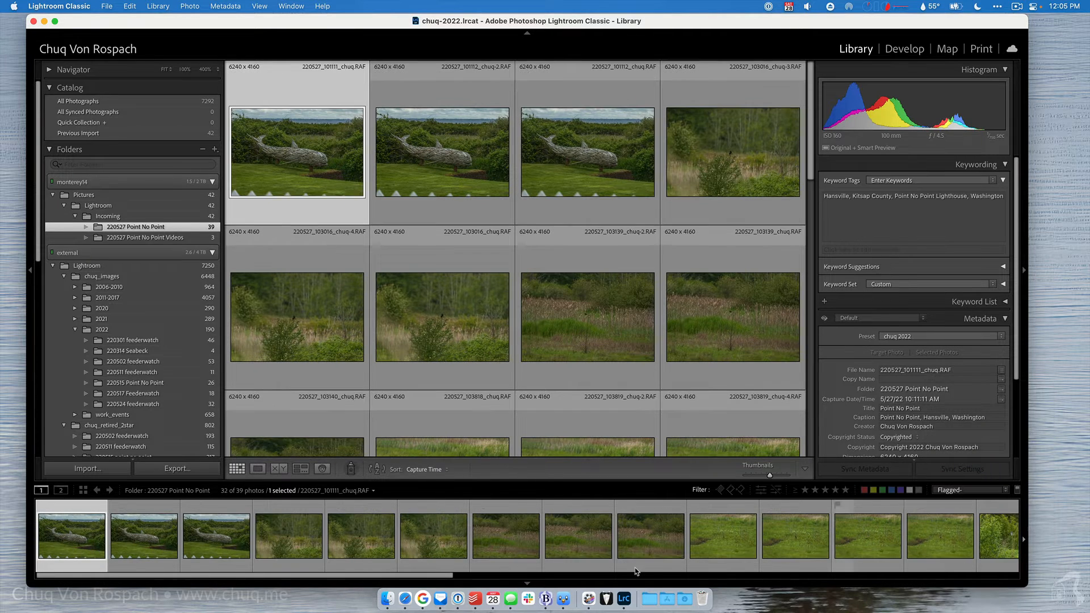
{"action": "key", "text": "super+a"}
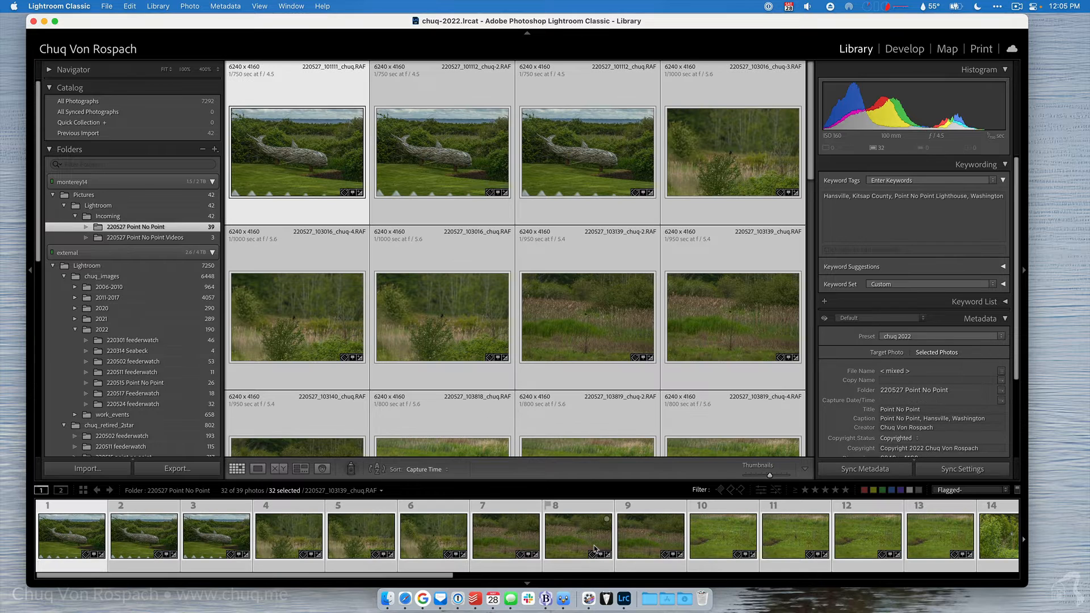
{"action": "key", "text": "2"}
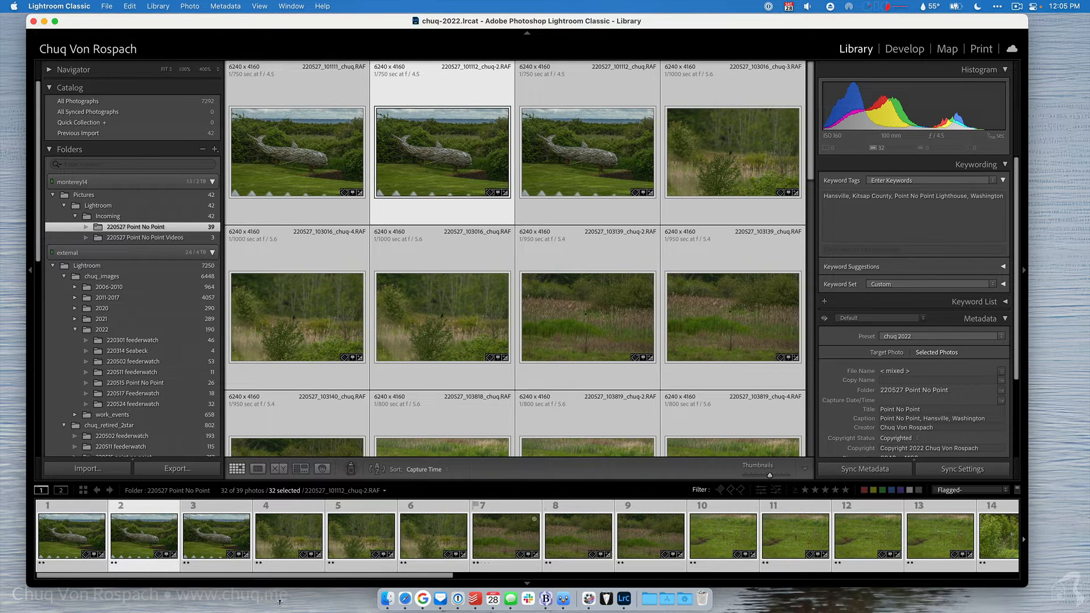
Move the selected two-star photos into a new folder "220527 Point No Point" inside chuq_retired_2star and reset the filter to --none--.
{"action": "scroll", "coordinate": [89, 396], "scroll_direction": "down", "scroll_amount": 1}
{"action": "scroll", "coordinate": [89, 396], "scroll_direction": "down", "scroll_amount": 10}
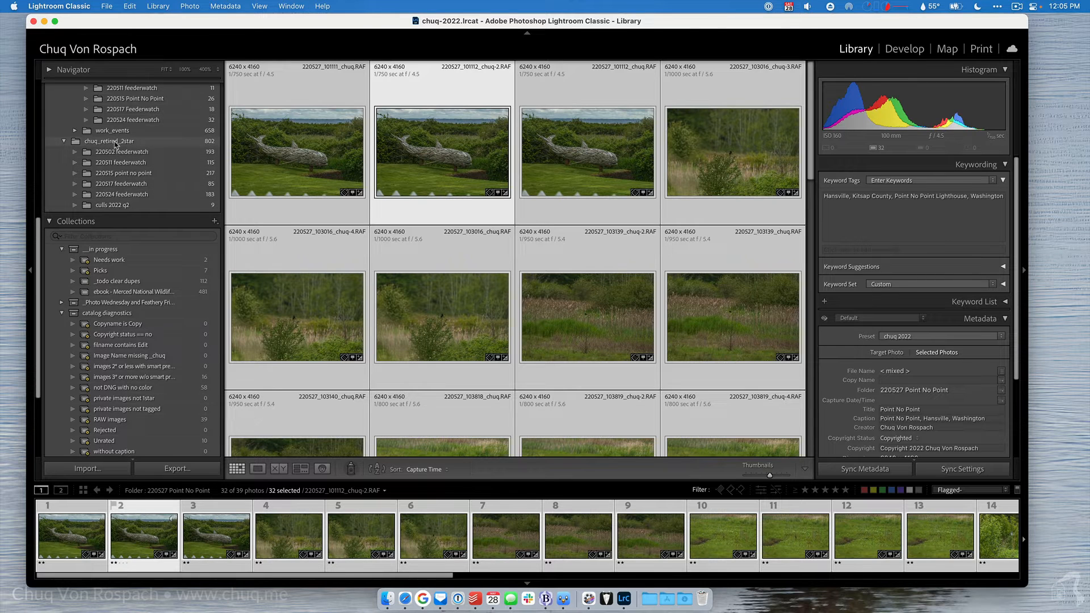
{"action": "right_click", "coordinate": [115, 145]}
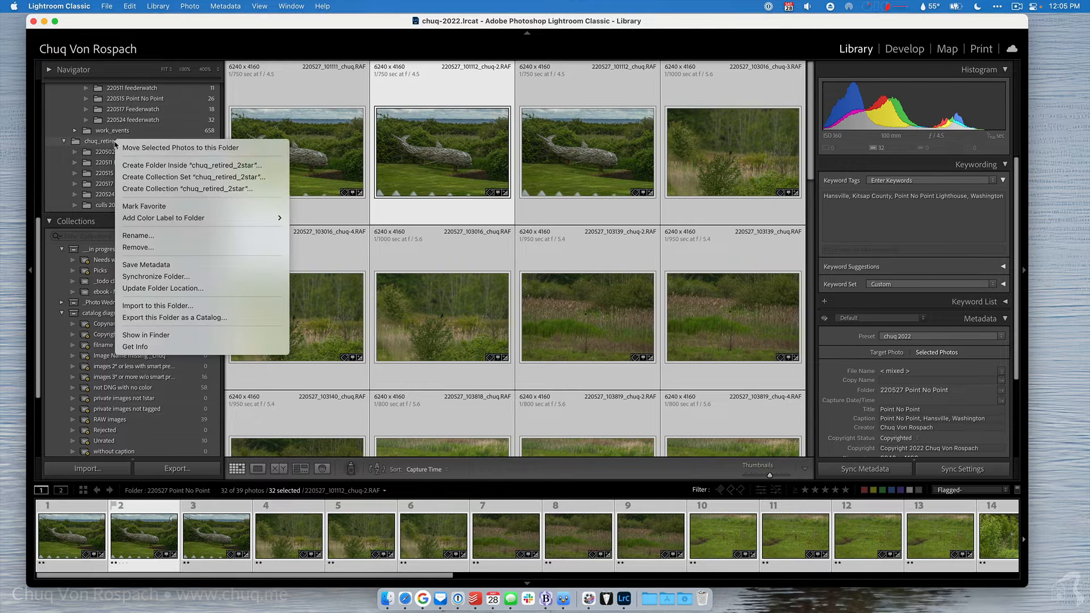
{"action": "left_click", "coordinate": [146, 165]}
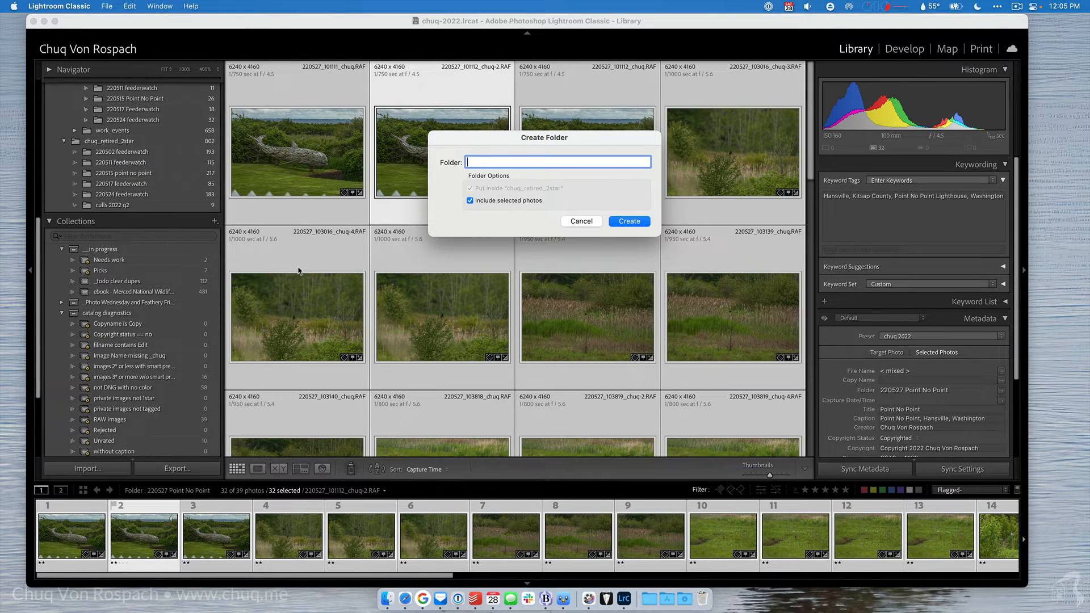
{"action": "type", "text": "220527 Point No Point"}
{"action": "left_click", "coordinate": [630, 221]}
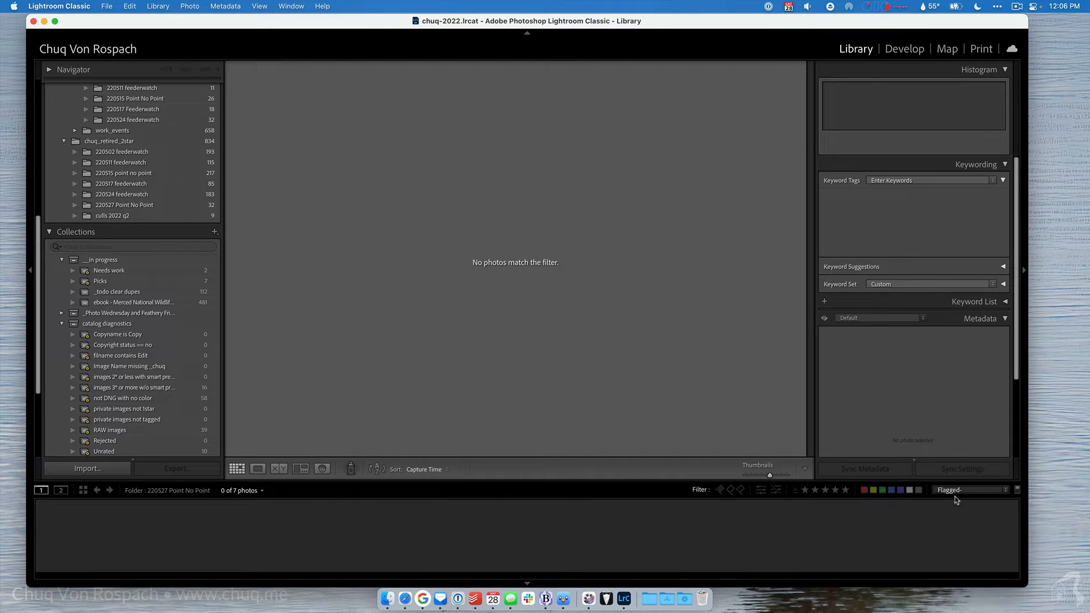
{"action": "left_click", "coordinate": [955, 491]}
{"action": "left_click", "coordinate": [948, 413]}
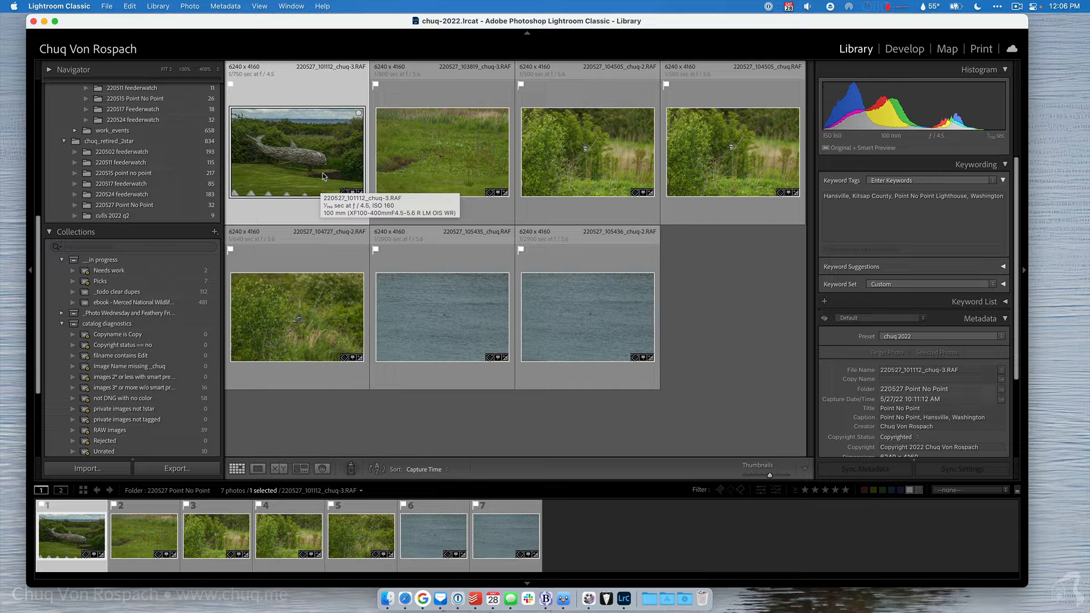
Remove the pick flags from all the photos in the 220527 Point No Point folder and clear the selection.
{"action": "key", "text": "super+a"}
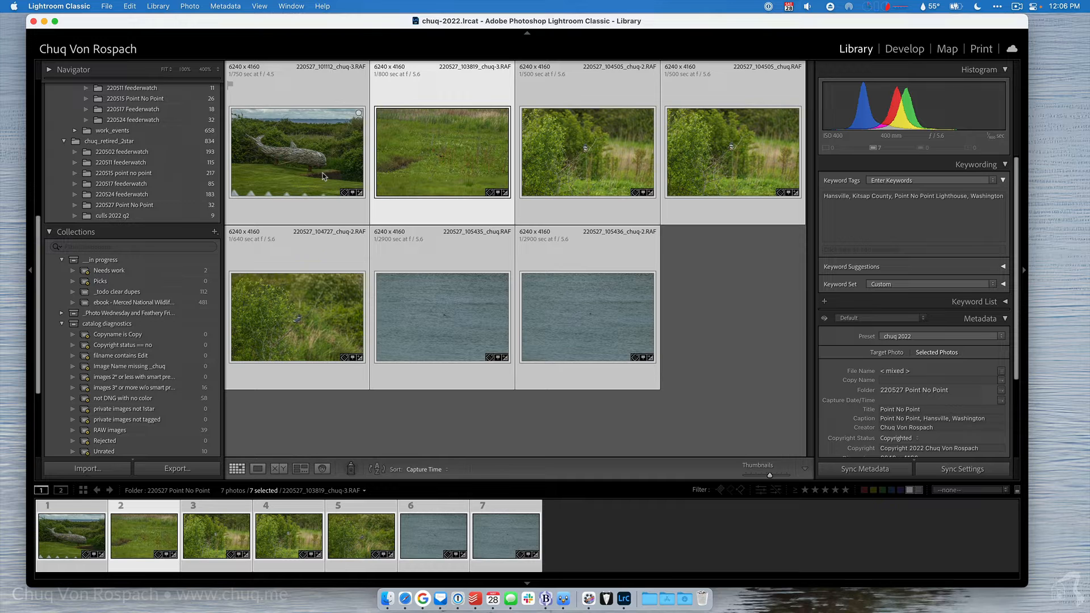
{"action": "key", "text": "super+d"}
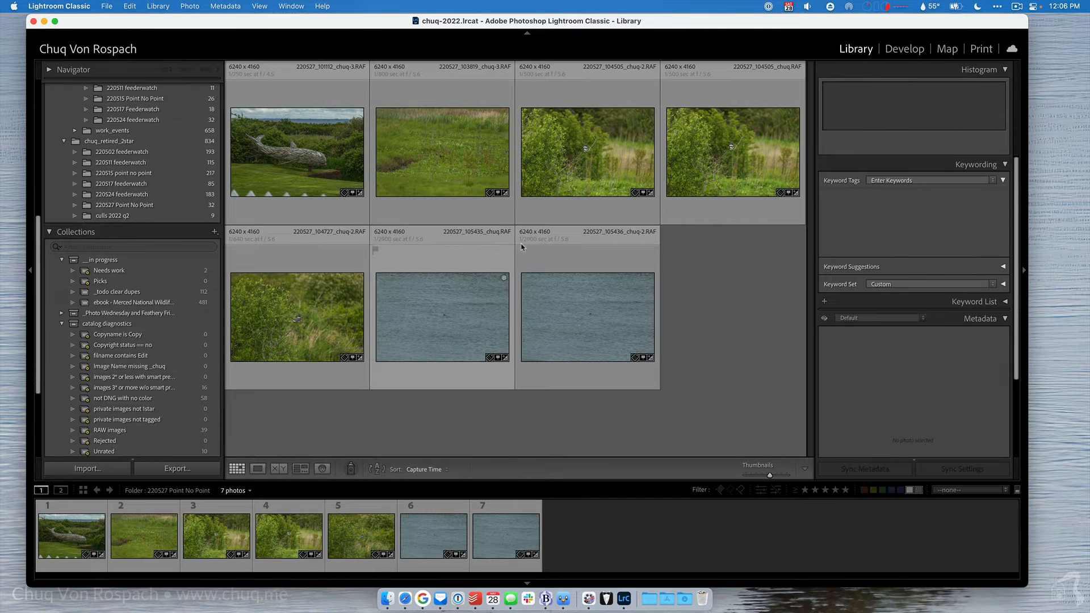
Crop the second photo, 220527_103819_chuq-3.RAF, to the 4 x 5 / 8 x 10 aspect tightly around the flying bird.
{"action": "left_click", "coordinate": [288, 150]}
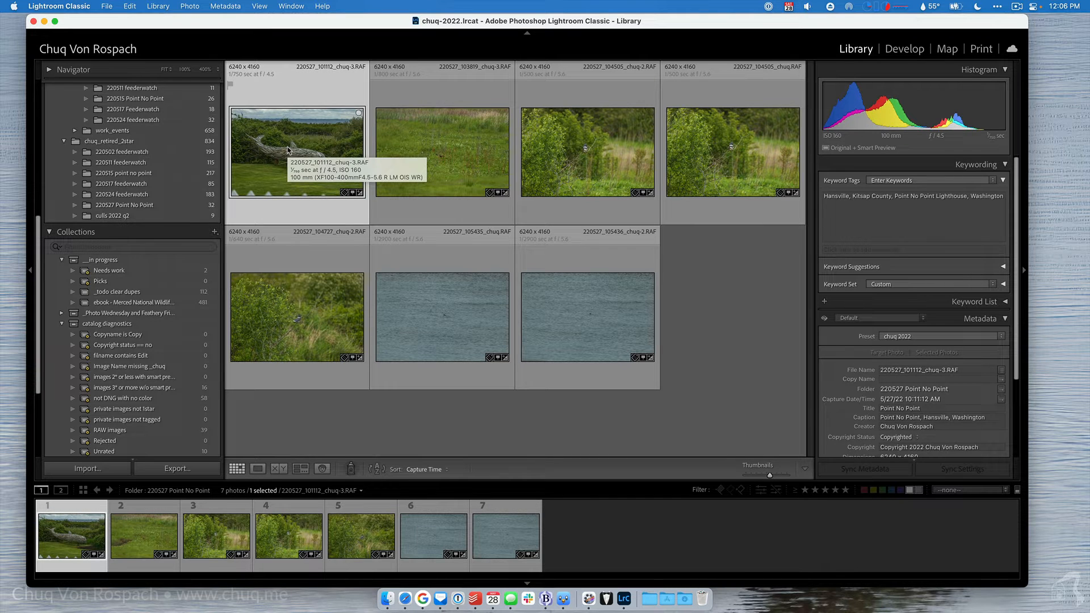
{"action": "double_click", "coordinate": [288, 150]}
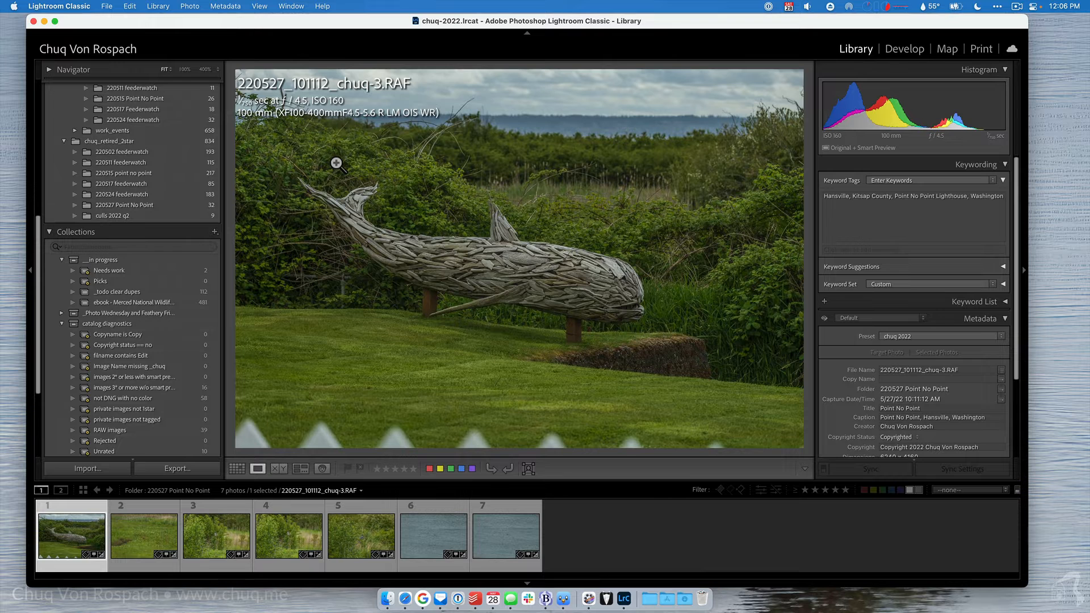
{"action": "key", "text": "Right"}
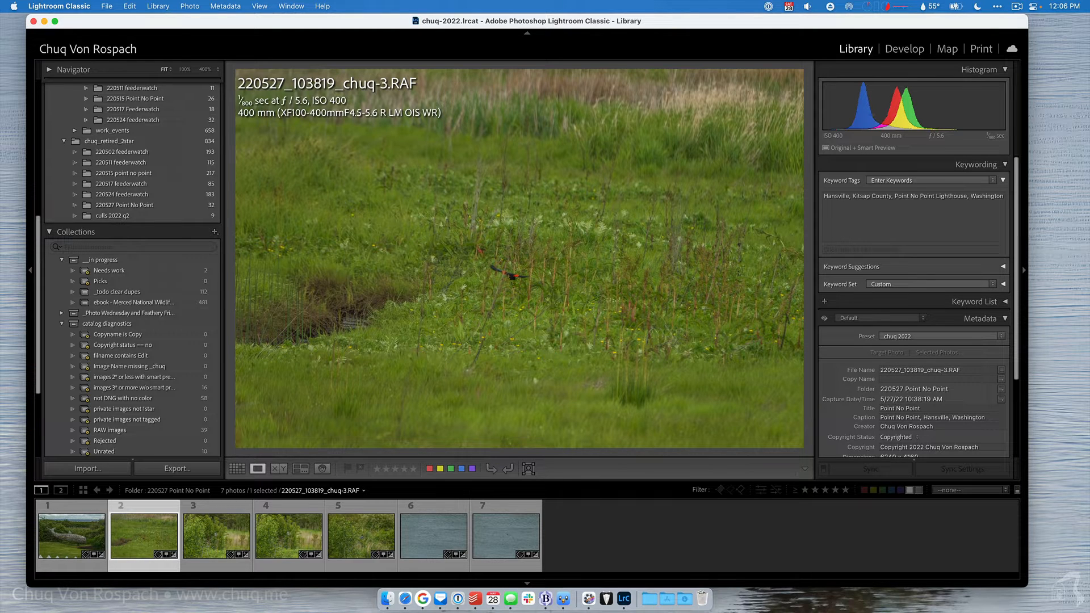
{"action": "key", "text": "r"}
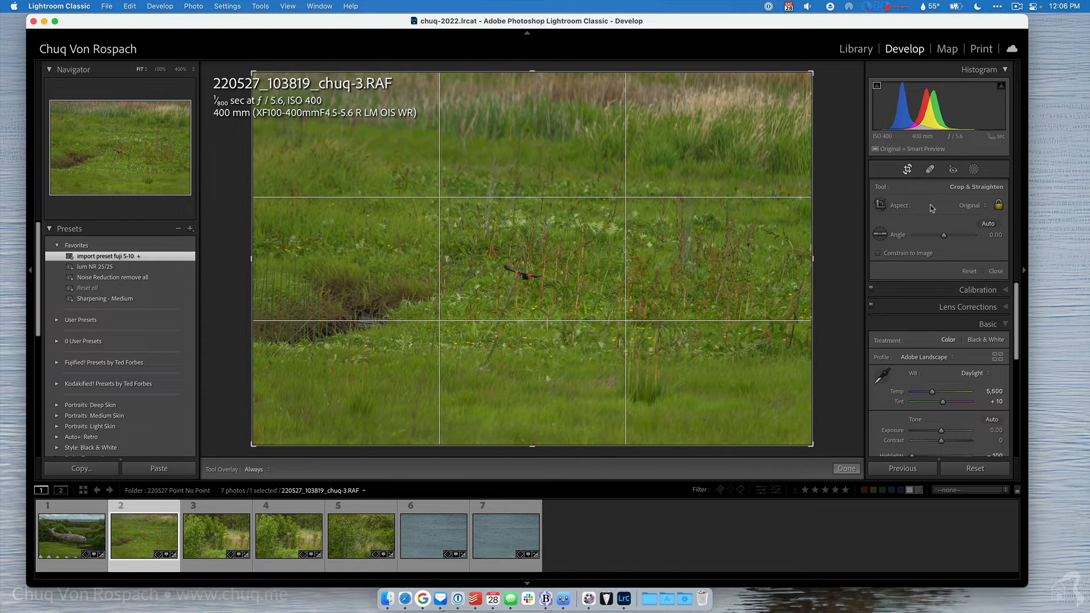
{"action": "left_click", "coordinate": [965, 206]}
{"action": "left_click", "coordinate": [884, 222]}
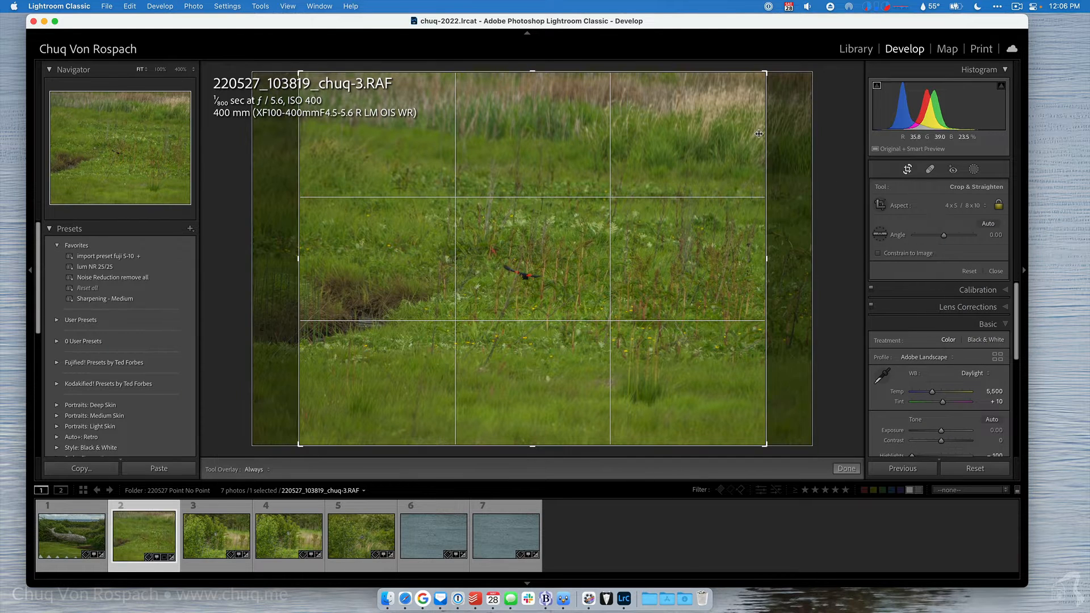
{"action": "left_click_drag", "start_coordinate": [767, 77], "coordinate": [652, 154]}
{"action": "left_click_drag", "start_coordinate": [611, 212], "coordinate": [518, 282]}
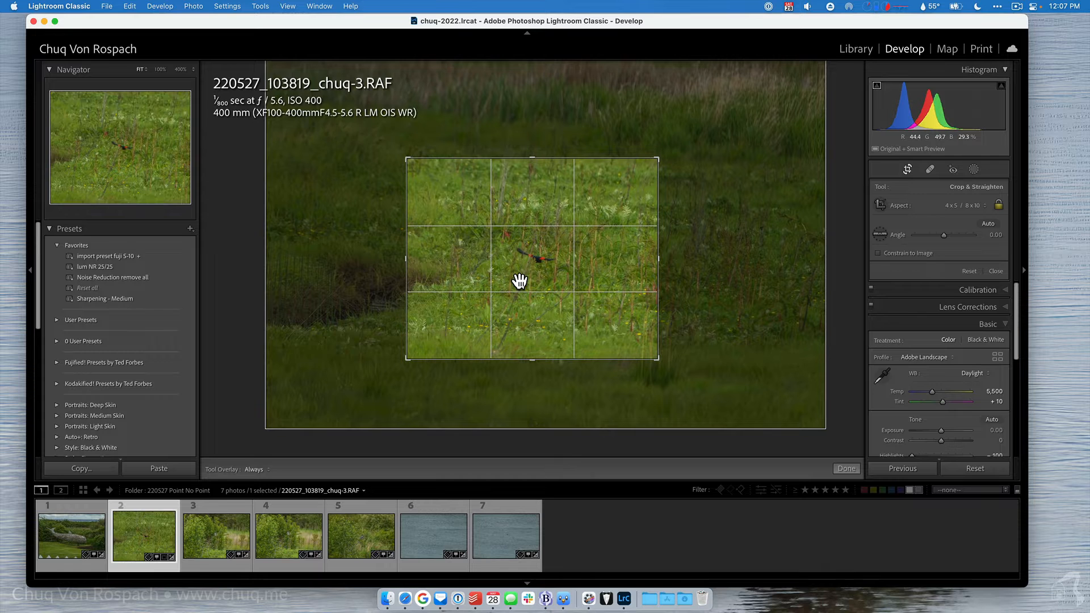
{"action": "key", "text": "Return"}
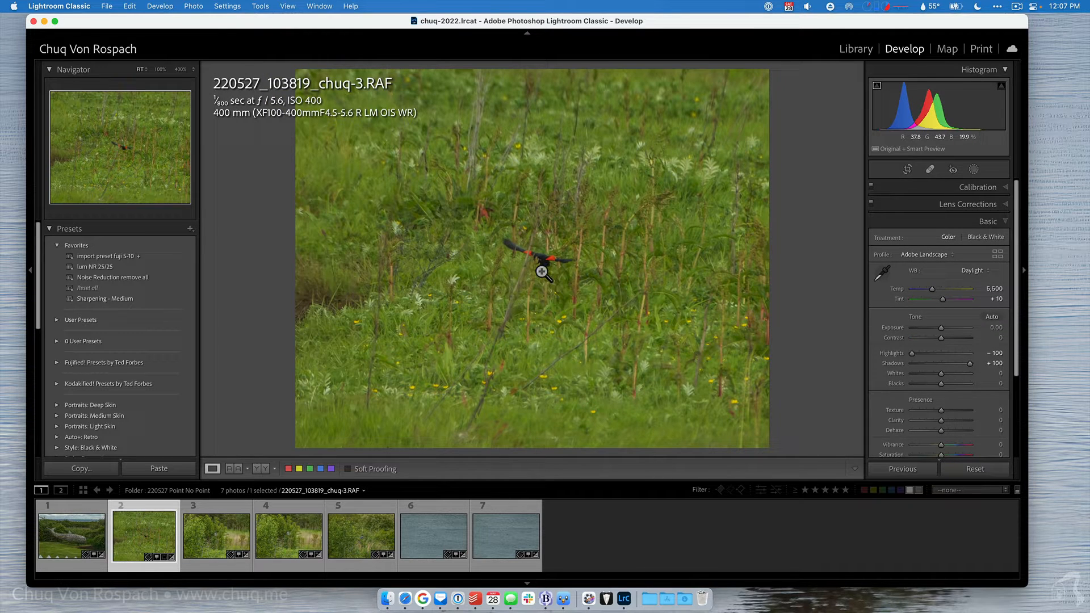
Inspect the cropped flying bird at 100% and return to the Library loupe view.
{"action": "left_click", "coordinate": [540, 270]}
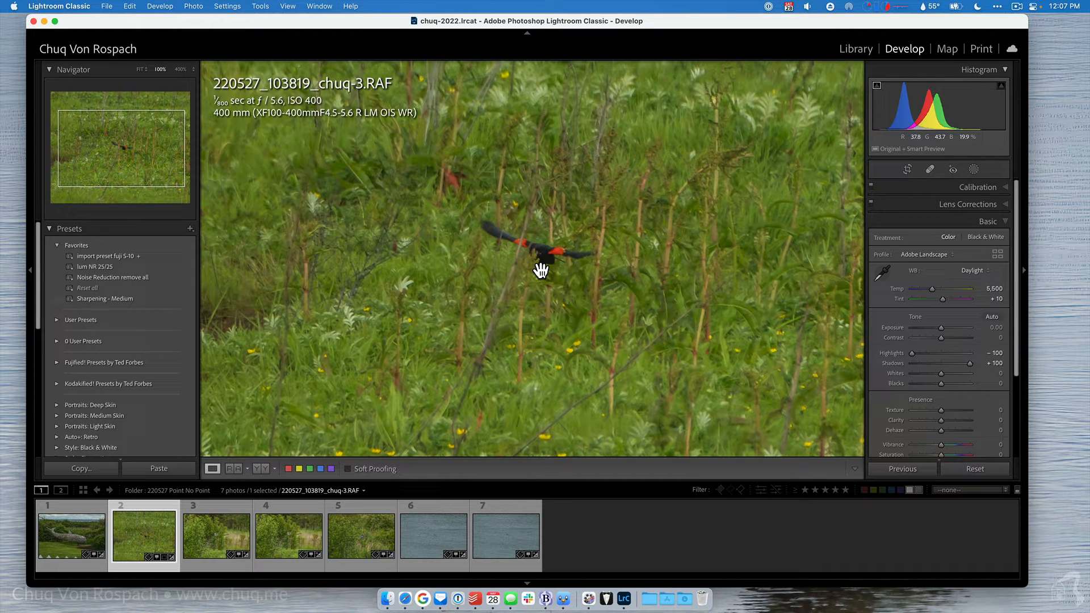
{"action": "left_click", "coordinate": [541, 270]}
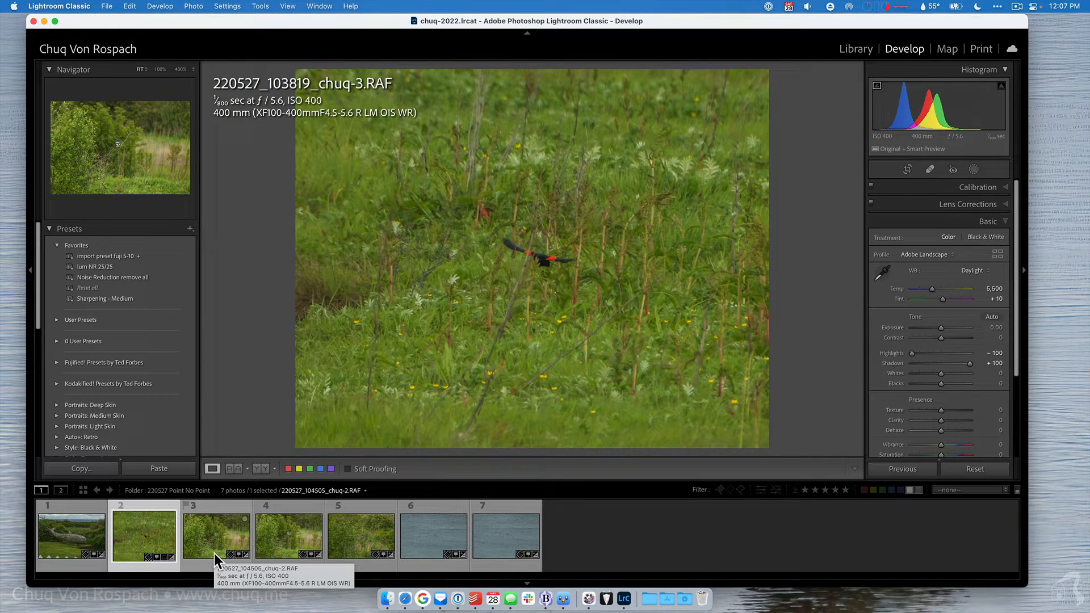
{"action": "key", "text": "e"}
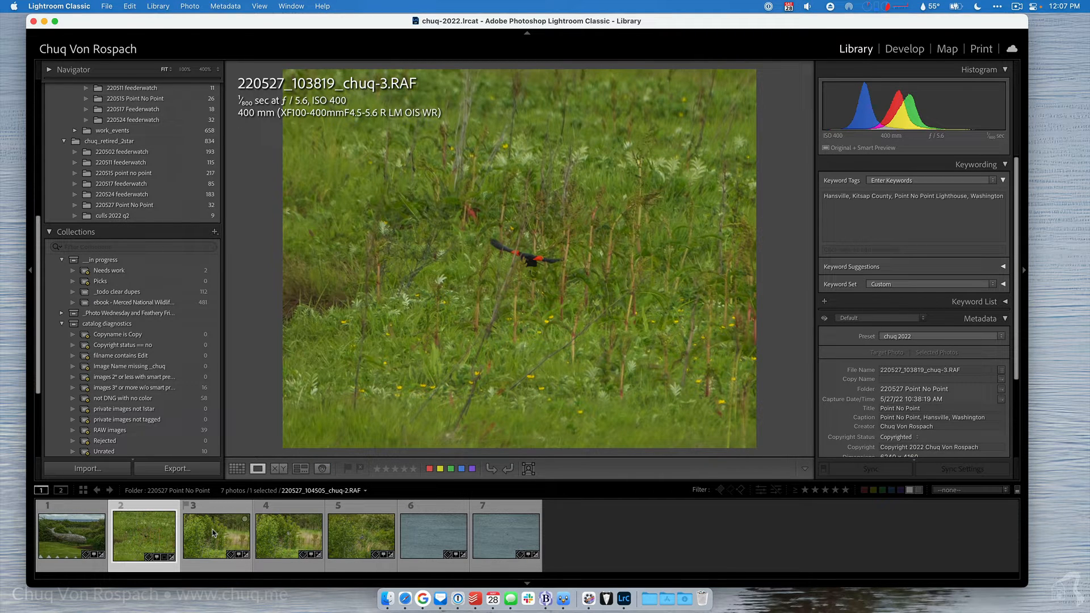
Crop the kingfisher photo 220527_104505_chuq-2.RAF to the 4 x 5 / 8 x 10 aspect, framing the perched bird near the centre.
{"action": "left_click", "coordinate": [213, 533]}
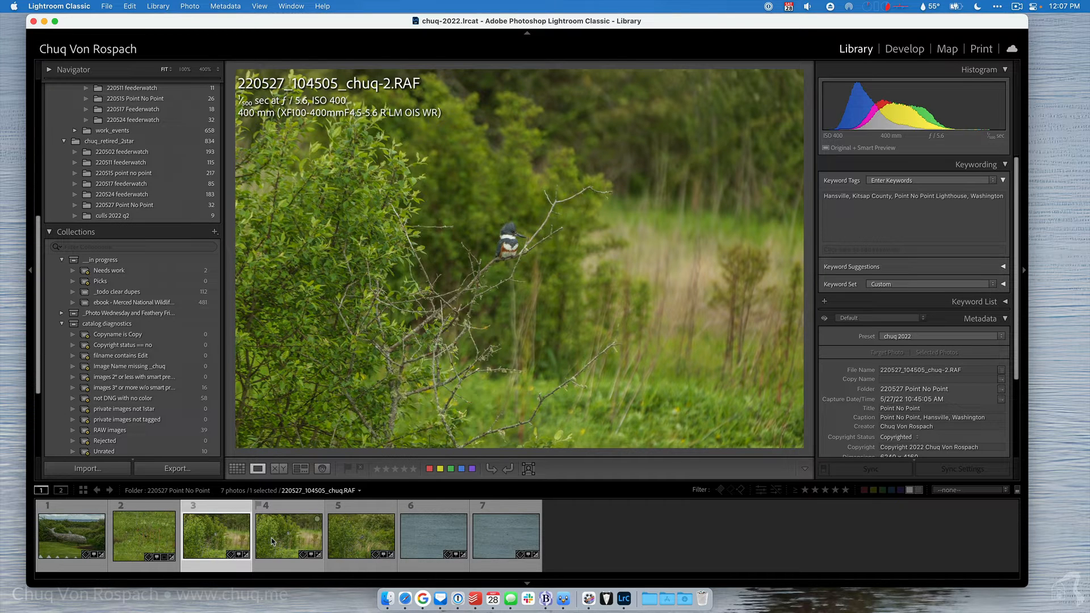
{"action": "key", "text": "d"}
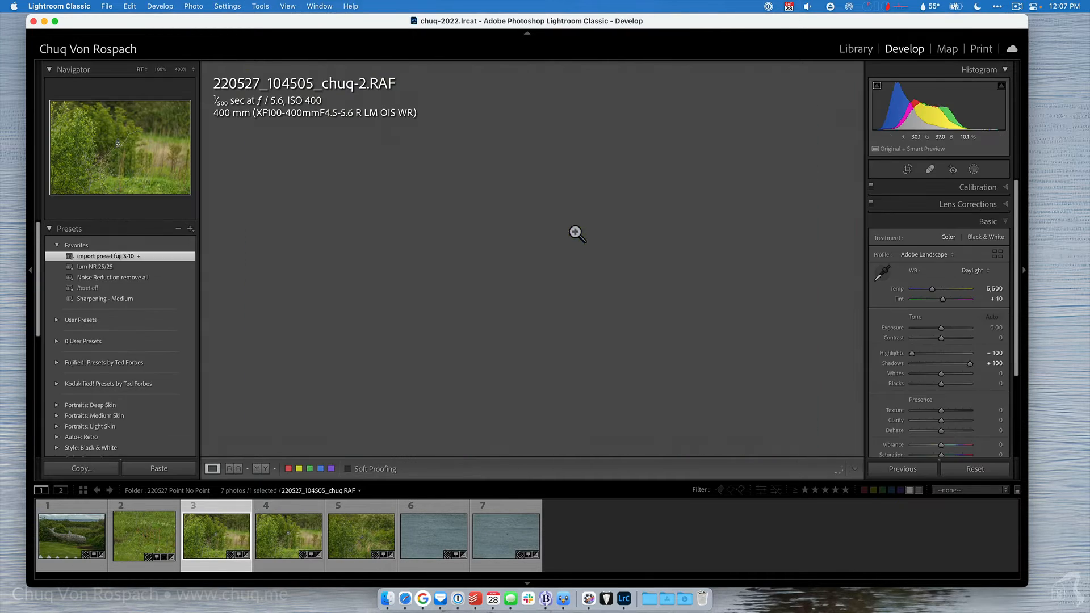
{"action": "key", "text": "r"}
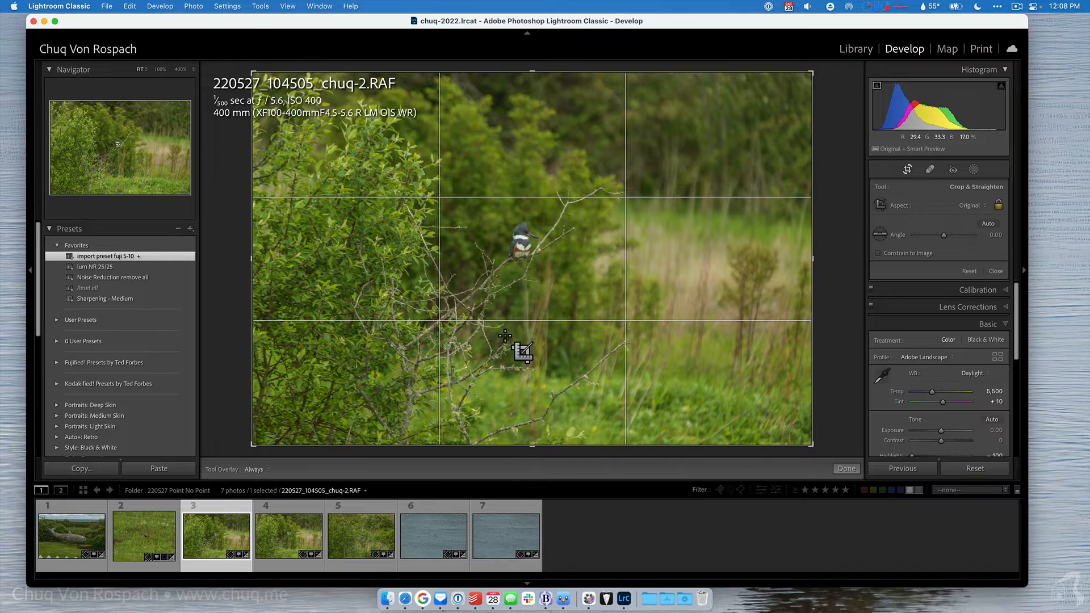
{"action": "left_click", "coordinate": [976, 207]}
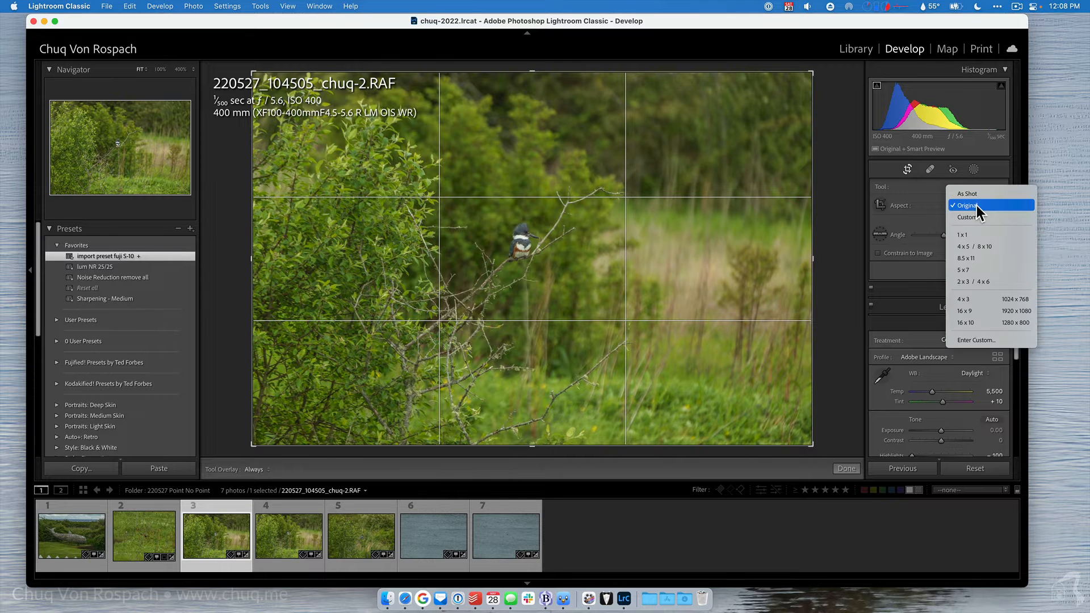
{"action": "left_click", "coordinate": [972, 244]}
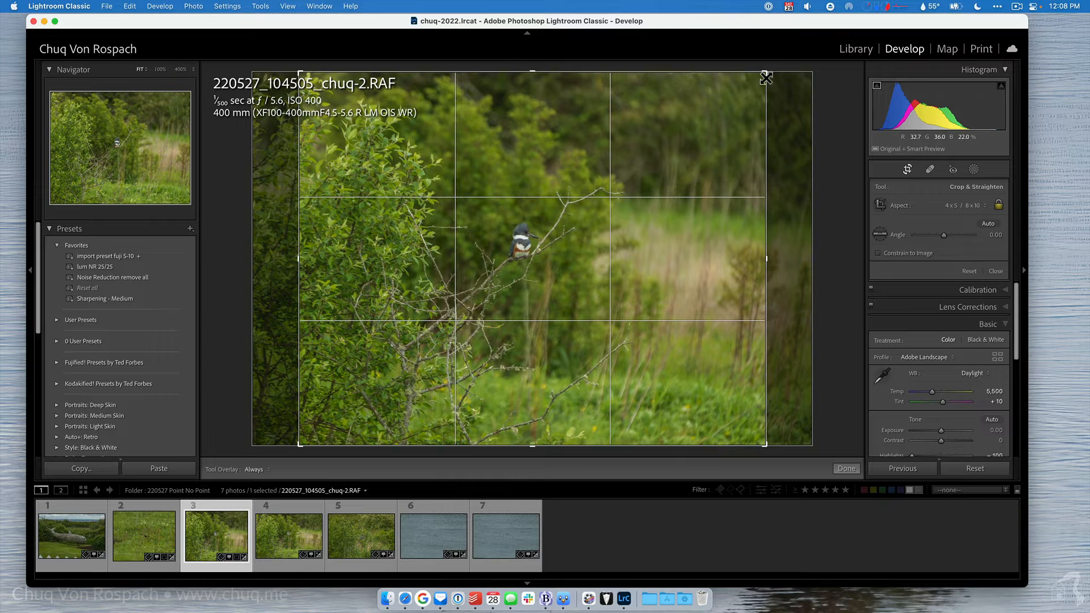
{"action": "left_click_drag", "start_coordinate": [765, 73], "coordinate": [691, 139]}
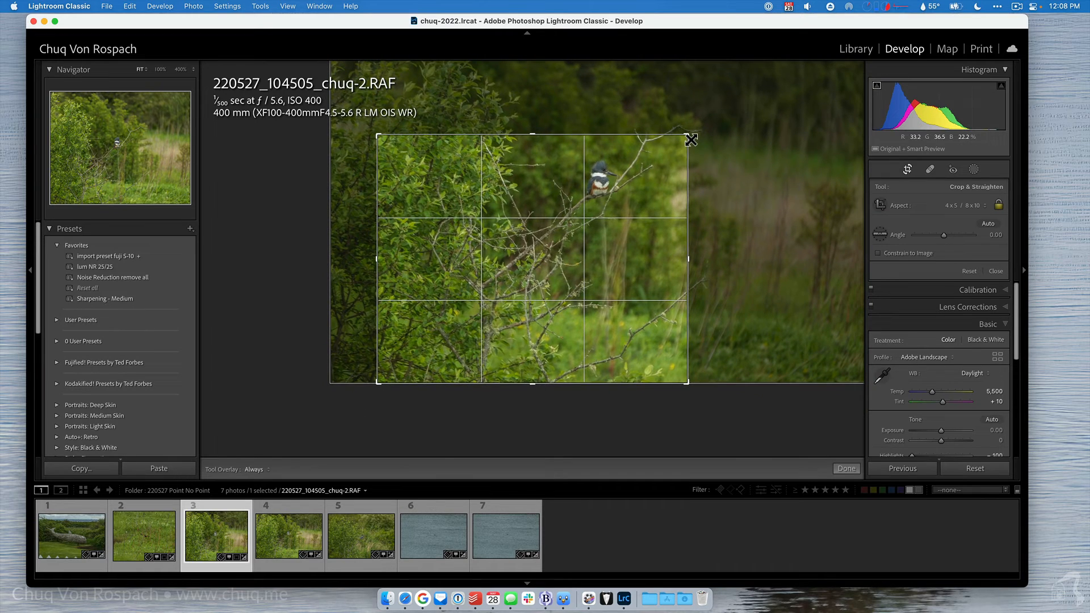
{"action": "left_click_drag", "start_coordinate": [594, 272], "coordinate": [538, 341]}
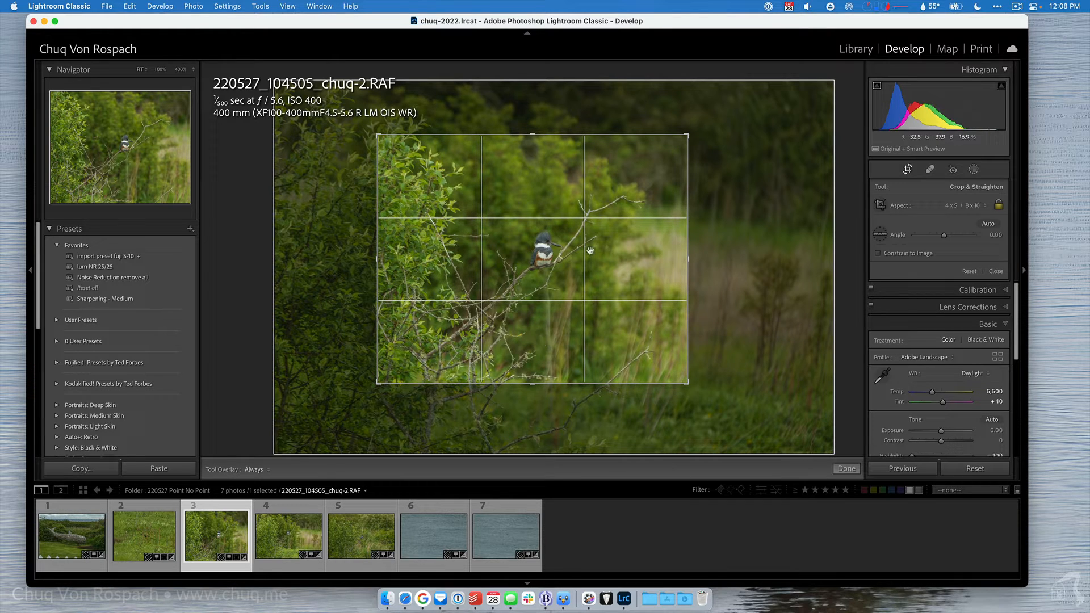
Show the crop dimensions in the info overlay and tighten the kingfisher crop to 3219 x 2575 pixels.
{"action": "key", "text": "i"}
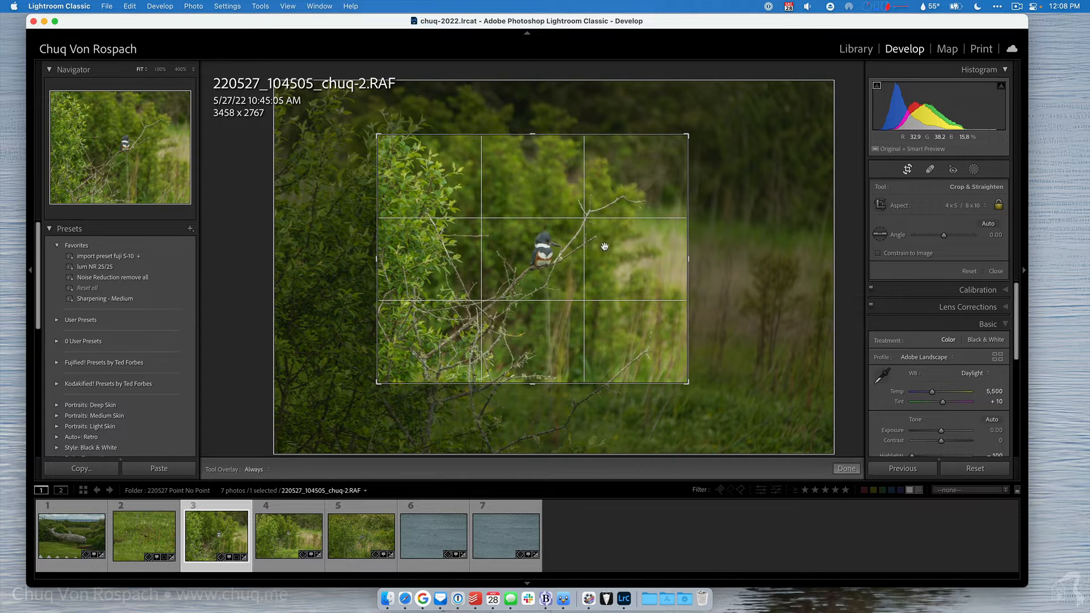
{"action": "left_click_drag", "start_coordinate": [692, 139], "coordinate": [675, 142]}
{"action": "left_click_drag", "start_coordinate": [631, 191], "coordinate": [637, 188]}
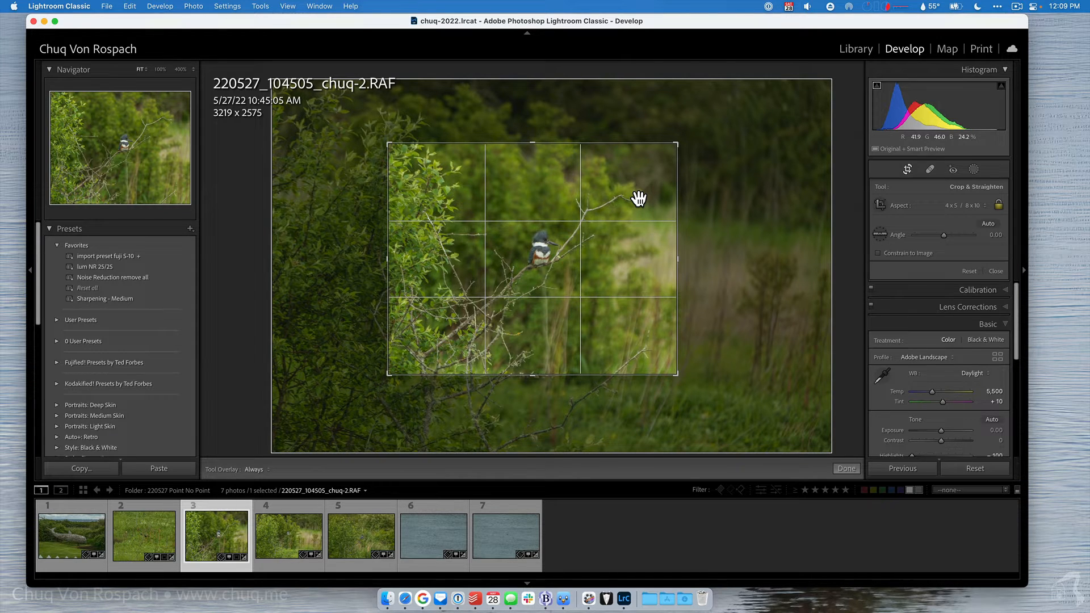
Examine the cropped kingfisher at 100% in the Library loupe view to judge its sharpness.
{"action": "key", "text": "e"}
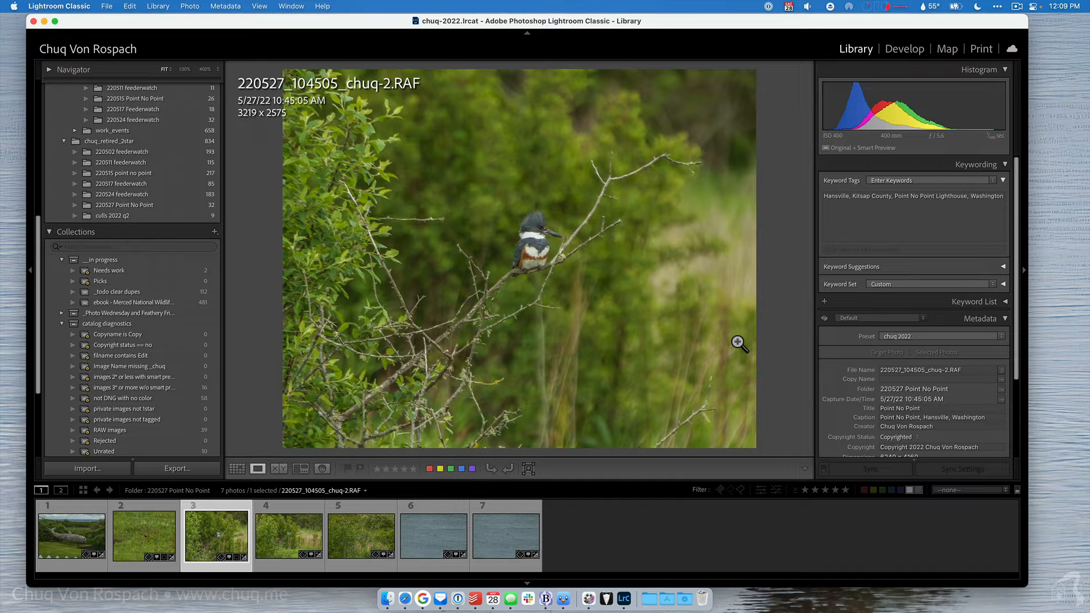
{"action": "left_click", "coordinate": [542, 246]}
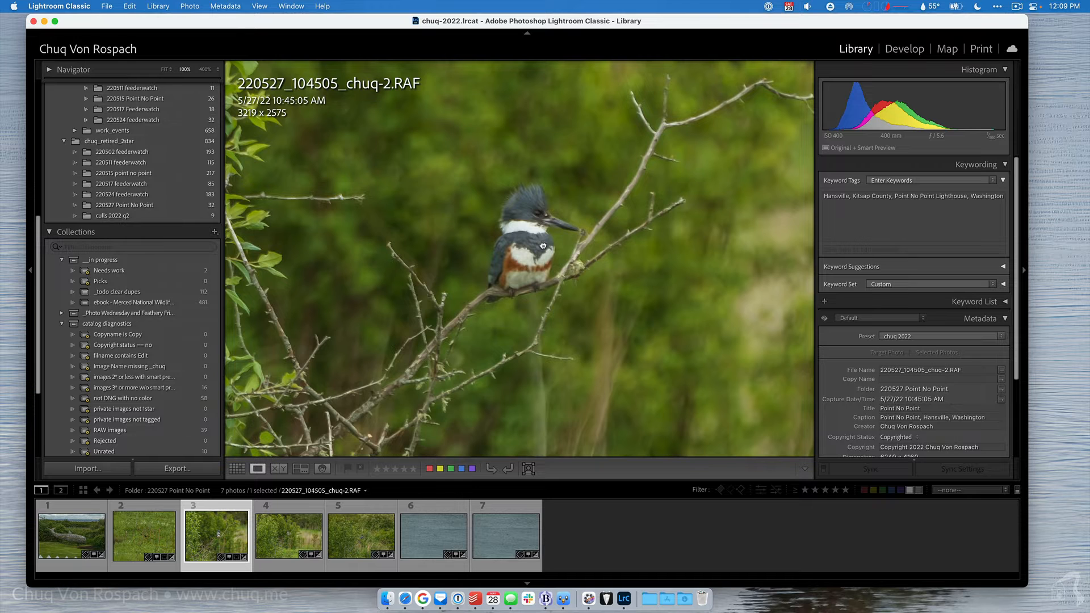
{"action": "left_click", "coordinate": [542, 245]}
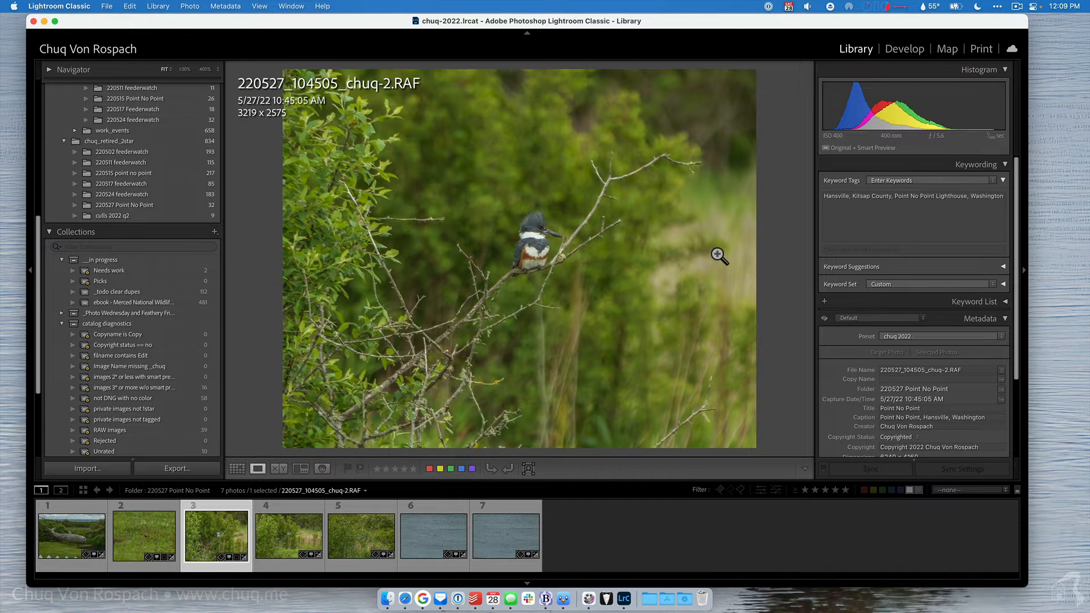
Develop the kingfisher photo with Whites at +35, Dehaze at +39 and Blacks at +8.
{"action": "key", "text": "d"}
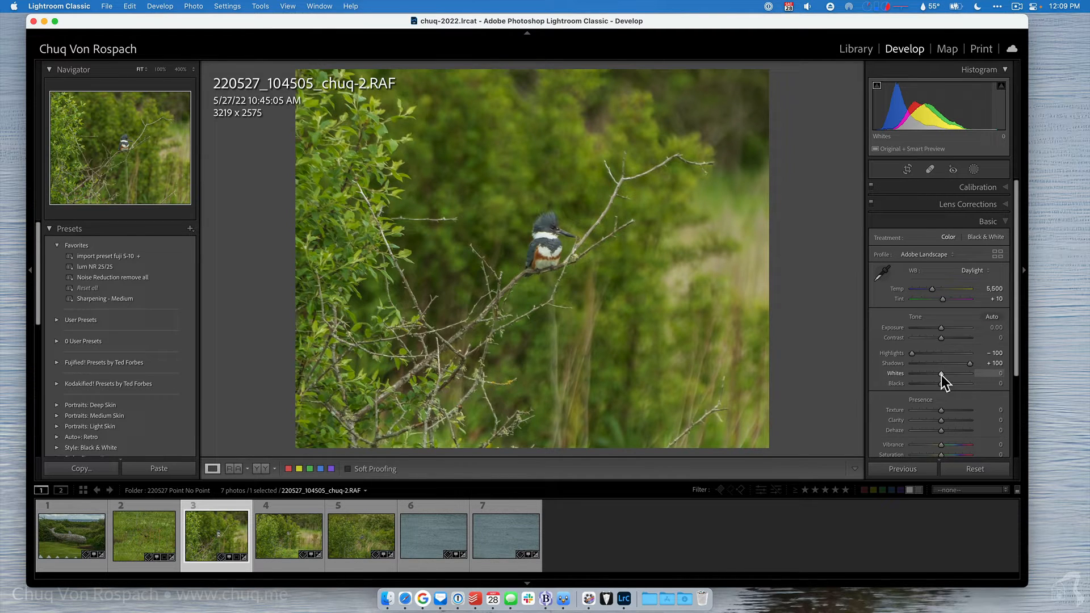
{"action": "mouse_move", "coordinate": [941, 375]}
{"action": "left_mouse_down"}
{"action": "mouse_move", "coordinate": [950, 378]}
{"action": "mouse_move", "coordinate": [936, 388]}
{"action": "left_mouse_up"}
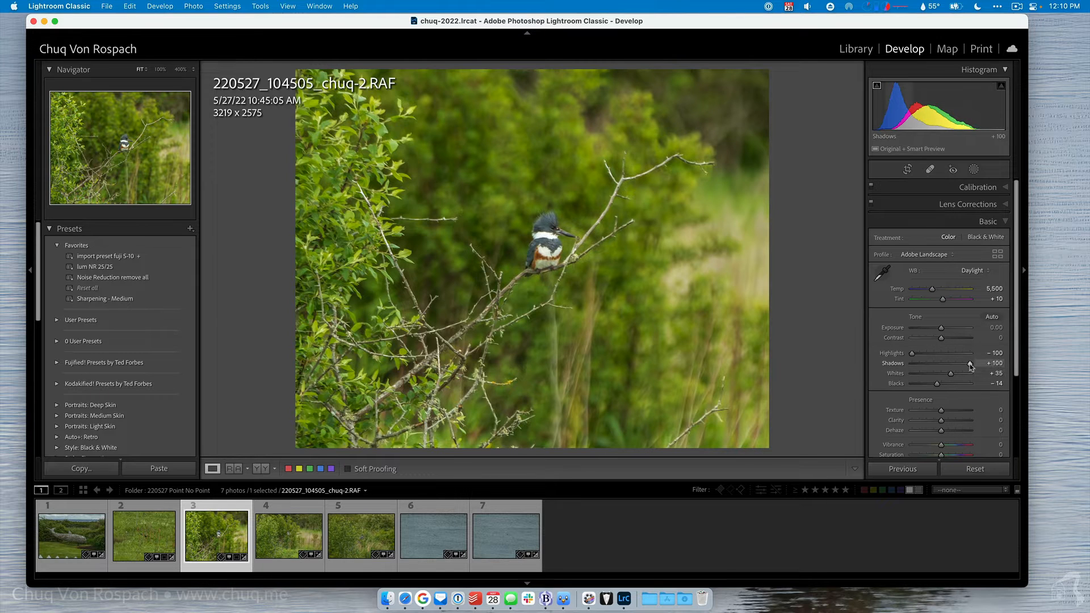
{"action": "scroll", "coordinate": [952, 433], "scroll_direction": "down", "scroll_amount": 1}
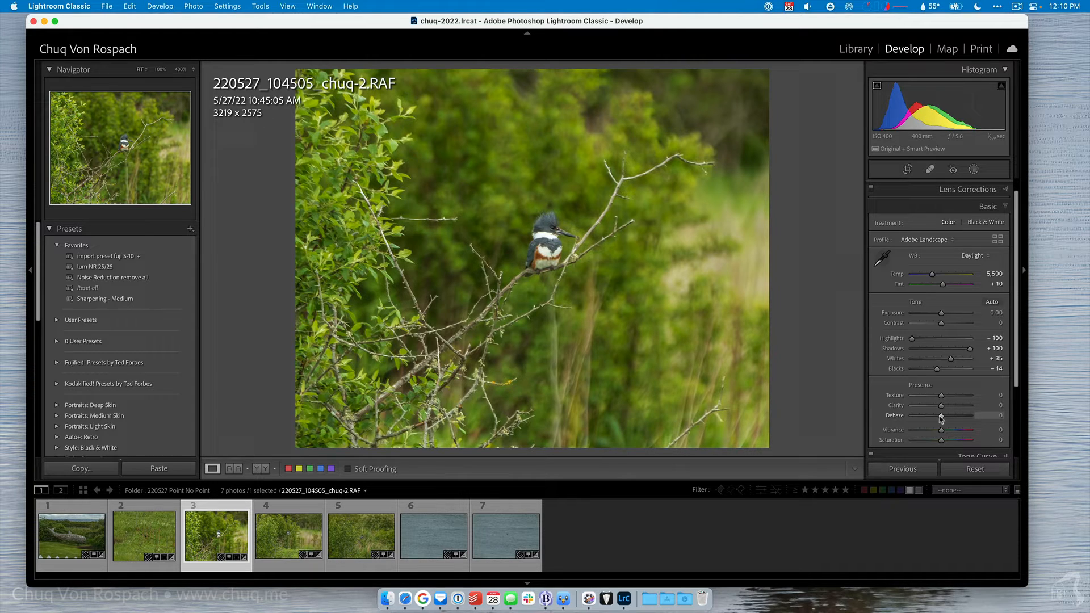
{"action": "left_click_drag", "start_coordinate": [941, 418], "coordinate": [952, 423]}
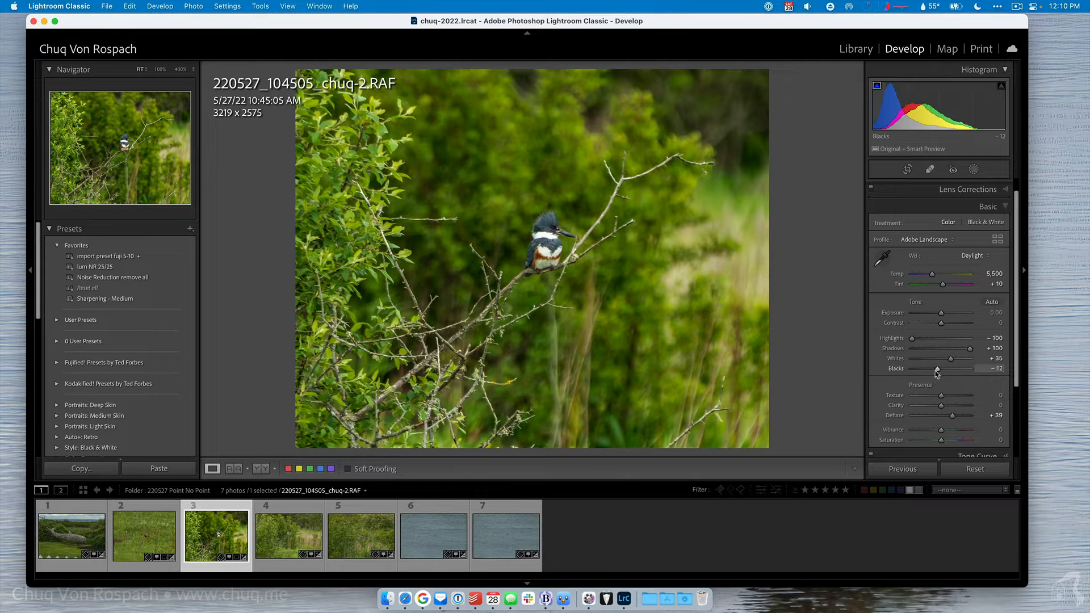
{"action": "left_click_drag", "start_coordinate": [934, 370], "coordinate": [941, 373]}
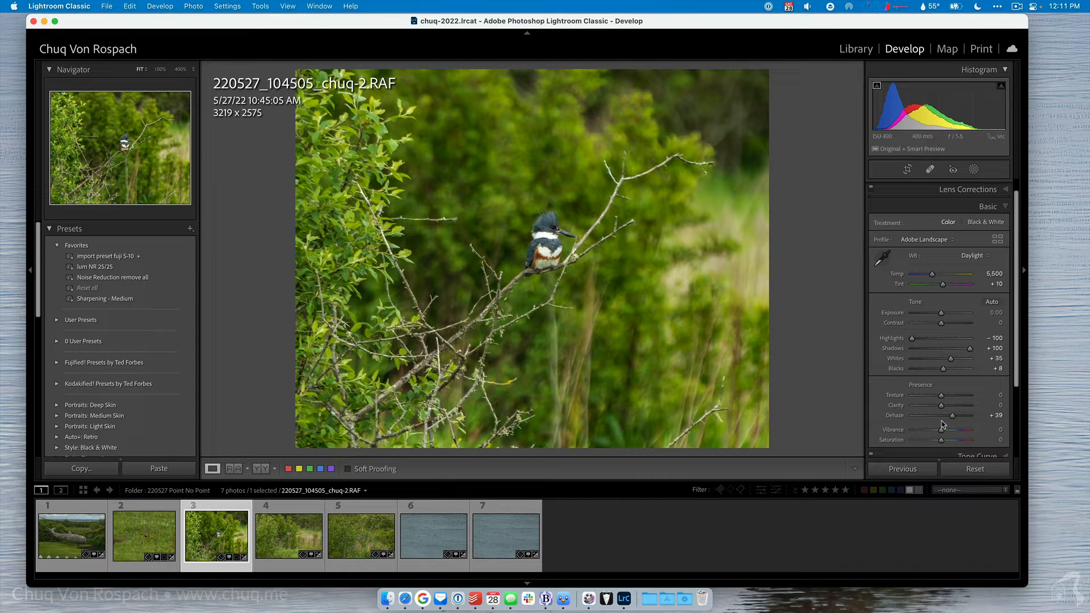
Set Clarity to +19 and Texture to +31 on the kingfisher photo, checking the bird at 100%.
{"action": "left_click_drag", "start_coordinate": [941, 405], "coordinate": [950, 398]}
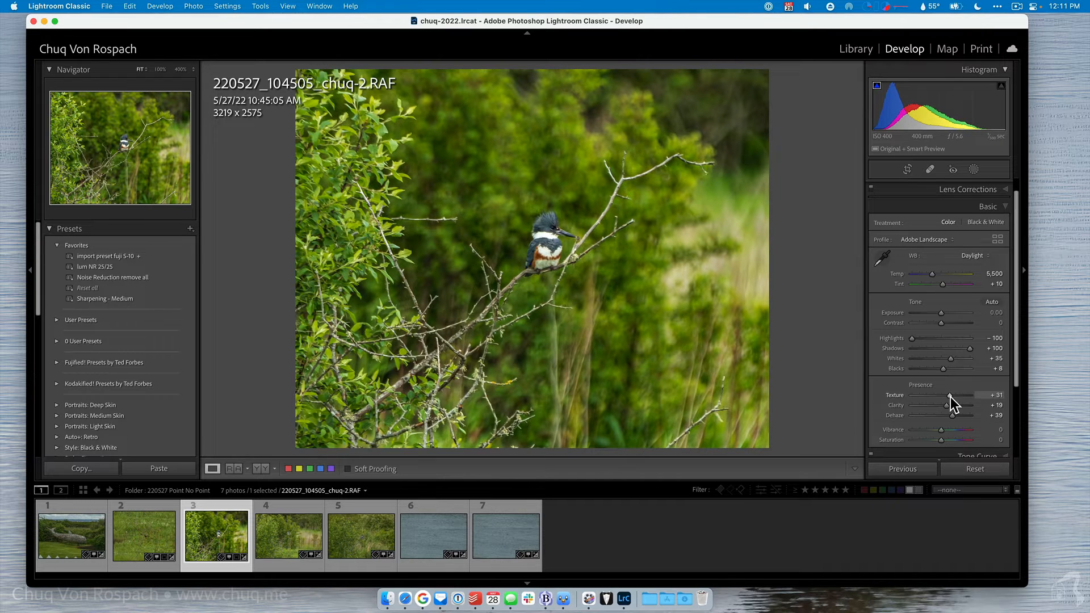
{"action": "left_click", "coordinate": [551, 257]}
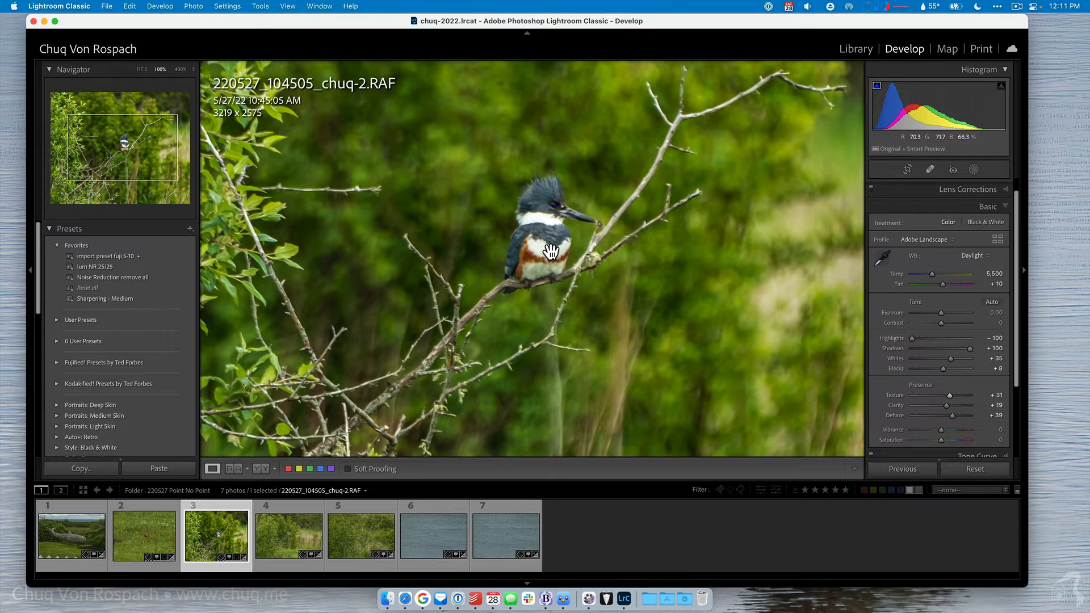
{"action": "left_click", "coordinate": [551, 251]}
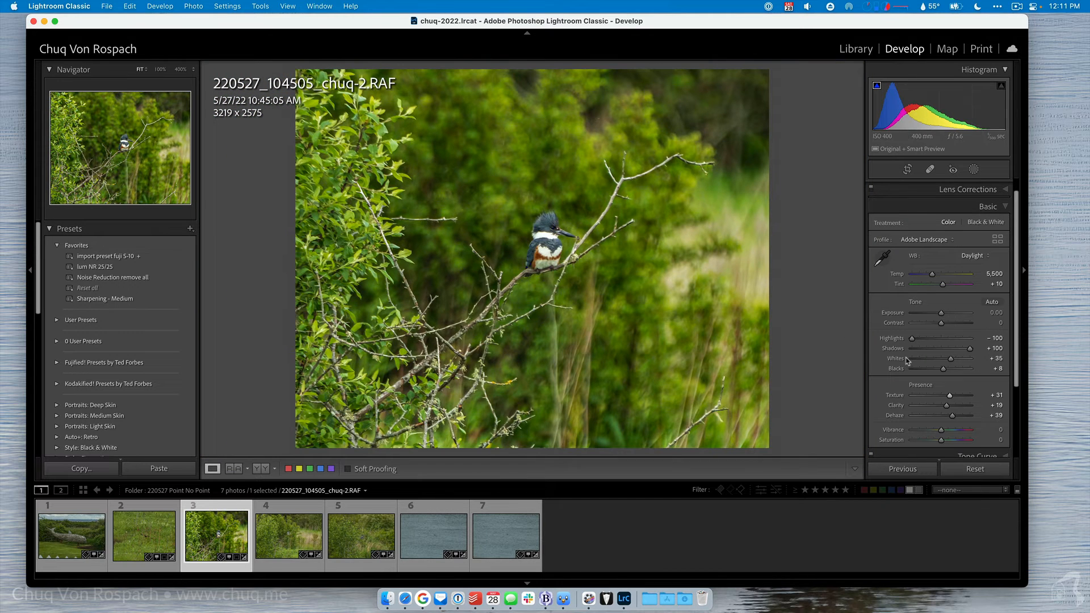
Mute the background foliage with HSL targeted adjustments: Luminance Yellow -26 and Green -43, Saturation Yellow -23 and Green -37.
{"action": "scroll", "coordinate": [906, 357], "scroll_direction": "down", "scroll_amount": 4}
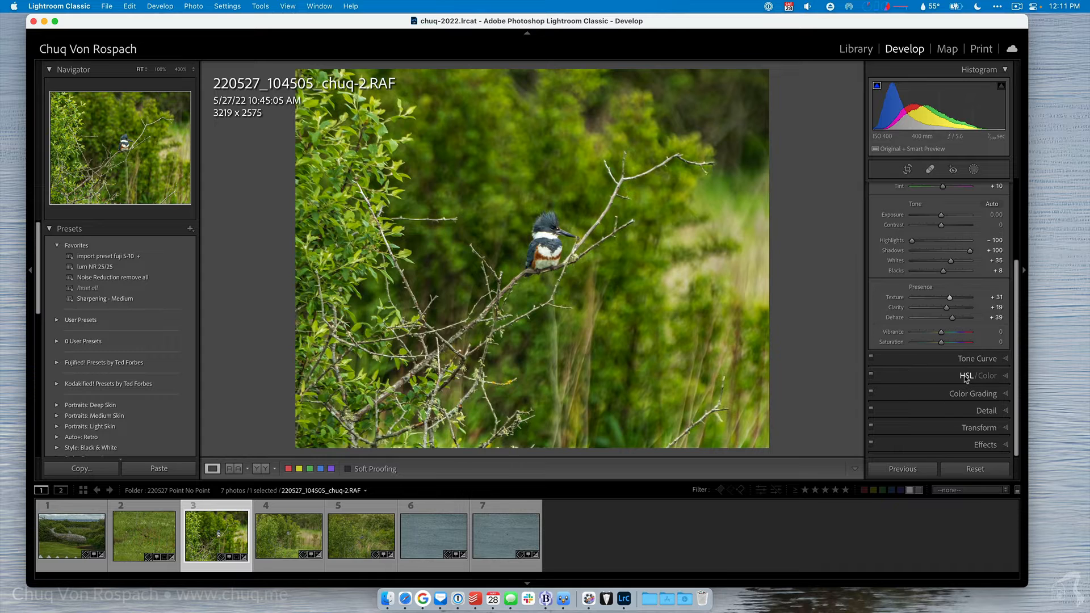
{"action": "left_click", "coordinate": [965, 376]}
{"action": "scroll", "coordinate": [965, 376], "scroll_direction": "down", "scroll_amount": 6}
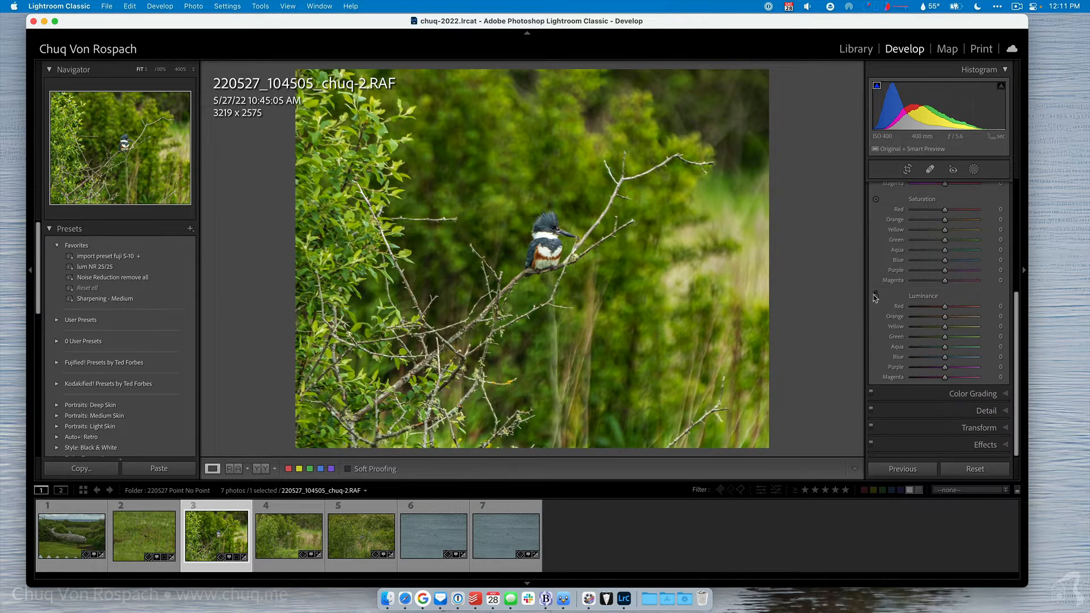
{"action": "left_click", "coordinate": [875, 294]}
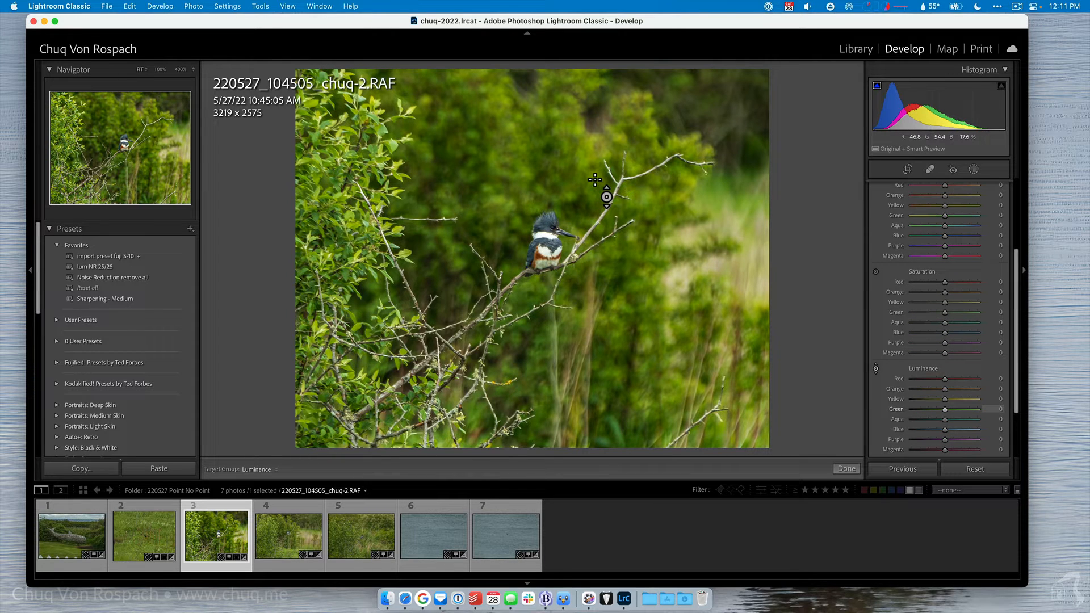
{"action": "left_click_drag", "start_coordinate": [595, 180], "coordinate": [595, 235]}
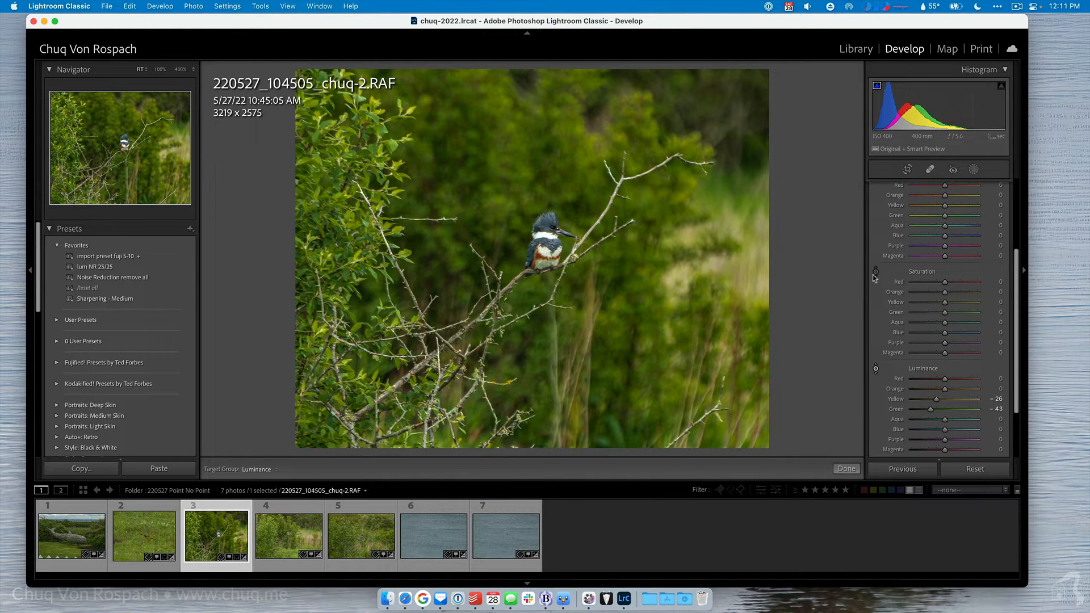
{"action": "left_click", "coordinate": [875, 271]}
{"action": "left_click_drag", "start_coordinate": [591, 179], "coordinate": [591, 225]}
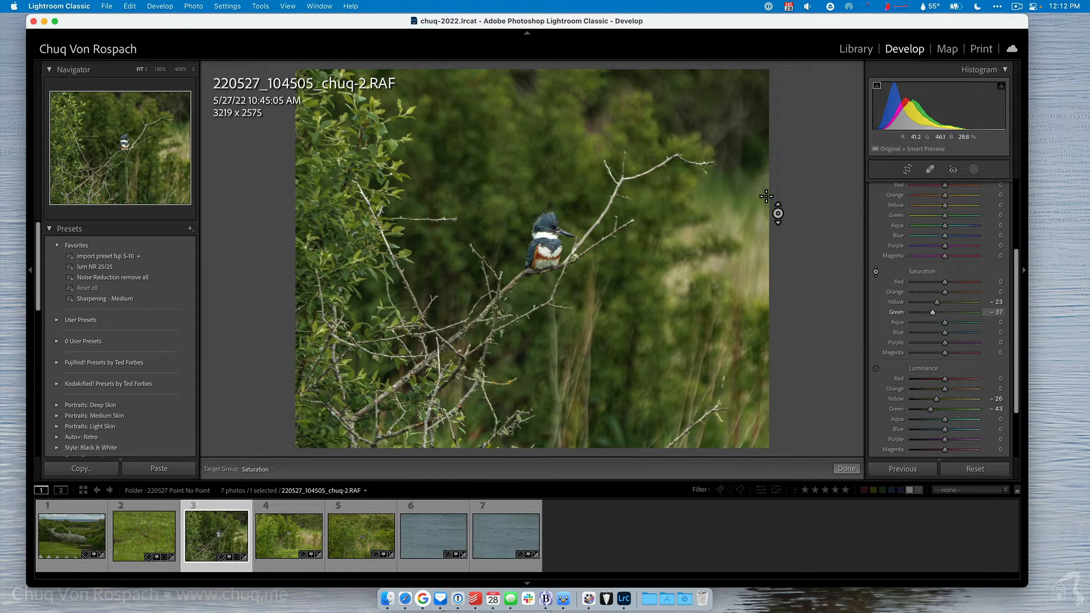
{"action": "scroll", "coordinate": [921, 279], "scroll_direction": "up", "scroll_amount": 3}
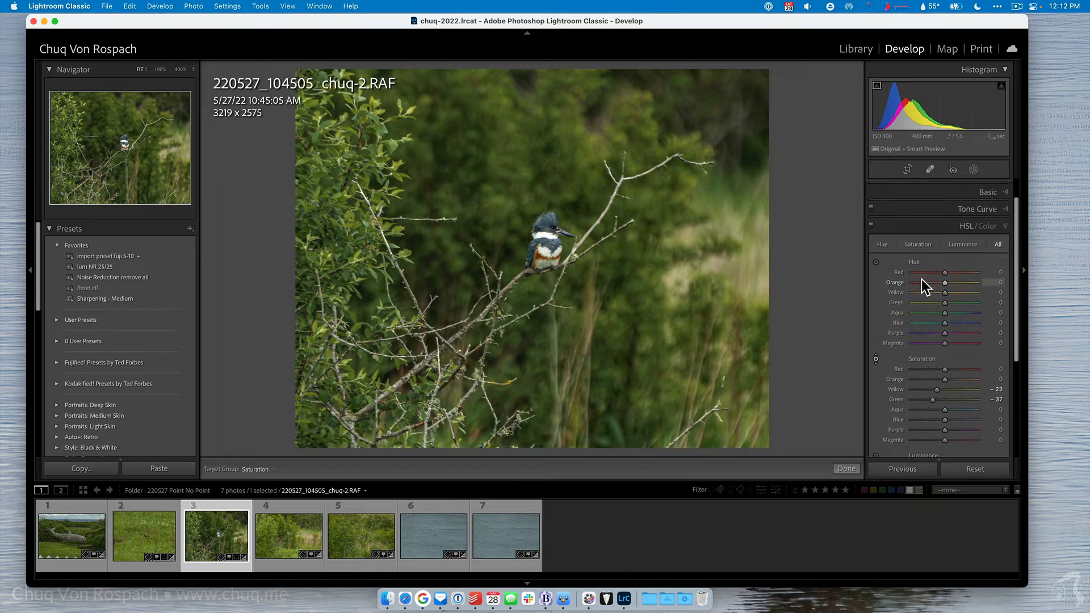
{"action": "scroll", "coordinate": [924, 250], "scroll_direction": "down", "scroll_amount": 4}
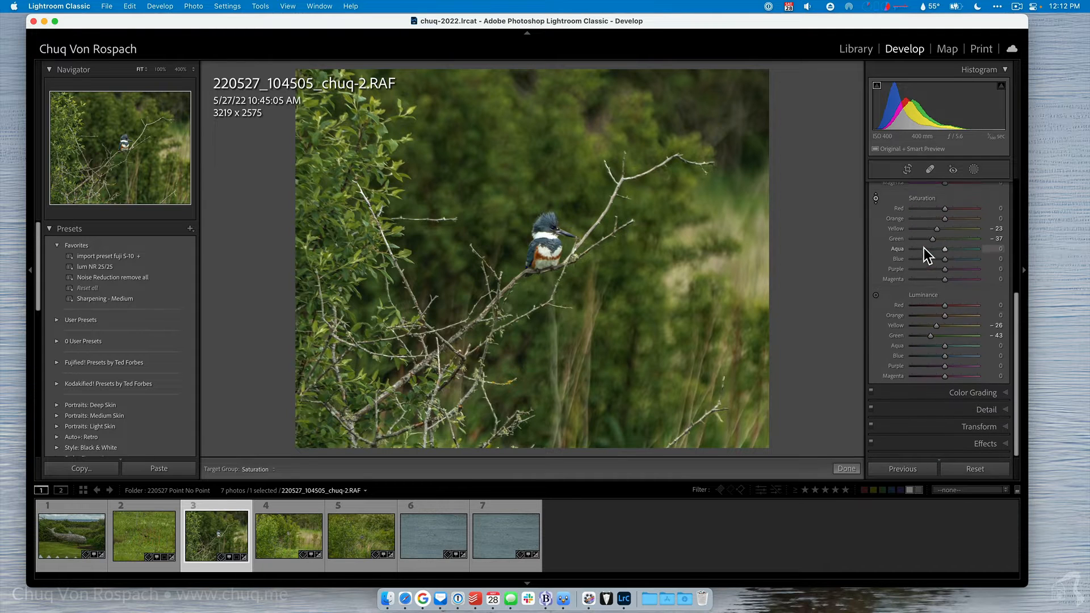
{"action": "scroll", "coordinate": [893, 295], "scroll_direction": "up", "scroll_amount": 3}
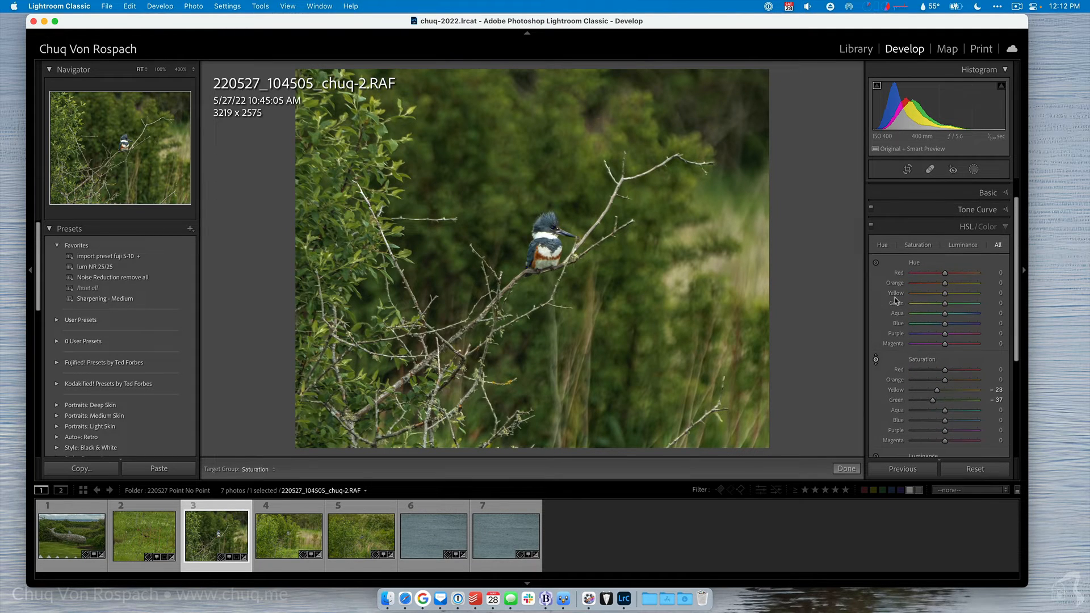
{"action": "scroll", "coordinate": [896, 297], "scroll_direction": "down", "scroll_amount": 6}
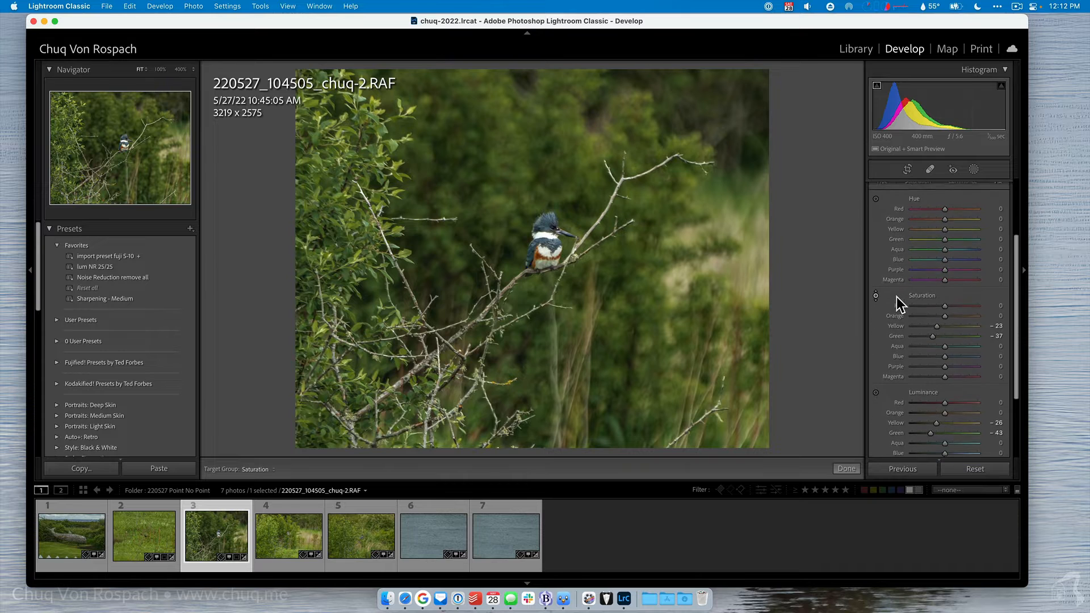
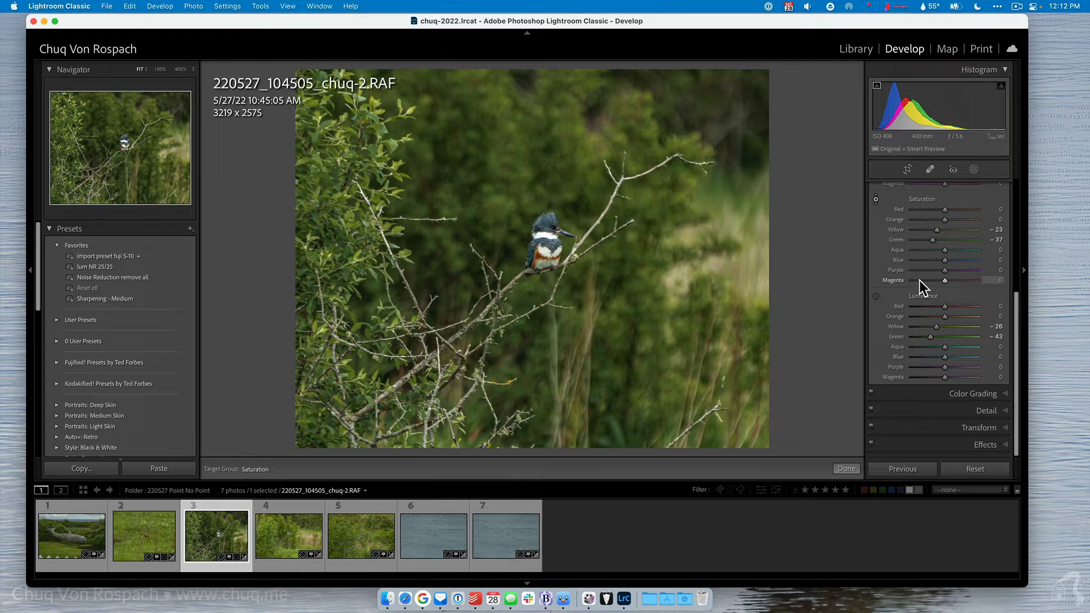
{"action": "scroll", "coordinate": [918, 280], "scroll_direction": "up", "scroll_amount": 5}
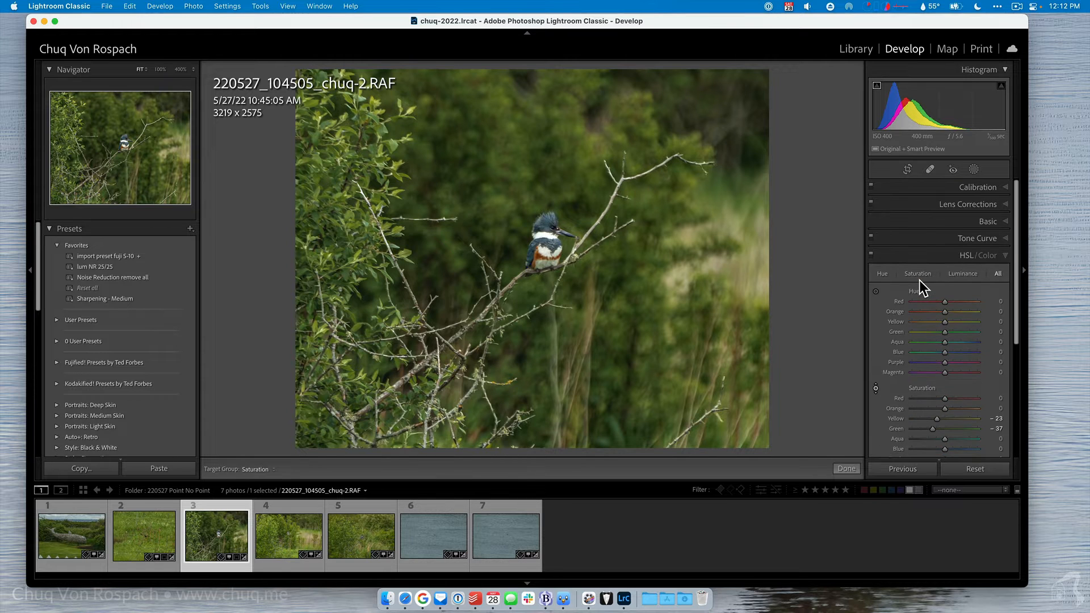
Set the kingfisher photo's exposure to +0.20 and sample its white balance from the bird's white collar.
{"action": "left_click", "coordinate": [986, 221]}
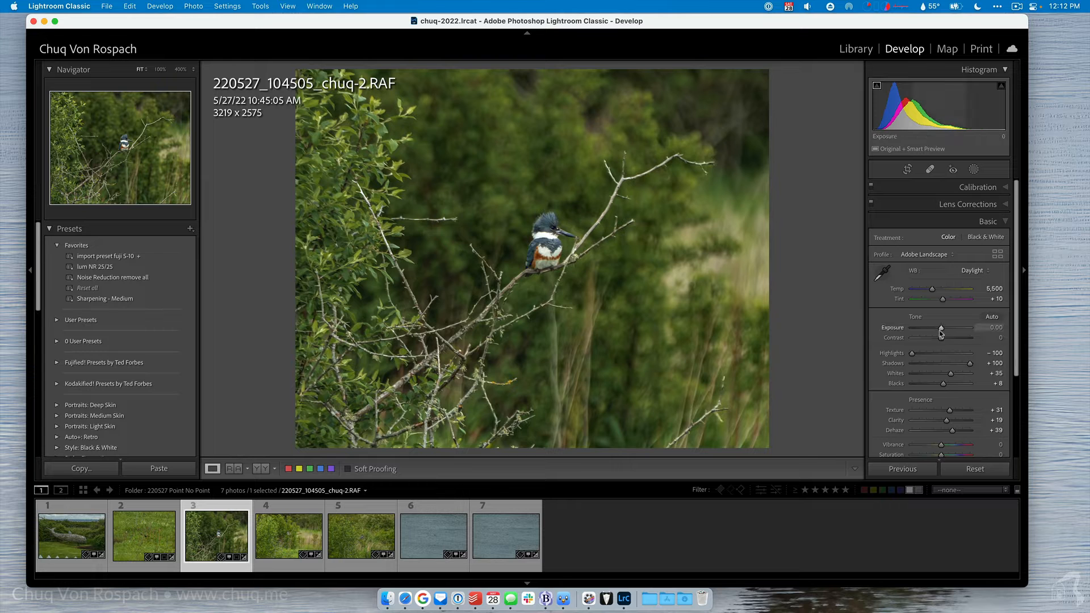
{"action": "left_click_drag", "start_coordinate": [941, 328], "coordinate": [942, 328]}
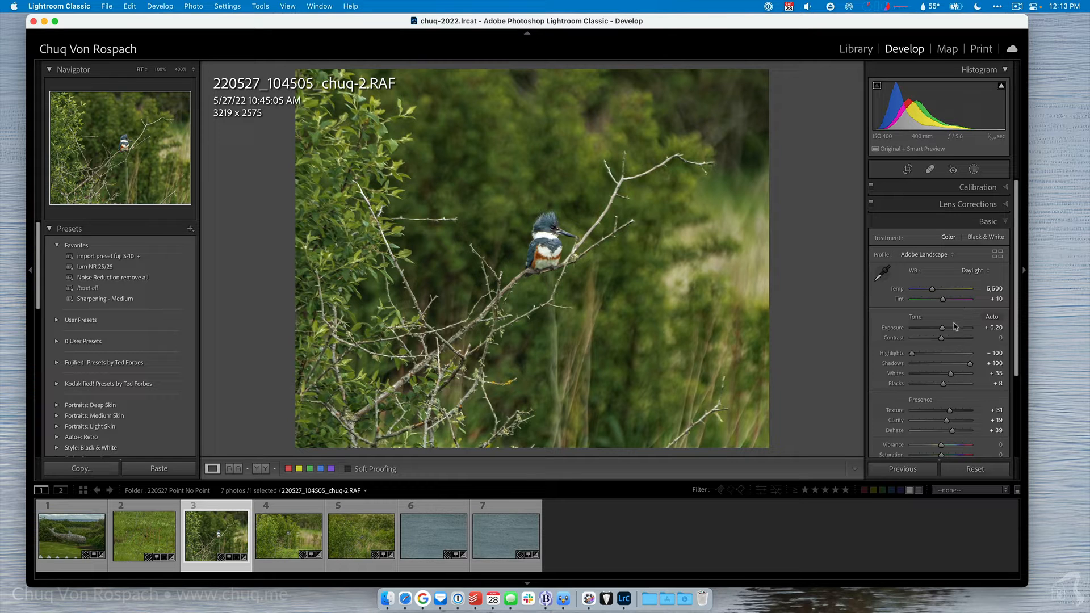
{"action": "left_click", "coordinate": [548, 250]}
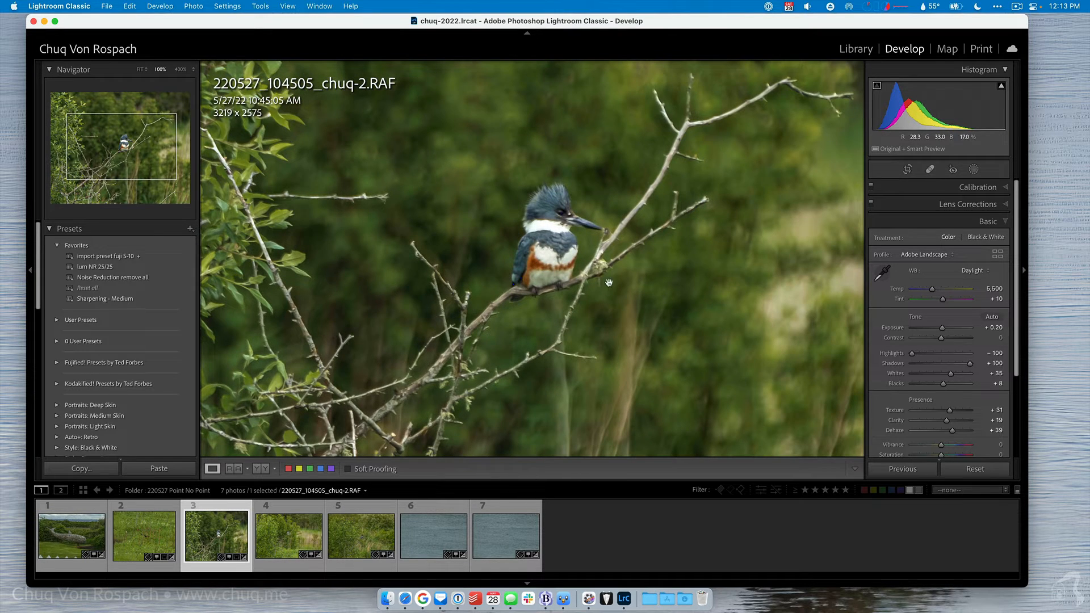
{"action": "left_click", "coordinate": [882, 273]}
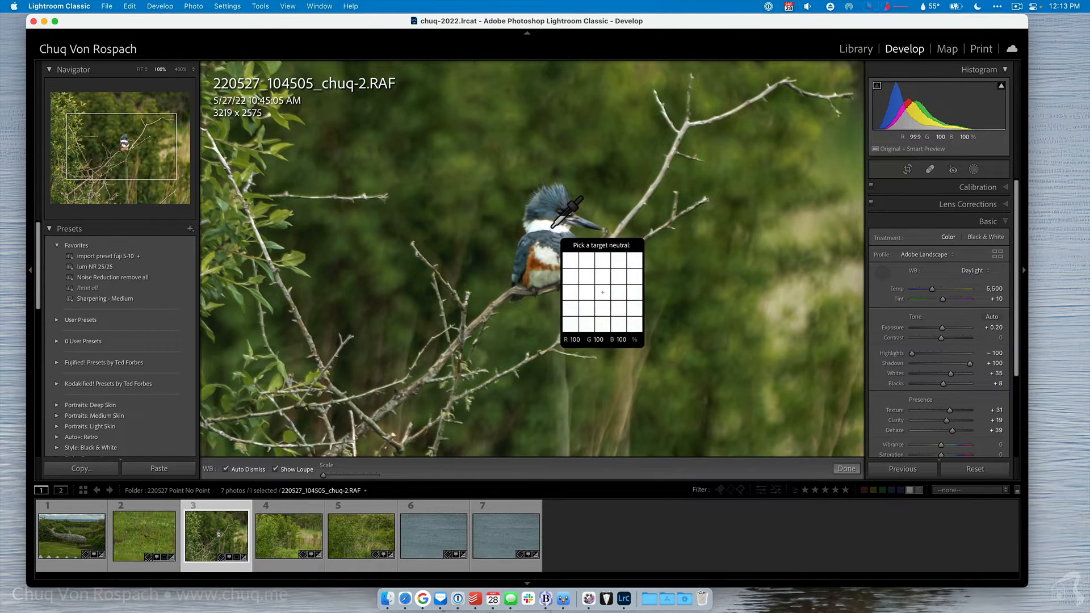
{"action": "left_click", "coordinate": [549, 229]}
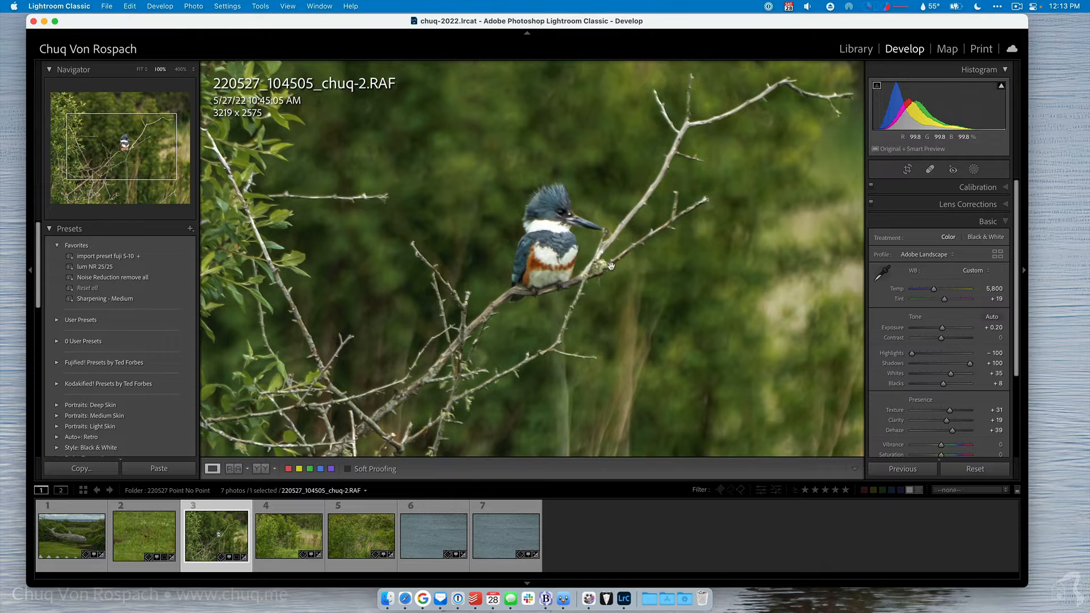
{"action": "left_click", "coordinate": [683, 319]}
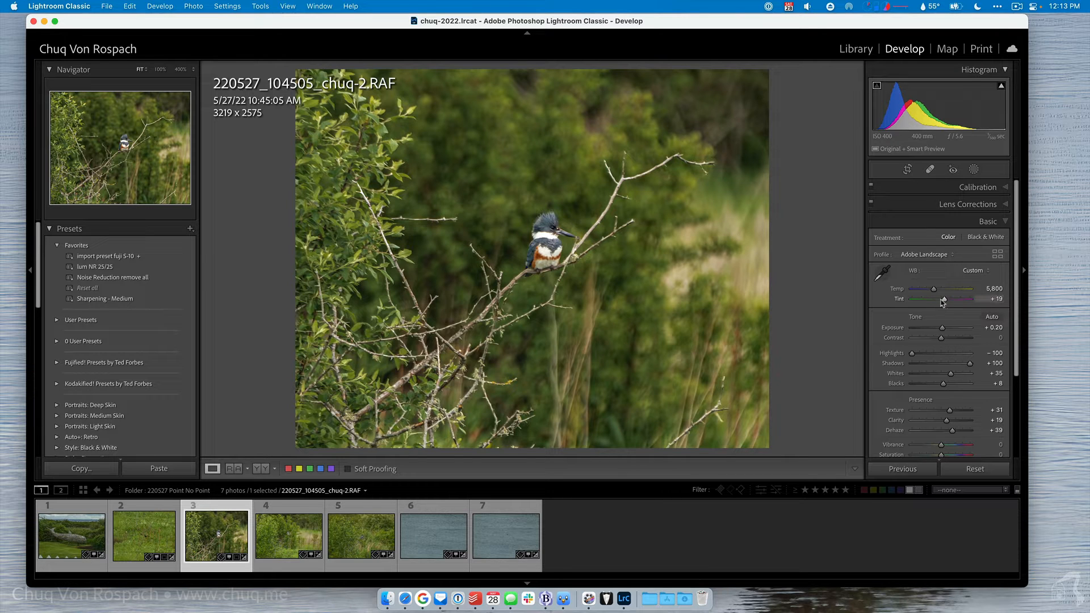
{"action": "left_click_drag", "start_coordinate": [934, 295], "coordinate": [932, 291]}
Add a Highlight Priority post-crop vignette with an amount of -16.
{"action": "scroll", "coordinate": [988, 455], "scroll_direction": "down", "scroll_amount": 4}
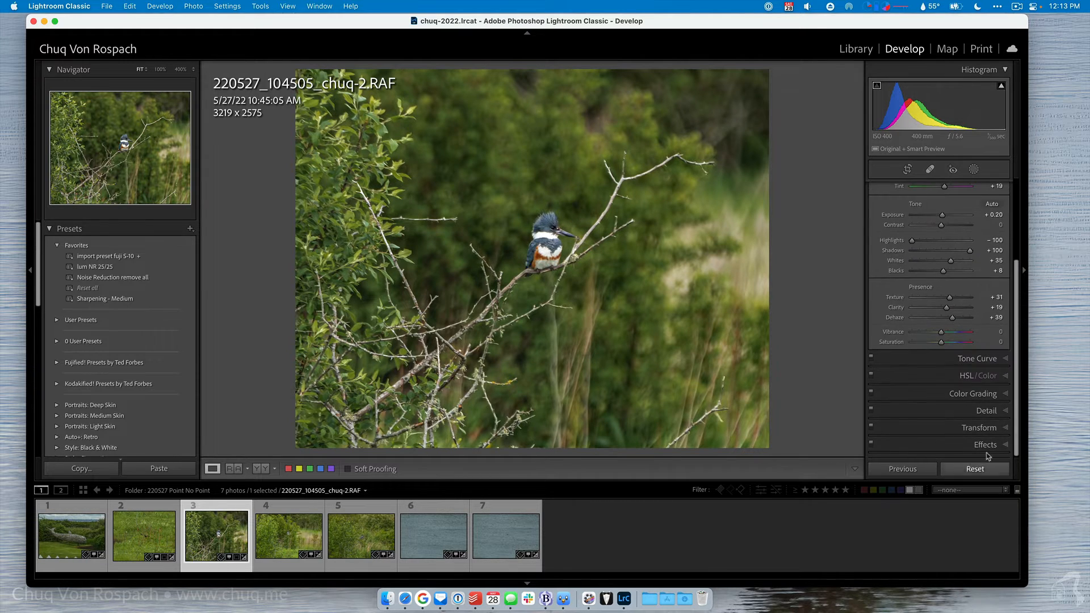
{"action": "left_click", "coordinate": [986, 446]}
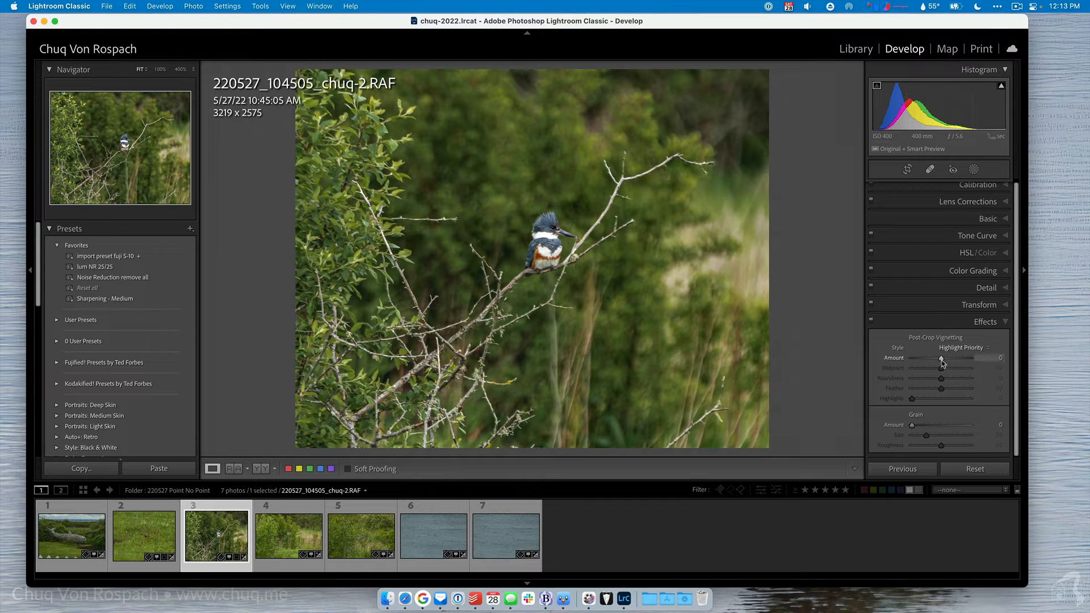
{"action": "left_click_drag", "start_coordinate": [942, 363], "coordinate": [935, 363]}
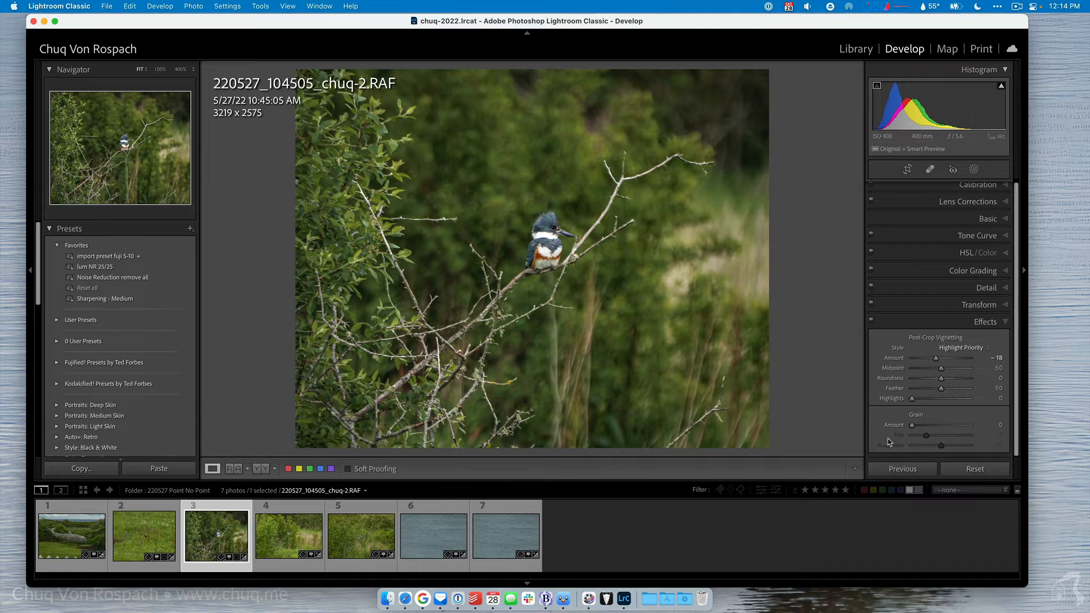
{"action": "mouse_move", "coordinate": [935, 358]}
{"action": "left_mouse_down"}
{"action": "mouse_move", "coordinate": [925, 363]}
{"action": "mouse_move", "coordinate": [936, 363]}
{"action": "left_mouse_up"}
Add a linear gradient mask running from the photo's upper-right edge diagonally in past the kingfisher.
{"action": "scroll", "coordinate": [973, 173], "scroll_direction": "up", "scroll_amount": 2}
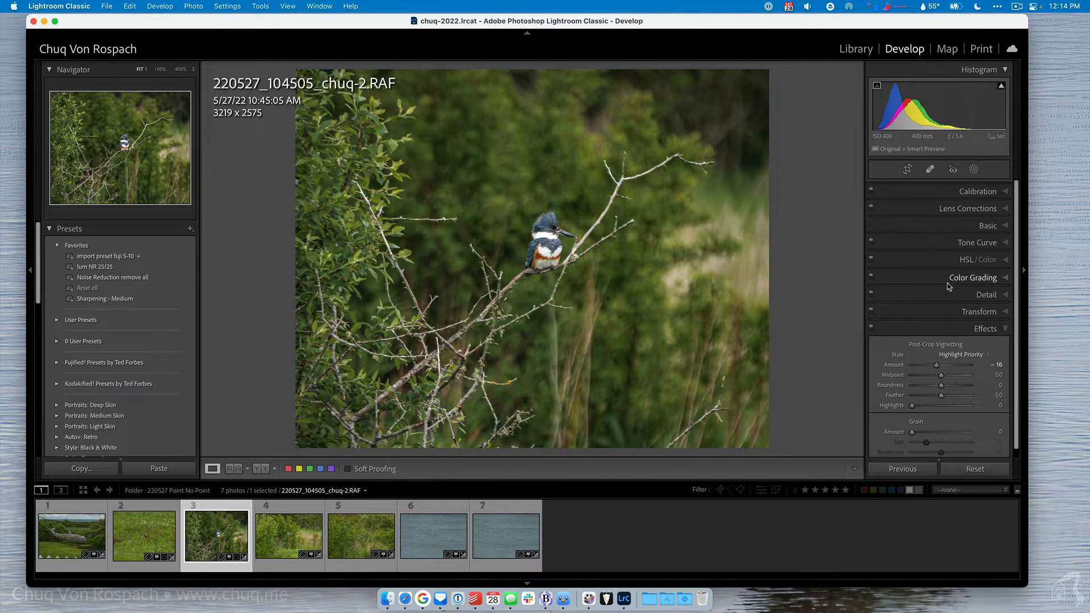
{"action": "left_click", "coordinate": [970, 174]}
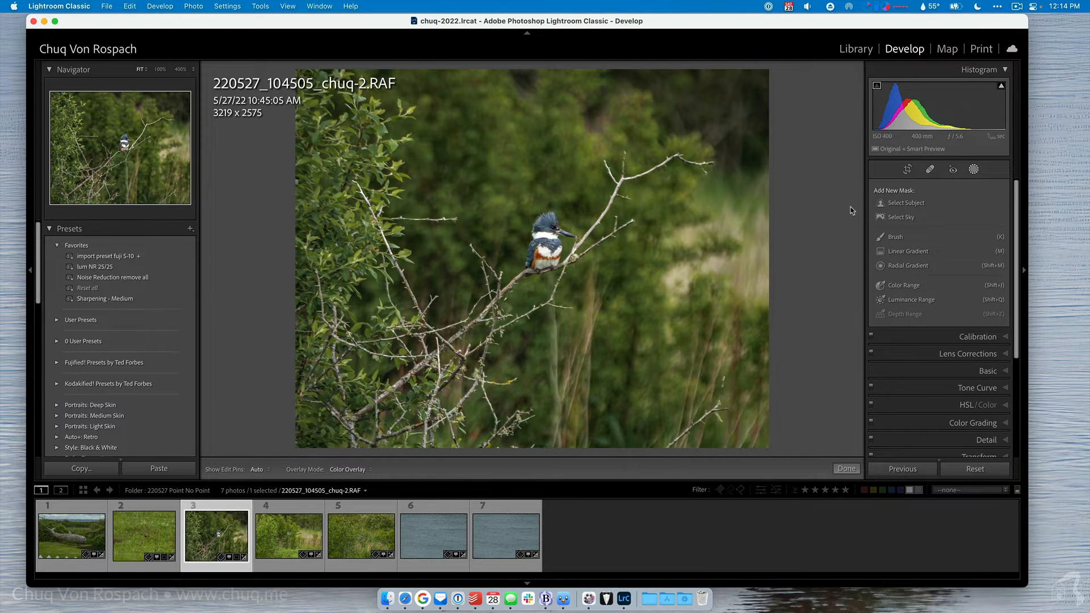
{"action": "left_click", "coordinate": [973, 169]}
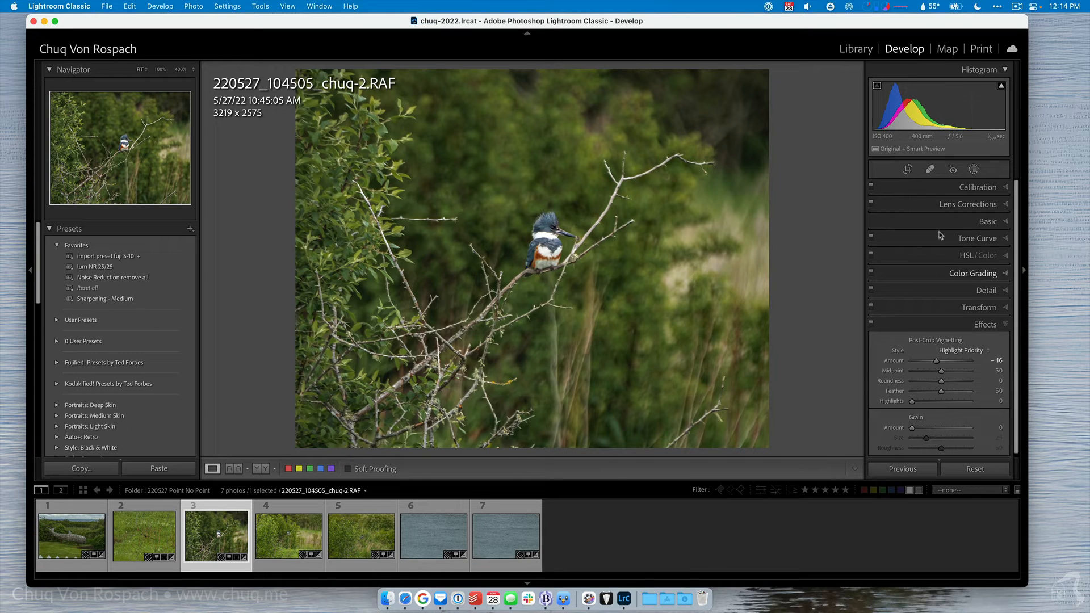
{"action": "left_click", "coordinate": [973, 169]}
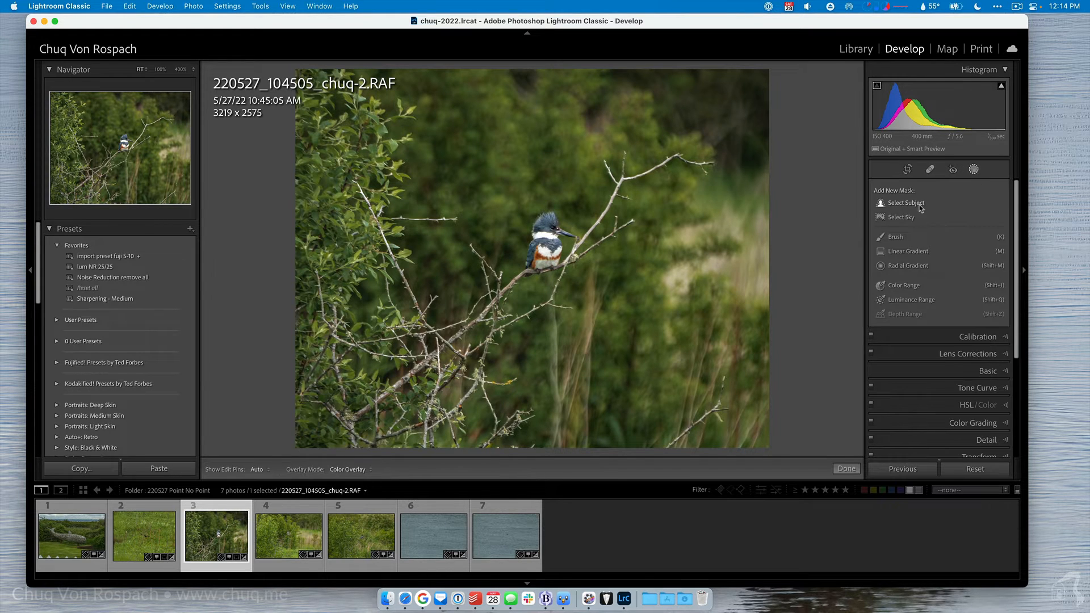
{"action": "left_click", "coordinate": [913, 252]}
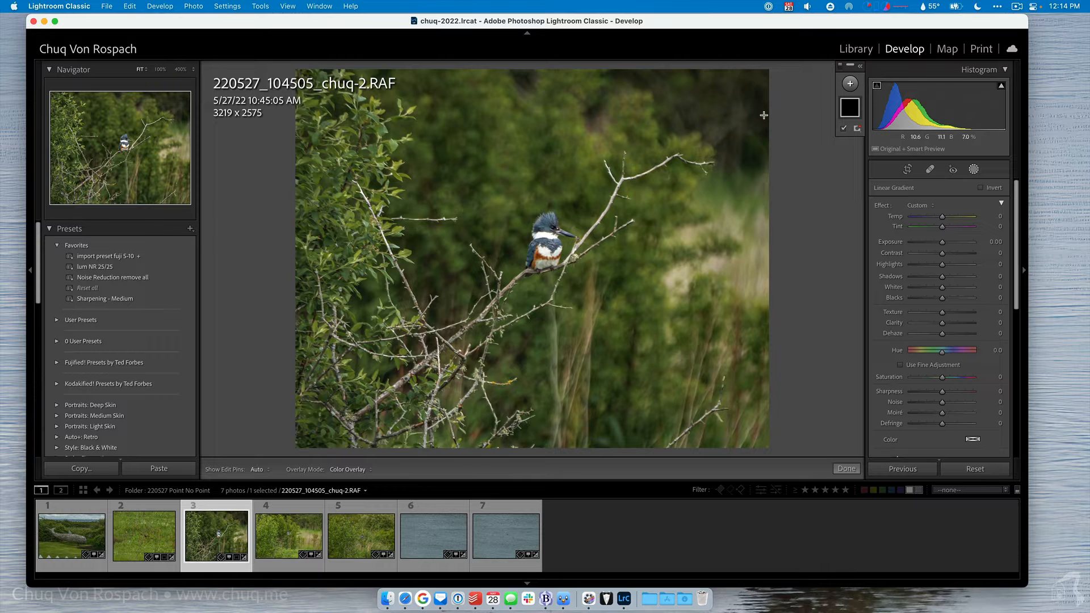
{"action": "left_click_drag", "start_coordinate": [763, 115], "coordinate": [500, 285]}
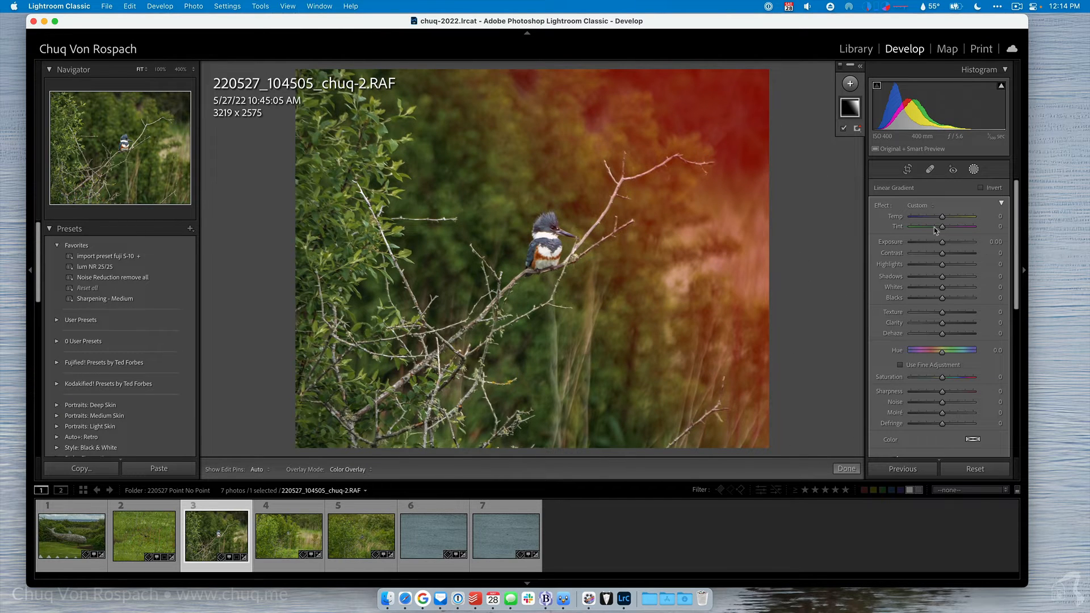
Darken the upper-right gradient mask with exposure -0.40 and highlights -15.
{"action": "left_click", "coordinate": [992, 242]}
{"action": "key", "text": "Down"}
{"action": "key", "text": "Down"}
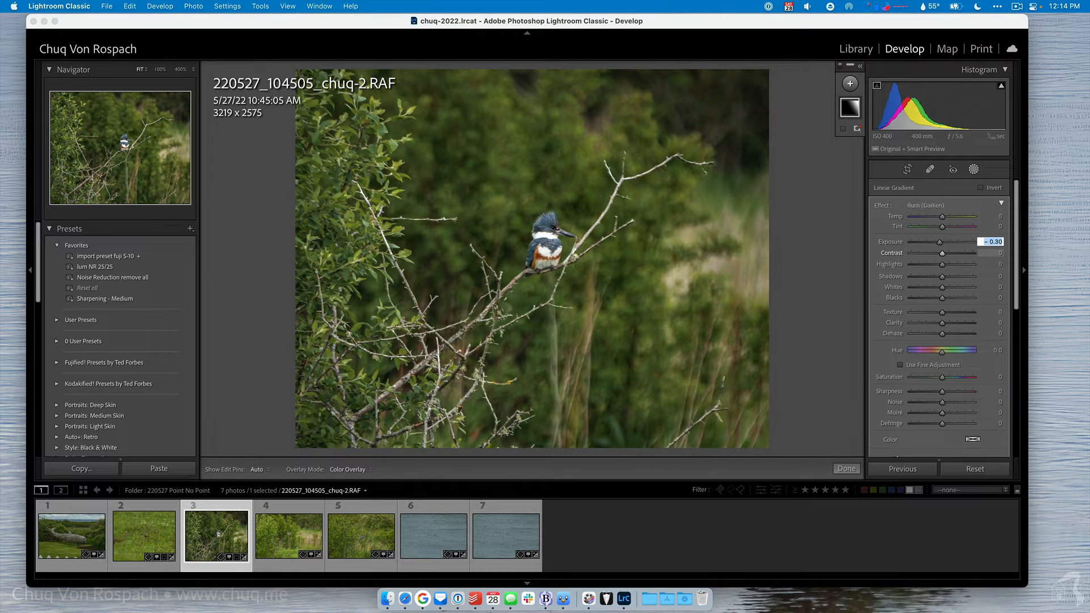
{"action": "key", "text": "Down"}
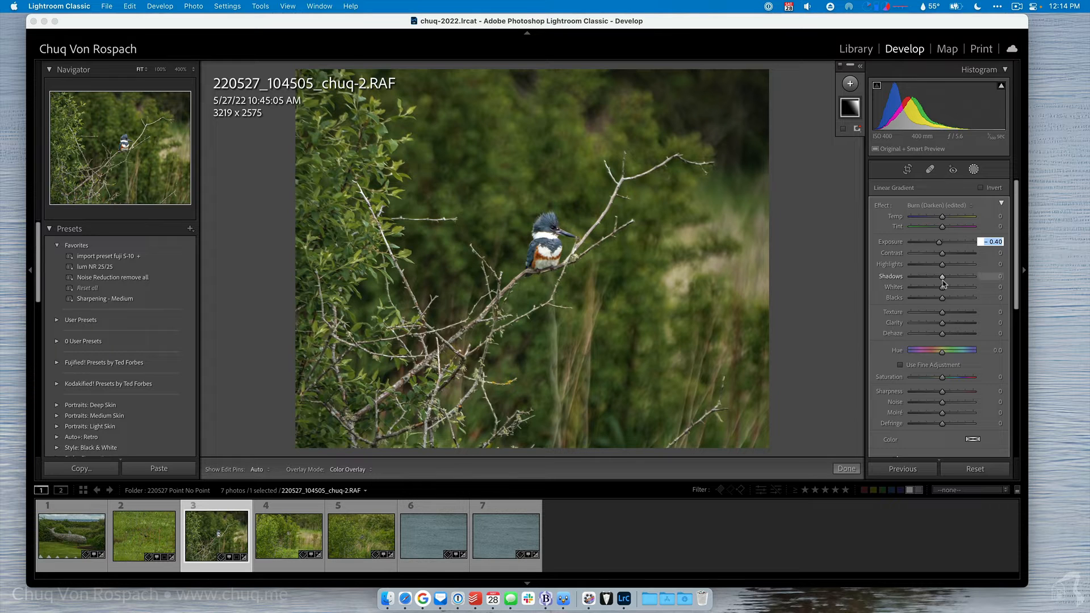
{"action": "left_click_drag", "start_coordinate": [942, 270], "coordinate": [937, 270]}
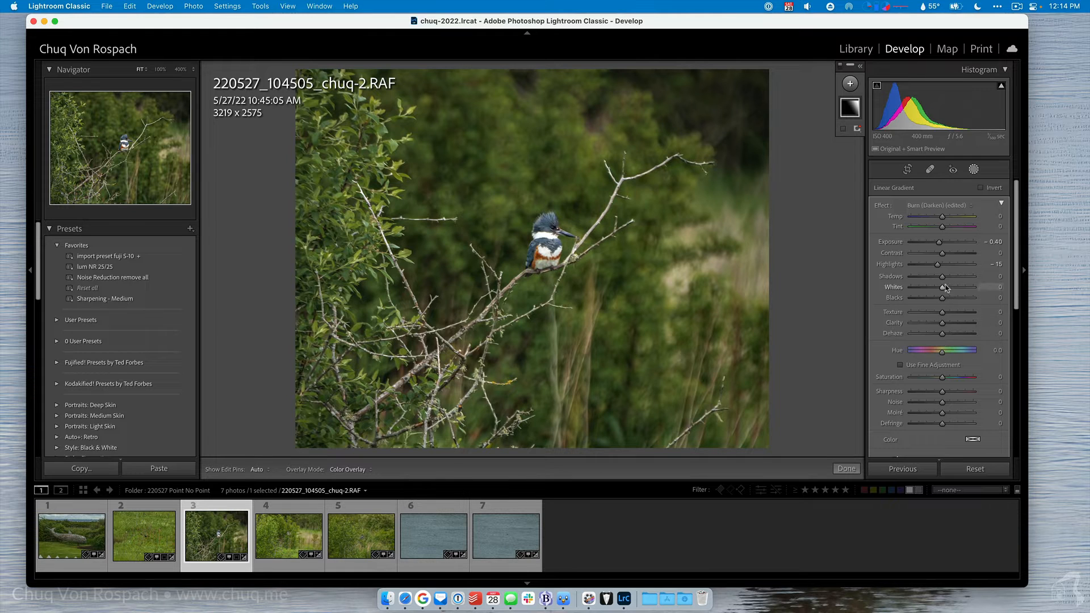
{"action": "left_click_drag", "start_coordinate": [944, 378], "coordinate": [944, 380]}
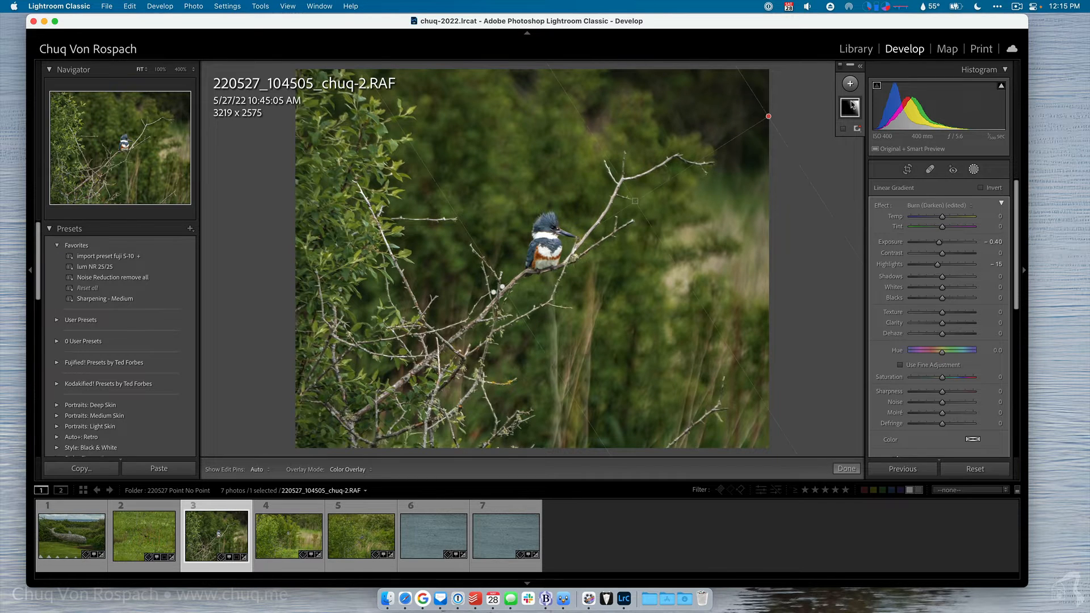
Add a second linear gradient mask running from the photo's lower-left side diagonally toward the kingfisher.
{"action": "left_click", "coordinate": [850, 83]}
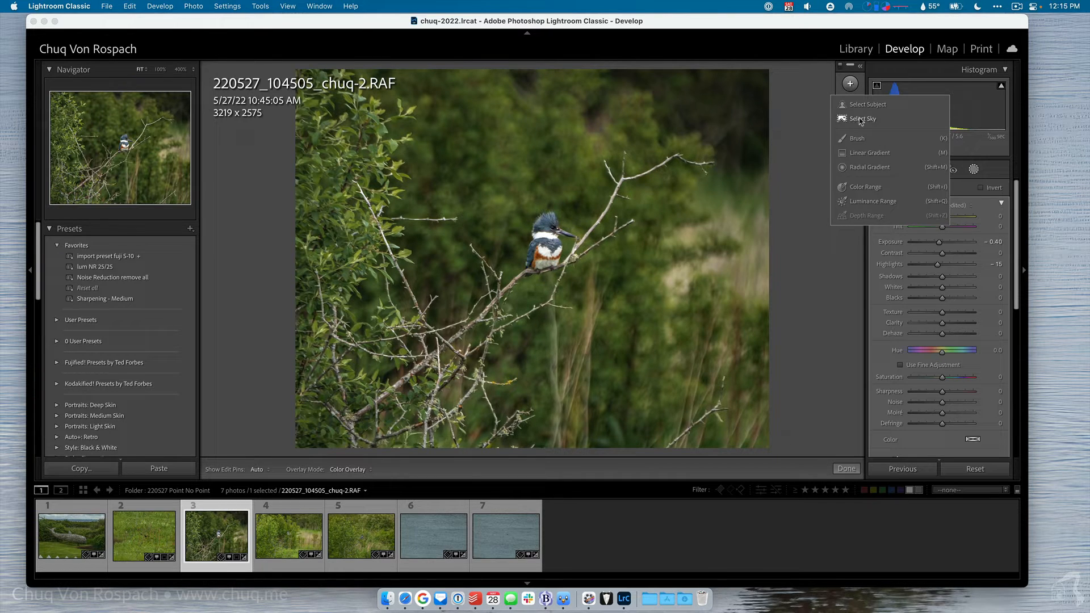
{"action": "left_click", "coordinate": [862, 153]}
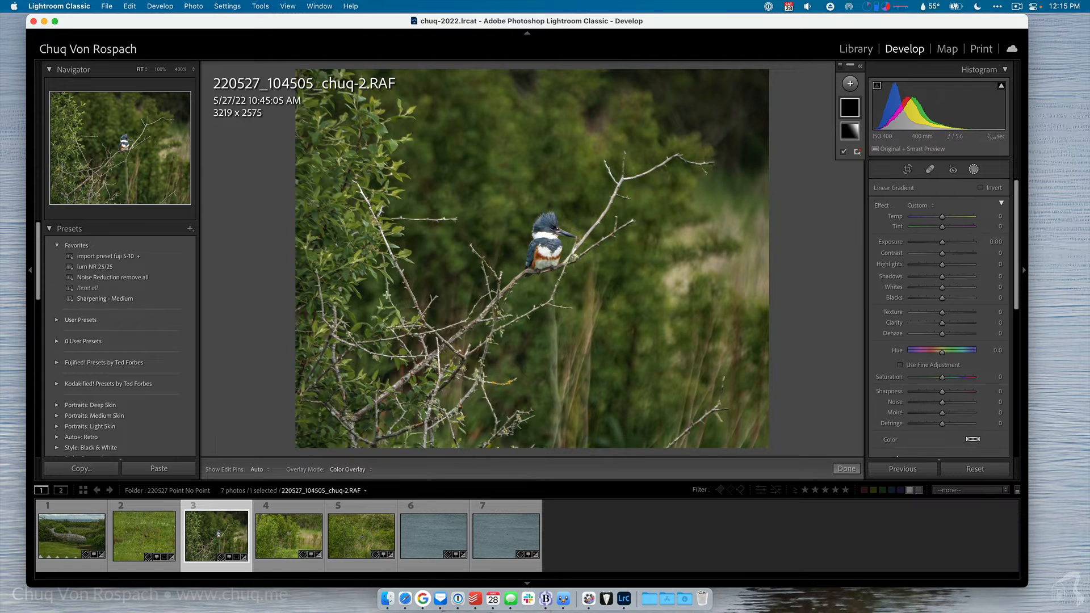
{"action": "left_click_drag", "start_coordinate": [299, 376], "coordinate": [303, 374]}
{"action": "left_click_drag", "start_coordinate": [385, 325], "coordinate": [561, 217]}
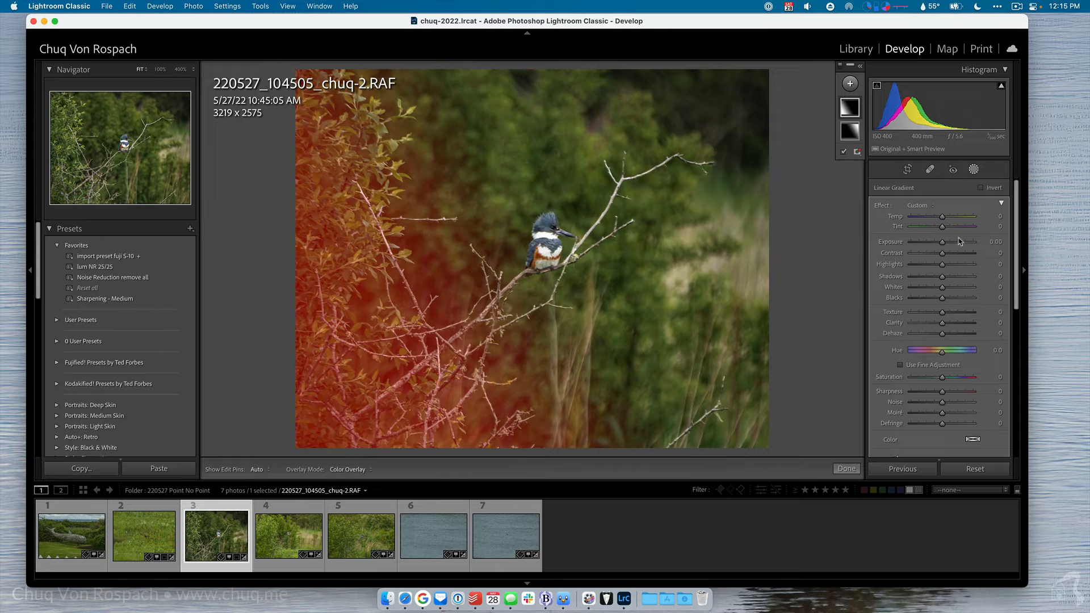
Set the lower-left gradient mask to exposure -0.30, clarity -39, dehaze 8 and saturation -13.
{"action": "left_click", "coordinate": [996, 242]}
{"action": "type", "text": "-0.3"}
{"action": "key", "text": "Return"}
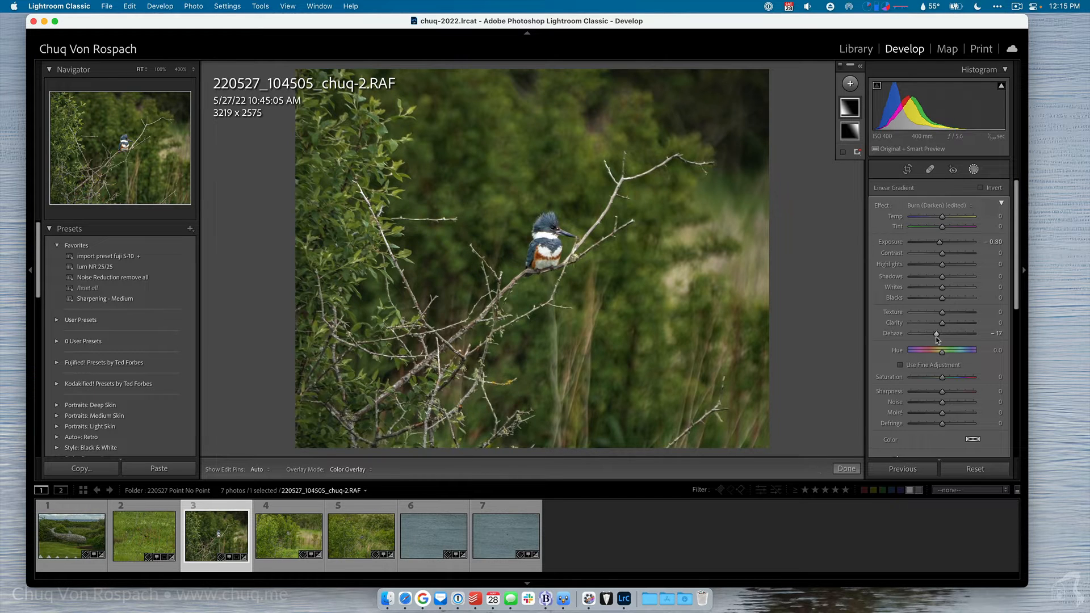
{"action": "mouse_move", "coordinate": [935, 336]}
{"action": "left_mouse_down"}
{"action": "mouse_move", "coordinate": [949, 334]}
{"action": "mouse_move", "coordinate": [930, 326]}
{"action": "left_mouse_up"}
{"action": "left_click", "coordinate": [850, 107]}
{"action": "key", "text": "Delete"}
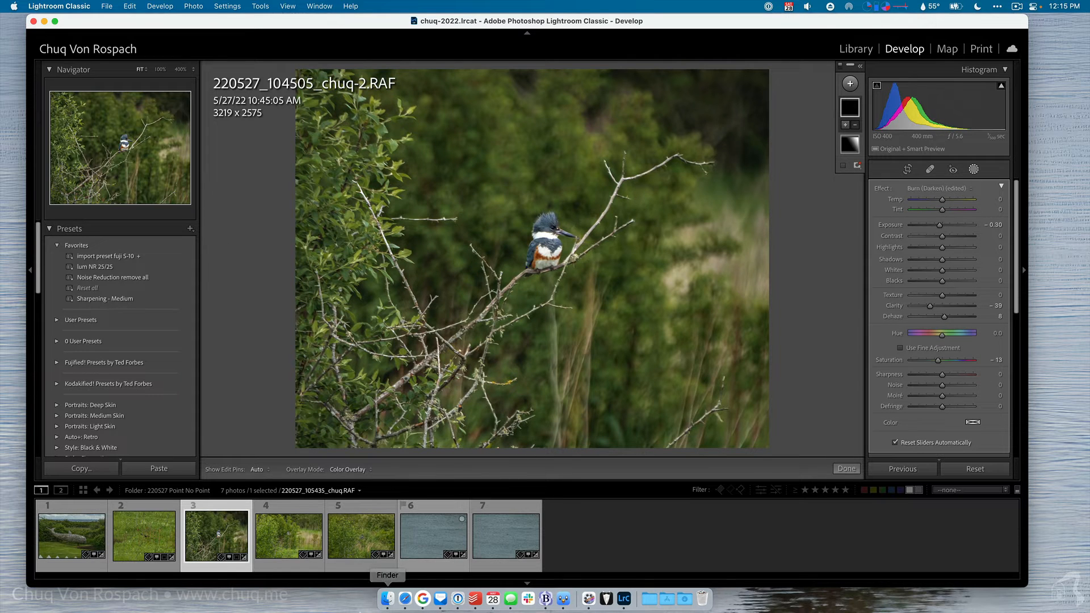
Synchronize the third photo's settings, including masking, to the fourth and fifth photos.
{"action": "left_click", "coordinate": [346, 548], "text": "shift"}
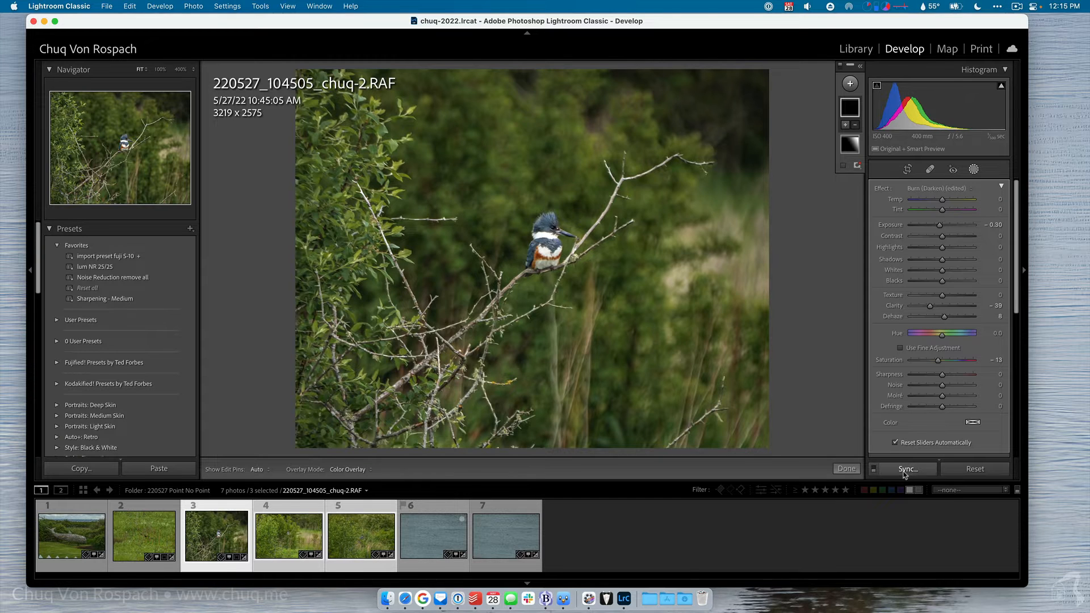
{"action": "left_click", "coordinate": [907, 469]}
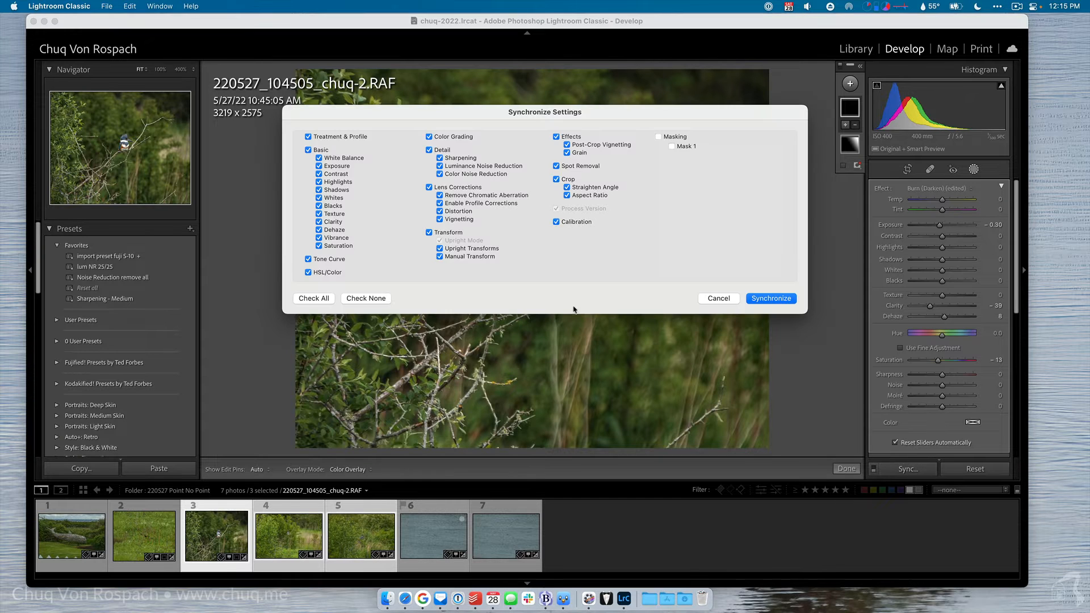
{"action": "left_click", "coordinate": [673, 138]}
{"action": "left_click", "coordinate": [762, 300]}
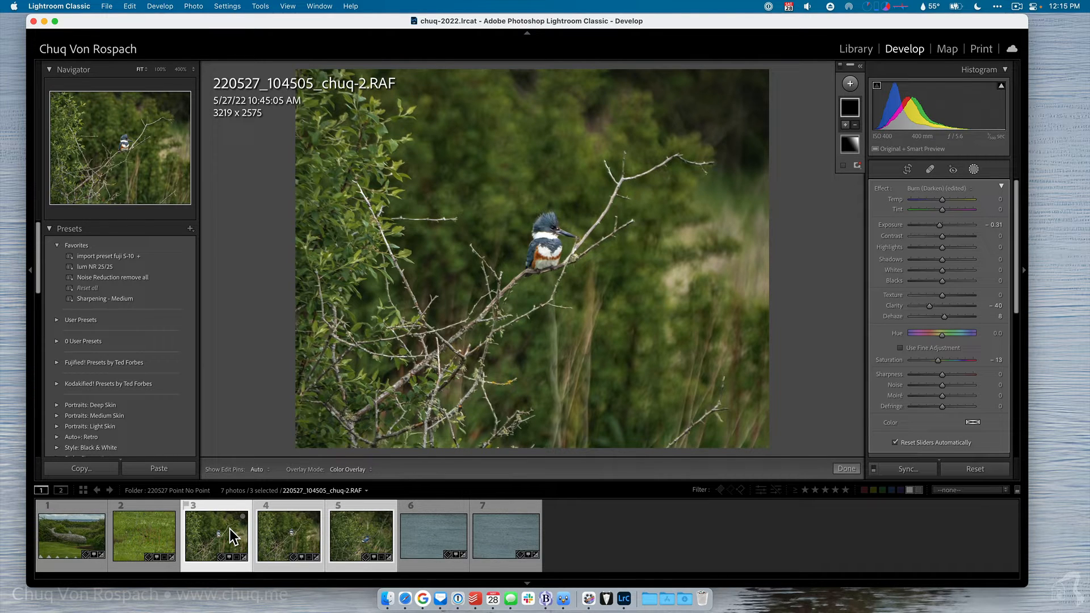
Recrop the fourth photo to a vertical 4 x 5 frame of about 2337 x 2922 pixels around the kingfisher.
{"action": "left_click", "coordinate": [276, 544]}
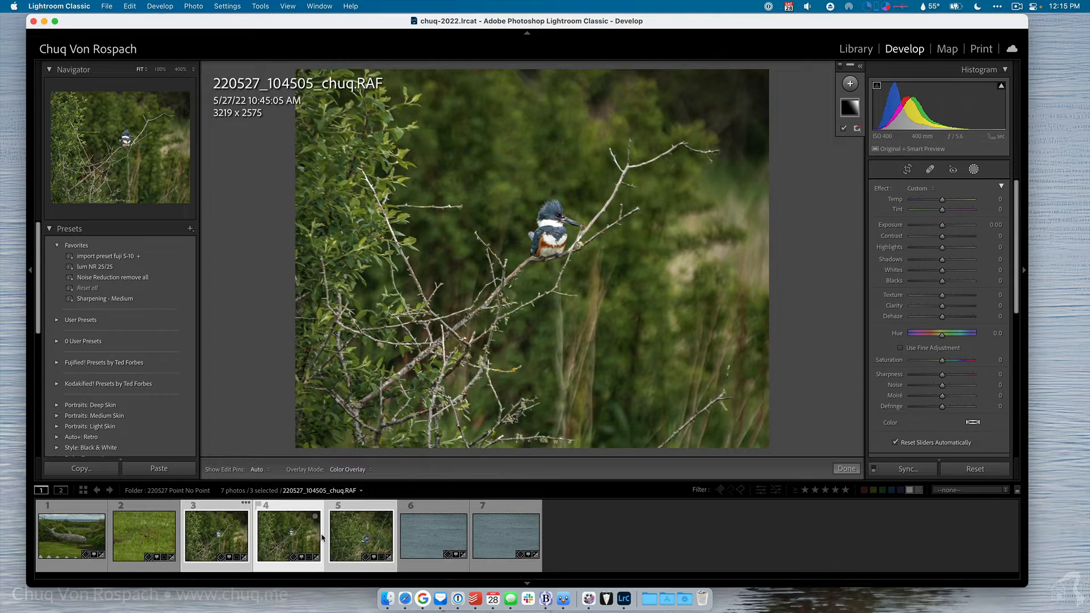
{"action": "left_click", "coordinate": [332, 542]}
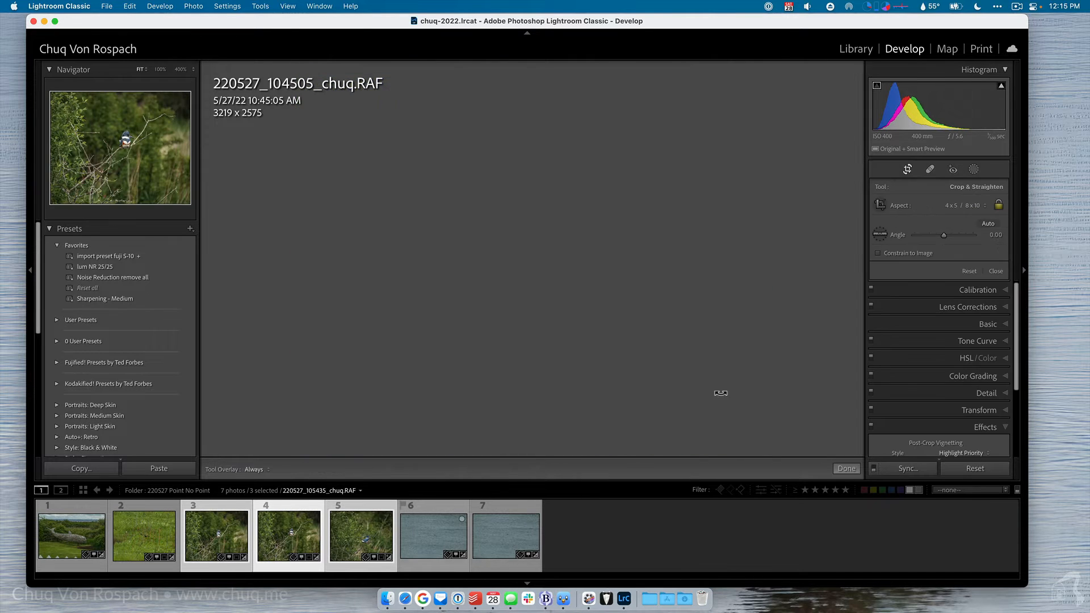
{"action": "key", "text": "r"}
{"action": "left_click_drag", "start_coordinate": [681, 147], "coordinate": [644, 126]}
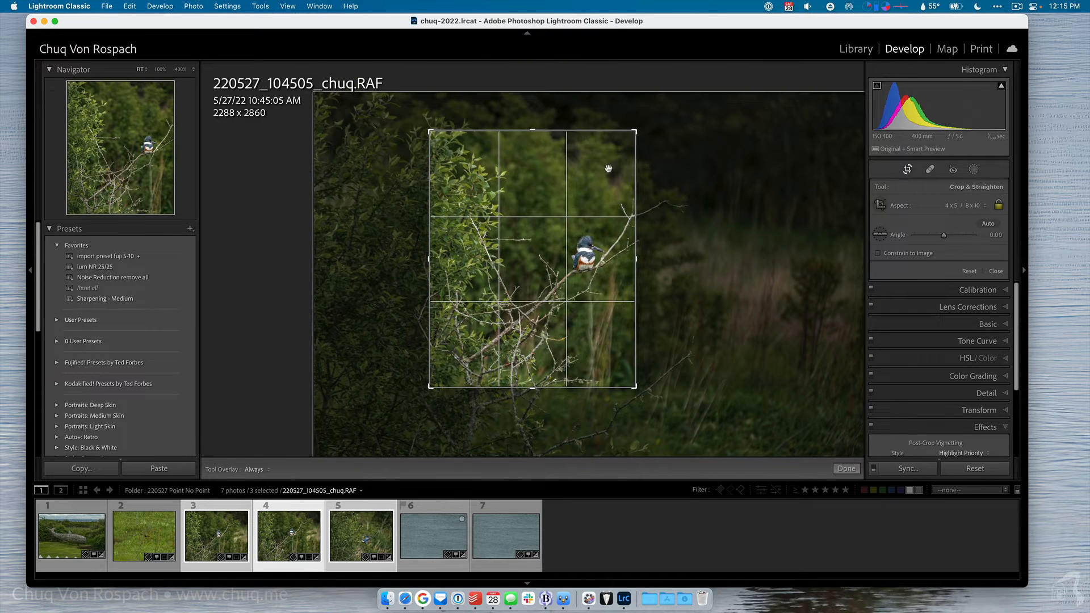
{"action": "left_click_drag", "start_coordinate": [562, 214], "coordinate": [513, 216]}
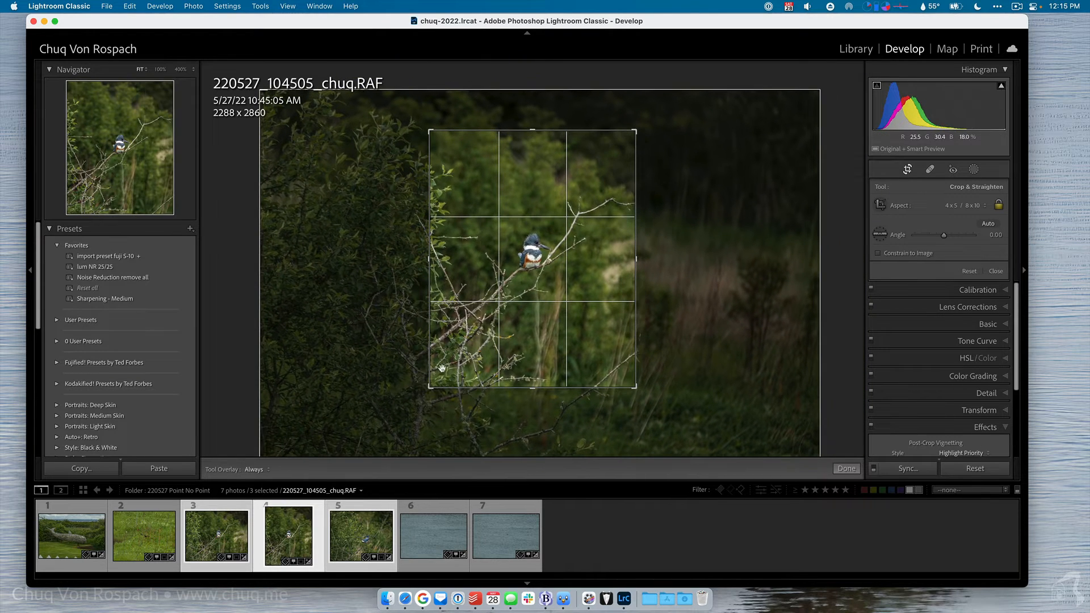
{"action": "left_click_drag", "start_coordinate": [429, 387], "coordinate": [429, 392]}
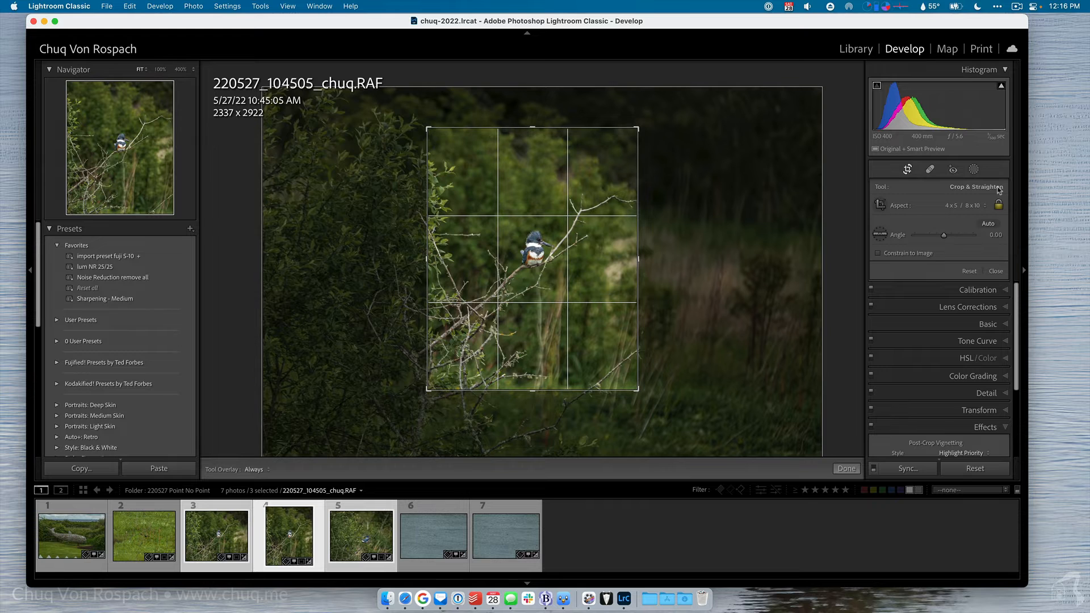
{"action": "left_click_drag", "start_coordinate": [627, 231], "coordinate": [626, 244]}
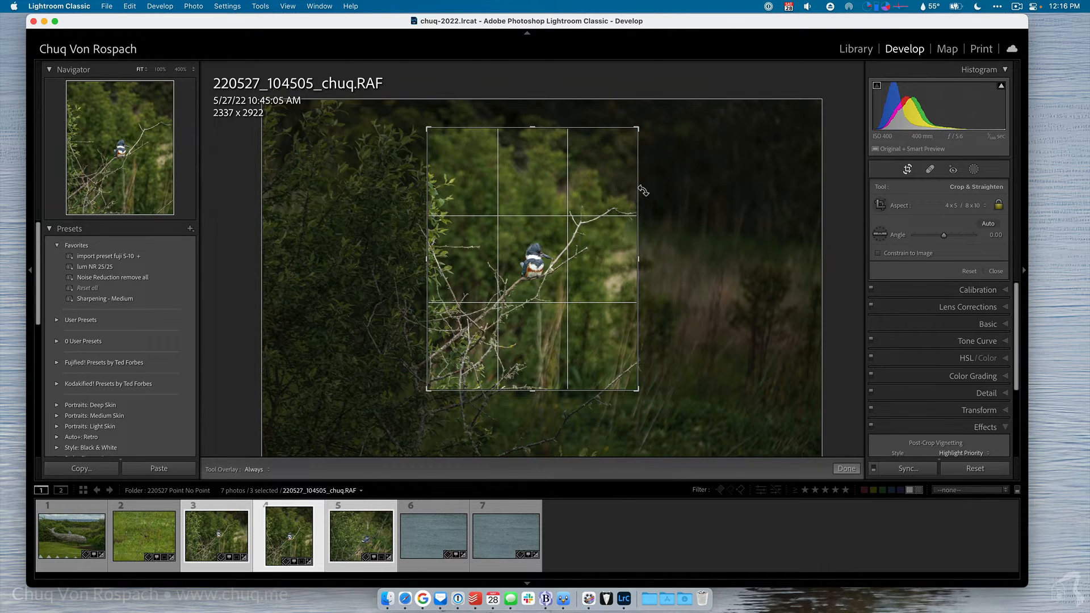
{"action": "key", "text": "Return"}
Reposition the fifth photo's crop so the kingfisher sits slightly left of the frame's centre.
{"action": "key", "text": "Right"}
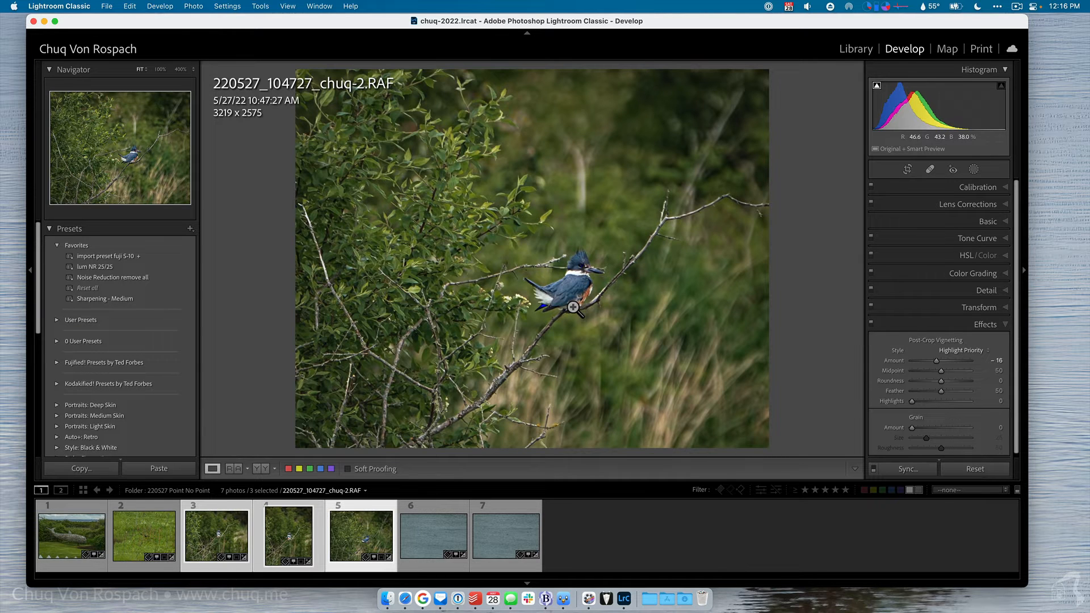
{"action": "key", "text": "r"}
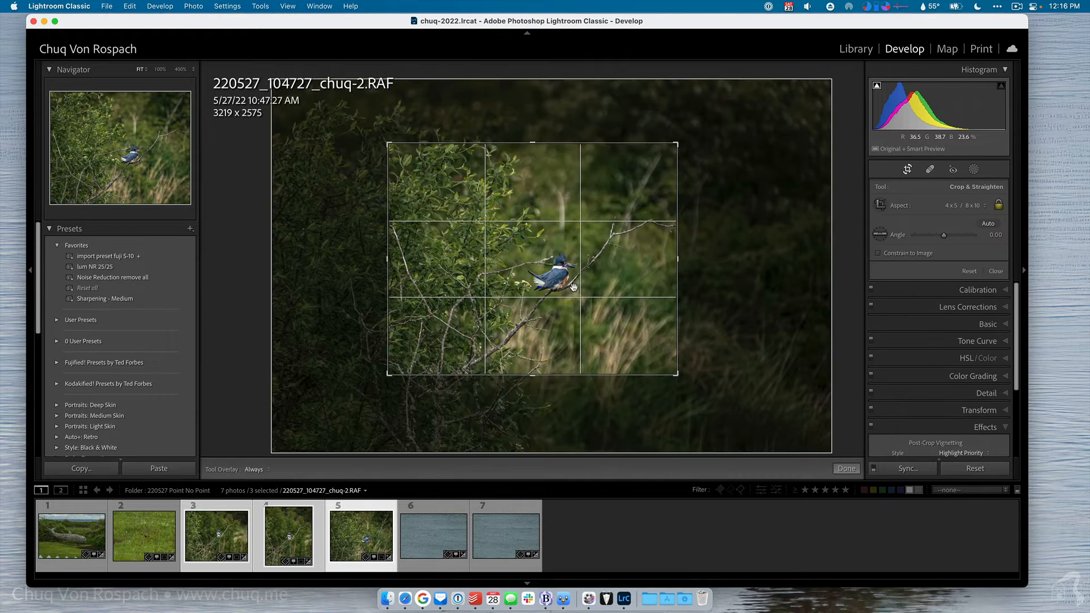
{"action": "left_click_drag", "start_coordinate": [548, 266], "coordinate": [539, 278]}
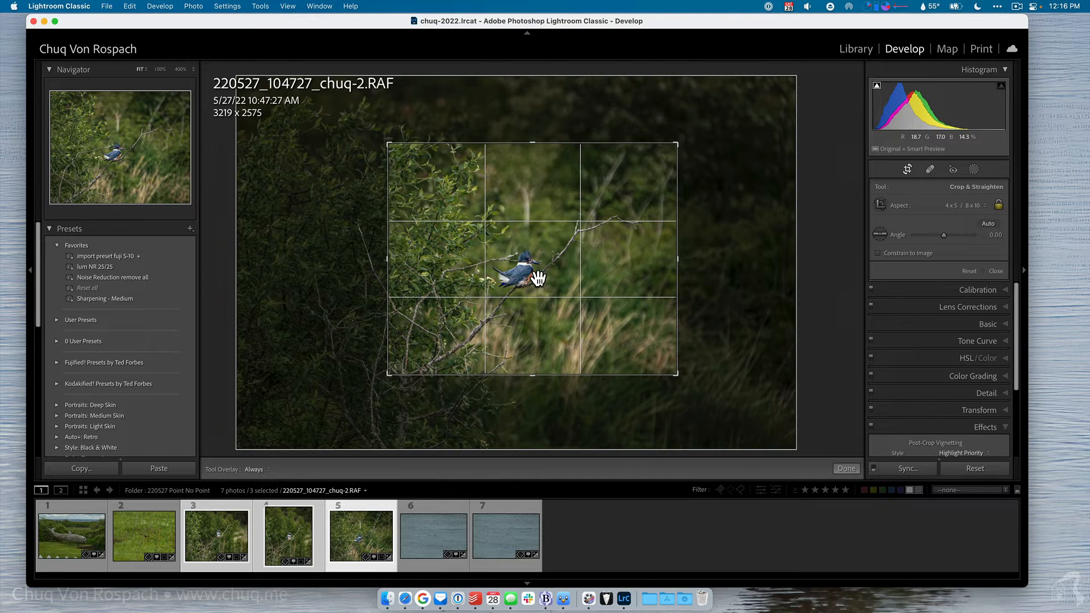
{"action": "key", "text": "Return"}
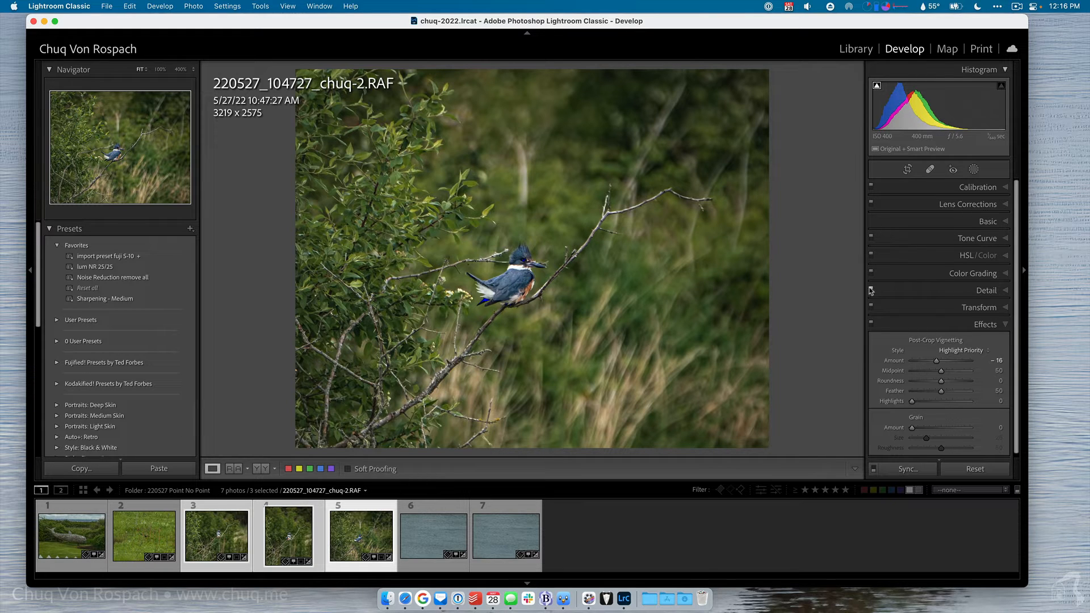
Set the fifth photo's blacks to +39 and exposure to +0.40.
{"action": "left_click", "coordinate": [980, 223]}
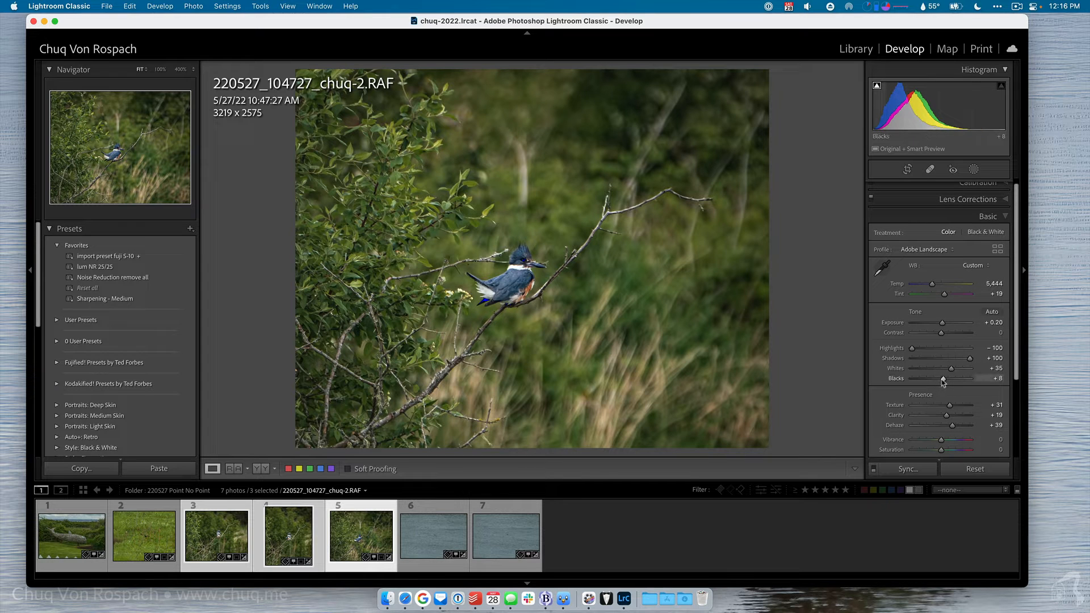
{"action": "left_click_drag", "start_coordinate": [941, 380], "coordinate": [953, 380]}
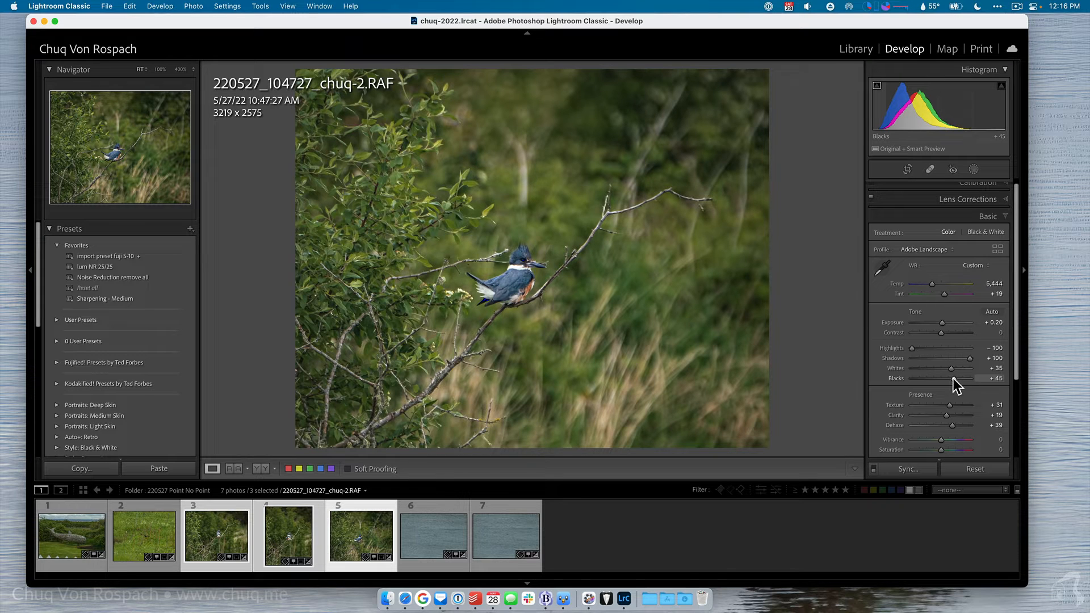
{"action": "left_click_drag", "start_coordinate": [954, 381], "coordinate": [953, 380]}
{"action": "left_click_drag", "start_coordinate": [942, 325], "coordinate": [943, 324]}
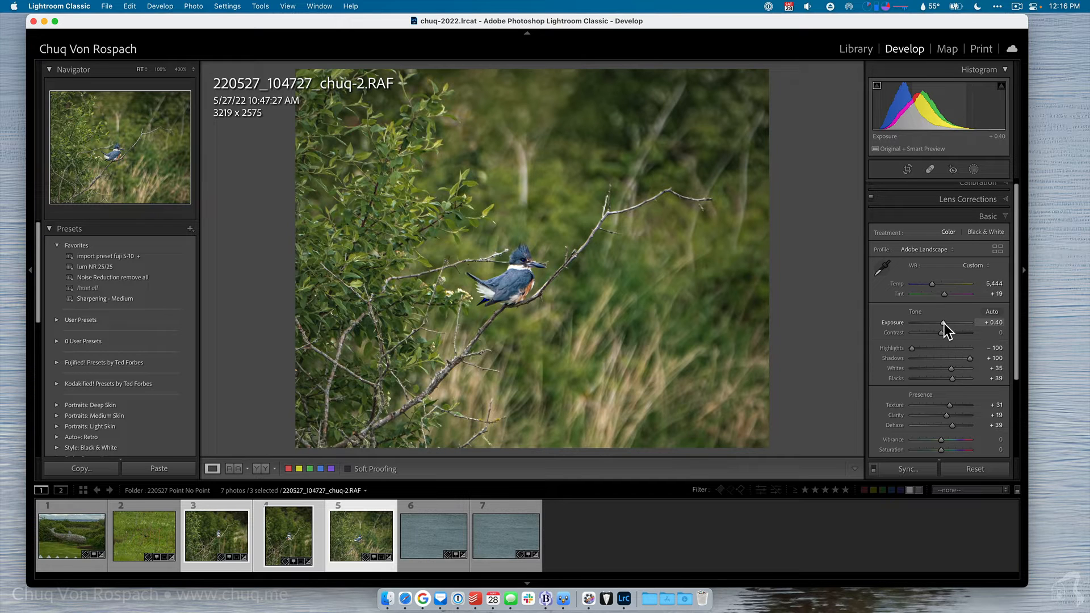
{"action": "scroll", "coordinate": [936, 386], "scroll_direction": "down", "scroll_amount": 4}
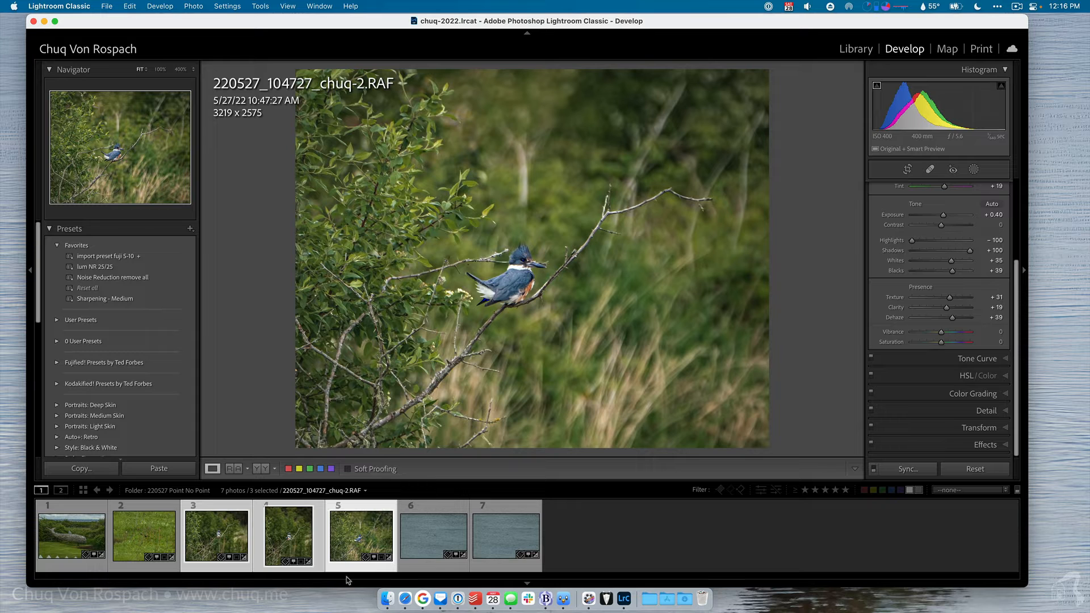
Crop the sixth photo to a 4 x 5 frame of about 2896 x 2317 pixels centred on the swimming bird.
{"action": "left_click", "coordinate": [437, 542]}
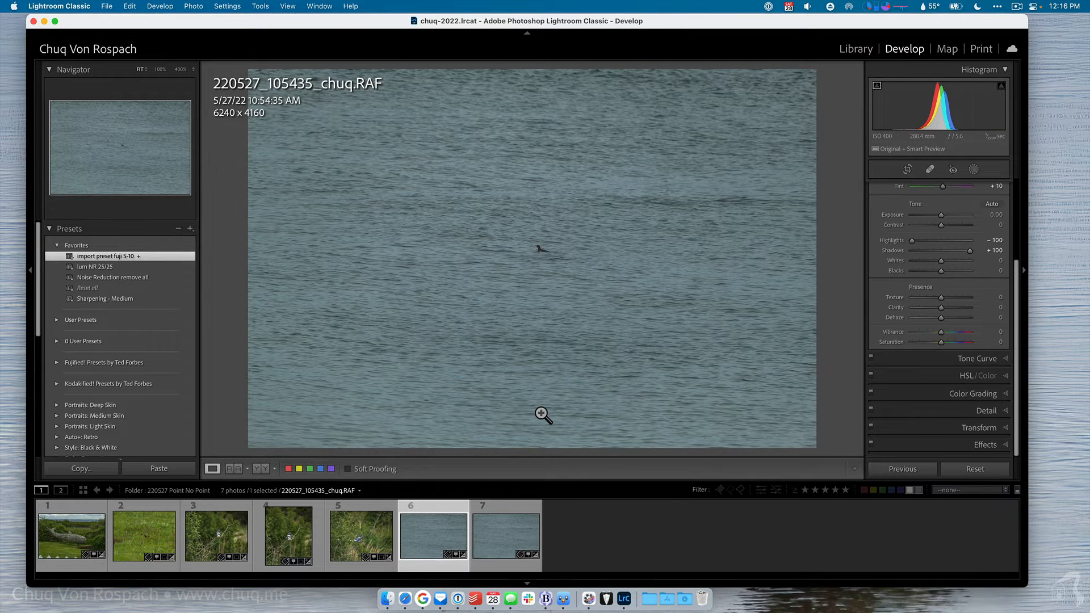
{"action": "key", "text": "r"}
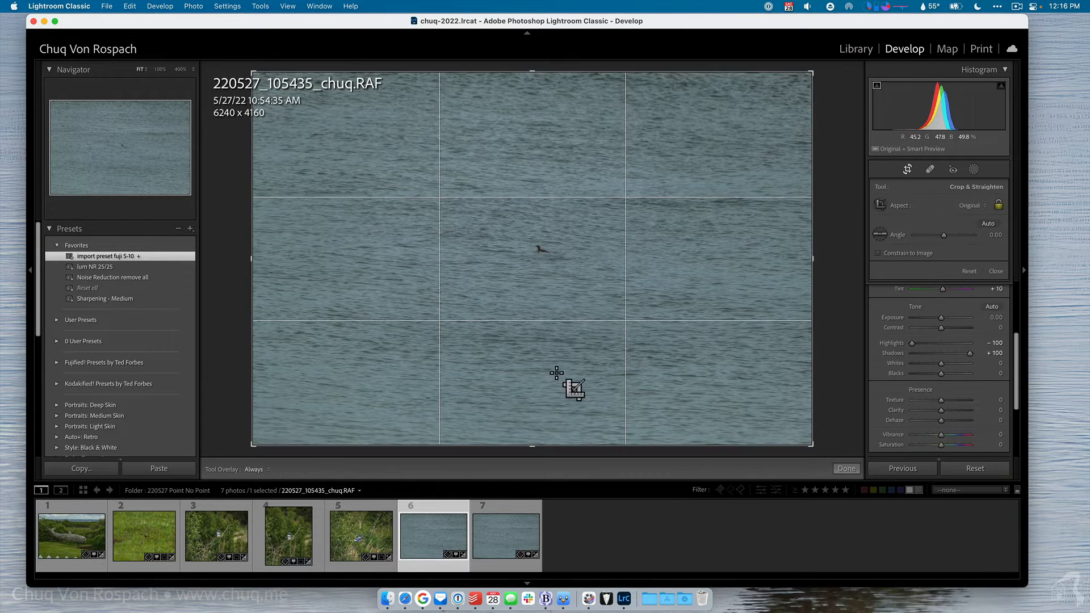
{"action": "left_click", "coordinate": [973, 208]}
{"action": "left_click", "coordinate": [967, 244]}
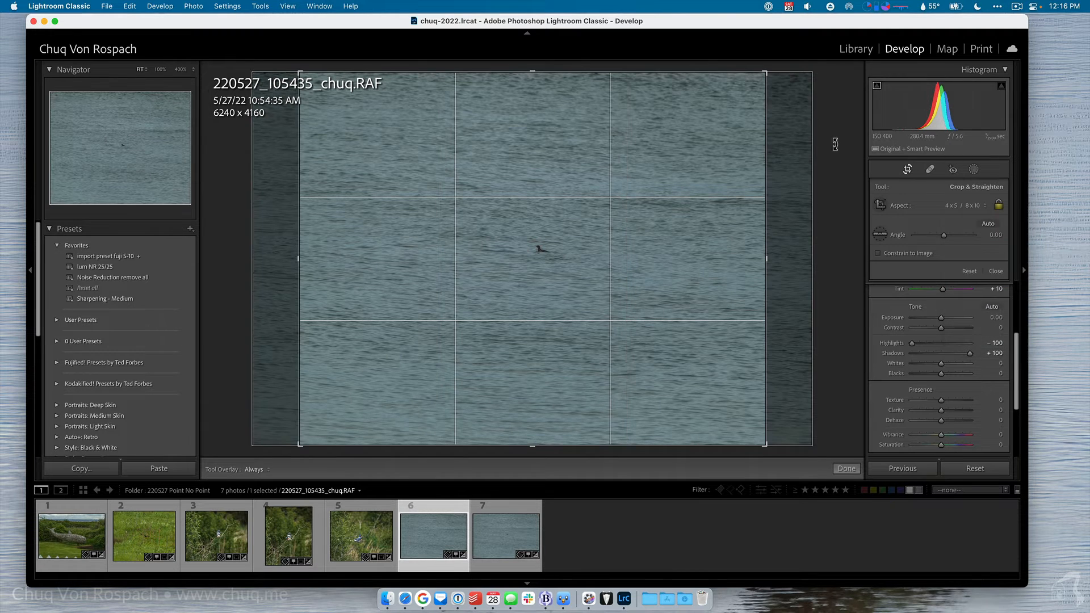
{"action": "left_click_drag", "start_coordinate": [764, 72], "coordinate": [658, 163]}
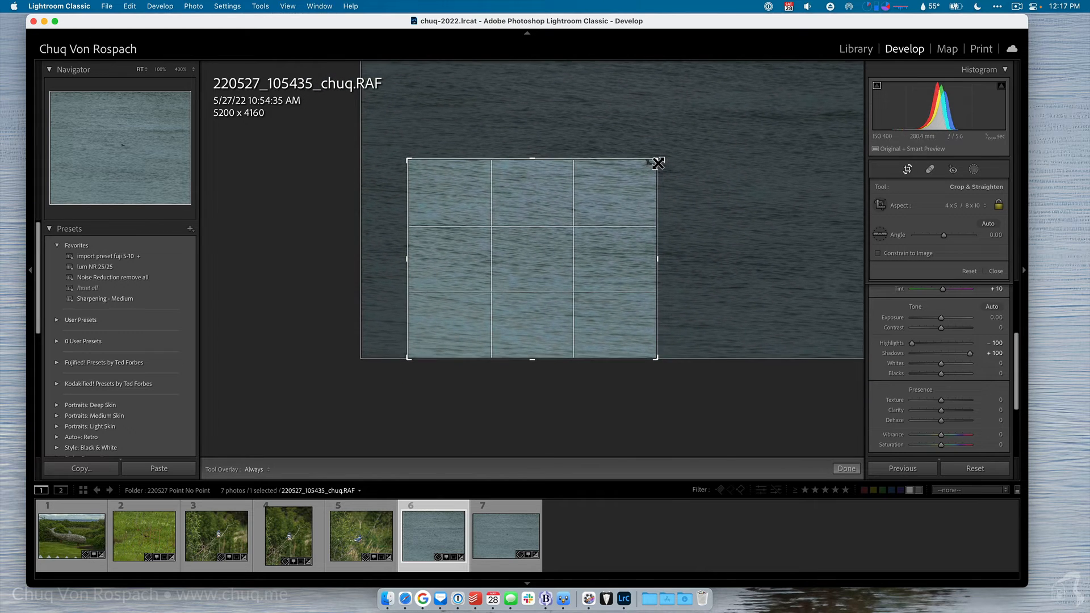
{"action": "left_click_drag", "start_coordinate": [602, 242], "coordinate": [484, 334]}
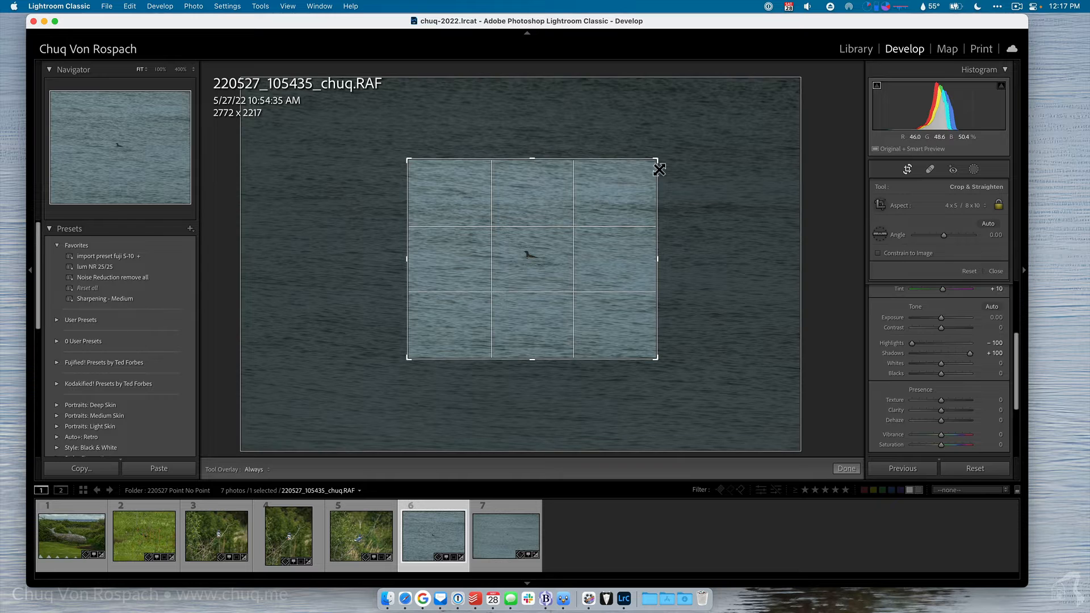
{"action": "left_click_drag", "start_coordinate": [657, 160], "coordinate": [664, 158]}
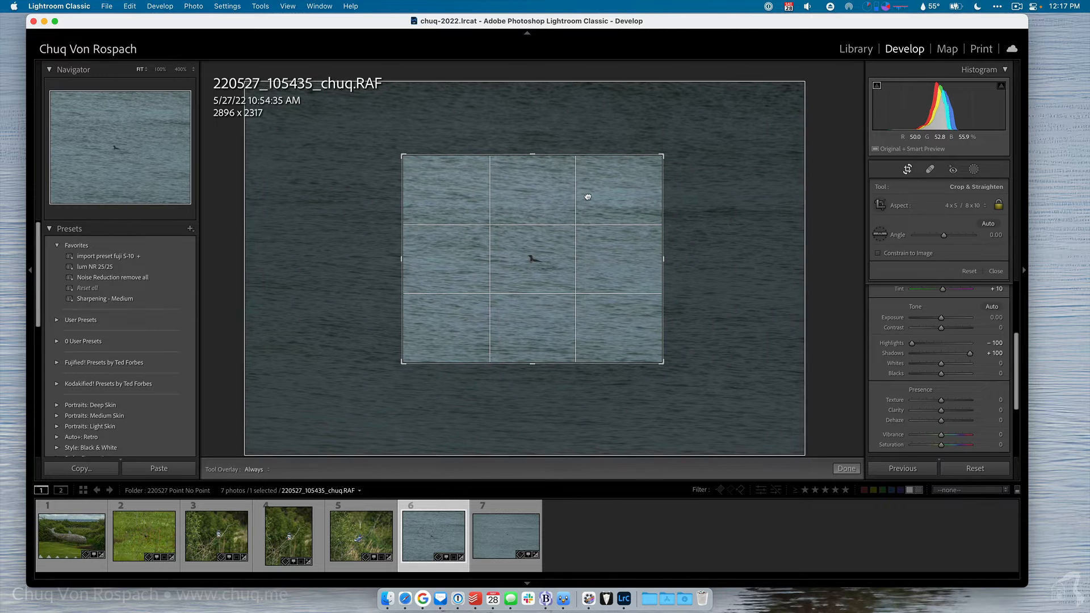
{"action": "key", "text": "Return"}
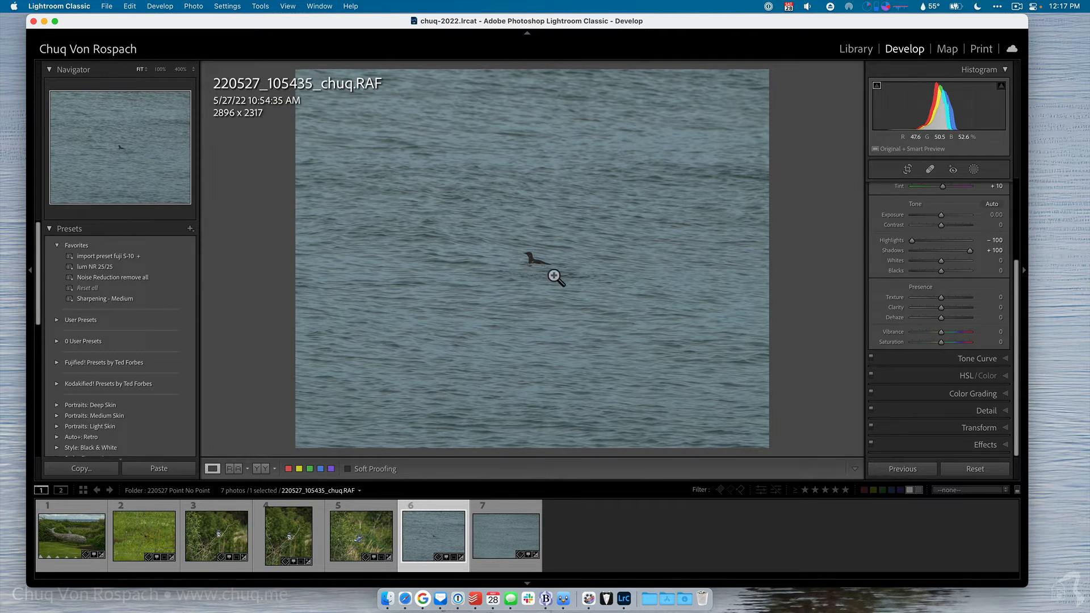
Set the sixth photo's exposure to +0.60 and inspect the bird at 100% magnification.
{"action": "left_click", "coordinate": [543, 260]}
{"action": "left_click", "coordinate": [544, 260]}
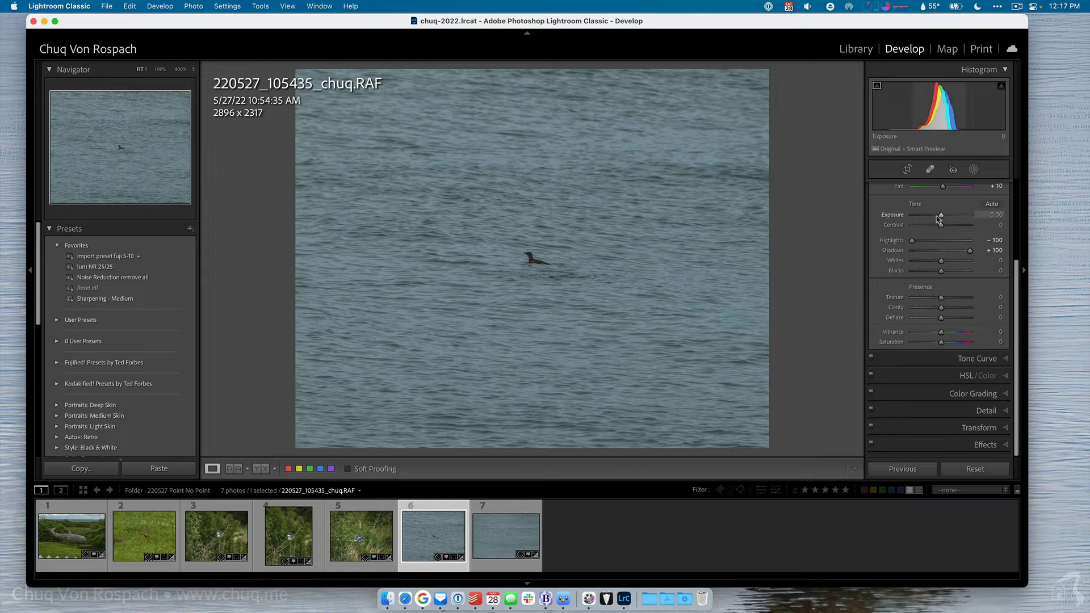
{"action": "left_click_drag", "start_coordinate": [940, 217], "coordinate": [941, 216]}
{"action": "left_click", "coordinate": [529, 266]}
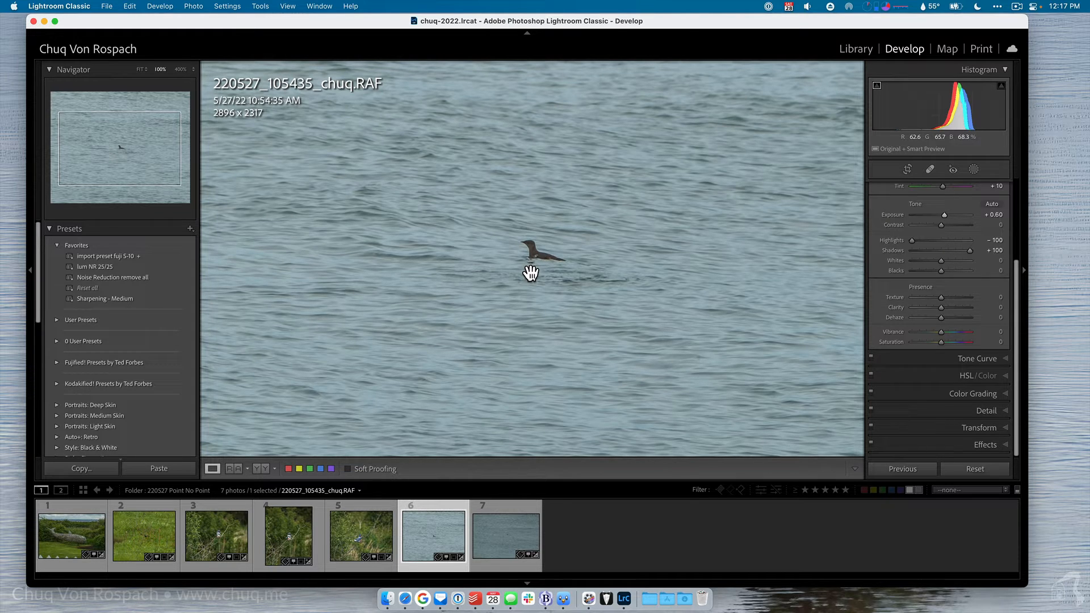
{"action": "left_click", "coordinate": [529, 272]}
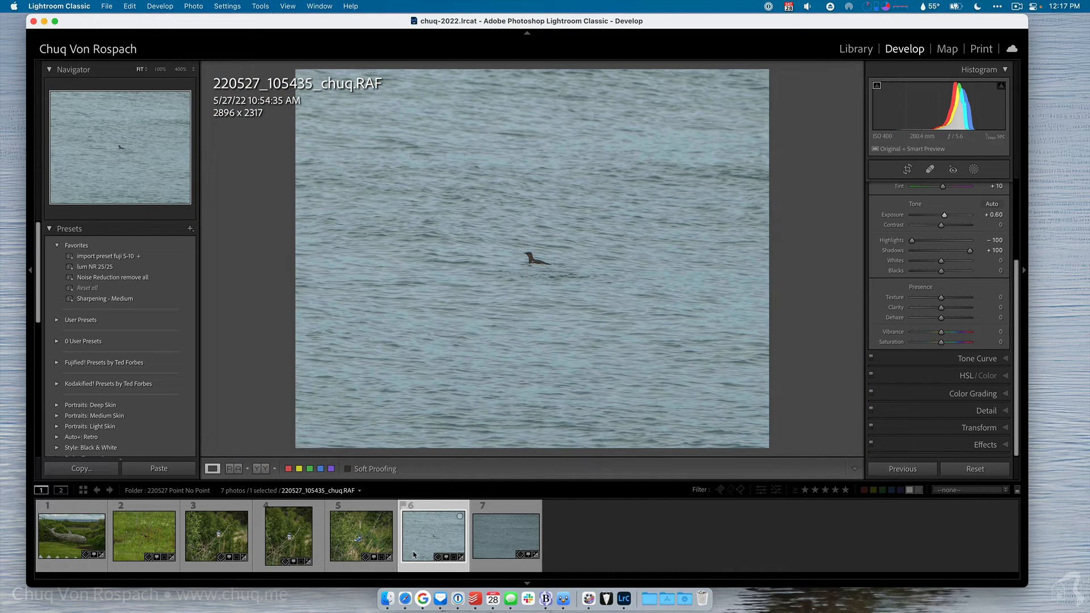
Rate the sixth and seventh photos two stars each.
{"action": "key", "text": "super+Right"}
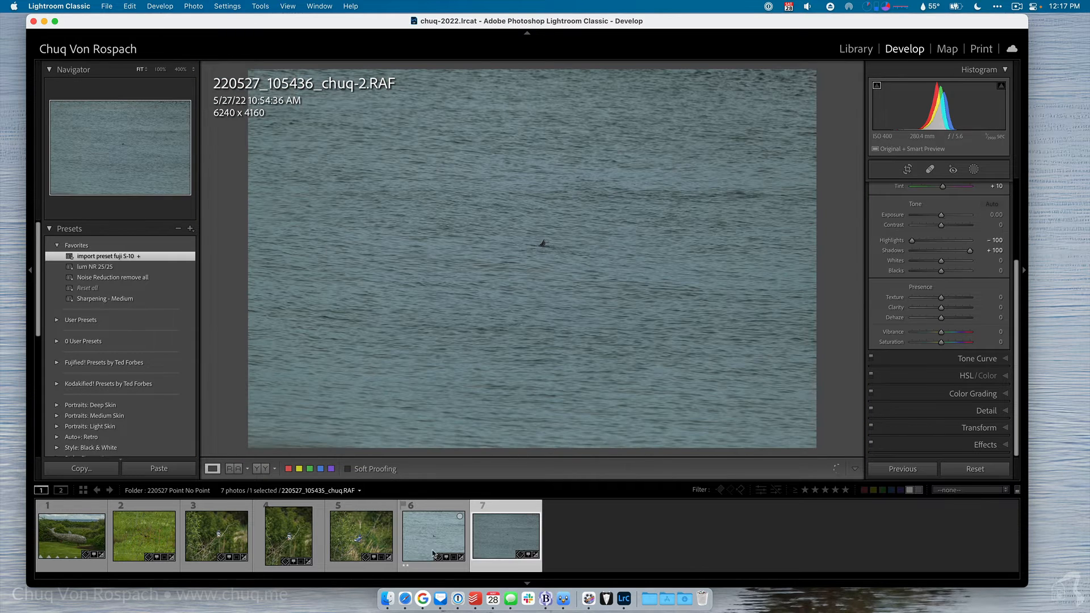
{"action": "key", "text": "2"}
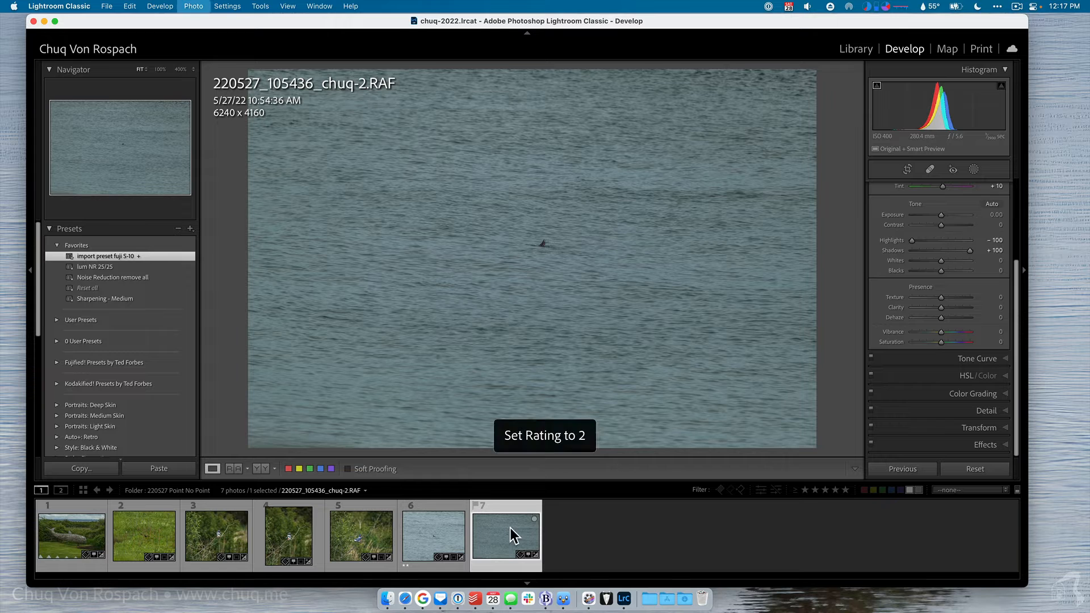
Recrop the second photo to about 2681 x 2145 pixels with the flying bird above and right of the frame's centre.
{"action": "left_click", "coordinate": [146, 545]}
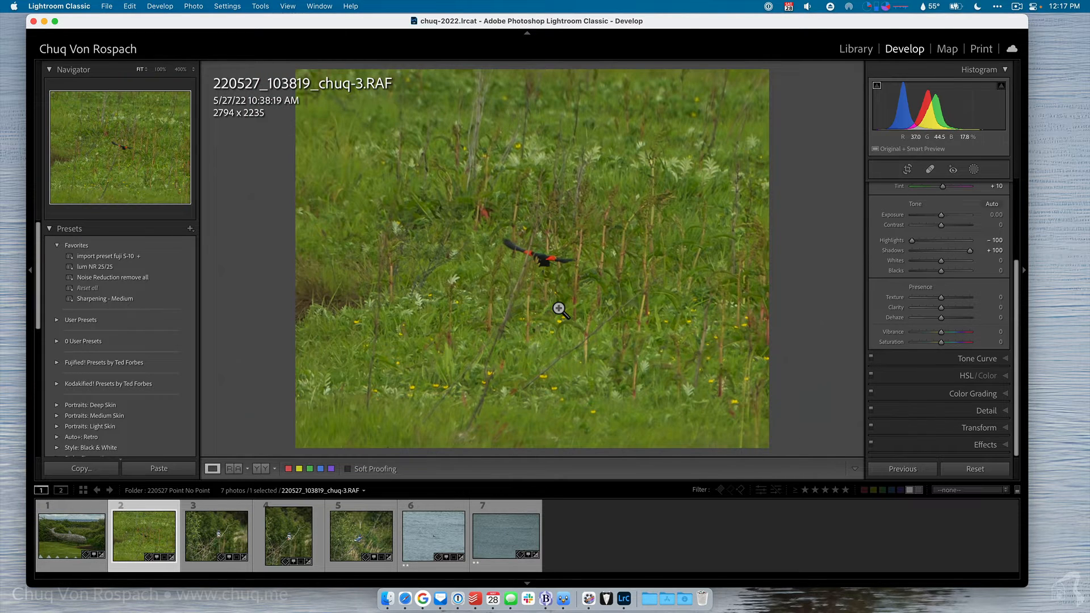
{"action": "key", "text": "r"}
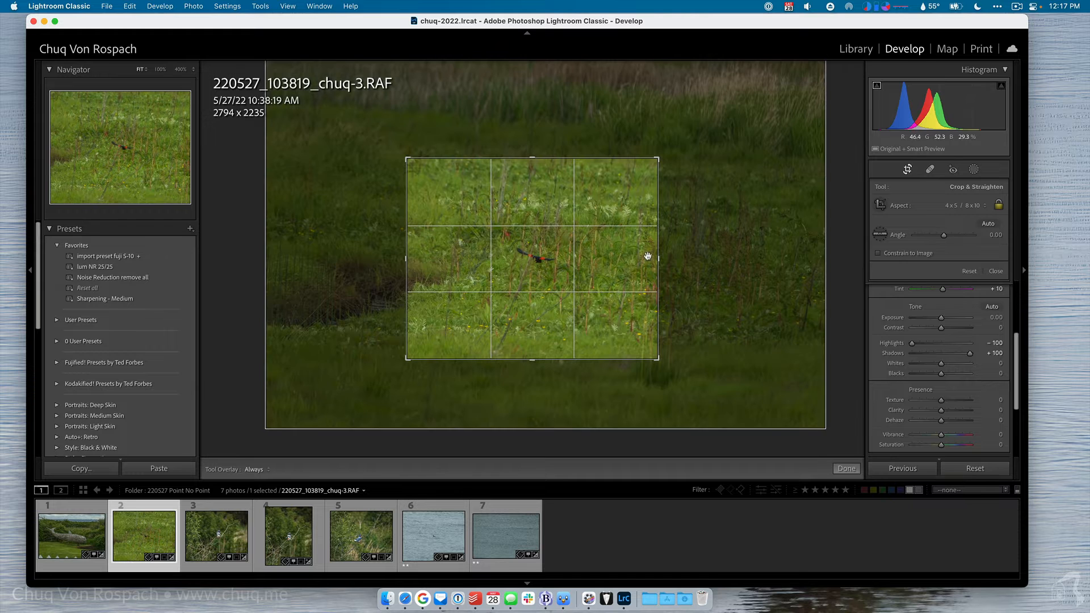
{"action": "left_click_drag", "start_coordinate": [657, 161], "coordinate": [656, 164]}
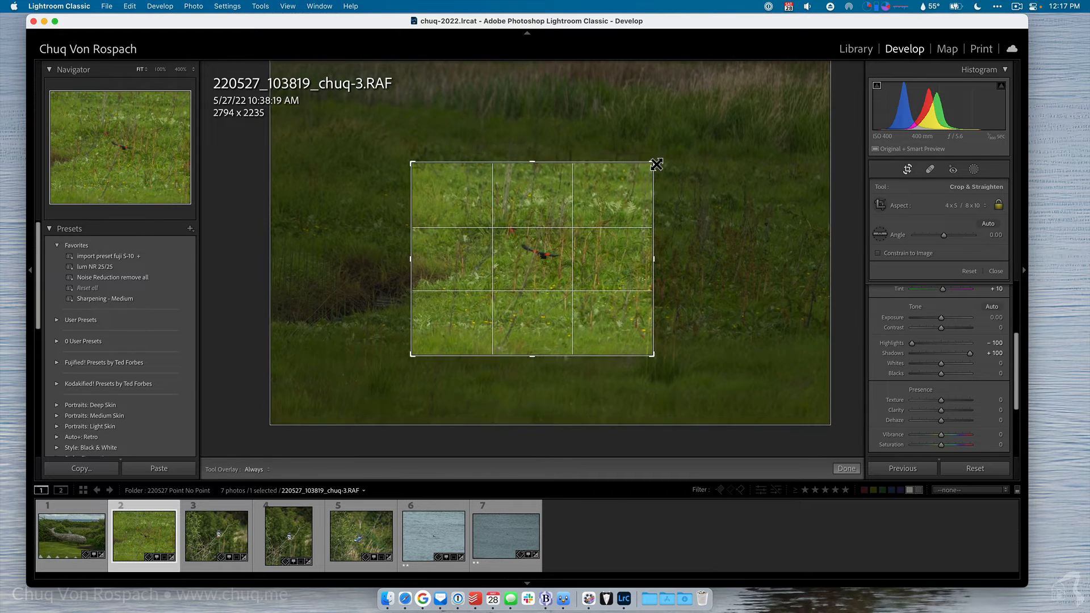
{"action": "left_click_drag", "start_coordinate": [593, 244], "coordinate": [610, 223]}
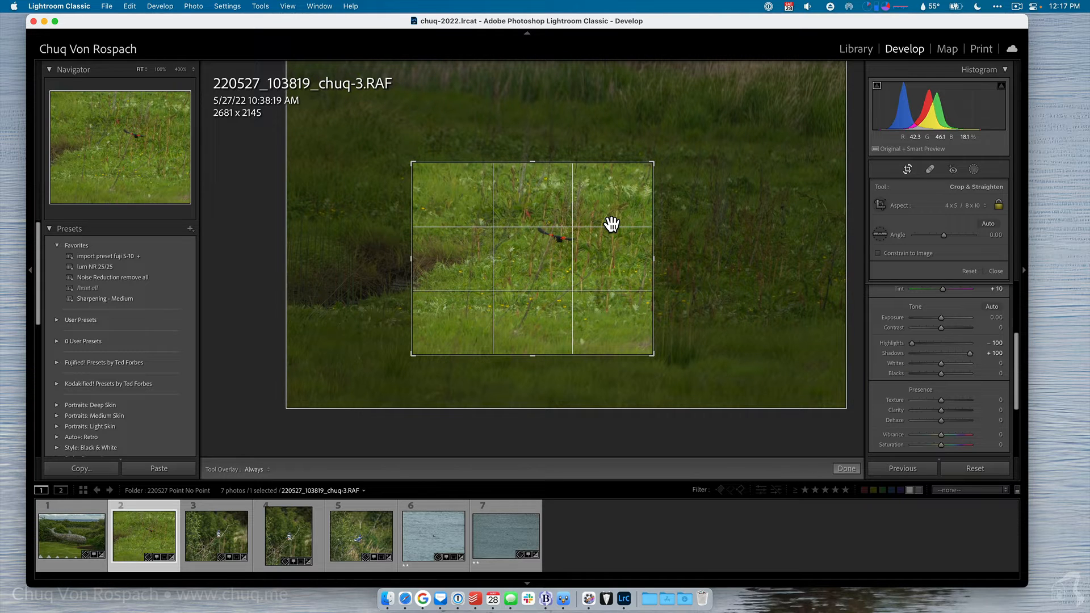
{"action": "key", "text": "Return"}
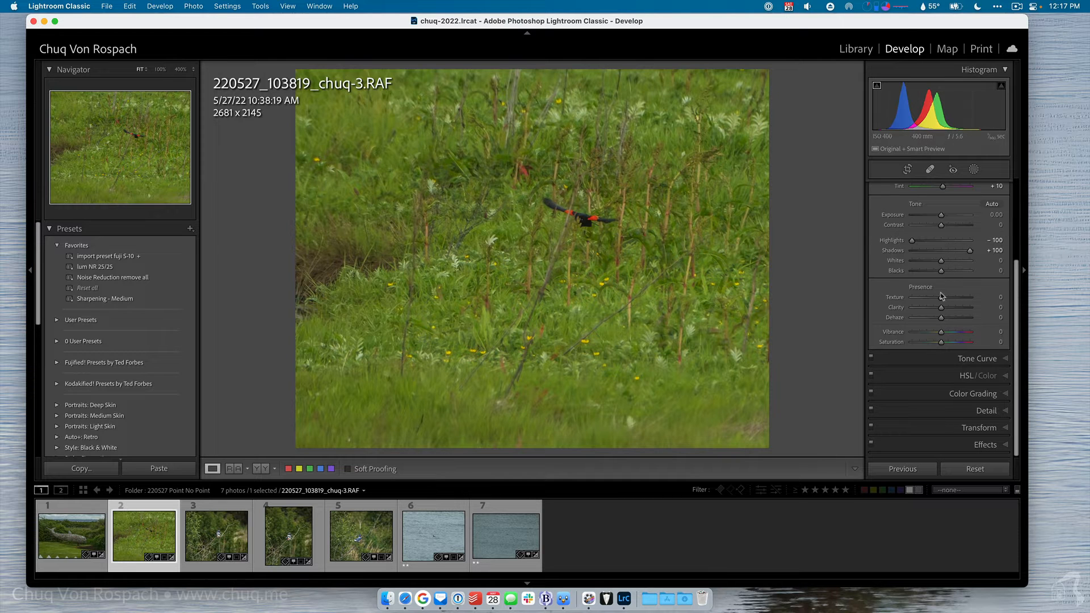
Apply the Reset all preset to the second photo and change its profile to Adobe Landscape.
{"action": "scroll", "coordinate": [942, 299], "scroll_direction": "up", "scroll_amount": 4}
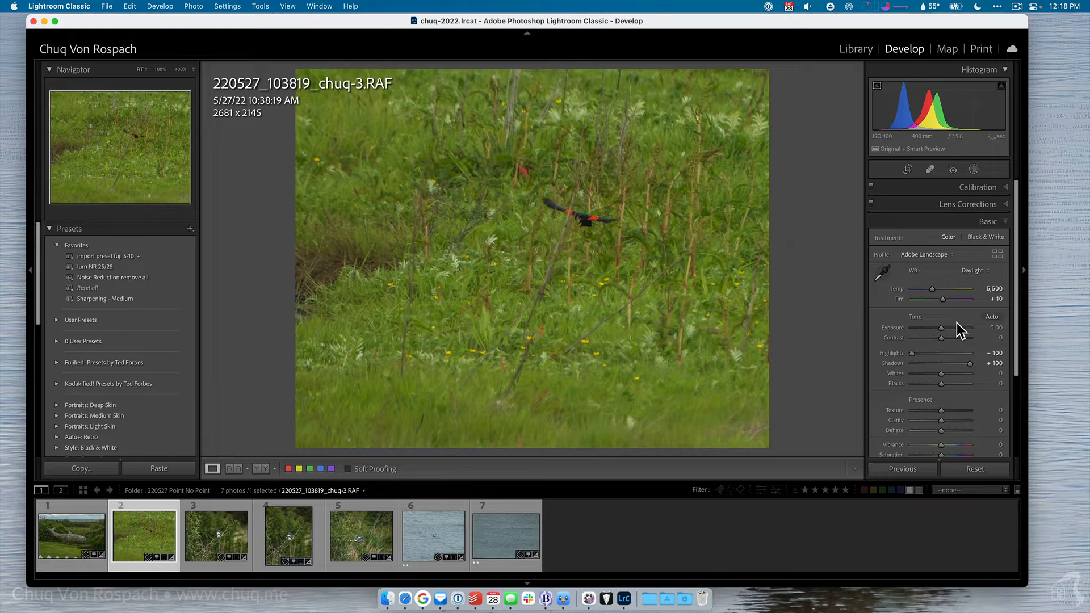
{"action": "scroll", "coordinate": [955, 322], "scroll_direction": "down", "scroll_amount": 5}
{"action": "scroll", "coordinate": [956, 322], "scroll_direction": "up", "scroll_amount": 5}
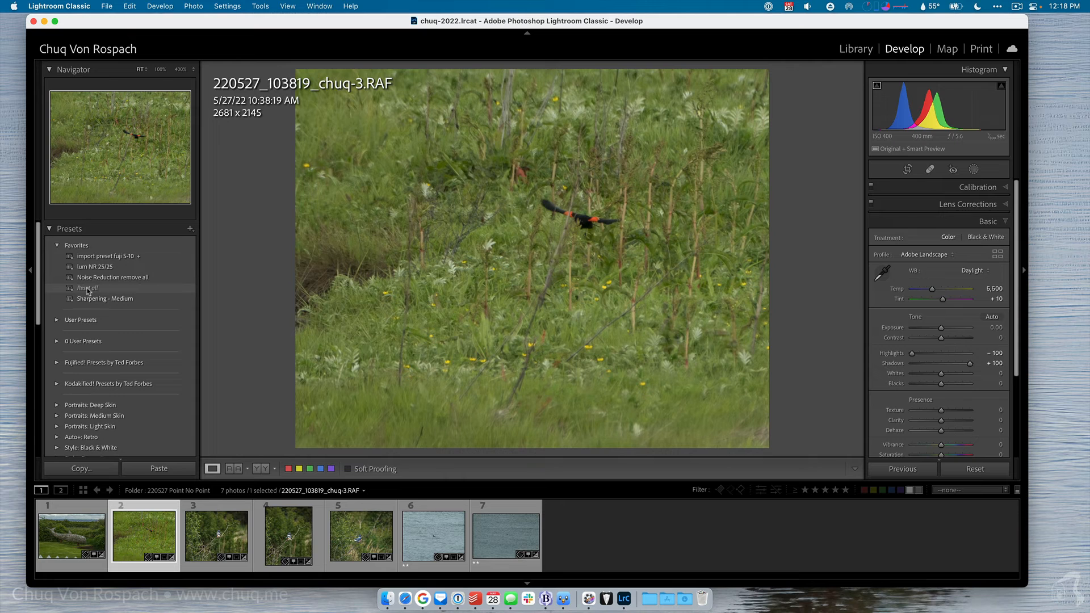
{"action": "left_click", "coordinate": [87, 287]}
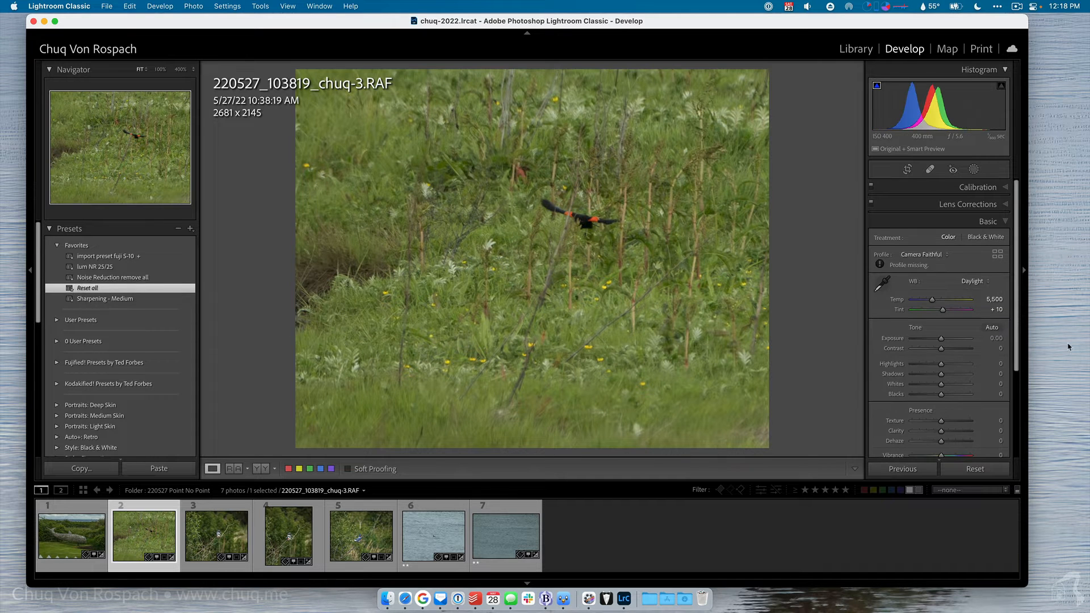
{"action": "scroll", "coordinate": [984, 369], "scroll_direction": "down", "scroll_amount": 5}
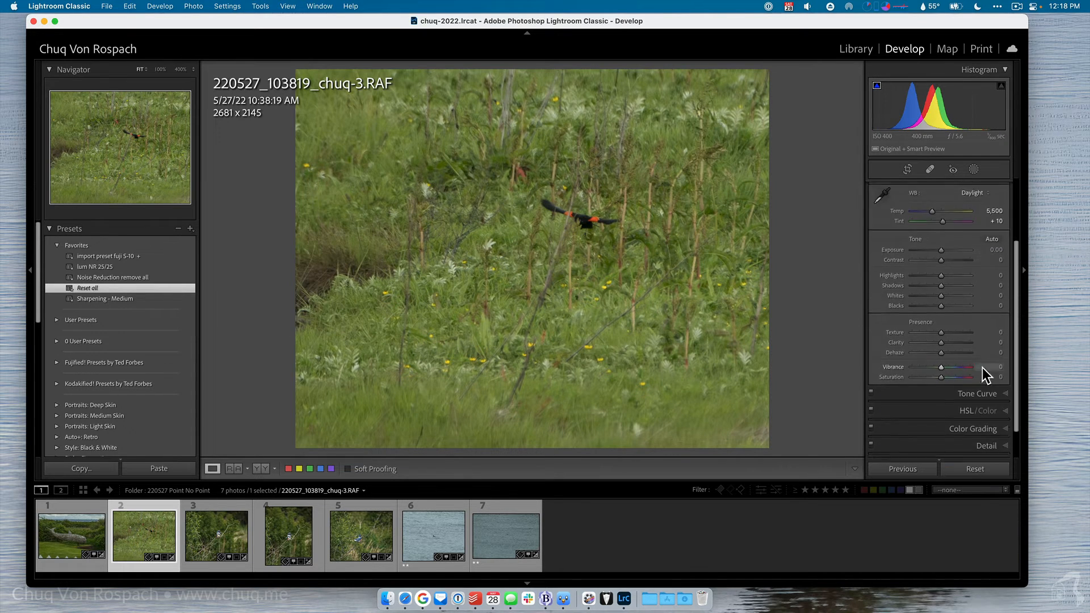
{"action": "scroll", "coordinate": [982, 369], "scroll_direction": "up", "scroll_amount": 4}
{"action": "left_click", "coordinate": [925, 241]}
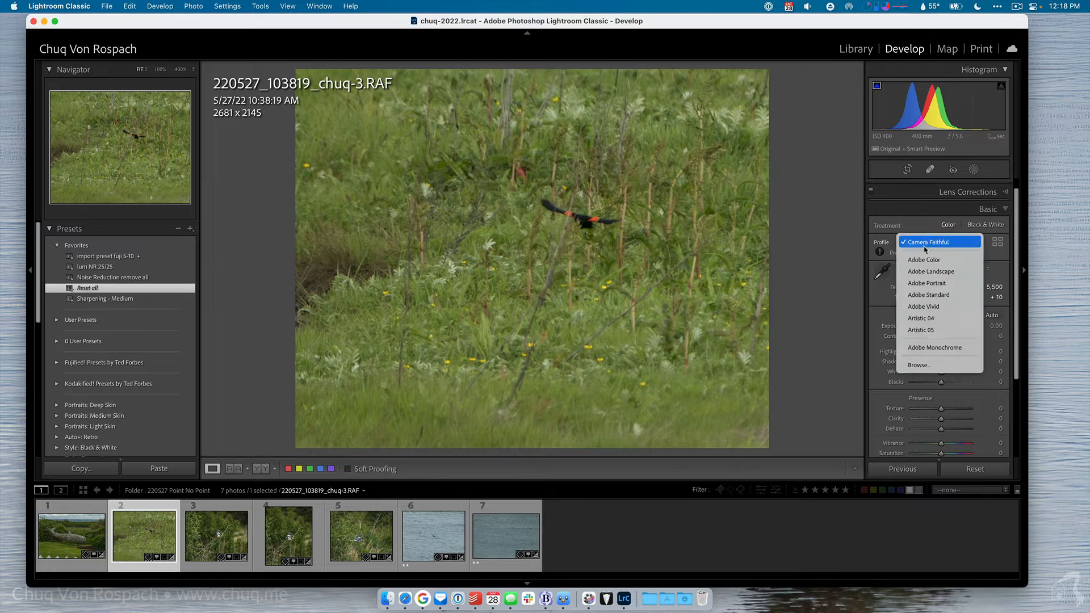
{"action": "left_click", "coordinate": [926, 271]}
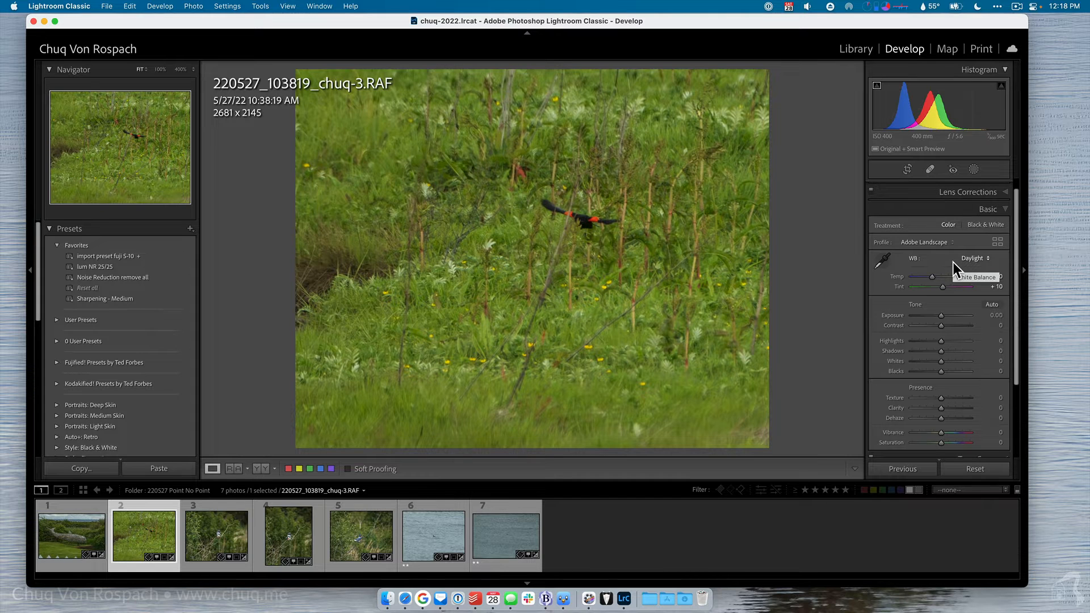
Apply the favorite preset "import preset fuji 5-10" to the second photo.
{"action": "scroll", "coordinate": [953, 263], "scroll_direction": "down", "scroll_amount": 4}
{"action": "scroll", "coordinate": [953, 263], "scroll_direction": "up", "scroll_amount": 4}
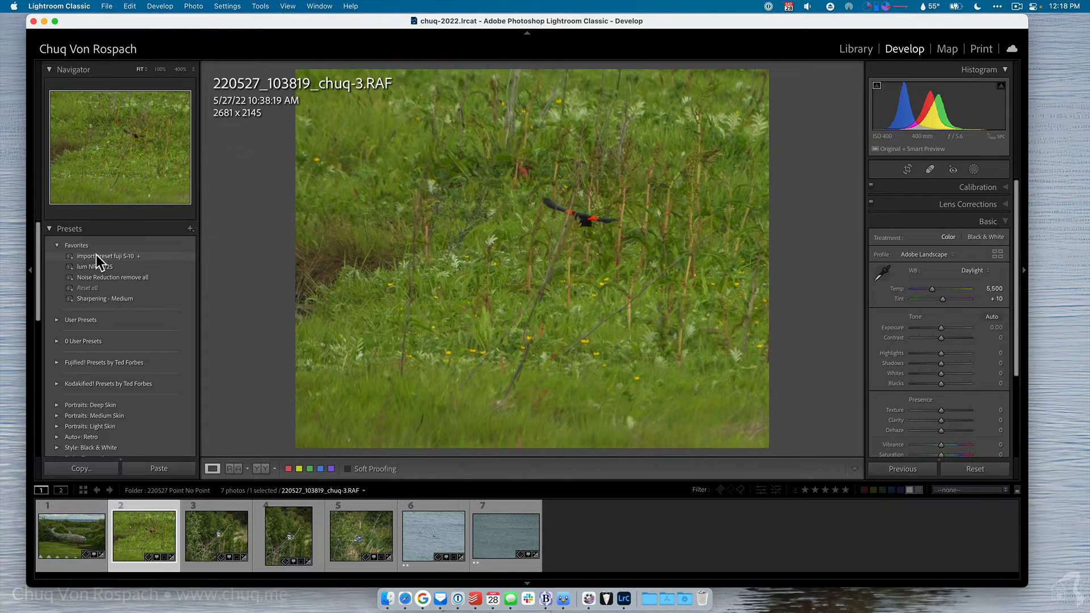
{"action": "left_click", "coordinate": [98, 256]}
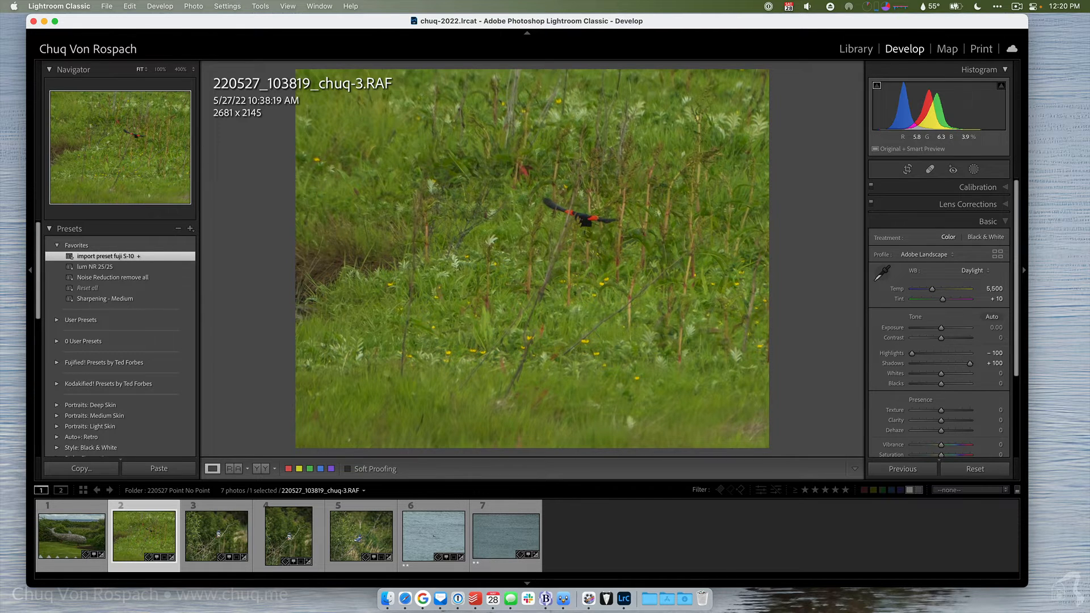
Set the second photo's whites to +56, blacks to -11, texture to +26, clarity to +19 and dehaze to +16.
{"action": "left_click", "coordinate": [591, 223]}
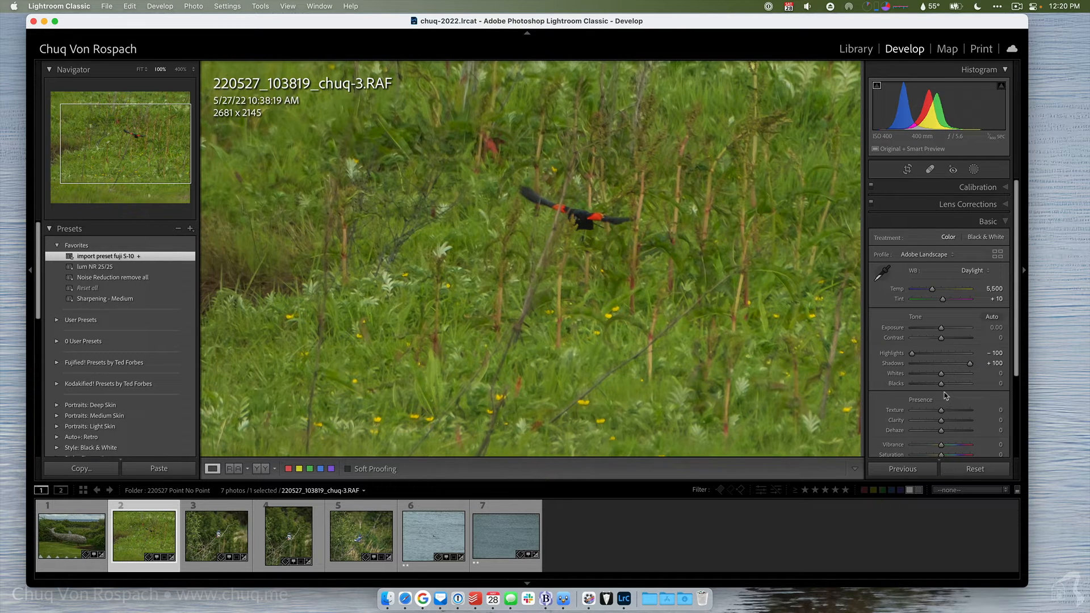
{"action": "left_click_drag", "start_coordinate": [941, 384], "coordinate": [957, 377]}
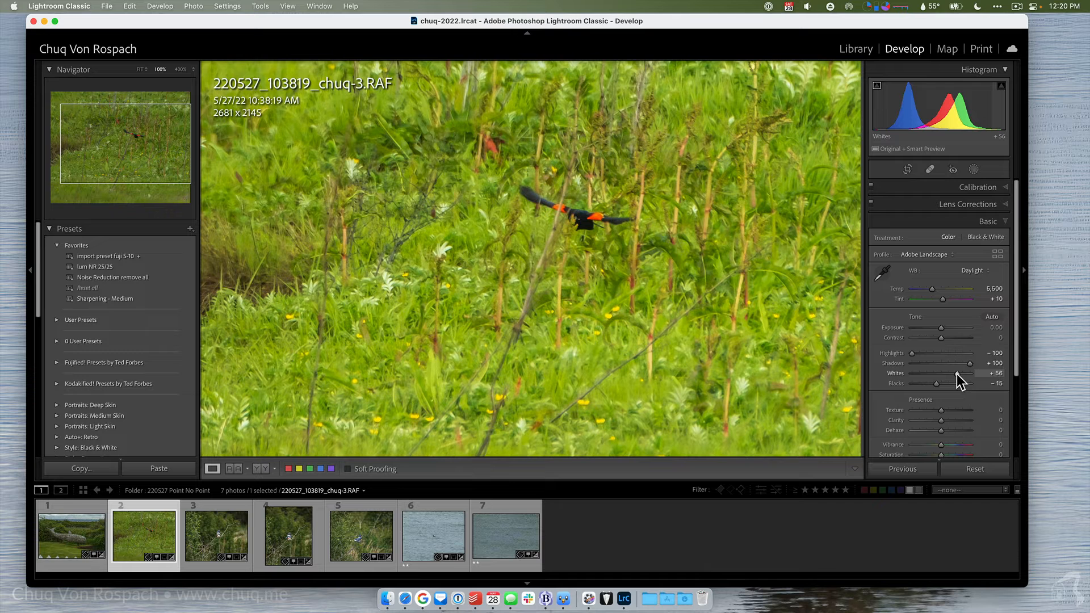
{"action": "left_click", "coordinate": [694, 317]}
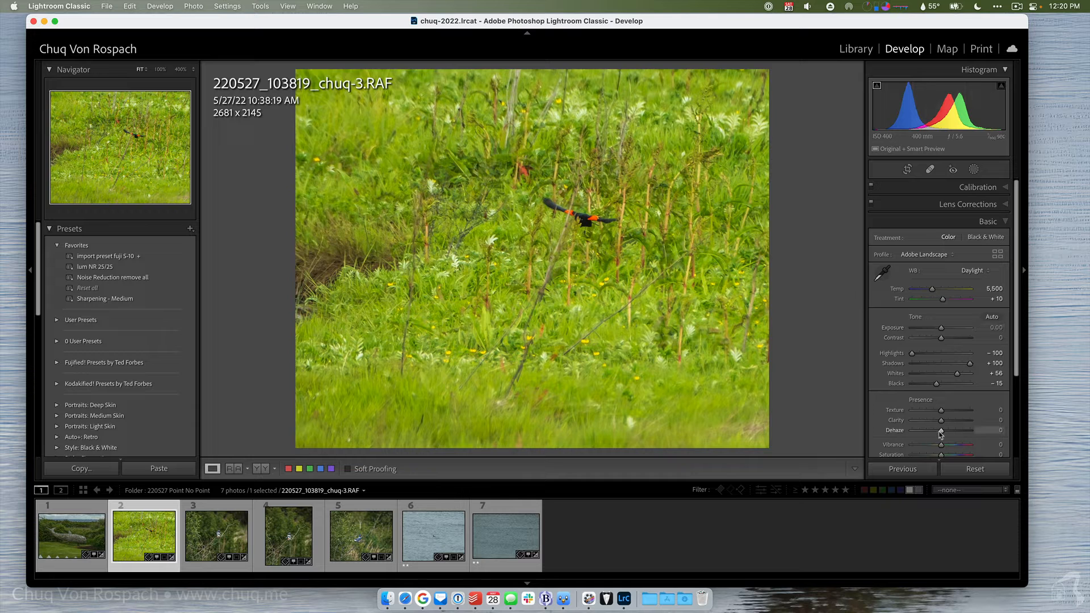
{"action": "left_click_drag", "start_coordinate": [940, 432], "coordinate": [945, 434]}
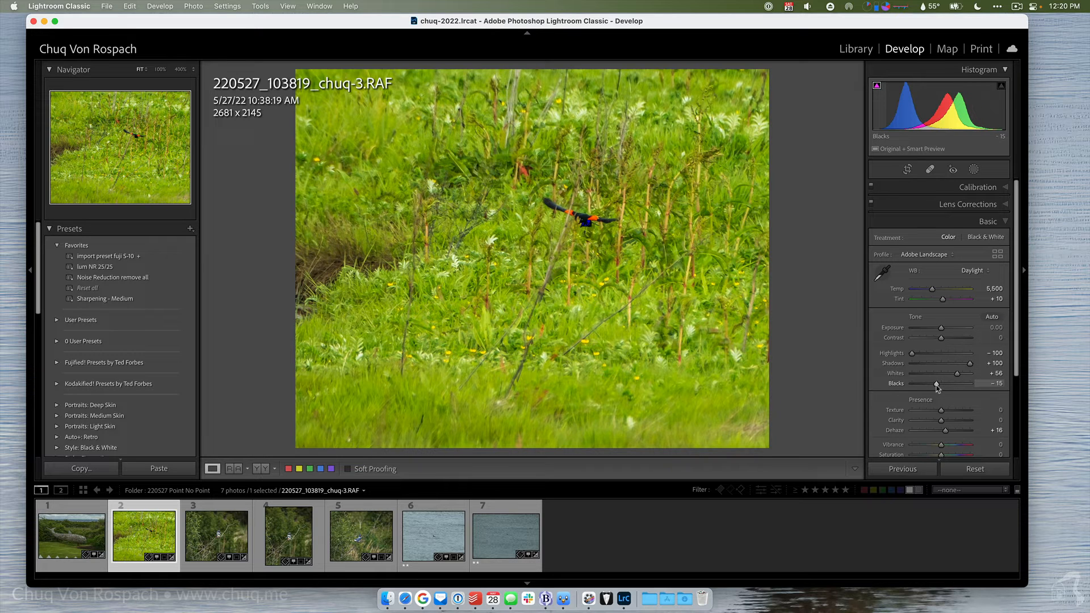
{"action": "left_click_drag", "start_coordinate": [936, 385], "coordinate": [948, 409]}
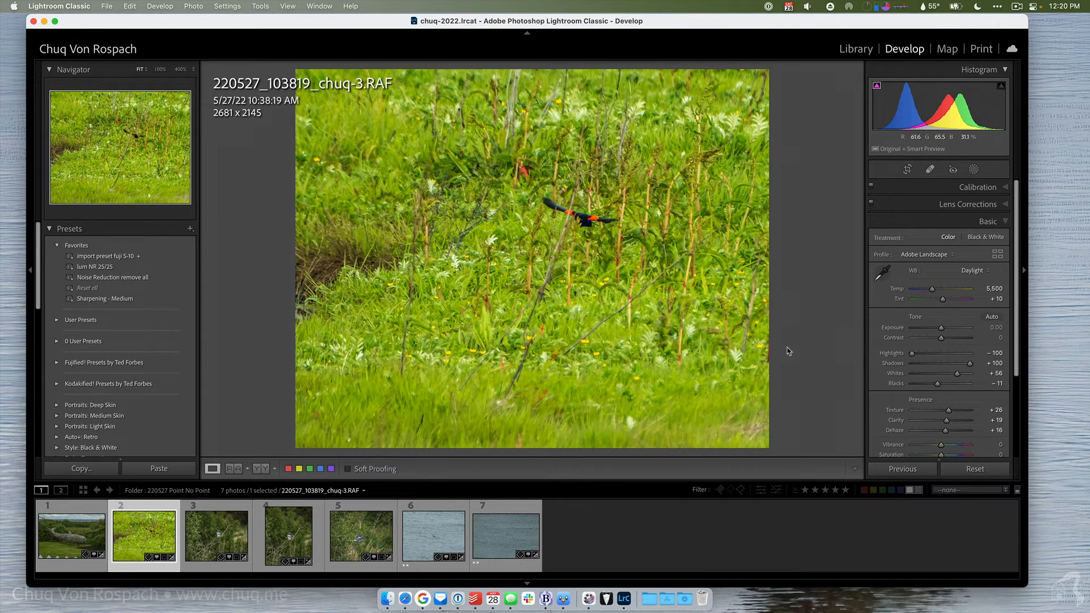
Tone down the second photo's grass with yellow luminance -36 and green luminance -41, yellow saturation -28 and green saturation -31.
{"action": "scroll", "coordinate": [921, 354], "scroll_direction": "down", "scroll_amount": 1}
{"action": "scroll", "coordinate": [921, 354], "scroll_direction": "down", "scroll_amount": 5}
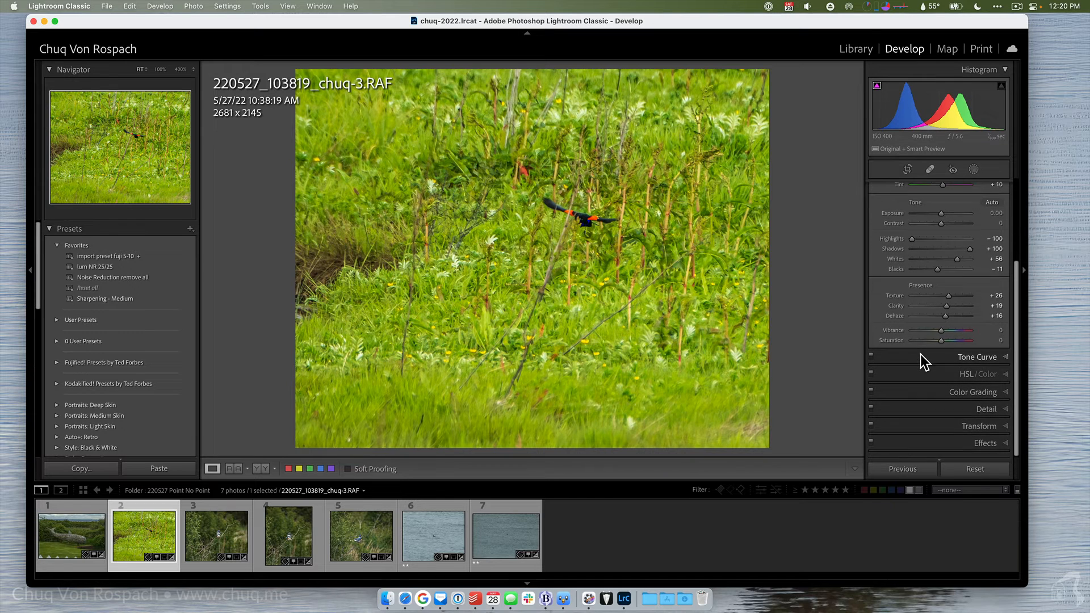
{"action": "left_click", "coordinate": [966, 376]}
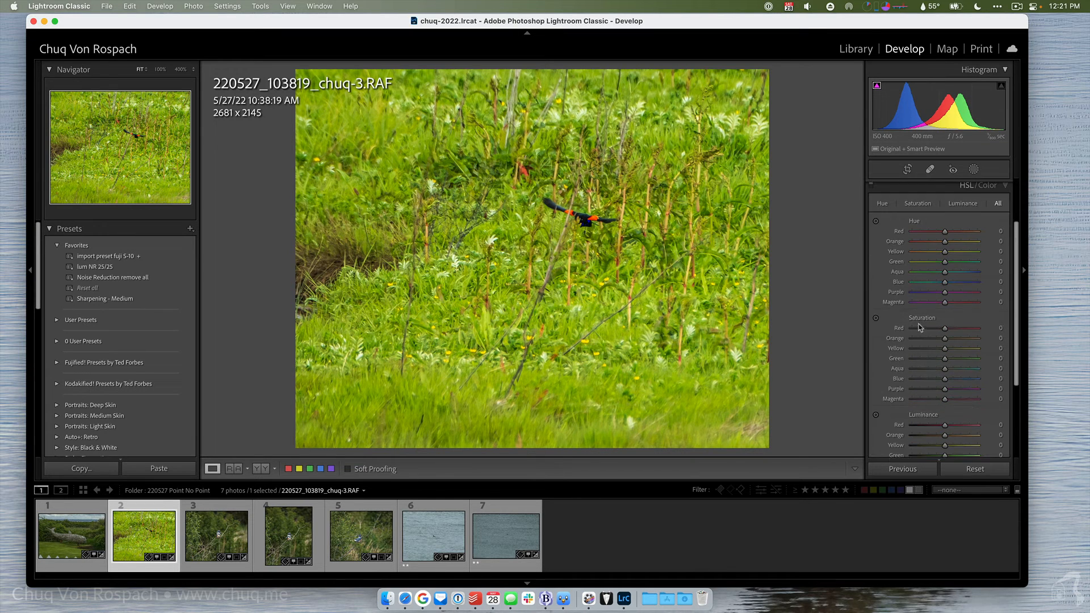
{"action": "left_click", "coordinate": [876, 416]}
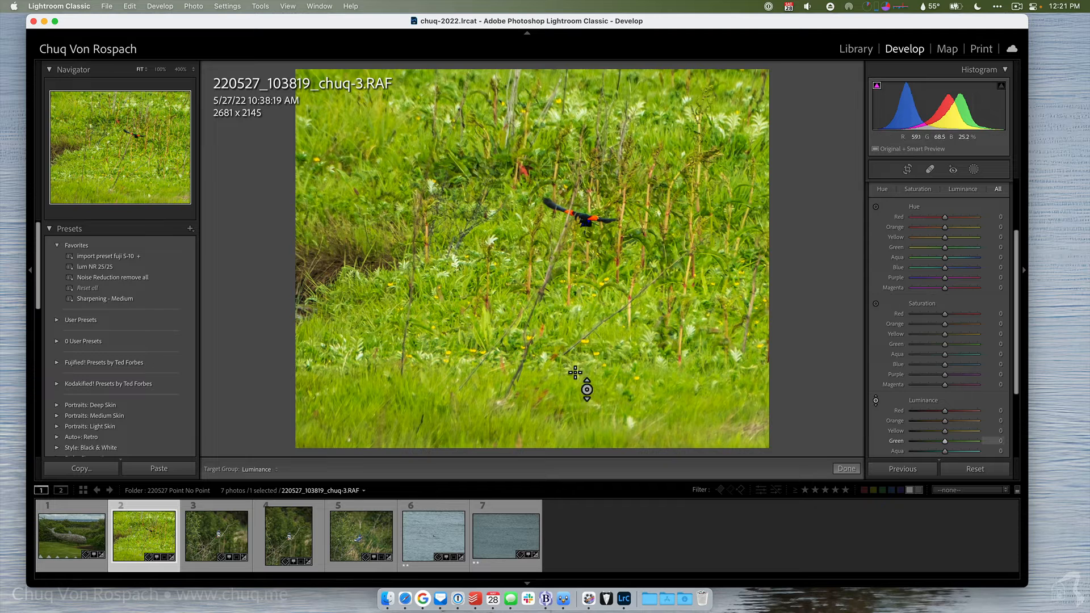
{"action": "left_click_drag", "start_coordinate": [608, 334], "coordinate": [609, 361]}
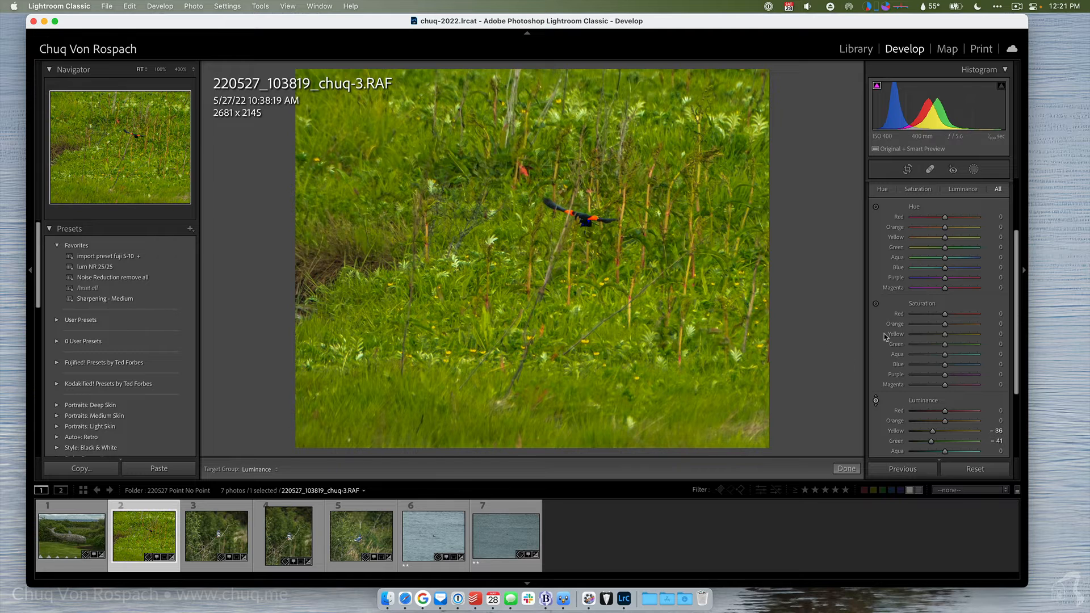
{"action": "left_click", "coordinate": [875, 304]}
{"action": "left_click_drag", "start_coordinate": [625, 353], "coordinate": [625, 369]}
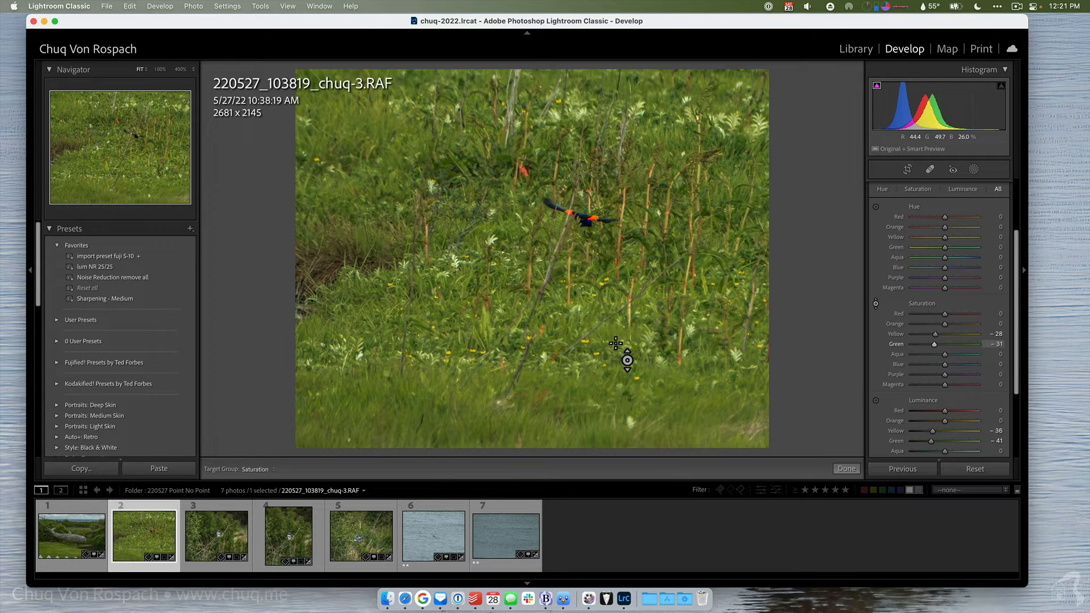
Refine the second photo's basic adjustments to blacks +39, exposure +0.60, vibrance -15 and clarity +21.
{"action": "scroll", "coordinate": [983, 214], "scroll_direction": "up", "scroll_amount": 3}
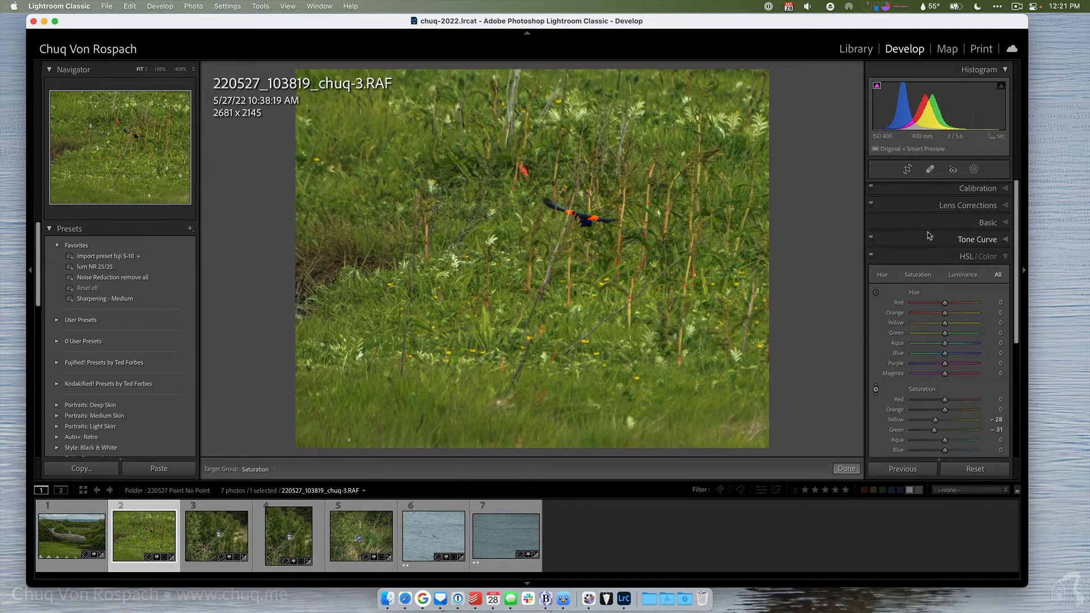
{"action": "left_click", "coordinate": [986, 221]}
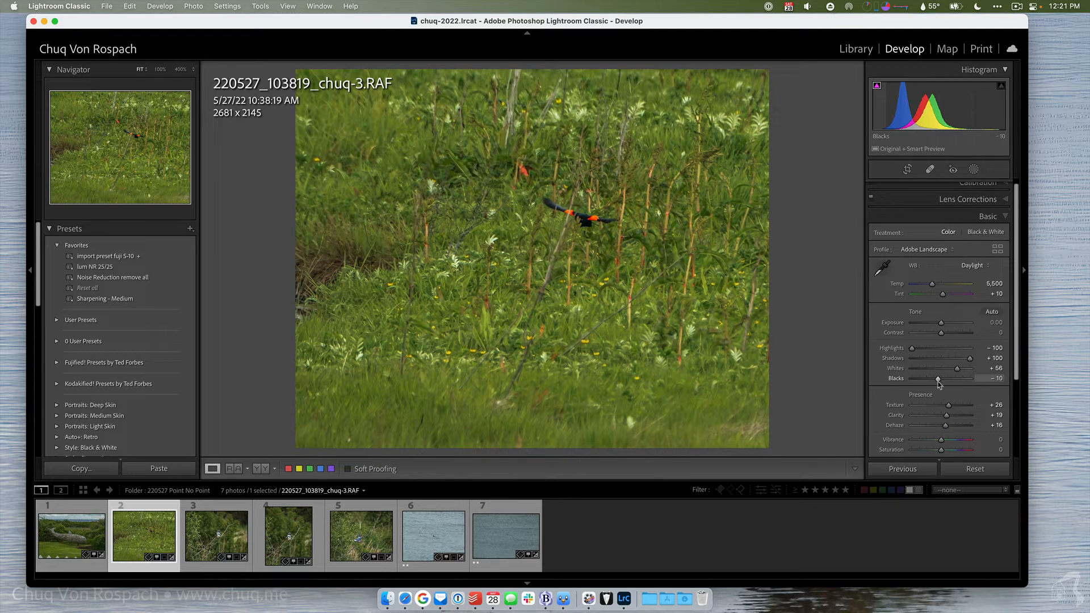
{"action": "left_click_drag", "start_coordinate": [936, 381], "coordinate": [952, 385]}
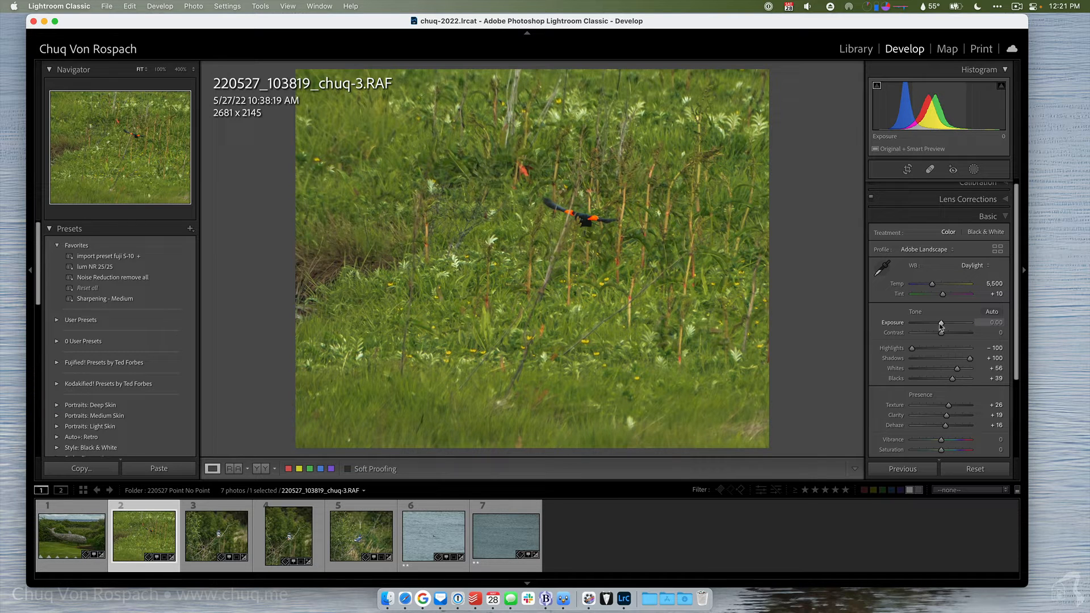
{"action": "left_click_drag", "start_coordinate": [941, 325], "coordinate": [945, 327]}
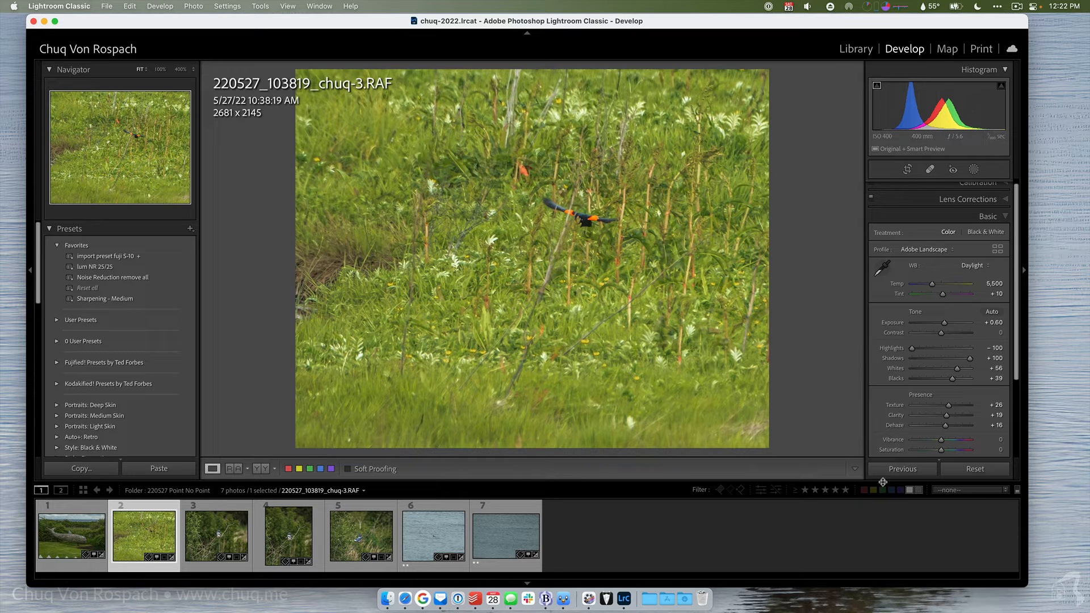
{"action": "left_click_drag", "start_coordinate": [941, 442], "coordinate": [938, 443]}
{"action": "mouse_move", "coordinate": [929, 446]}
{"action": "left_mouse_down"}
{"action": "mouse_move", "coordinate": [906, 446]}
{"action": "mouse_move", "coordinate": [973, 446]}
{"action": "mouse_move", "coordinate": [917, 445]}
{"action": "mouse_move", "coordinate": [936, 447]}
{"action": "left_mouse_up"}
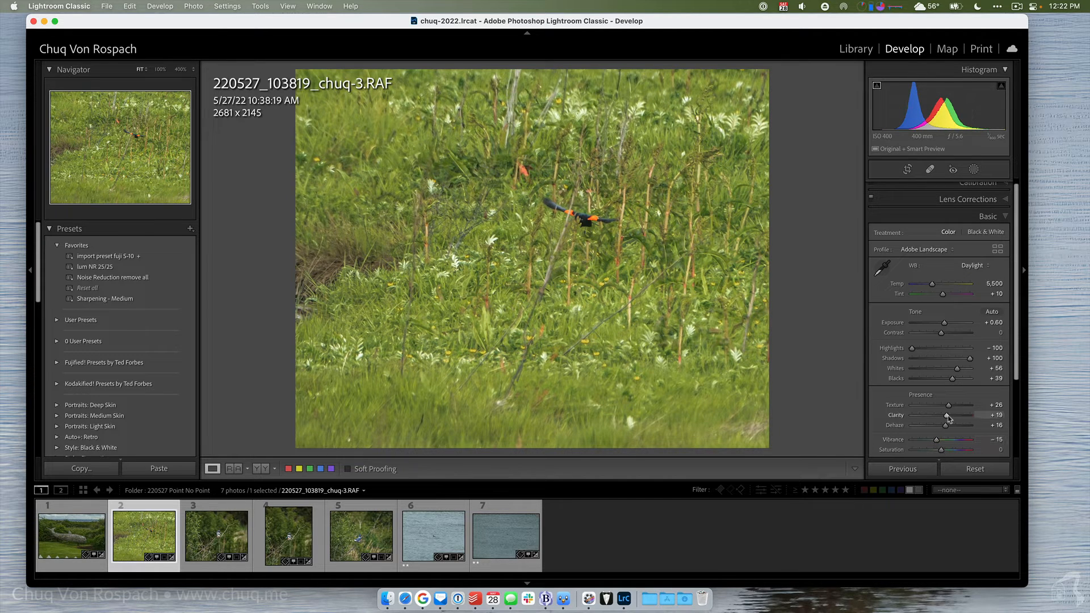
{"action": "left_click_drag", "start_coordinate": [947, 417], "coordinate": [948, 416]}
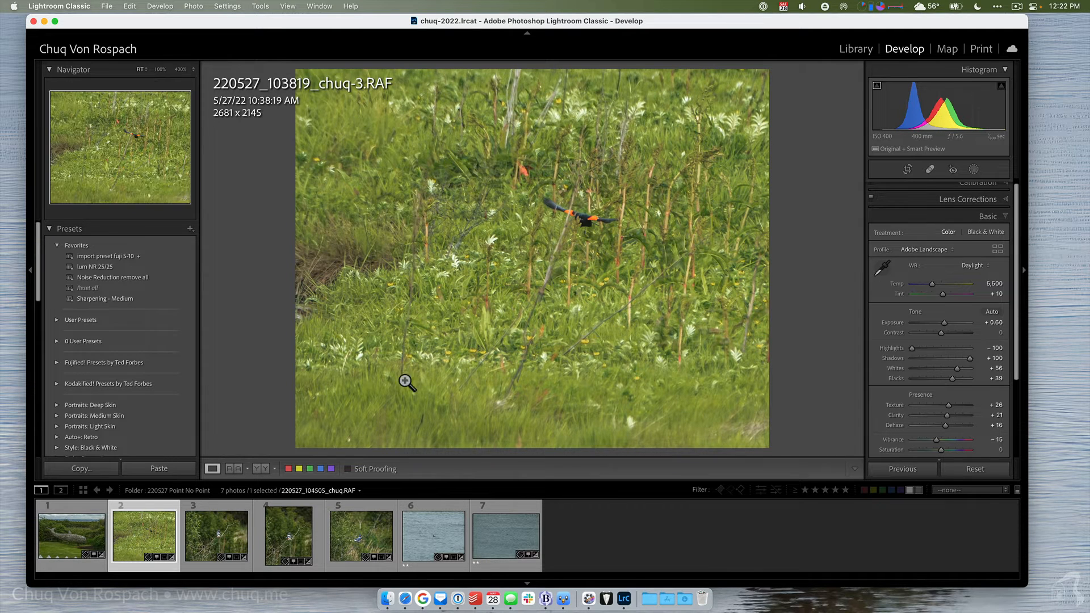
Add a Highlight Priority post-crop vignette with an amount of -13 to the second photo.
{"action": "scroll", "coordinate": [1011, 383], "scroll_direction": "down", "scroll_amount": 5}
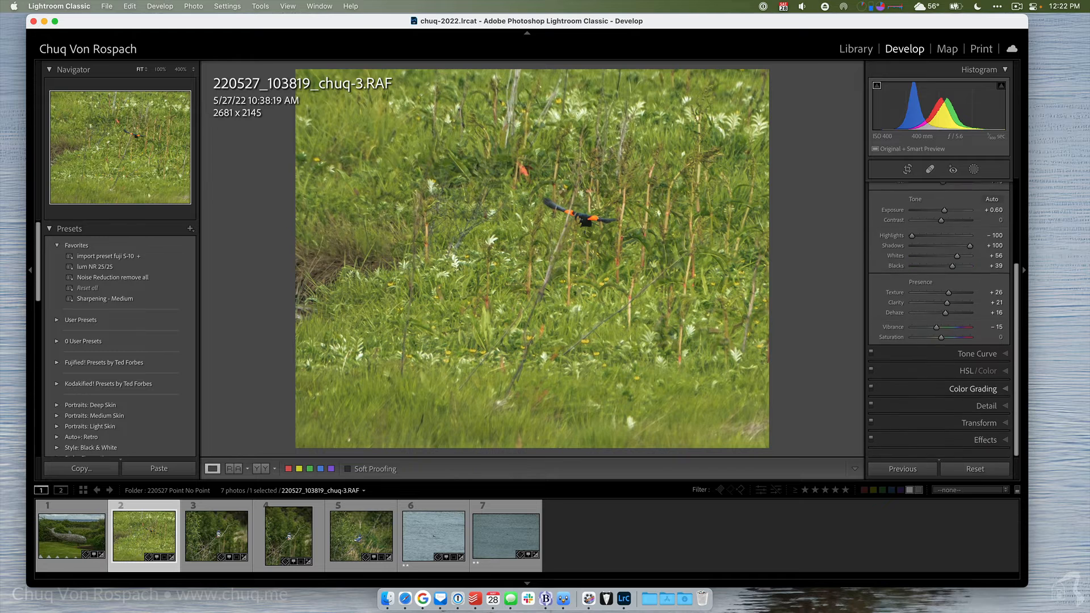
{"action": "left_click", "coordinate": [987, 445]}
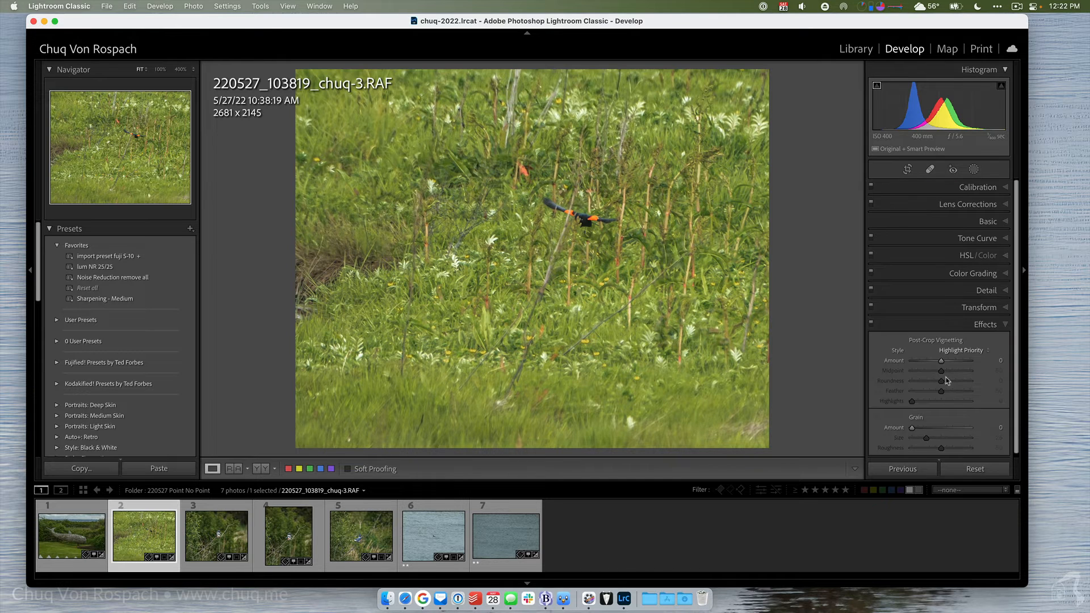
{"action": "left_click_drag", "start_coordinate": [941, 364], "coordinate": [937, 366]}
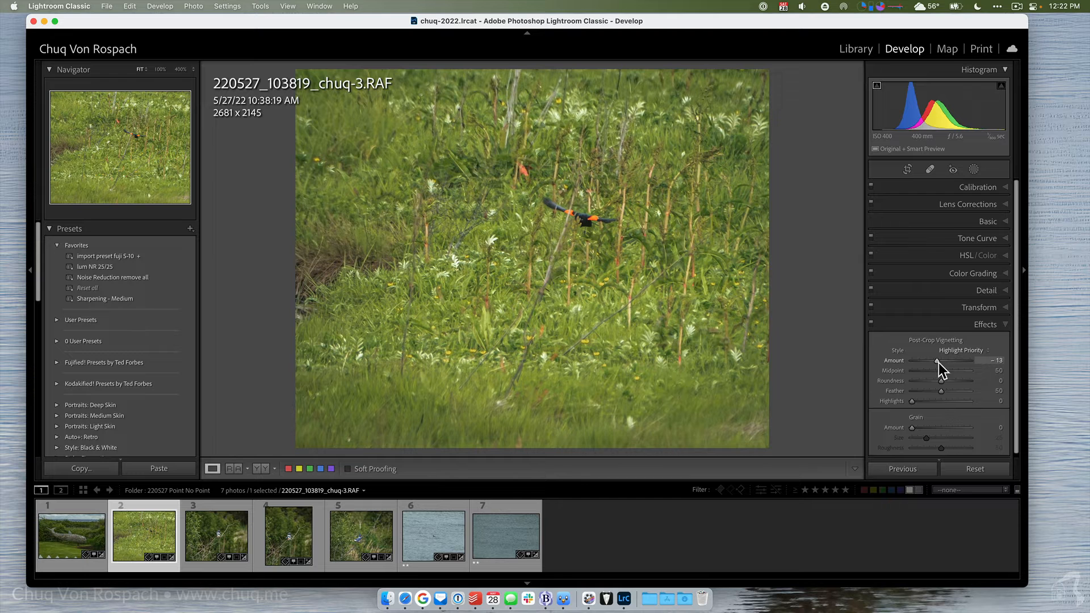
Crop the first photo at a 4 x 5 / 8 x 10 aspect to about 4604 x 3683 pixels, excluding the white fence below the whale sculpture.
{"action": "left_click", "coordinate": [72, 535]}
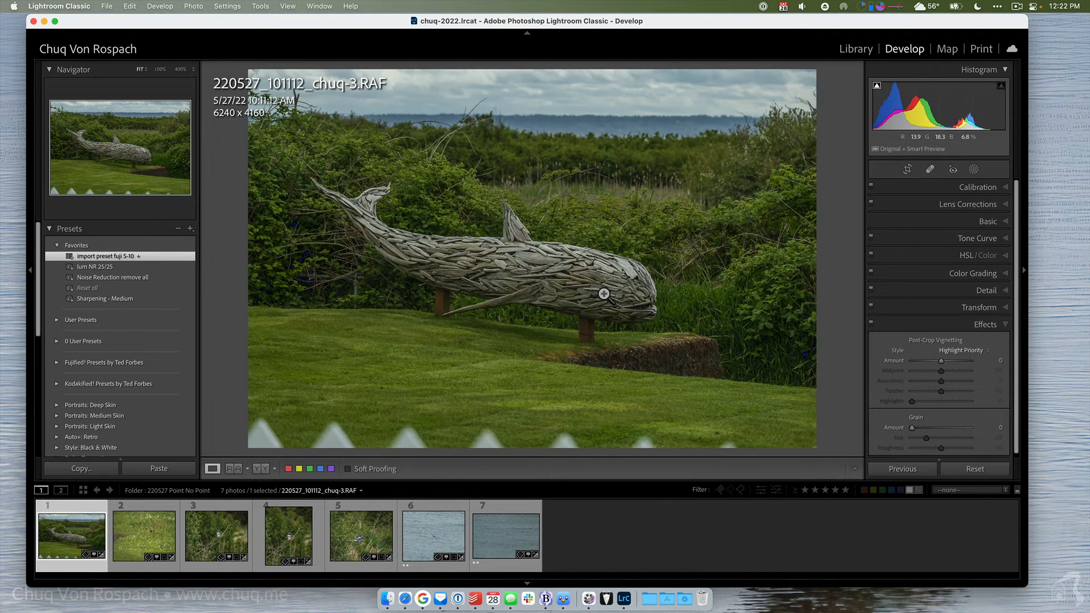
{"action": "key", "text": "r"}
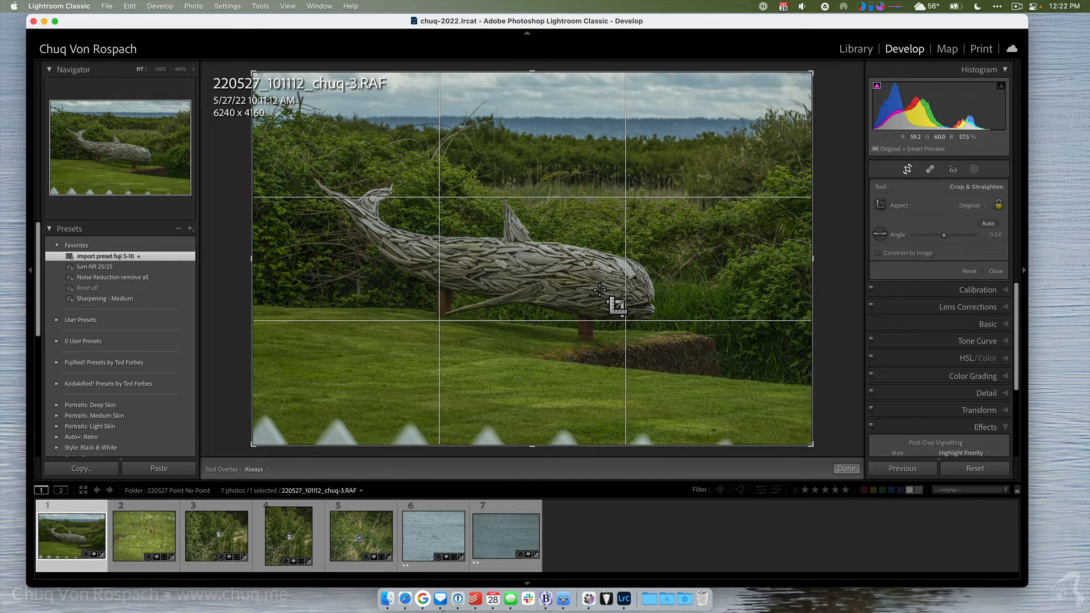
{"action": "left_click", "coordinate": [969, 206]}
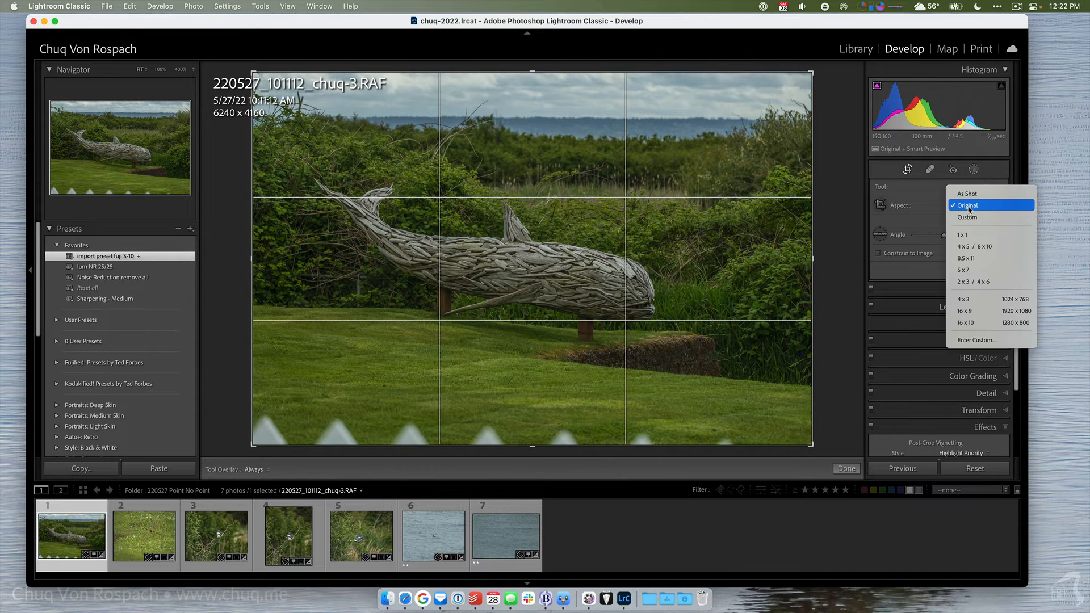
{"action": "left_click", "coordinate": [973, 247]}
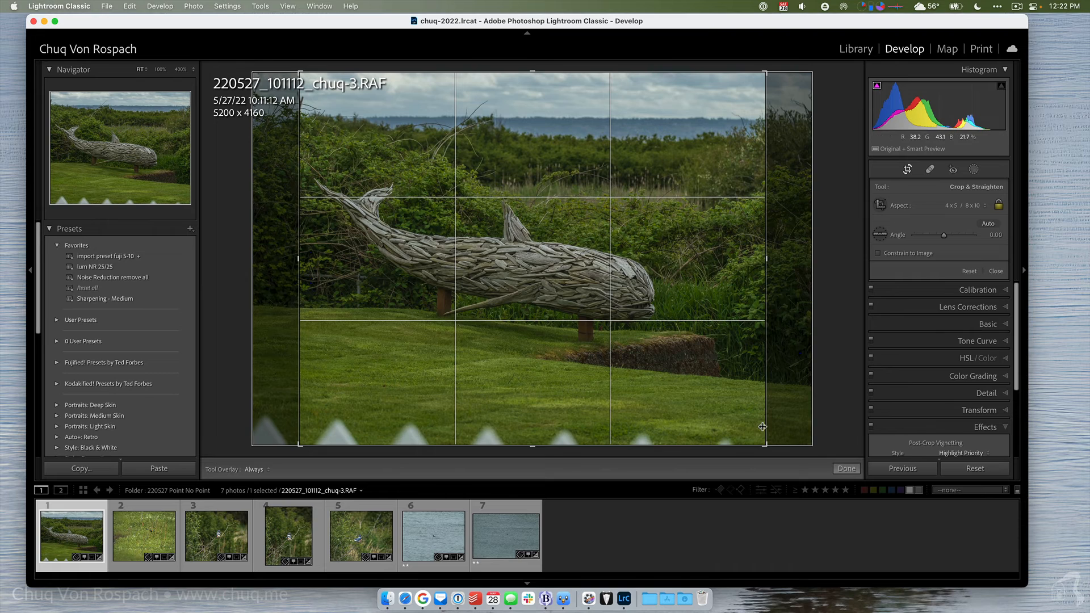
{"action": "mouse_move", "coordinate": [763, 427]}
{"action": "left_mouse_down"}
{"action": "mouse_move", "coordinate": [764, 445]}
{"action": "mouse_move", "coordinate": [759, 430]}
{"action": "left_mouse_up"}
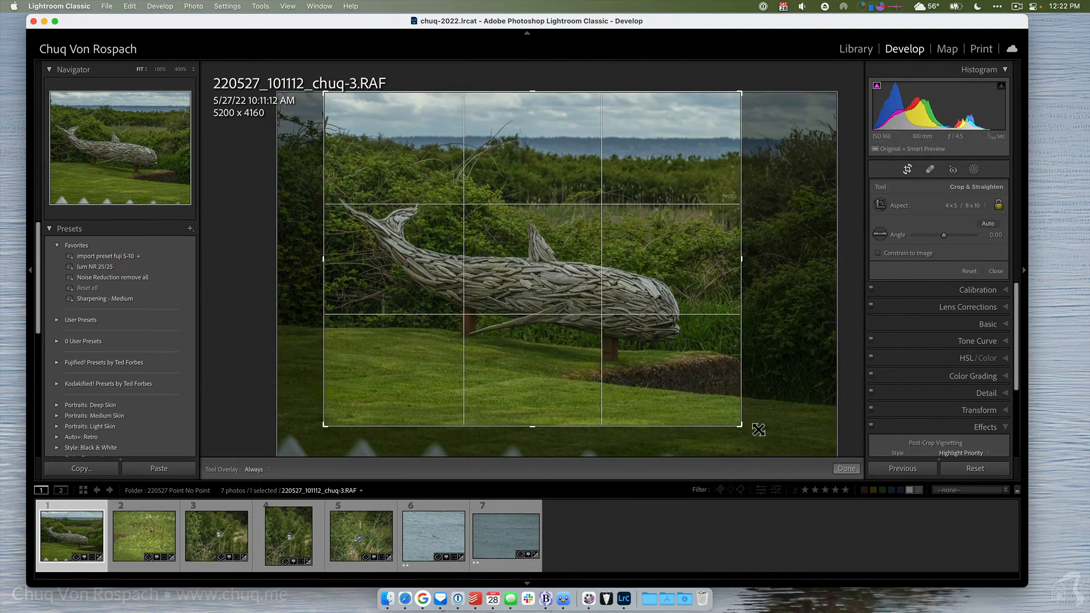
{"action": "left_click_drag", "start_coordinate": [657, 363], "coordinate": [675, 350]}
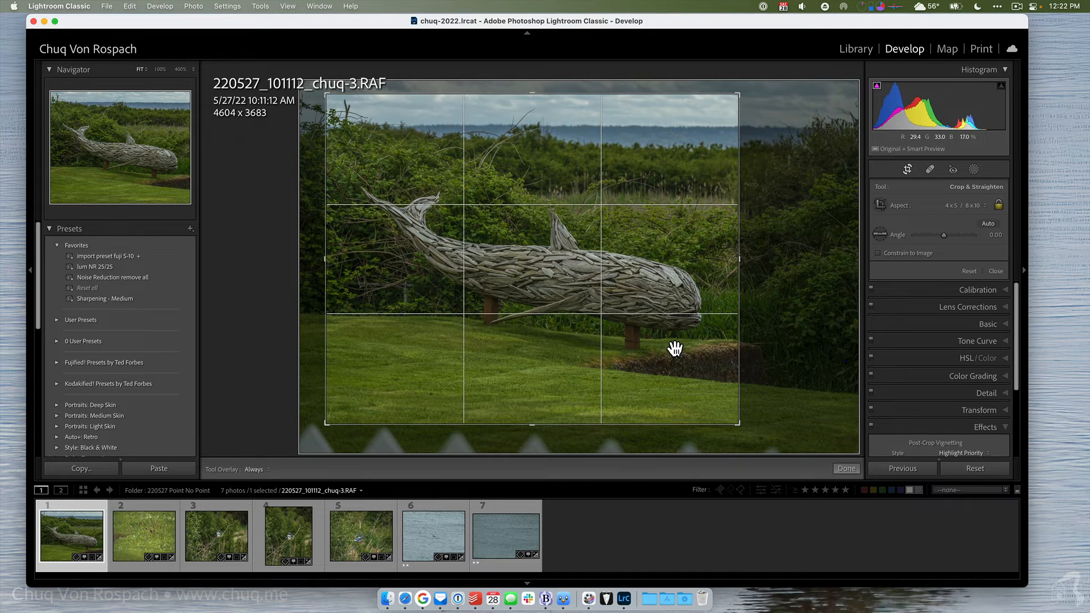
{"action": "key", "text": "Return"}
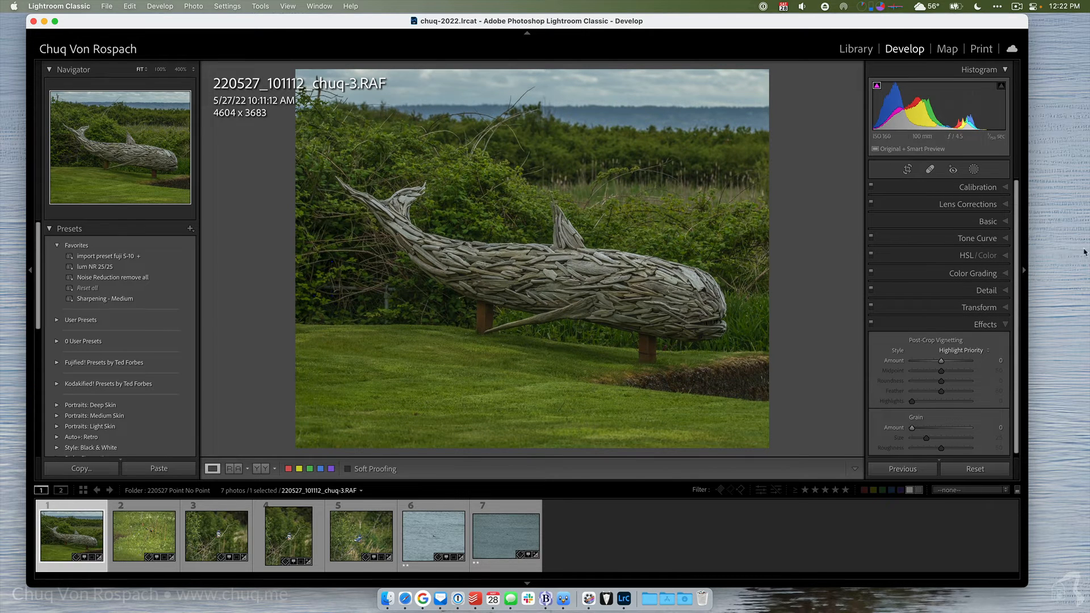
Set the whale photo's whites to +56, blacks to +22, exposure to +0.30, texture to +12, clarity to +13 and dehaze to +27.
{"action": "left_click", "coordinate": [983, 224]}
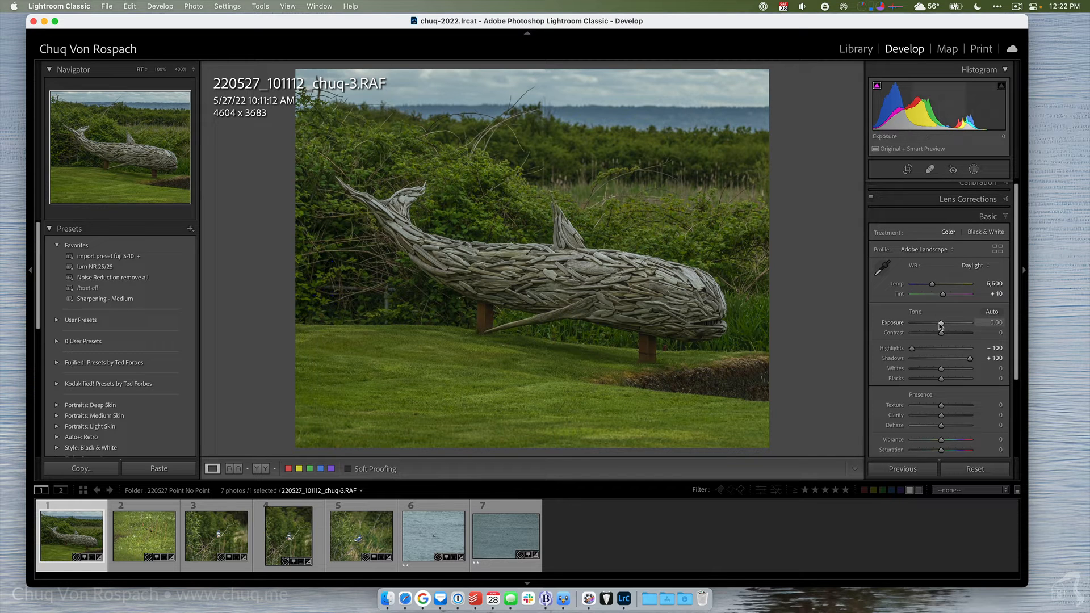
{"action": "mouse_move", "coordinate": [941, 370]}
{"action": "left_mouse_down"}
{"action": "mouse_move", "coordinate": [956, 372]}
{"action": "mouse_move", "coordinate": [956, 389]}
{"action": "mouse_move", "coordinate": [946, 379]}
{"action": "left_mouse_up"}
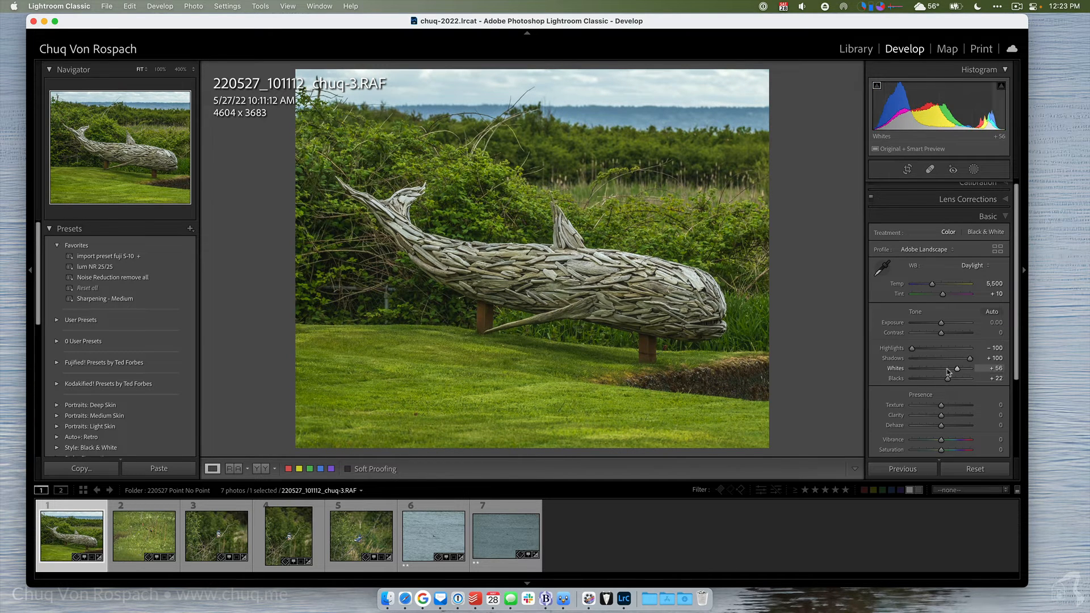
{"action": "scroll", "coordinate": [946, 372], "scroll_direction": "down", "scroll_amount": 4}
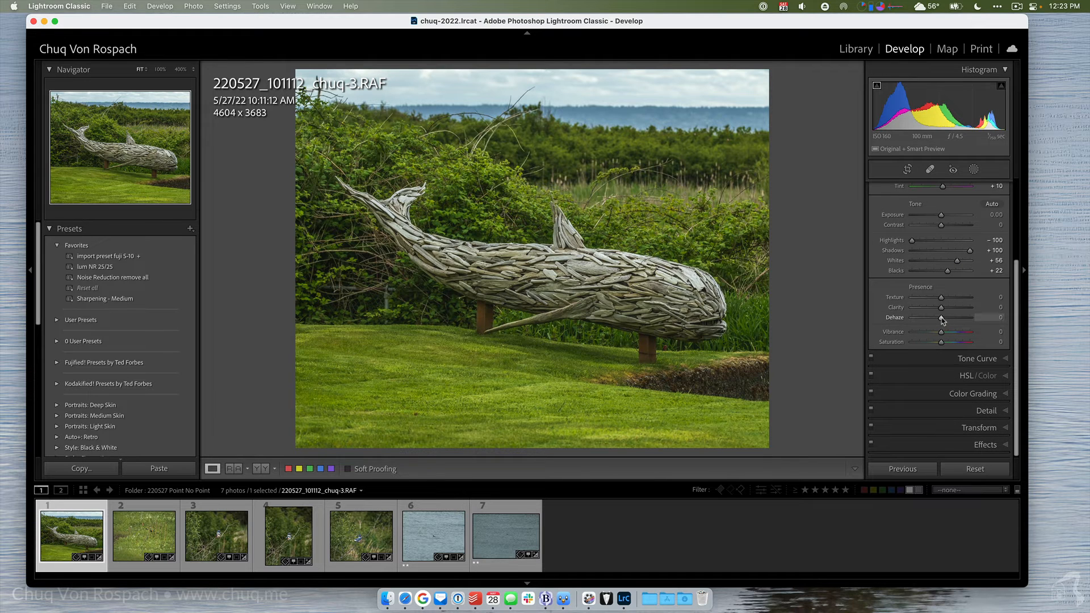
{"action": "left_click_drag", "start_coordinate": [941, 317], "coordinate": [950, 320]}
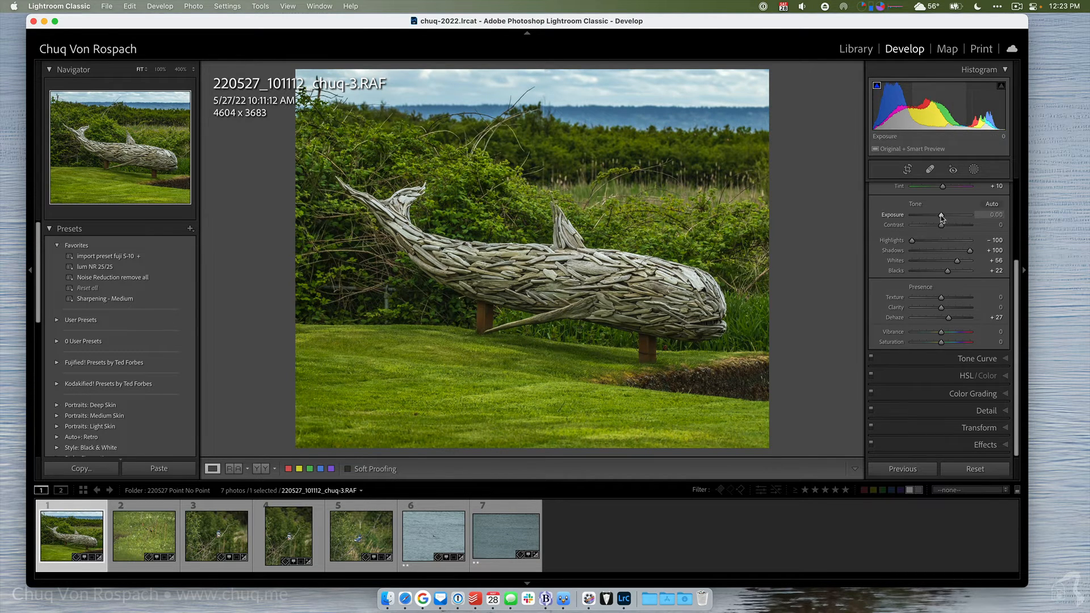
{"action": "left_click_drag", "start_coordinate": [941, 217], "coordinate": [943, 216]}
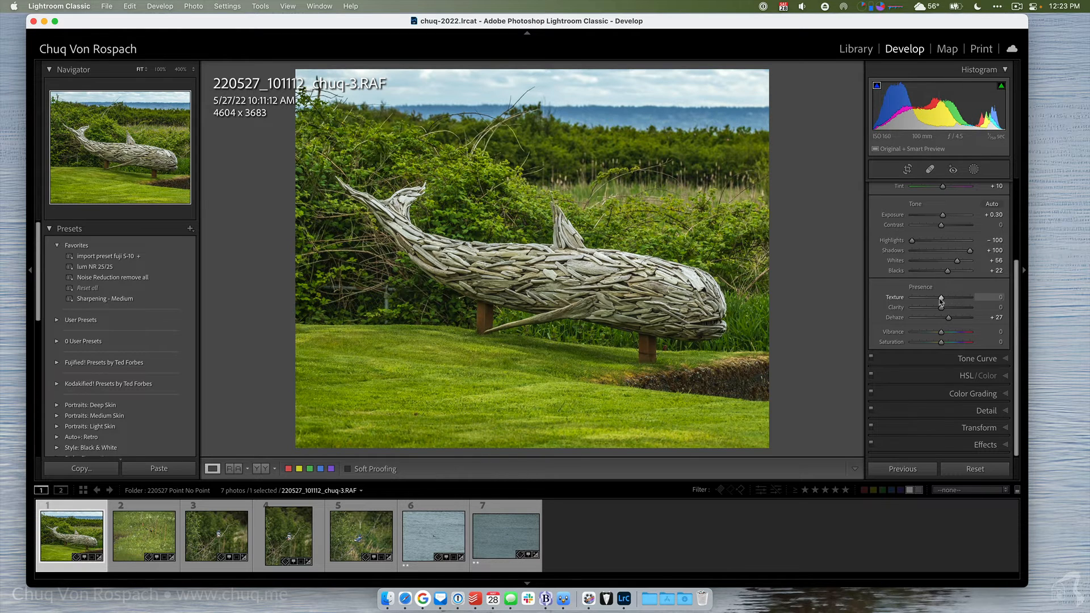
{"action": "left_click_drag", "start_coordinate": [941, 298], "coordinate": [940, 337]}
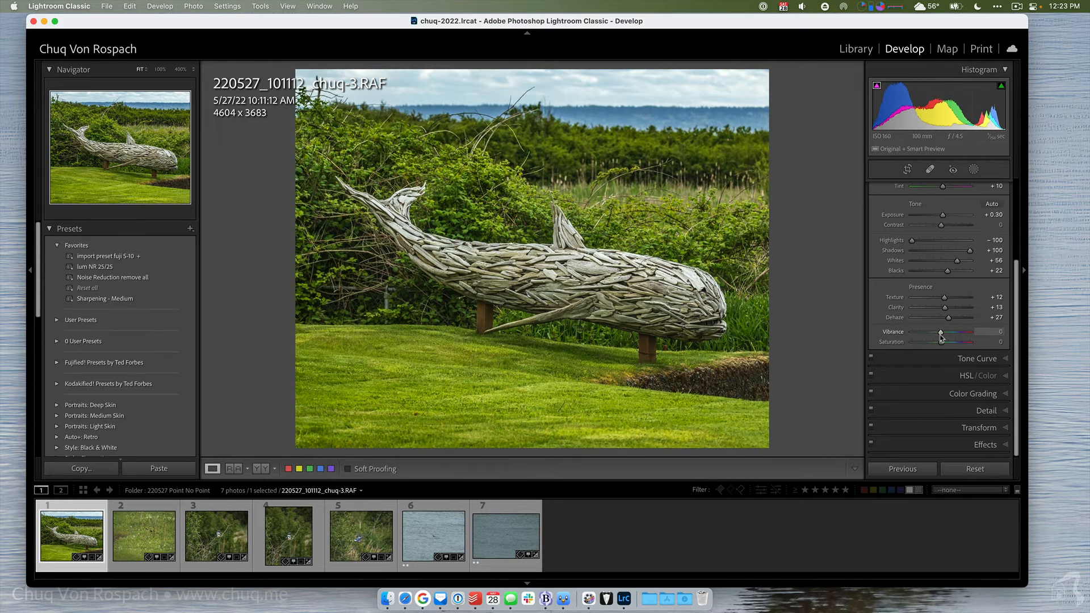
Reduce the whale photo's grass saturation with targeted adjustment to yellow -19 and green -23.
{"action": "left_click", "coordinate": [967, 376]}
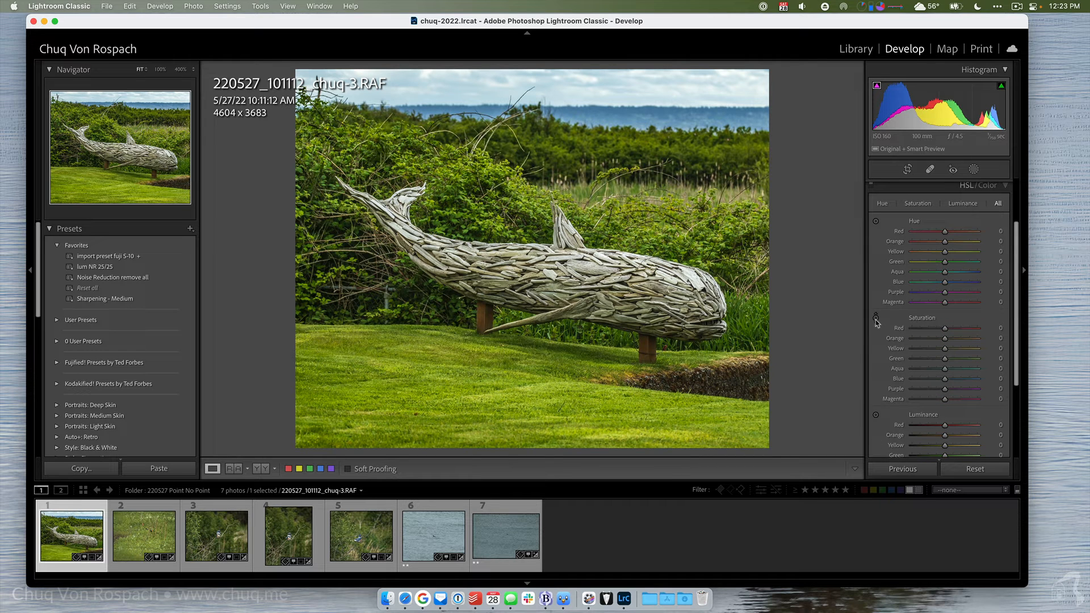
{"action": "left_click", "coordinate": [876, 321]}
{"action": "left_click_drag", "start_coordinate": [525, 405], "coordinate": [526, 444]}
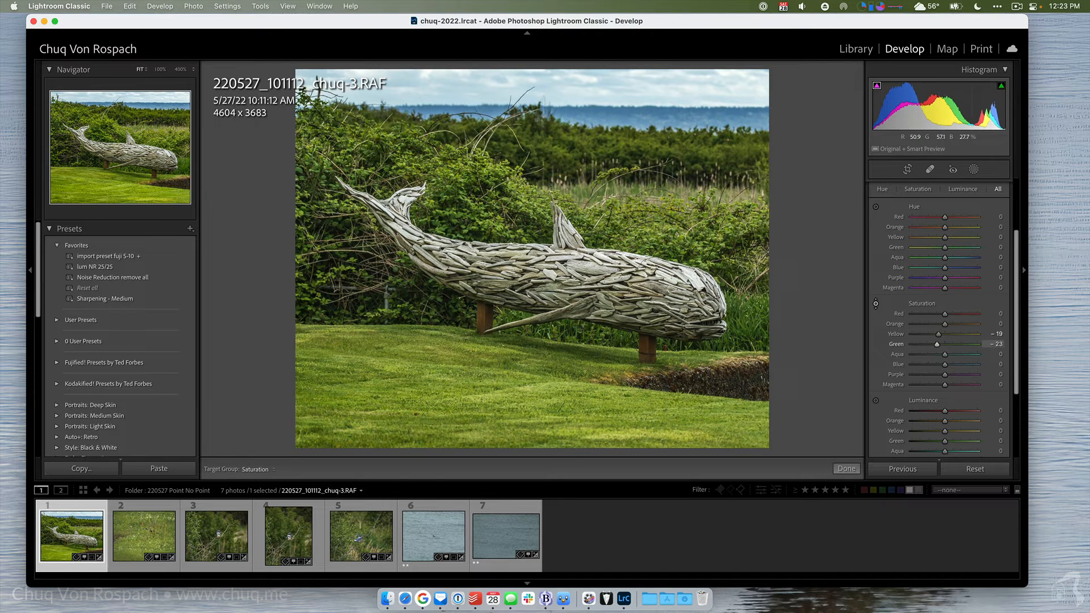
{"action": "left_click", "coordinate": [875, 304]}
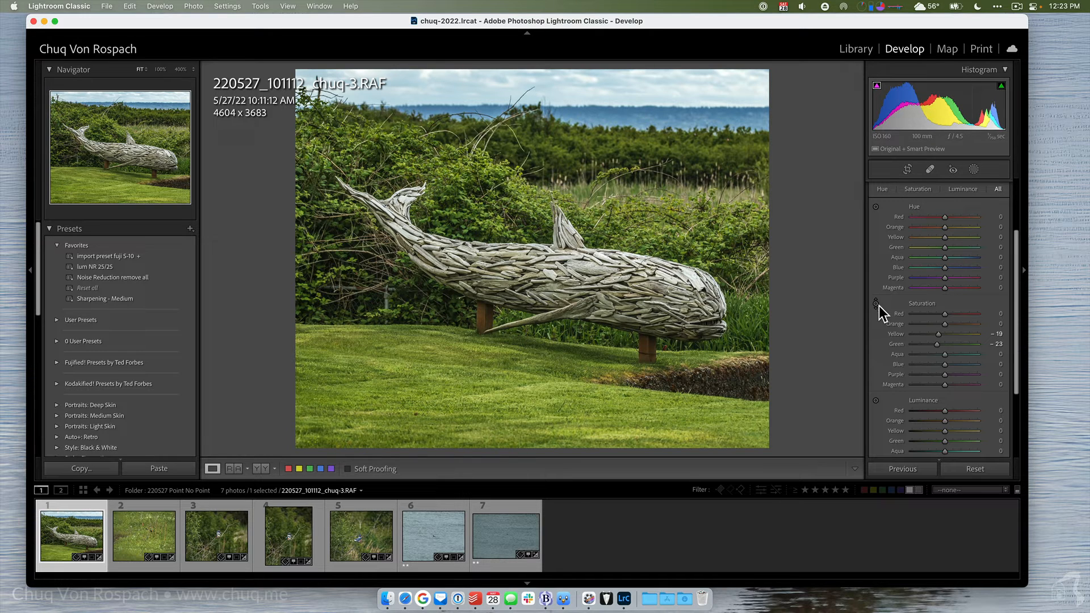
Add a Highlight Priority post-crop vignette with an amount of -7 to the whale sculpture photo.
{"action": "scroll", "coordinate": [911, 309], "scroll_direction": "up", "scroll_amount": 3}
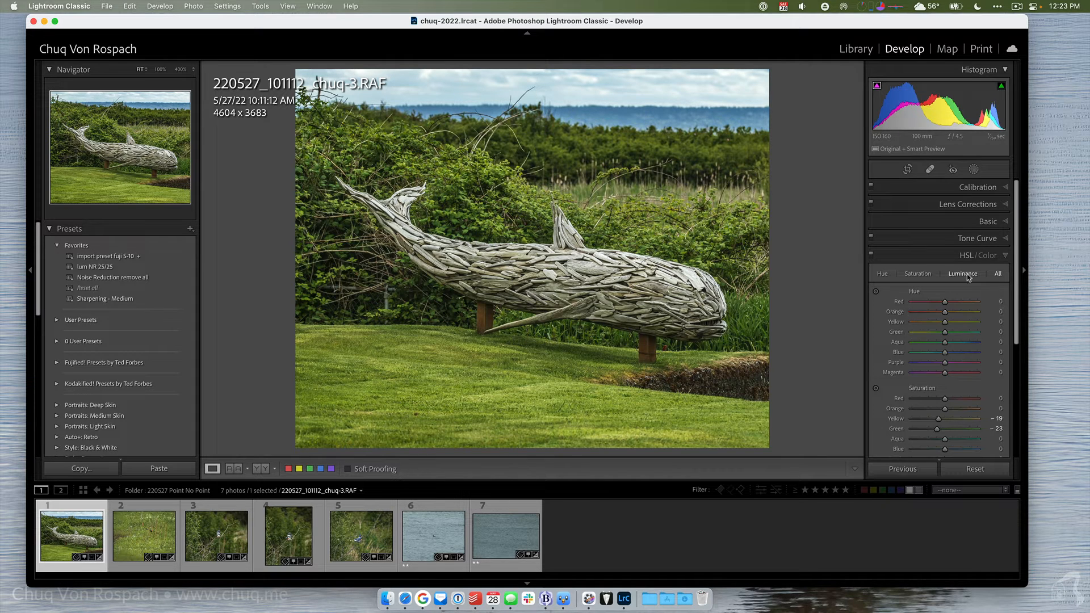
{"action": "scroll", "coordinate": [968, 278], "scroll_direction": "down", "scroll_amount": 4}
{"action": "left_click", "coordinate": [981, 445]}
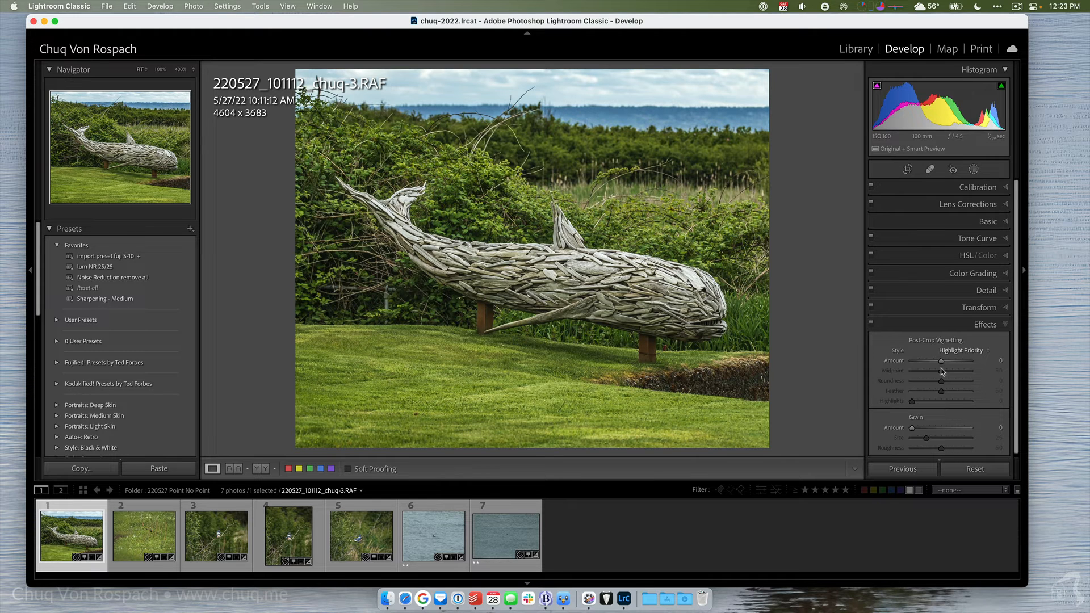
{"action": "left_click_drag", "start_coordinate": [941, 365], "coordinate": [938, 367]}
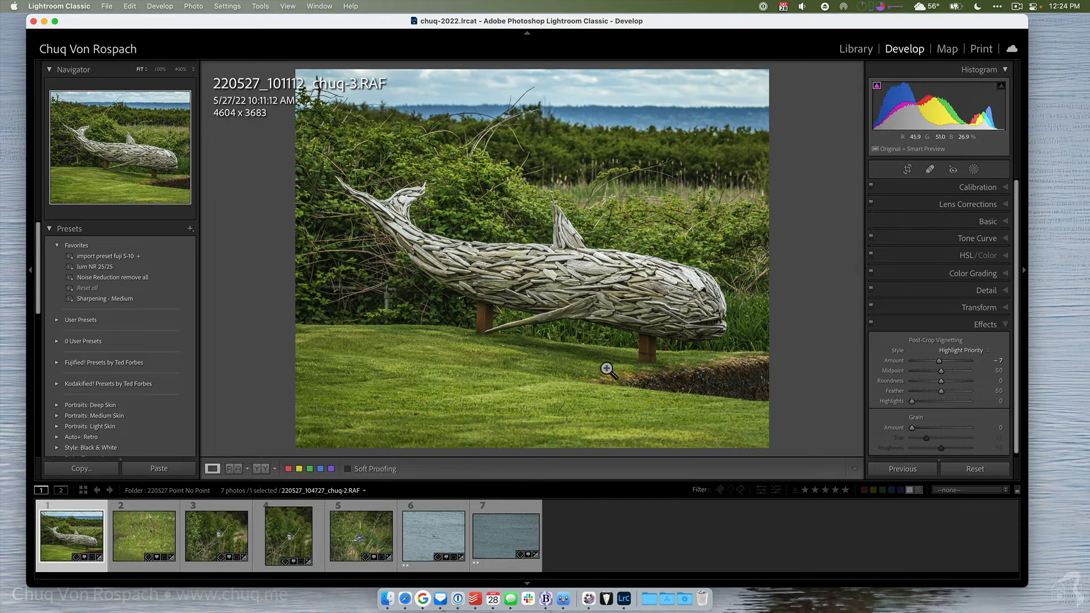
{"action": "left_click", "coordinate": [1016, 6]}
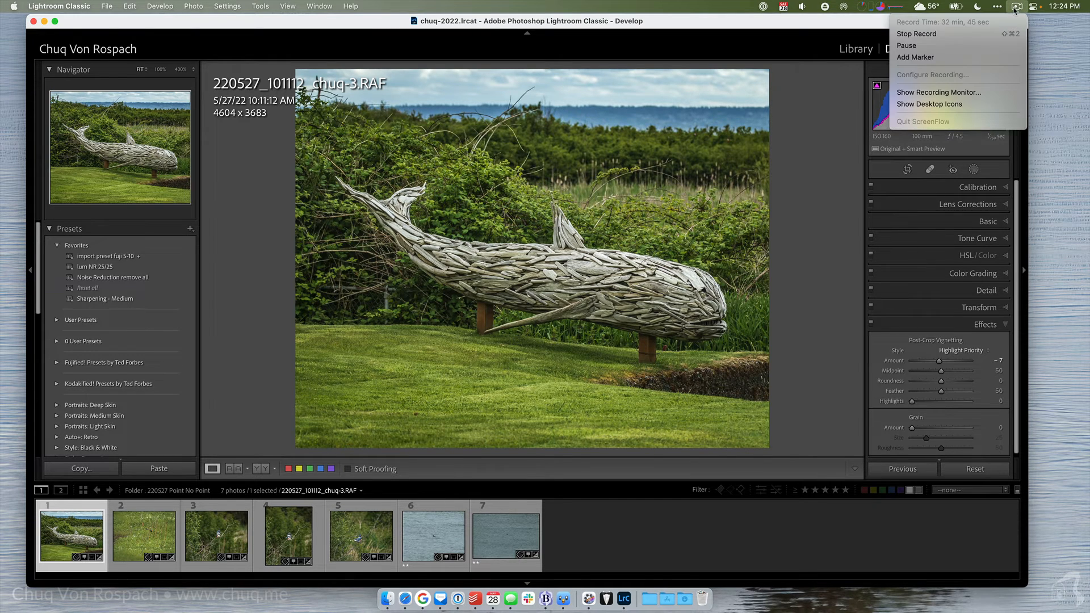
{"action": "left_click", "coordinate": [982, 33]}
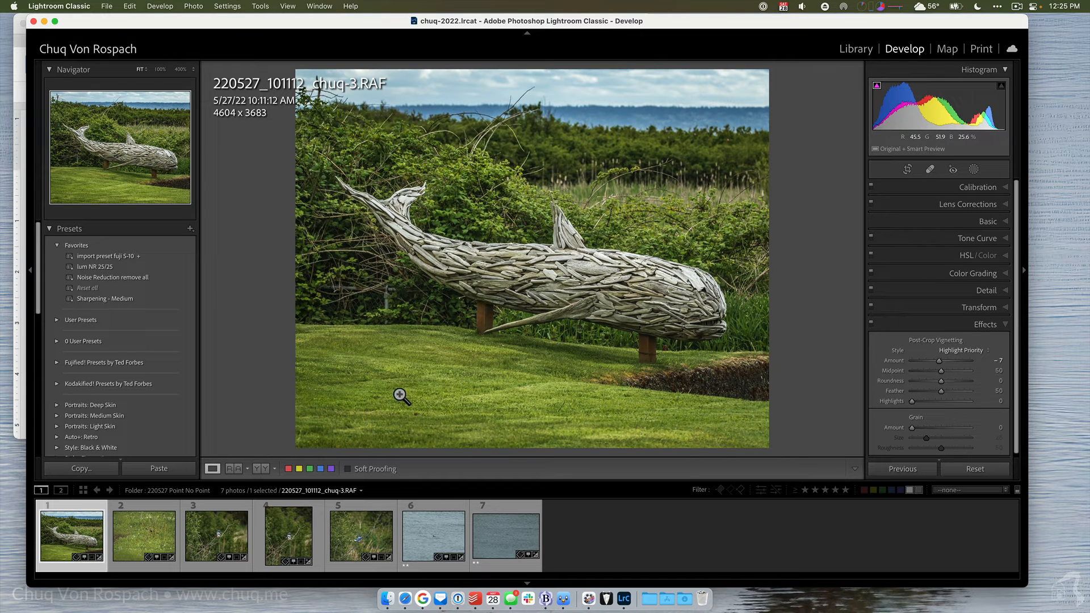
Move the two water photos out of the incoming shoot into the culls 2022 q2 folder.
{"action": "key", "text": "g"}
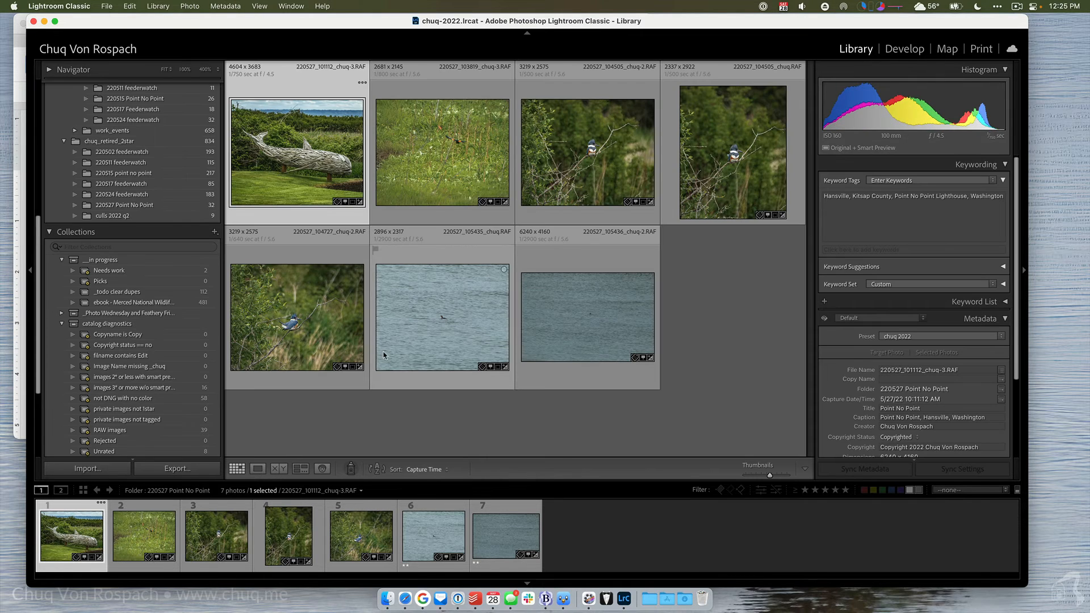
{"action": "left_click", "coordinate": [463, 546]}
{"action": "left_click", "coordinate": [491, 546], "text": "shift"}
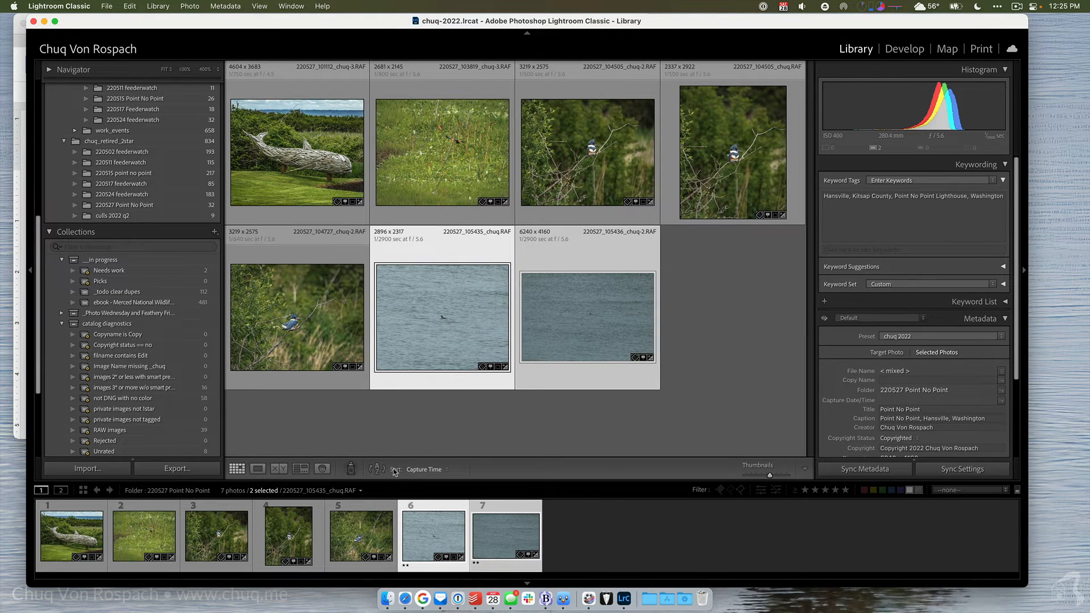
{"action": "left_click_drag", "start_coordinate": [511, 539], "coordinate": [141, 213]}
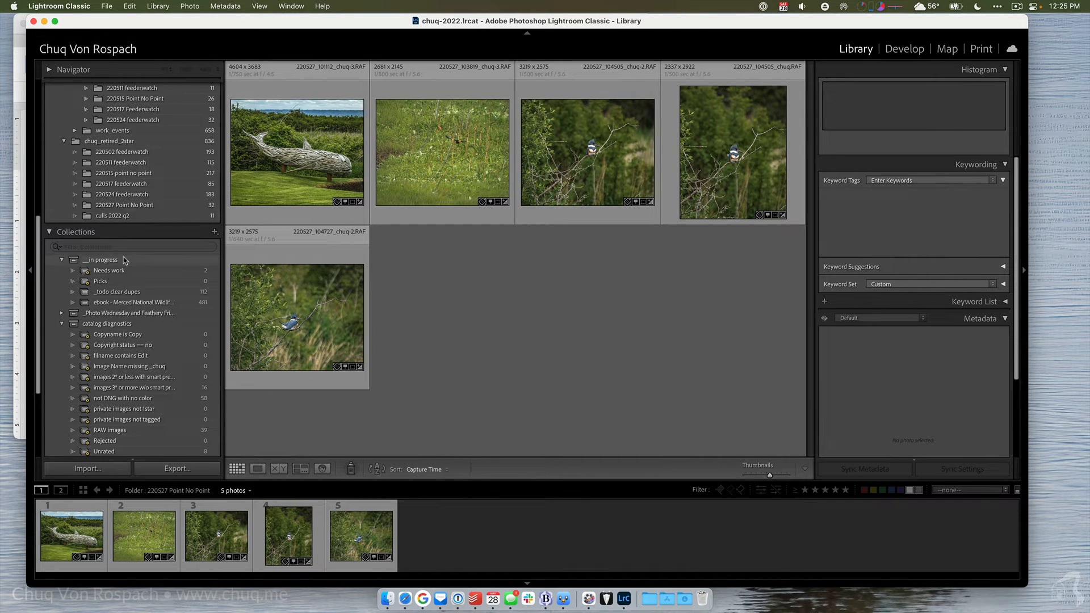
Move the two water photos from culls 2022 q2 to the 220527 Point No Point folder under chuq_retired_2star.
{"action": "left_click", "coordinate": [121, 215]}
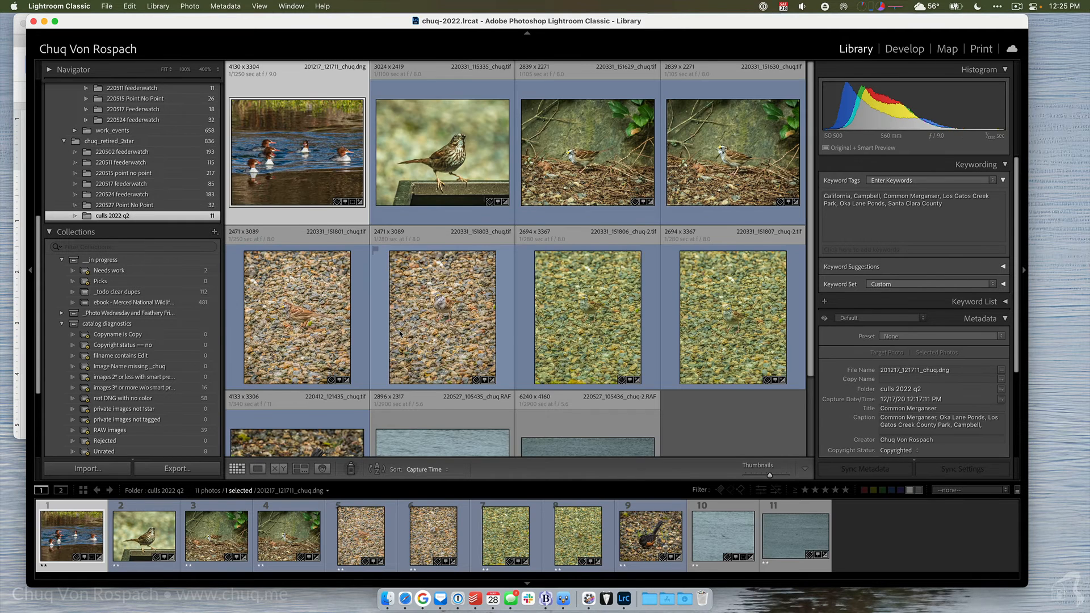
{"action": "scroll", "coordinate": [399, 334], "scroll_direction": "down", "scroll_amount": 4}
{"action": "left_click", "coordinate": [449, 397]}
{"action": "left_click", "coordinate": [553, 399], "text": "shift"}
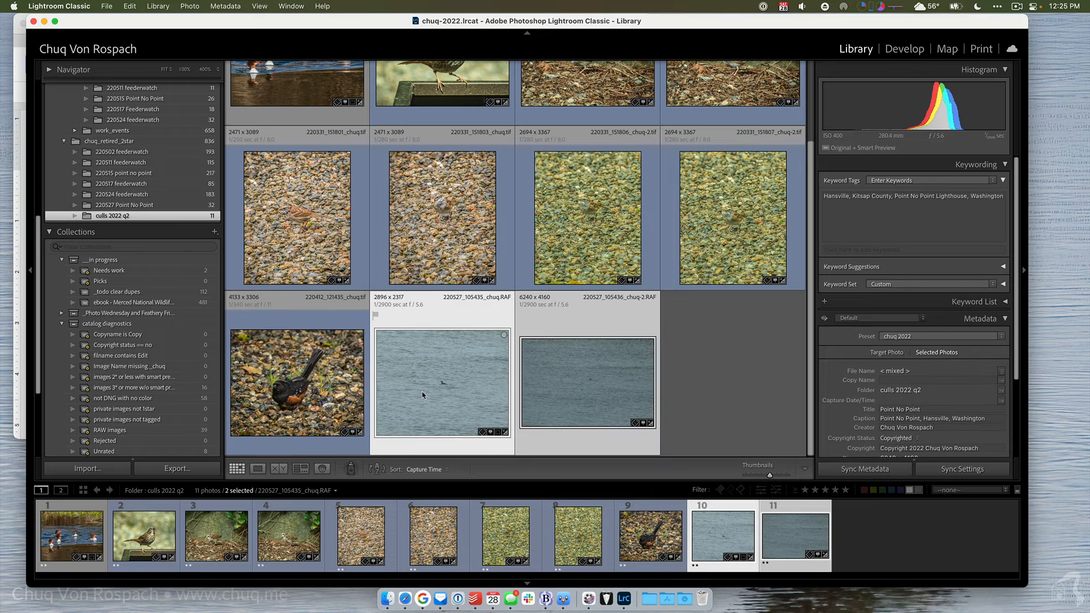
{"action": "left_click_drag", "start_coordinate": [422, 395], "coordinate": [135, 203]}
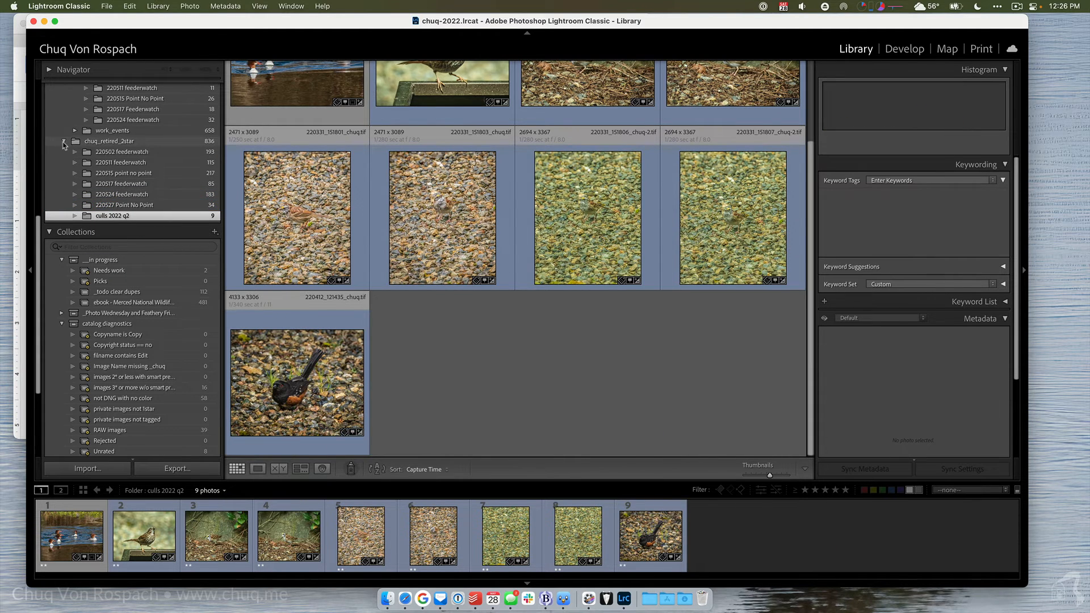
Collapse the chuq_retired_2star and chuq_images folders and show the incoming 220527 Point No Point folder.
{"action": "left_click", "coordinate": [64, 142]}
{"action": "scroll", "coordinate": [83, 170], "scroll_direction": "up", "scroll_amount": 6}
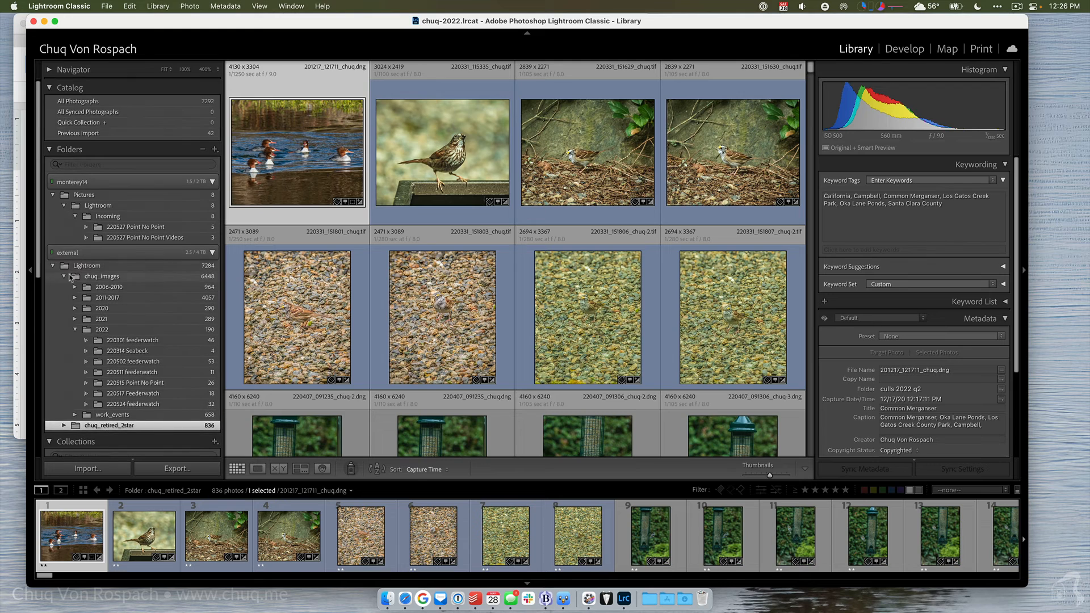
{"action": "left_click", "coordinate": [63, 277]}
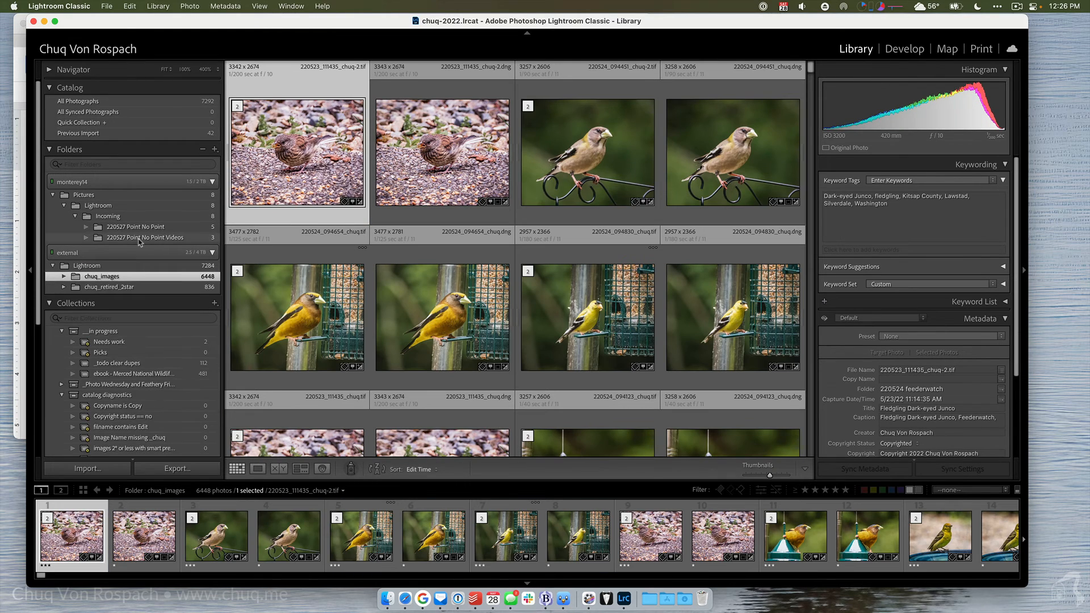
{"action": "left_click", "coordinate": [136, 227]}
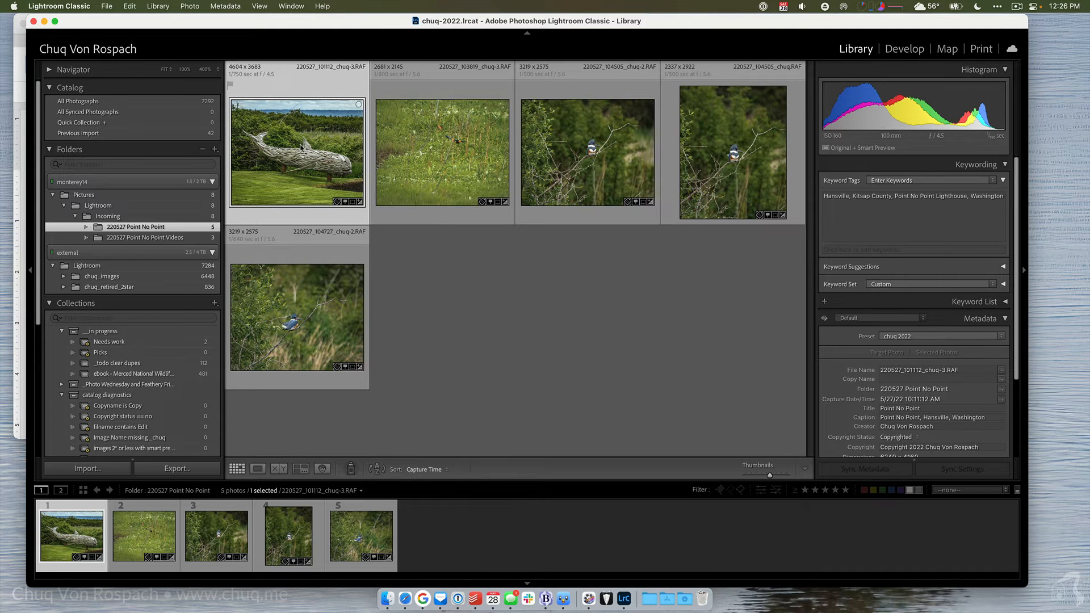
Add the keyword Belted Kingfisher to the three kingfisher photos together.
{"action": "left_click", "coordinate": [587, 153]}
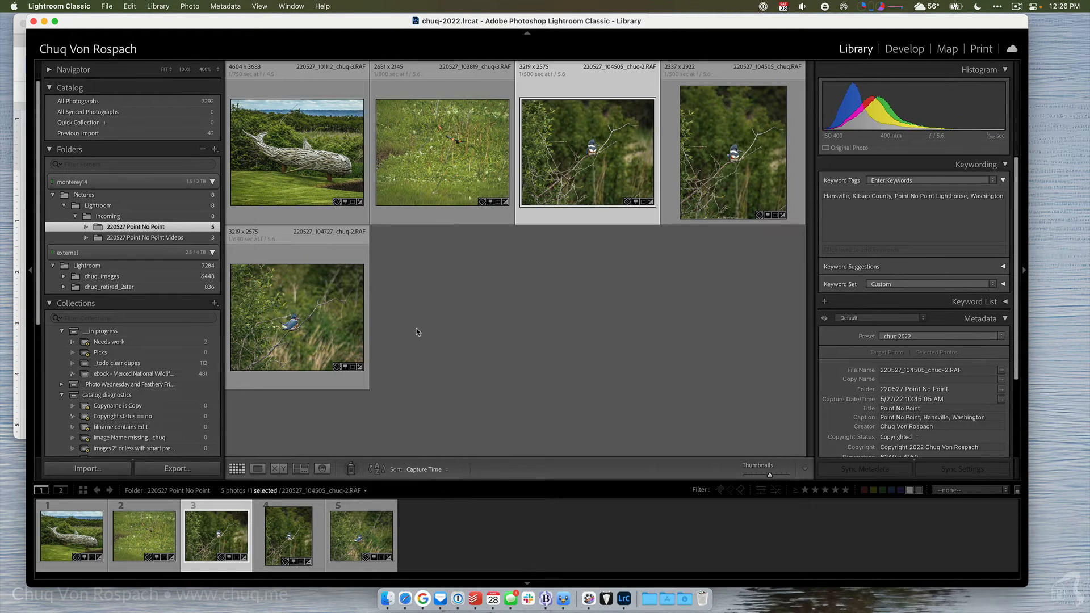
{"action": "left_click", "coordinate": [328, 314], "text": "shift"}
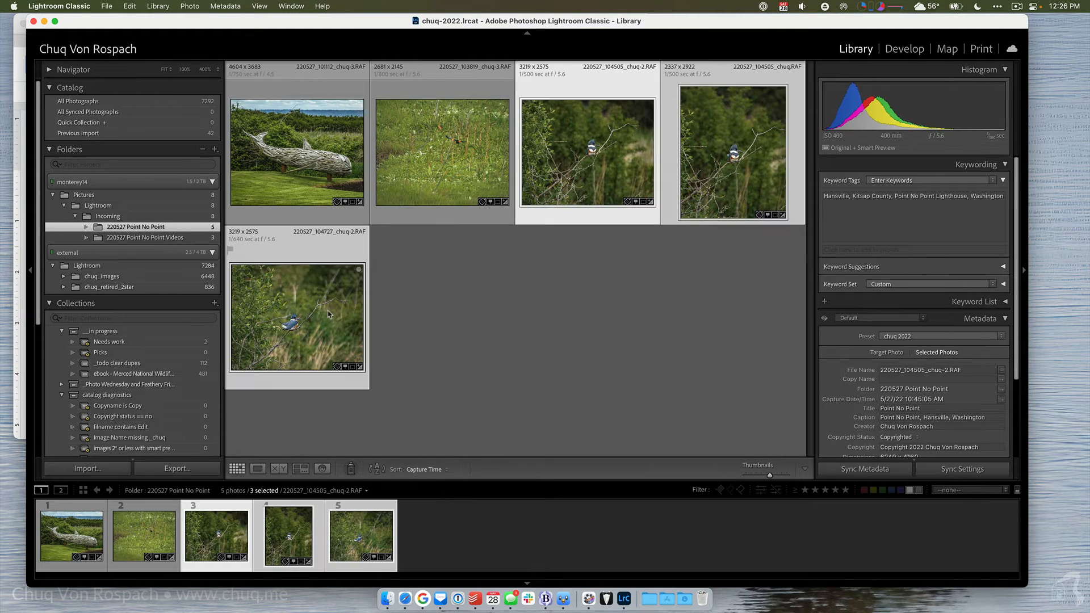
{"action": "left_click", "coordinate": [862, 250]}
{"action": "type", "text": "Belted Kingfisher"}
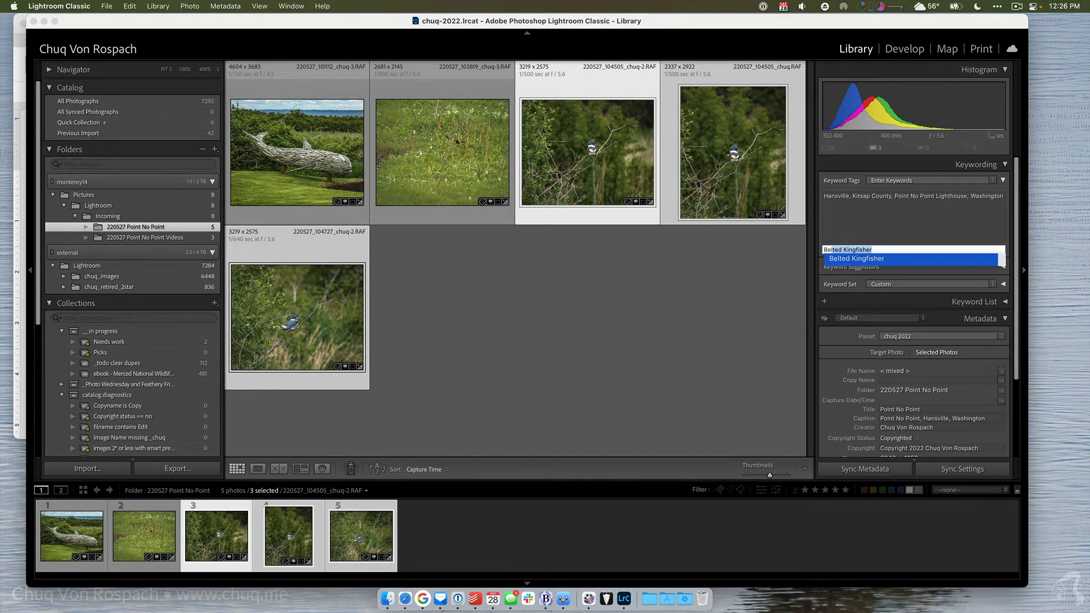
{"action": "key", "text": "Return"}
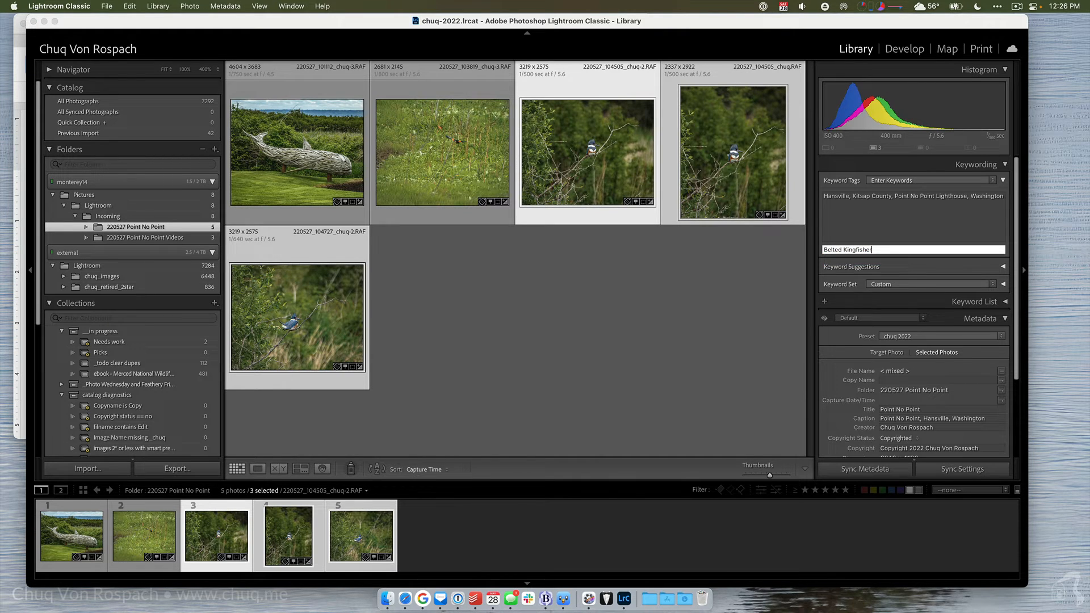
{"action": "key", "text": "Return"}
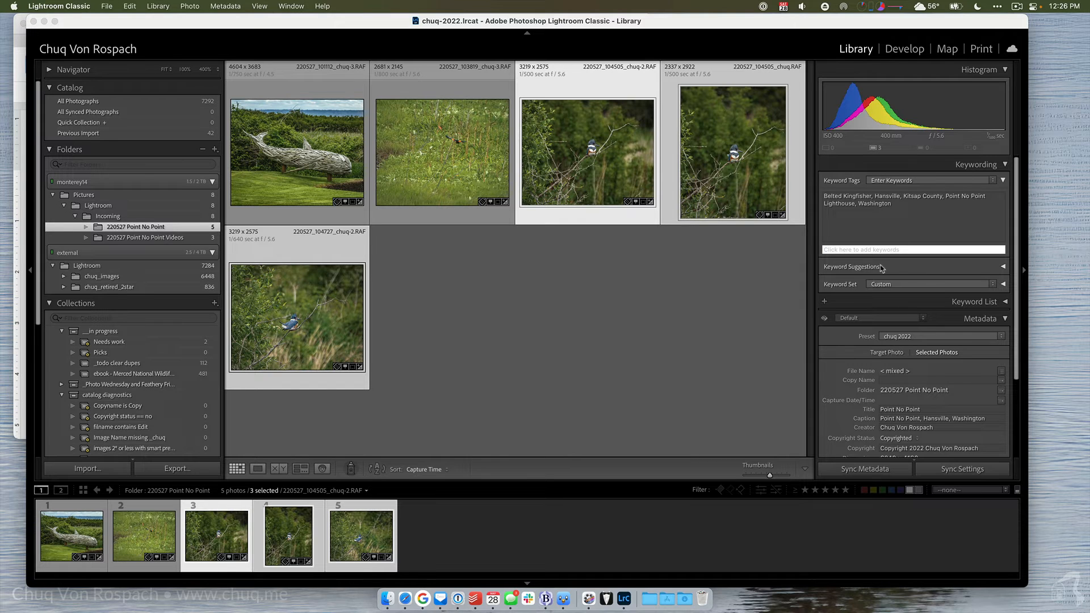
Set the title of the three kingfisher photos to Belted Kingfisher.
{"action": "scroll", "coordinate": [908, 295], "scroll_direction": "down", "scroll_amount": 4}
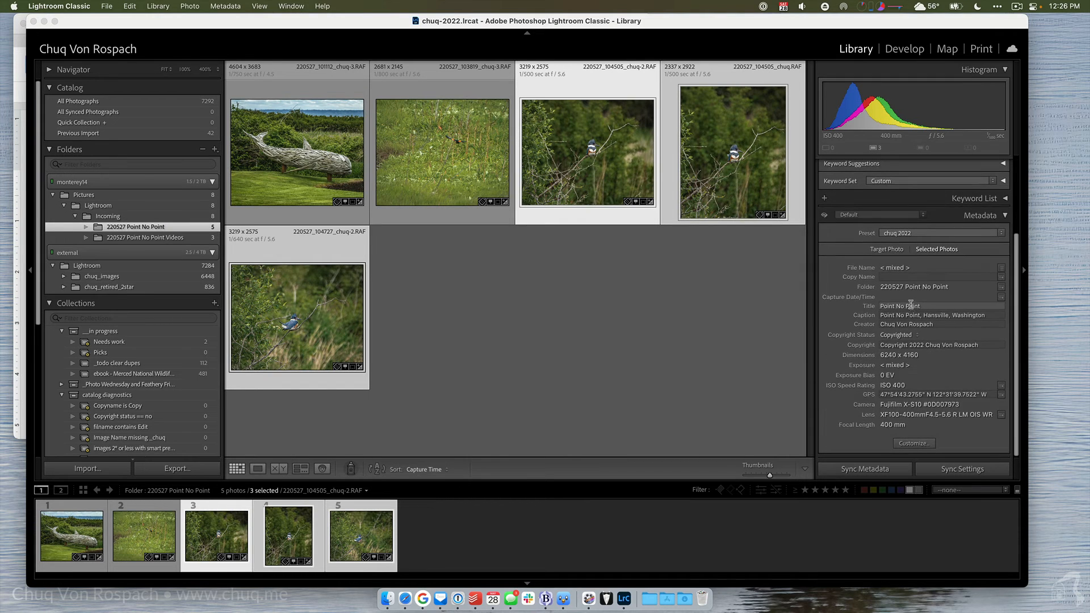
{"action": "left_click", "coordinate": [910, 305]}
{"action": "type", "text": "Belted Kingfisher"}
{"action": "key", "text": "Return"}
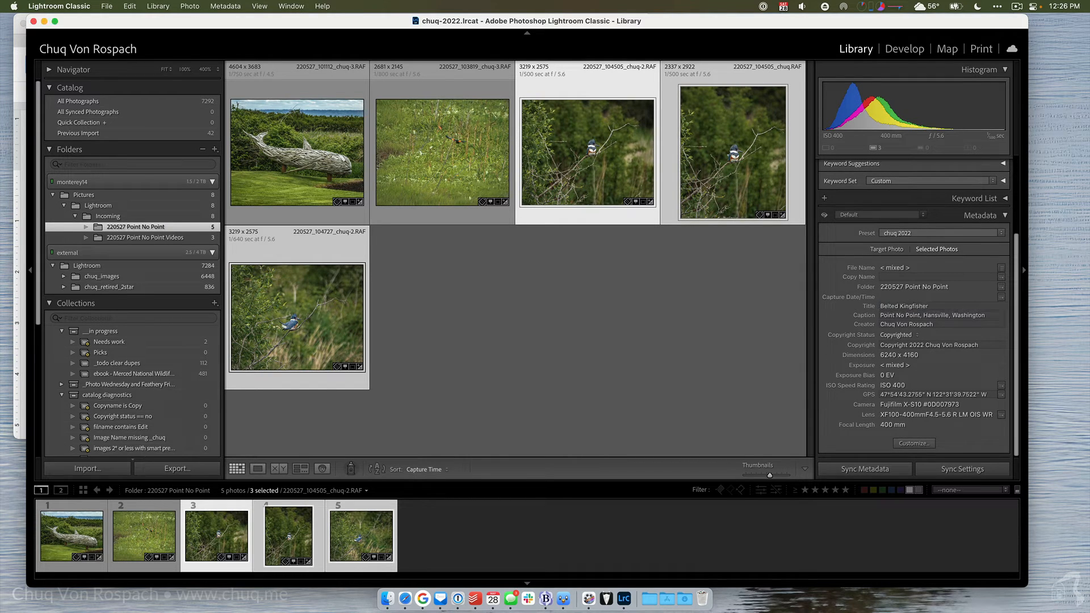
Extend the kingfisher photos' caption to read "Belted Kingfisher, Point No Point, Hansville, Washington".
{"action": "left_click", "coordinate": [906, 315]}
{"action": "key", "text": "Left"}
{"action": "type", "text": "Belted Kingfisher"}
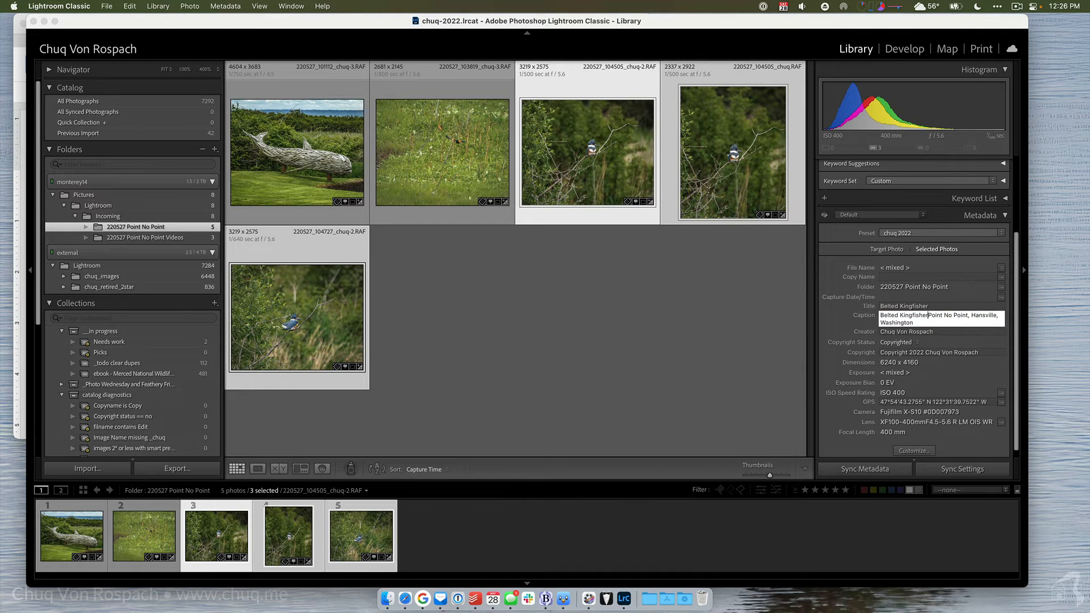
{"action": "type", "text": ","}
{"action": "key", "text": "Return"}
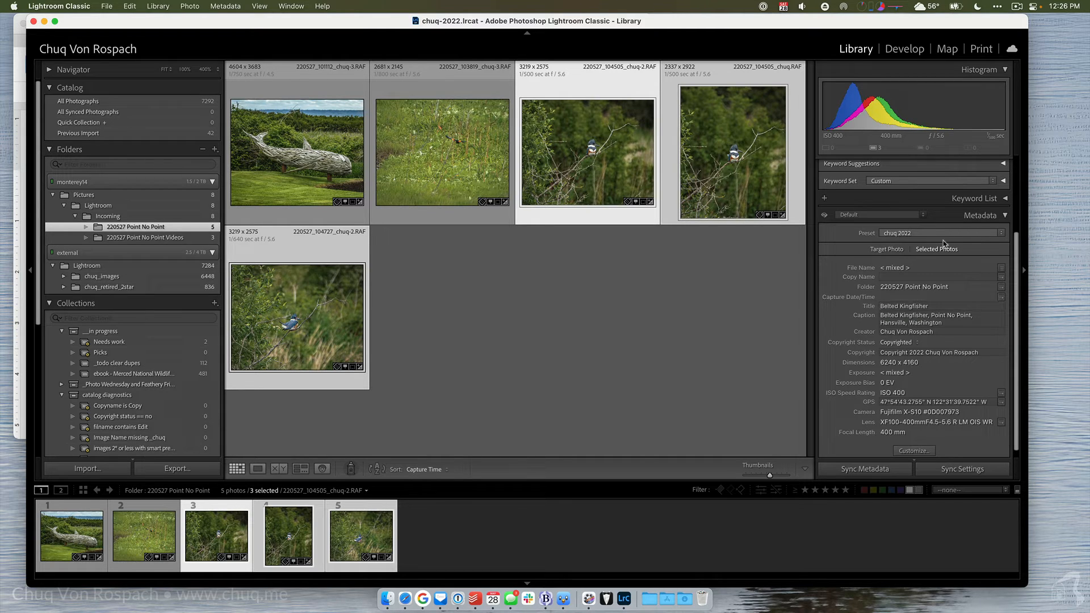
Filter the keyword list for "belt" and examine the Belted Kingfisher tag's synonyms and export options.
{"action": "left_click", "coordinate": [1005, 199]}
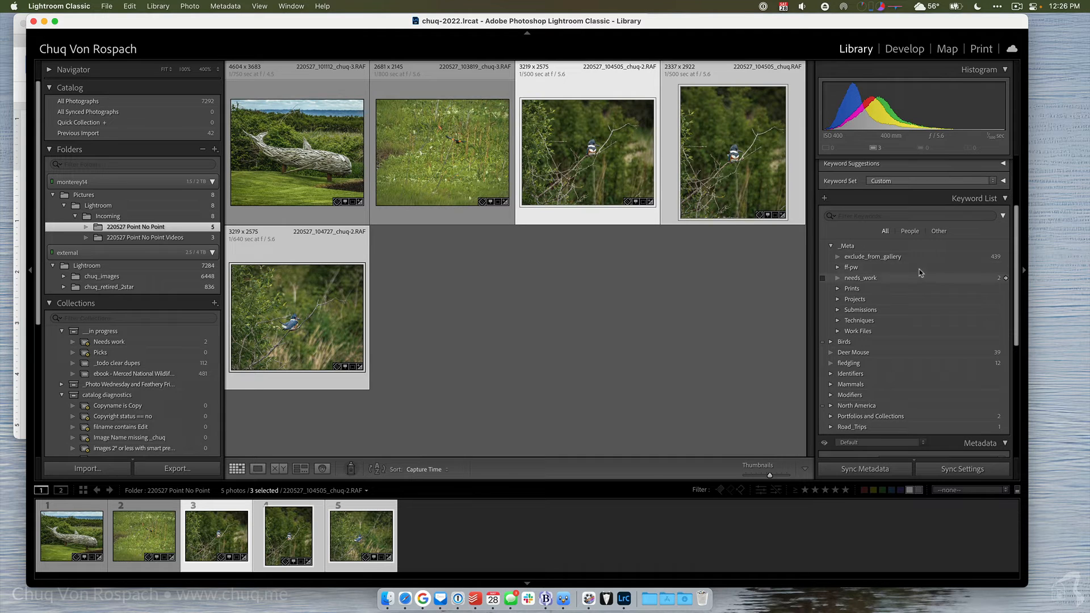
{"action": "left_click", "coordinate": [907, 216]}
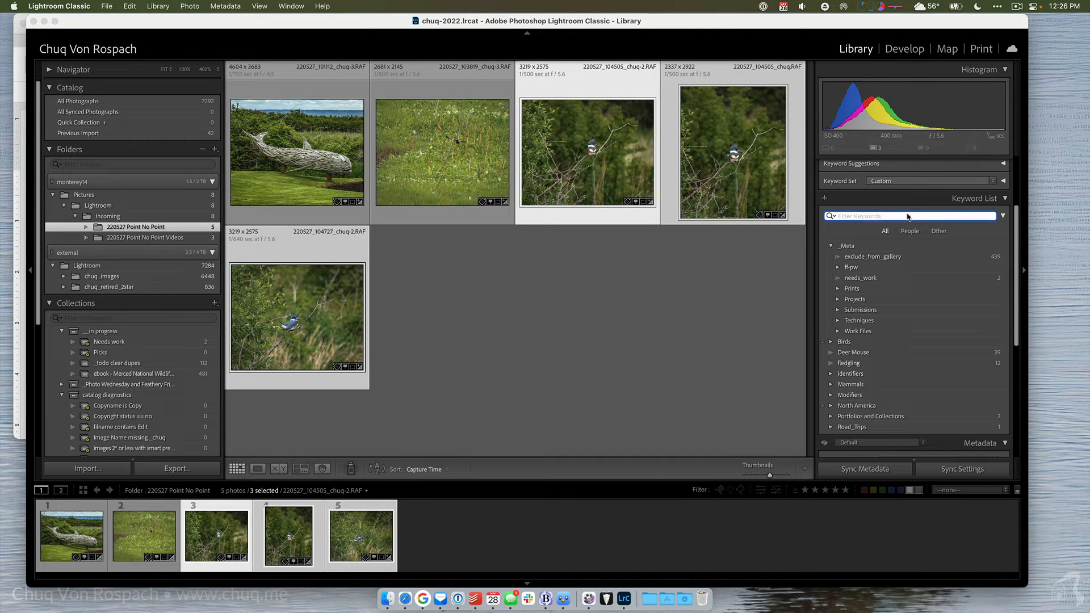
{"action": "type", "text": "belt"}
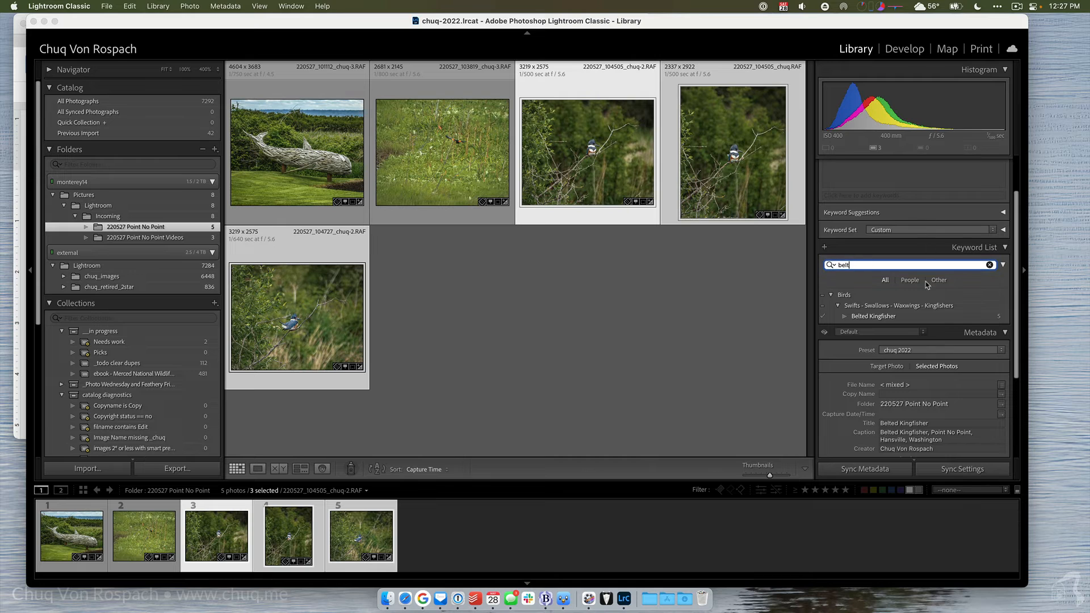
{"action": "left_click", "coordinate": [893, 318]}
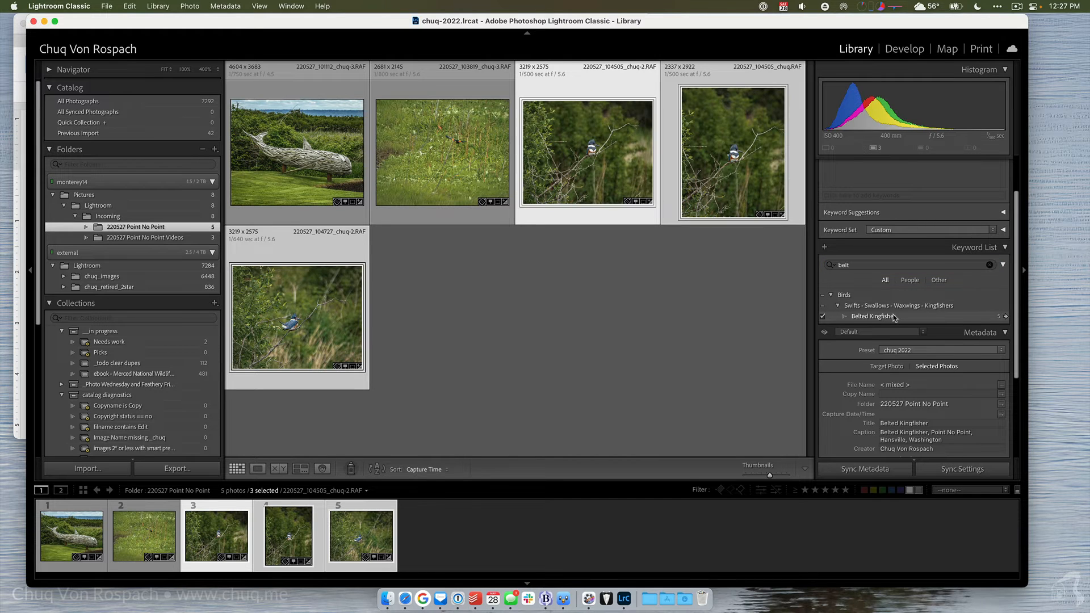
{"action": "double_click", "coordinate": [894, 316]}
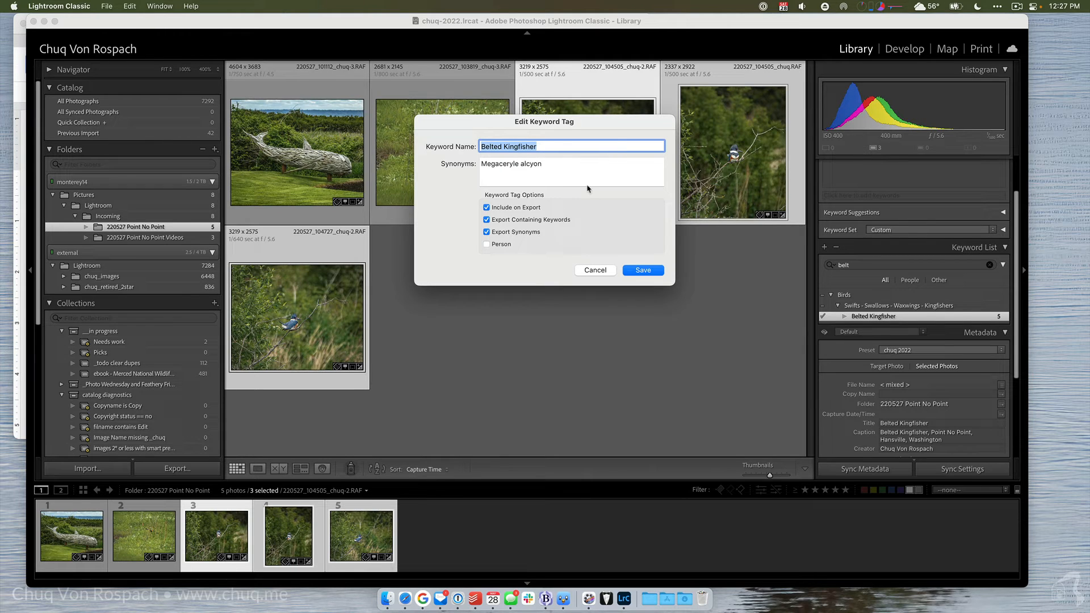
{"action": "left_click", "coordinate": [634, 271]}
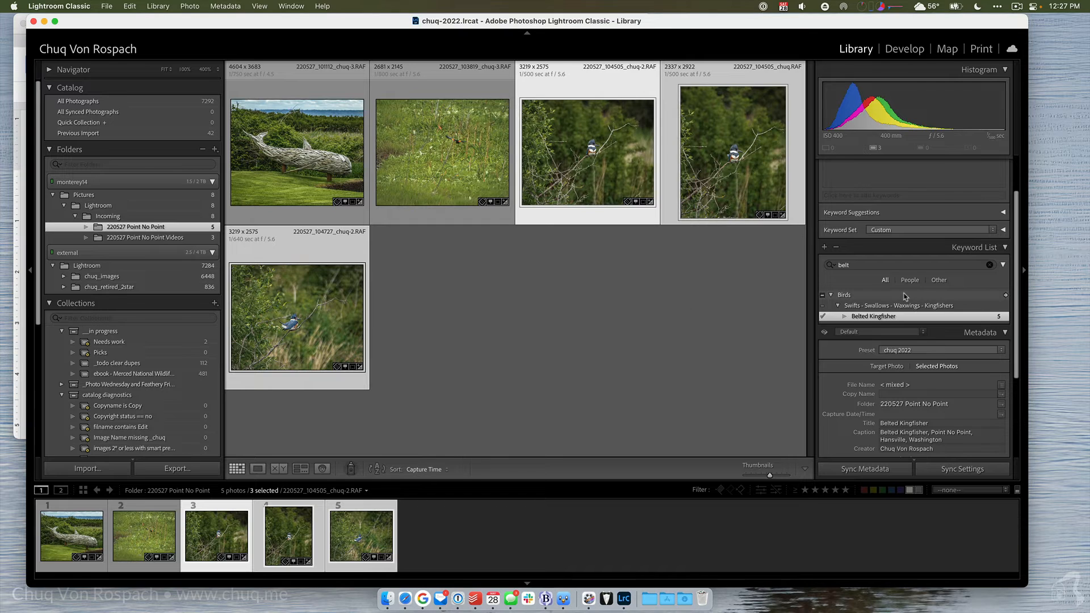
Clear the keyword filter and examine the Birds keyword hierarchy, including the hawks, eagles and falcons group, collapsing Birds at the end.
{"action": "left_click", "coordinate": [990, 265]}
{"action": "scroll", "coordinate": [912, 280], "scroll_direction": "down", "scroll_amount": 5}
{"action": "scroll", "coordinate": [914, 280], "scroll_direction": "down", "scroll_amount": 3}
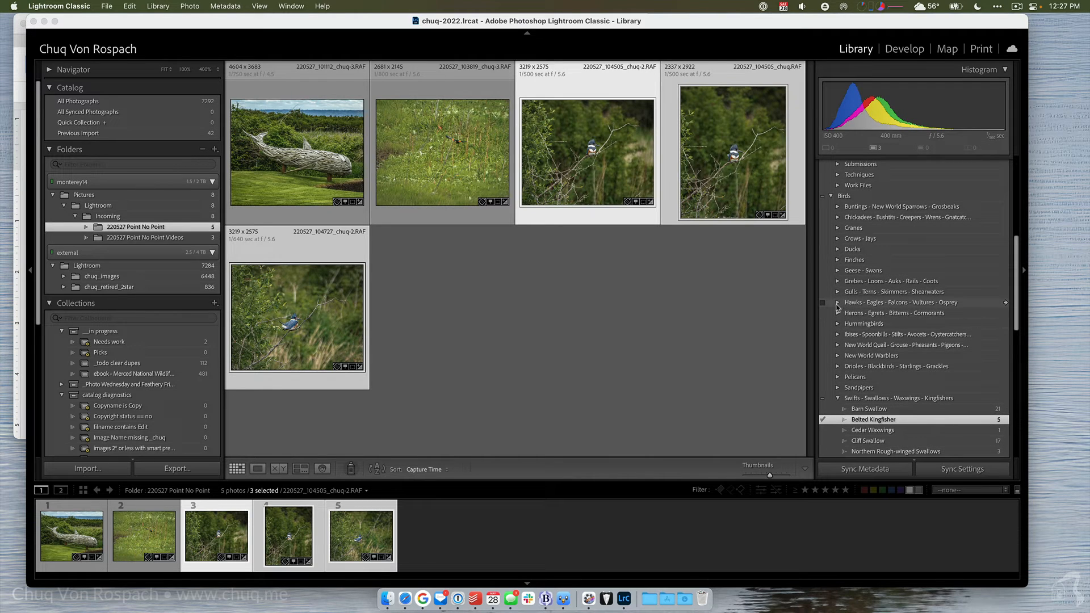
{"action": "left_click", "coordinate": [837, 304]}
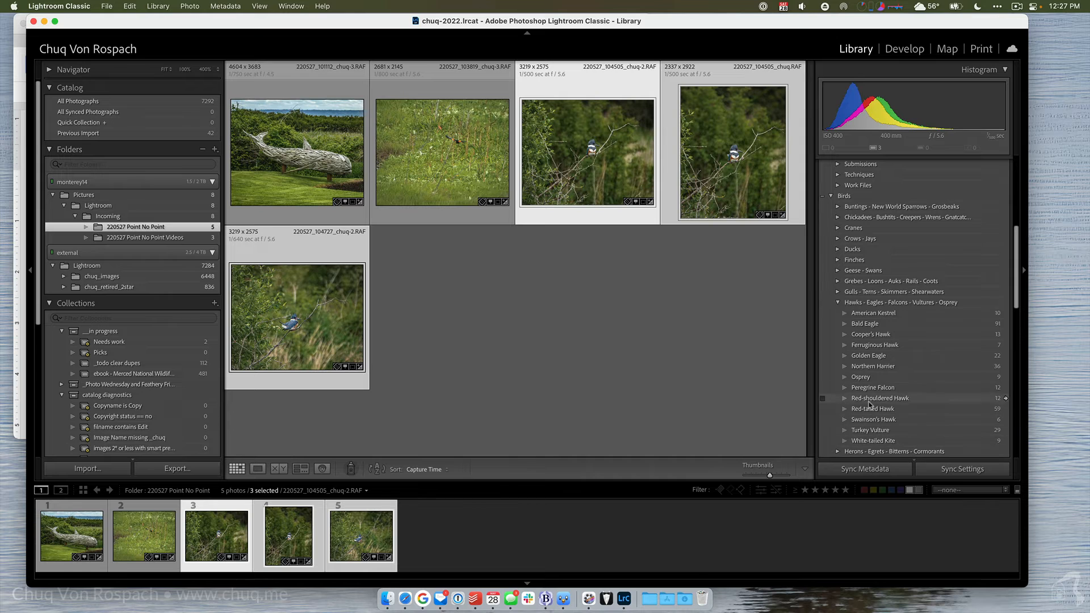
{"action": "left_click", "coordinate": [837, 302]}
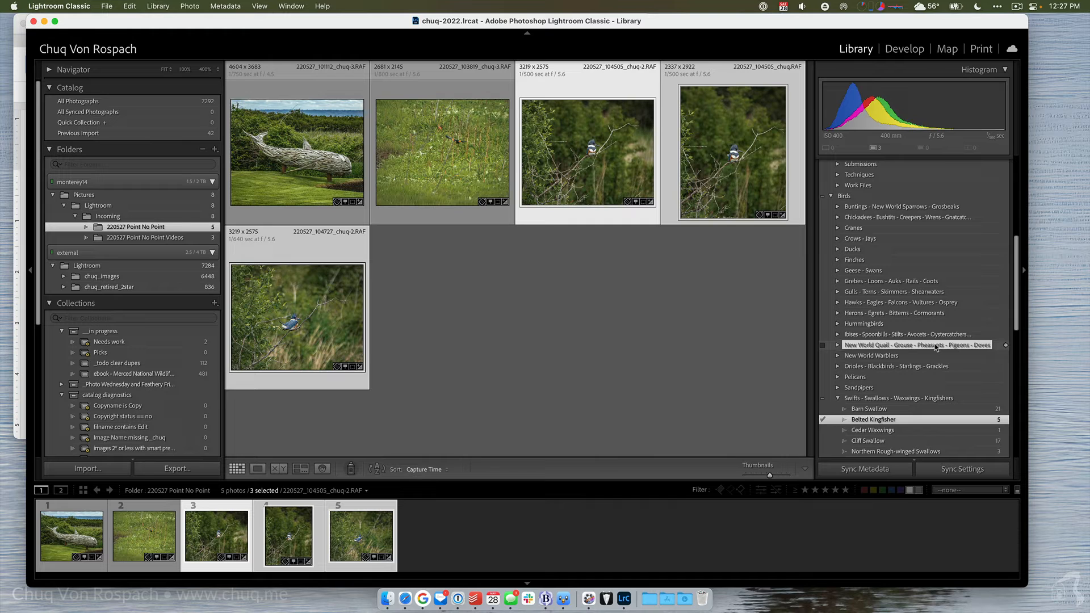
{"action": "left_click", "coordinate": [831, 196]}
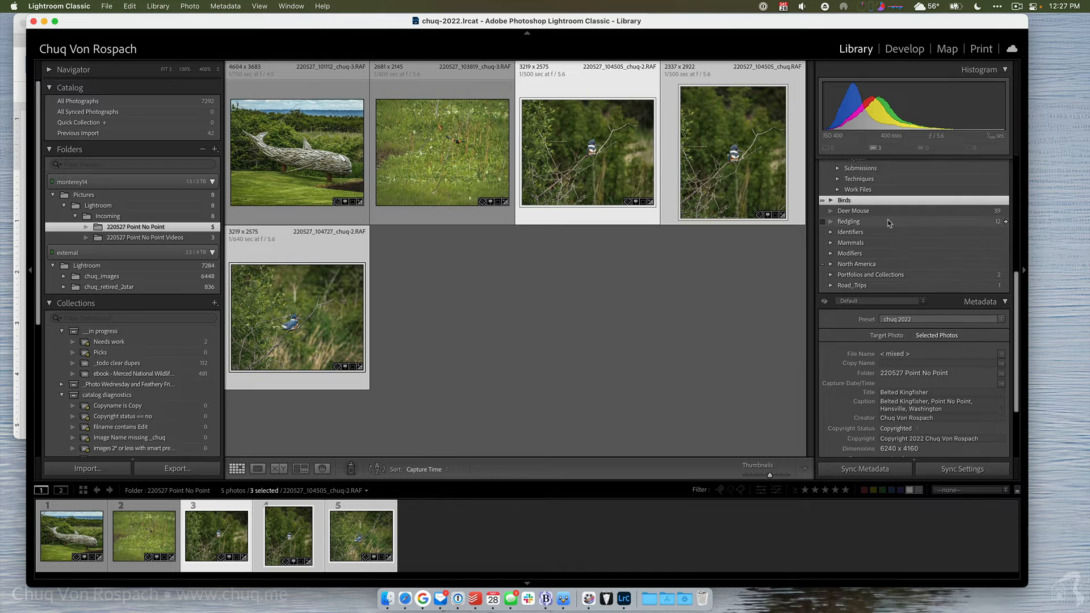
{"action": "scroll", "coordinate": [888, 221], "scroll_direction": "up", "scroll_amount": 5}
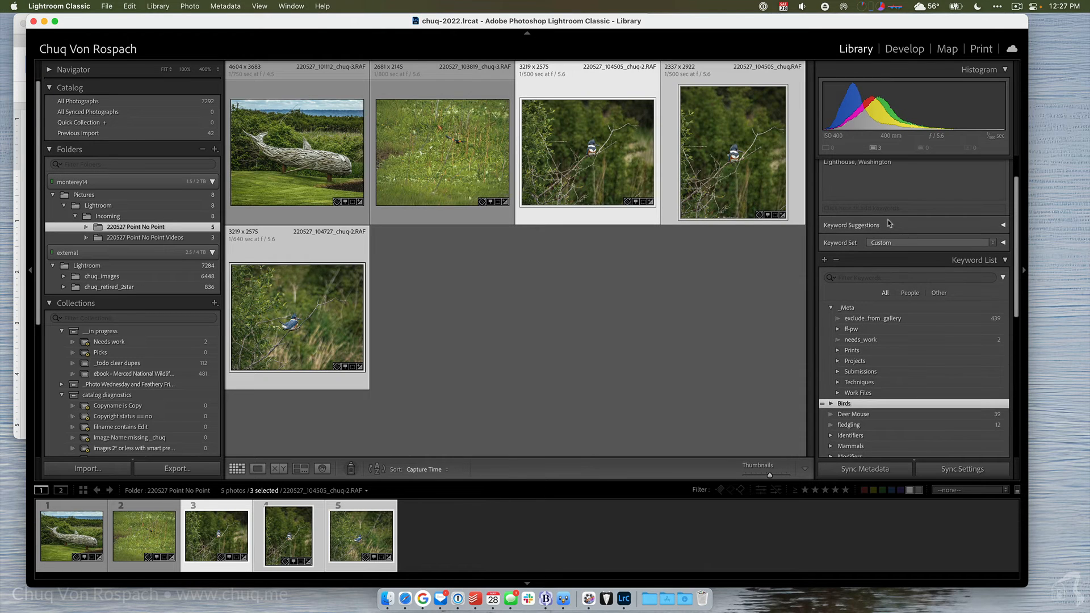
{"action": "scroll", "coordinate": [889, 223], "scroll_direction": "up", "scroll_amount": 2}
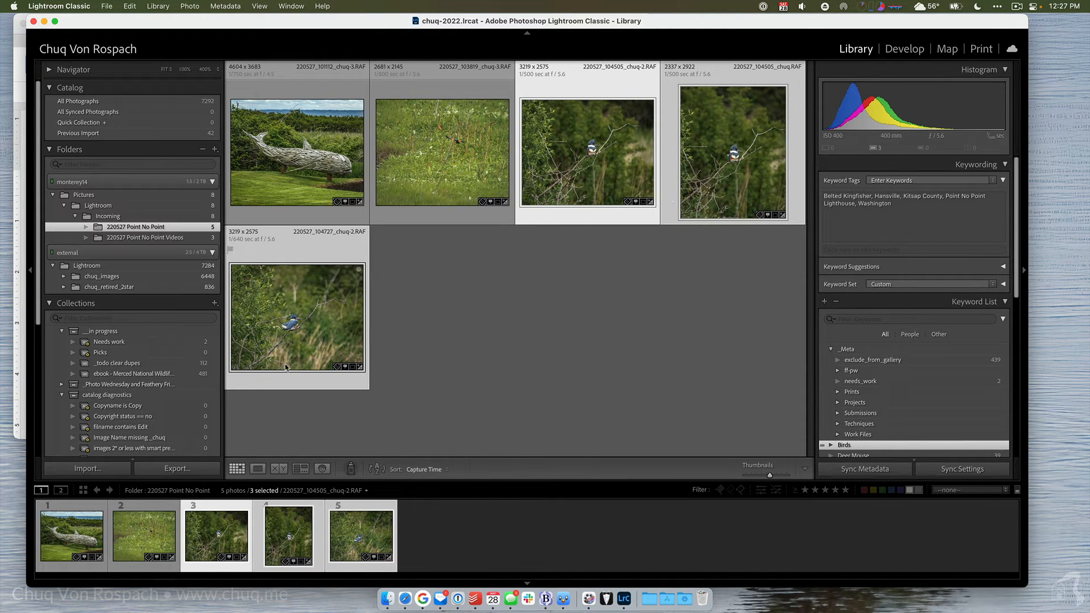
Add the keyword Red-winged Blackbird to the green meadow photo and copy the name for reuse.
{"action": "left_click", "coordinate": [437, 165]}
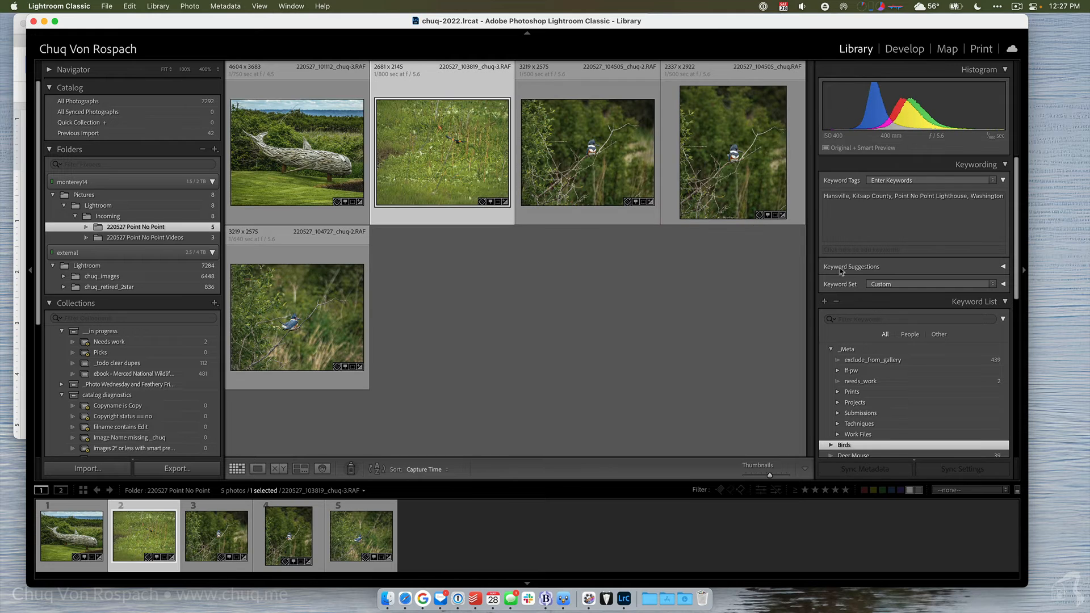
{"action": "left_click", "coordinate": [845, 250]}
{"action": "type", "text": "Red-winged Blackbird"}
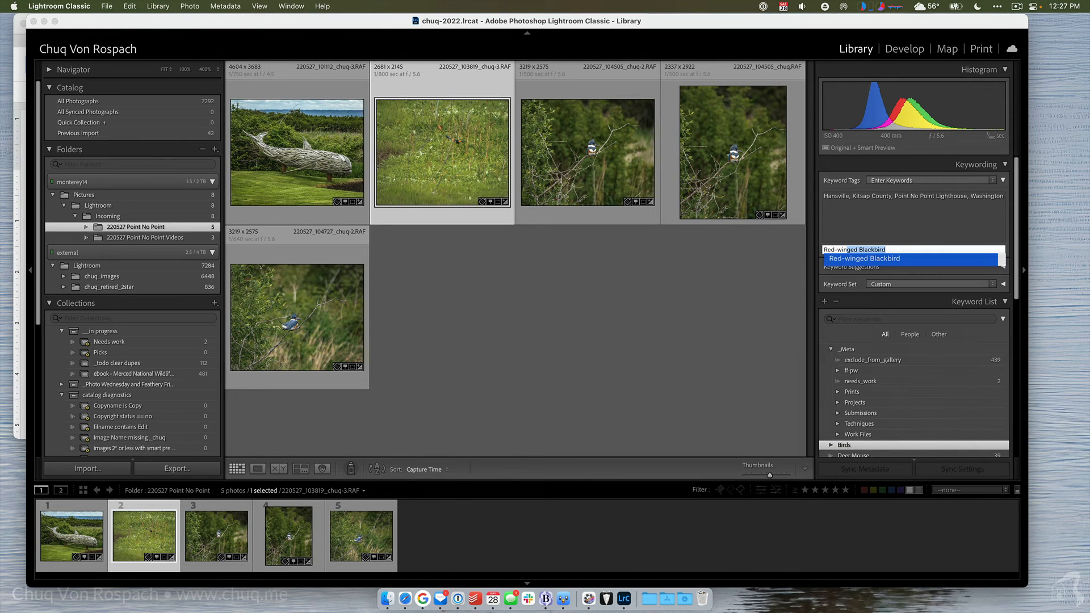
{"action": "key", "text": "Return"}
{"action": "key", "text": "super+a"}
{"action": "key", "text": "super+c"}
{"action": "key", "text": "Return"}
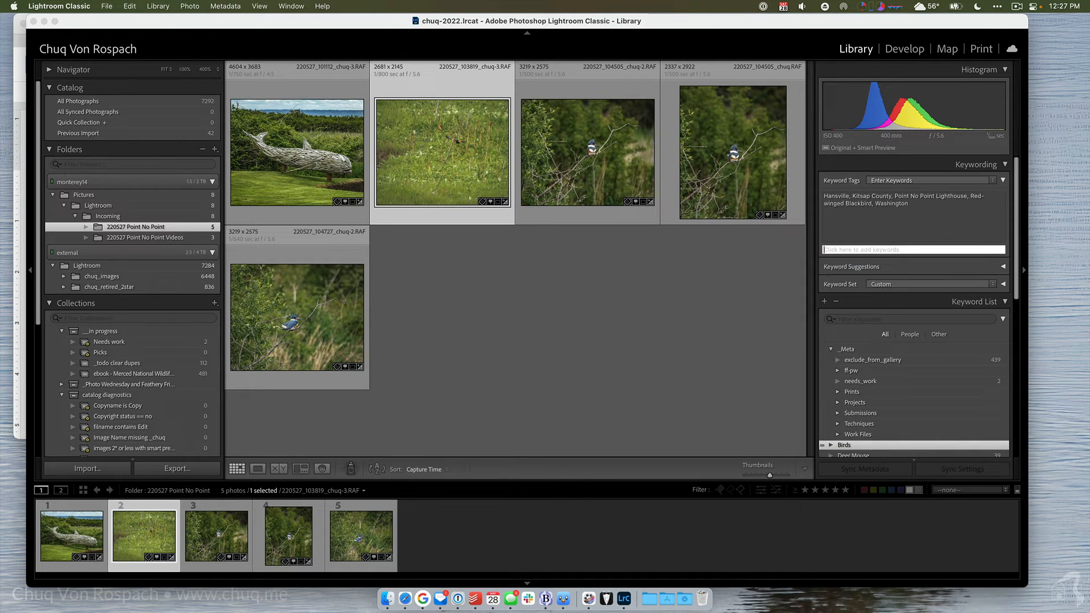
Collapse the keyword list and set the meadow photo's title to Red-winged Blackbird.
{"action": "scroll", "coordinate": [902, 302], "scroll_direction": "down", "scroll_amount": 2}
{"action": "scroll", "coordinate": [901, 302], "scroll_direction": "down", "scroll_amount": 6}
{"action": "scroll", "coordinate": [902, 304], "scroll_direction": "up", "scroll_amount": 5}
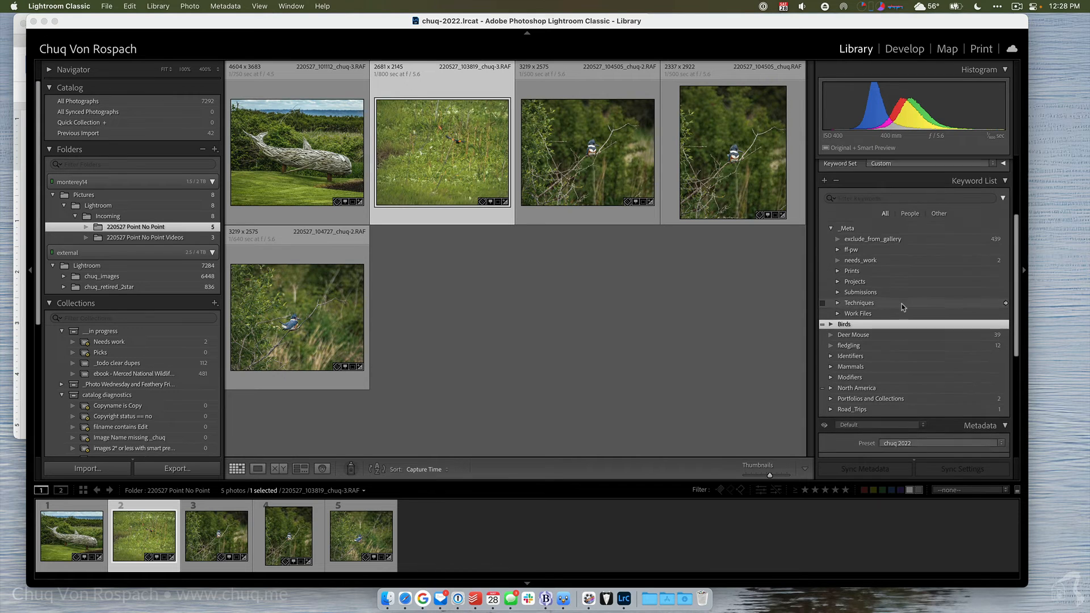
{"action": "left_click", "coordinate": [1005, 201]}
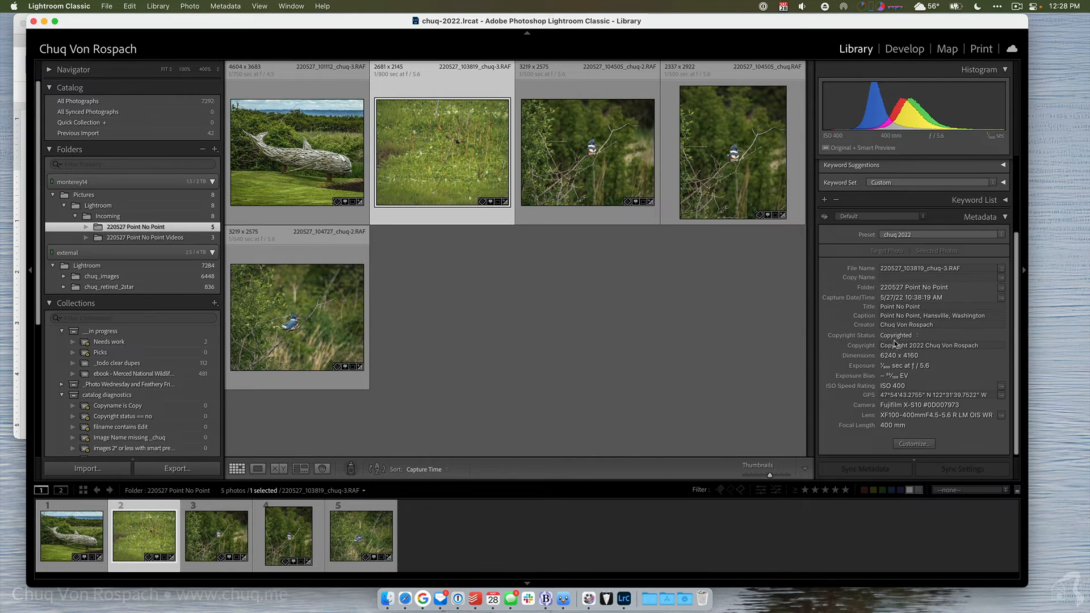
{"action": "left_click", "coordinate": [902, 306]}
{"action": "key", "text": "super+v"}
{"action": "key", "text": "Return"}
Extend the meadow photo's caption to read "Red-winged Blackbird, Point No Point, Hansville, Washington".
{"action": "left_click", "coordinate": [902, 315]}
{"action": "key", "text": "Left"}
{"action": "key", "text": "super+v"}
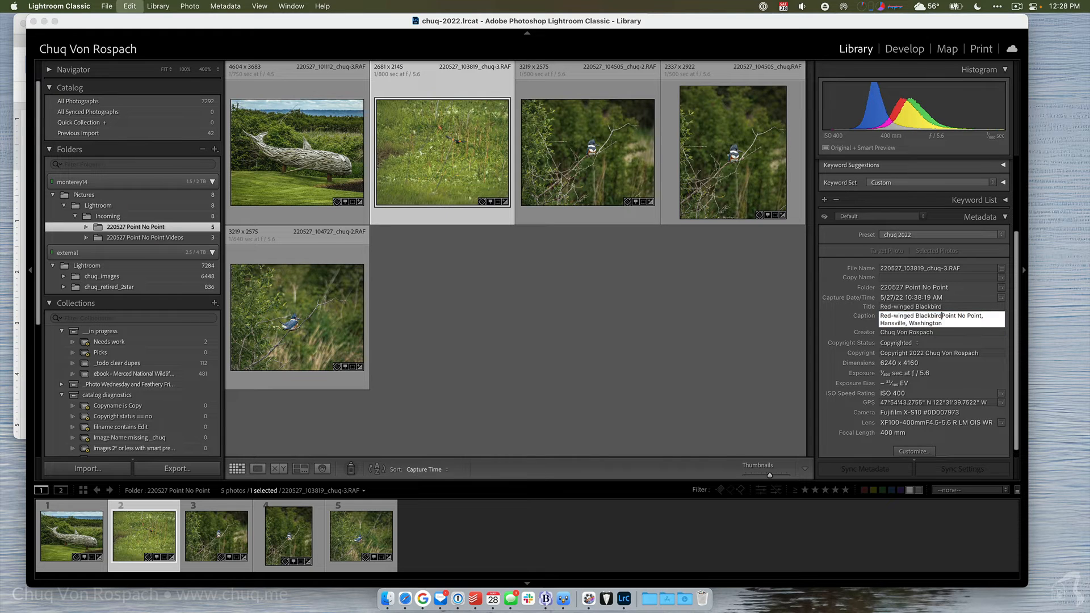
{"action": "type", "text": ","}
{"action": "key", "text": "Return"}
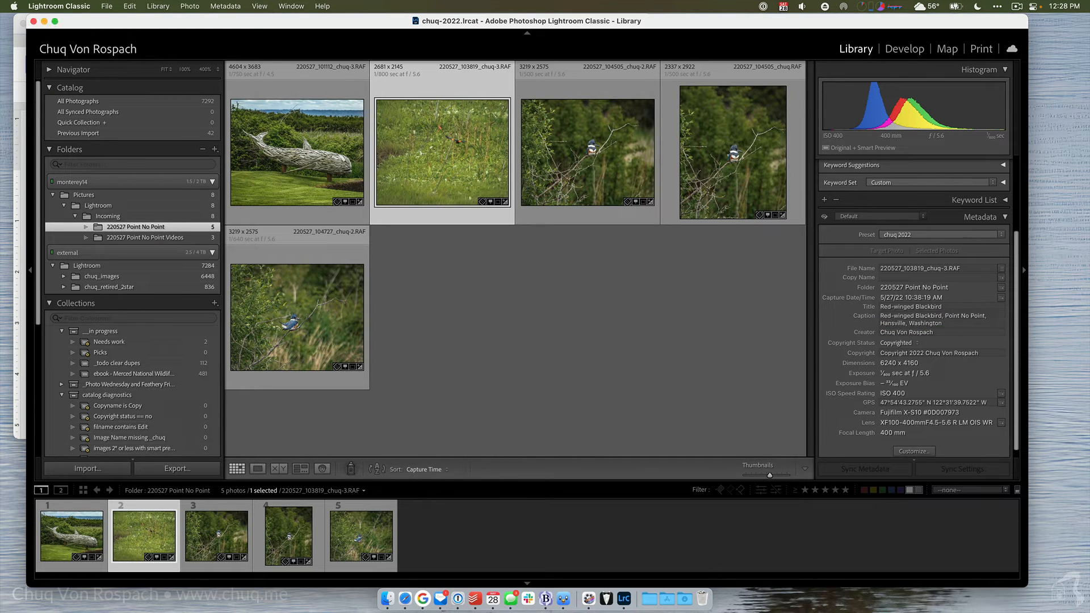
Examine the whale sculpture photo's metadata in the EXIF and IPTC view, including its exposure, contact, location and copyright fields.
{"action": "scroll", "coordinate": [883, 326], "scroll_direction": "up", "scroll_amount": 1}
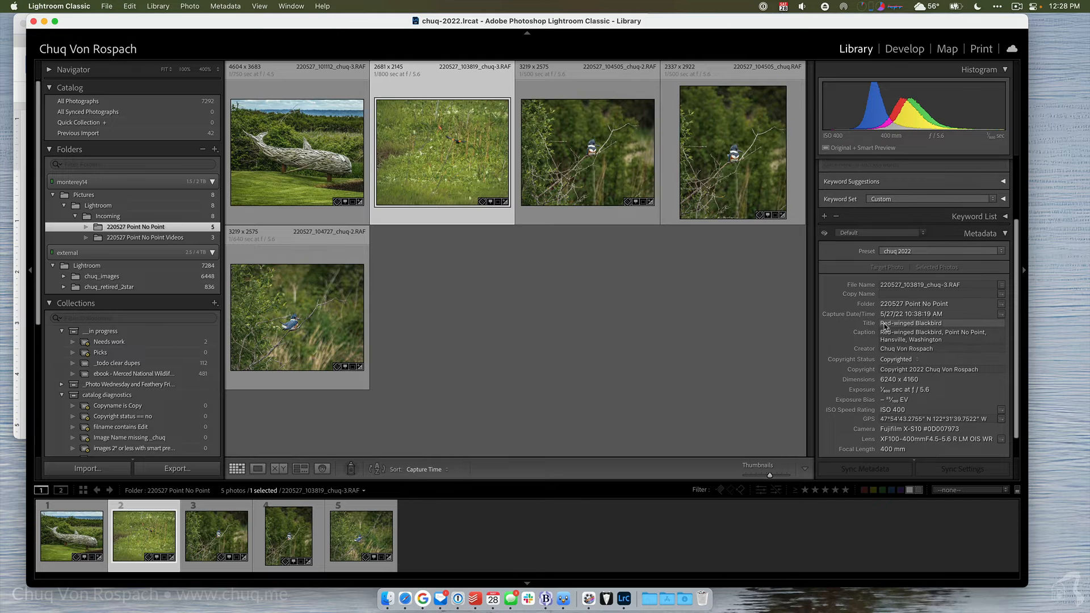
{"action": "left_click", "coordinate": [74, 544]}
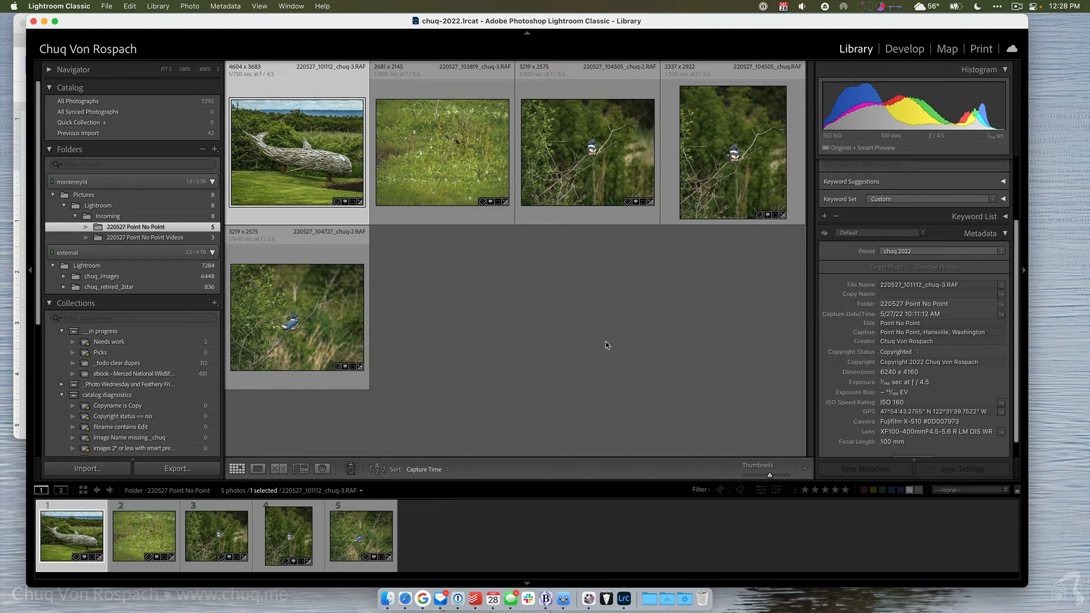
{"action": "scroll", "coordinate": [922, 291], "scroll_direction": "down", "scroll_amount": 1}
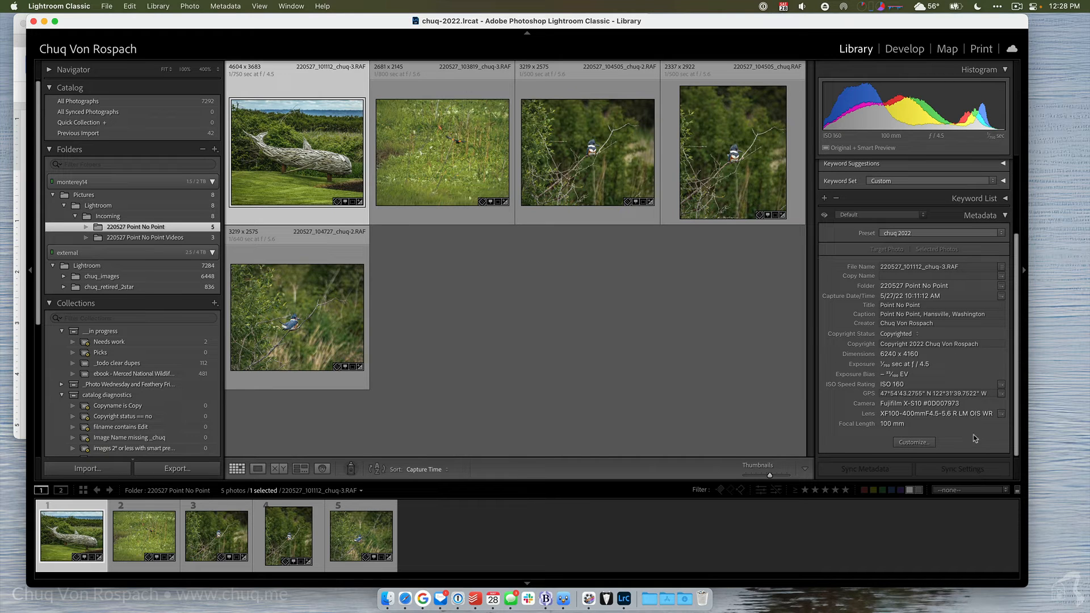
{"action": "scroll", "coordinate": [950, 389], "scroll_direction": "up", "scroll_amount": 1}
{"action": "scroll", "coordinate": [950, 389], "scroll_direction": "down", "scroll_amount": 1}
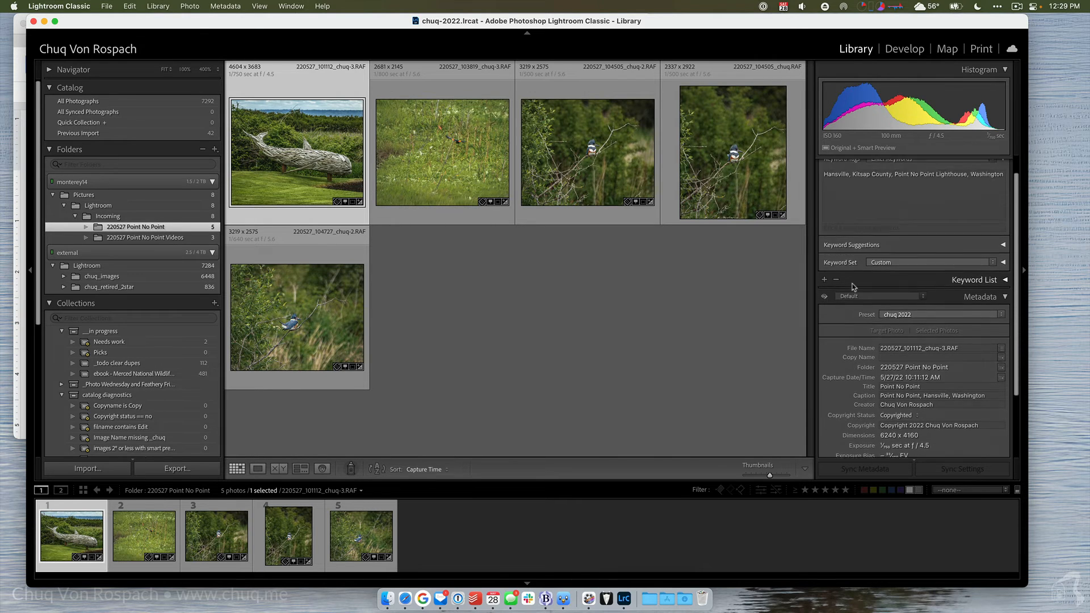
{"action": "left_click", "coordinate": [855, 217]}
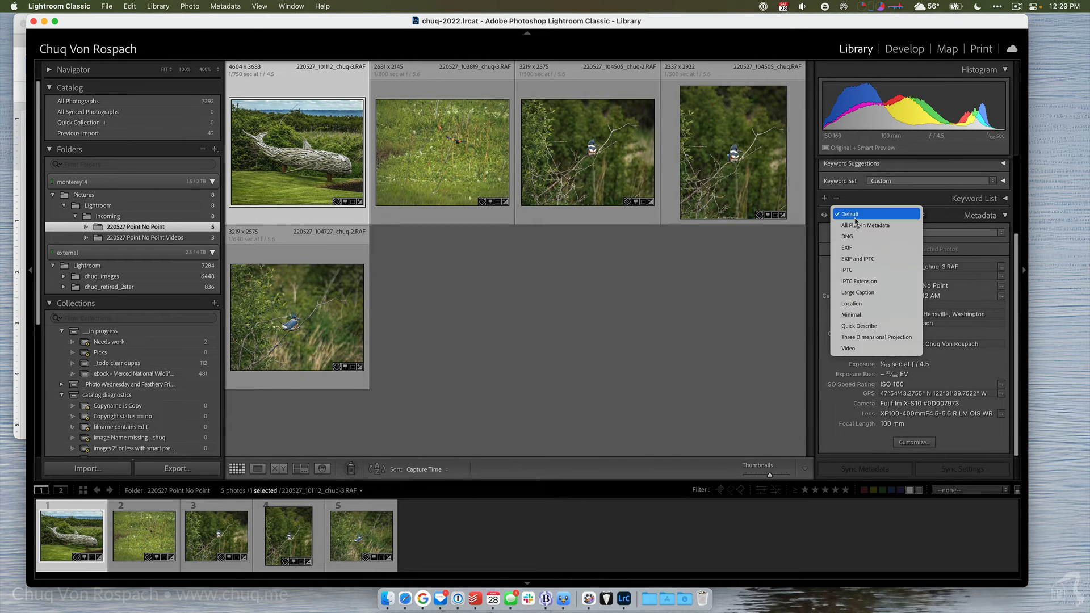
{"action": "left_click", "coordinate": [856, 259]}
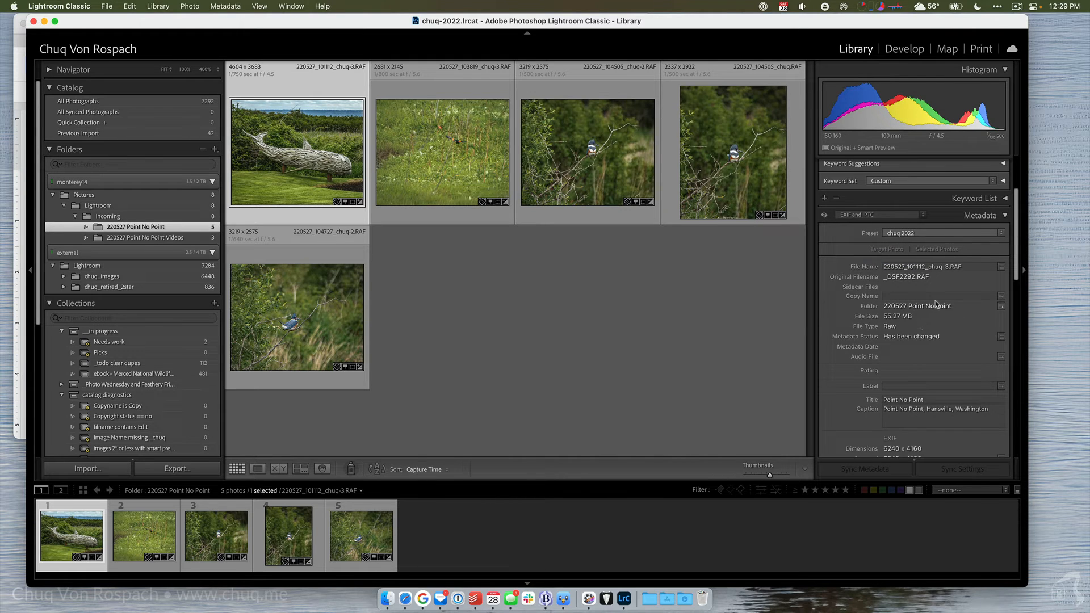
{"action": "scroll", "coordinate": [942, 377], "scroll_direction": "down", "scroll_amount": 5}
{"action": "scroll", "coordinate": [942, 381], "scroll_direction": "down", "scroll_amount": 5}
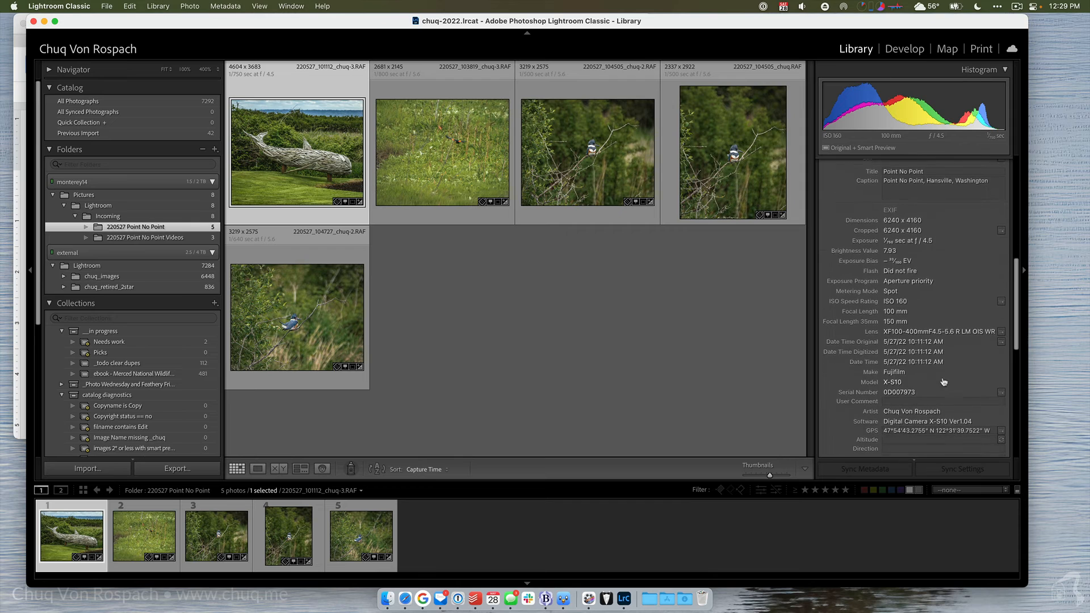
{"action": "scroll", "coordinate": [931, 305], "scroll_direction": "down", "scroll_amount": 3}
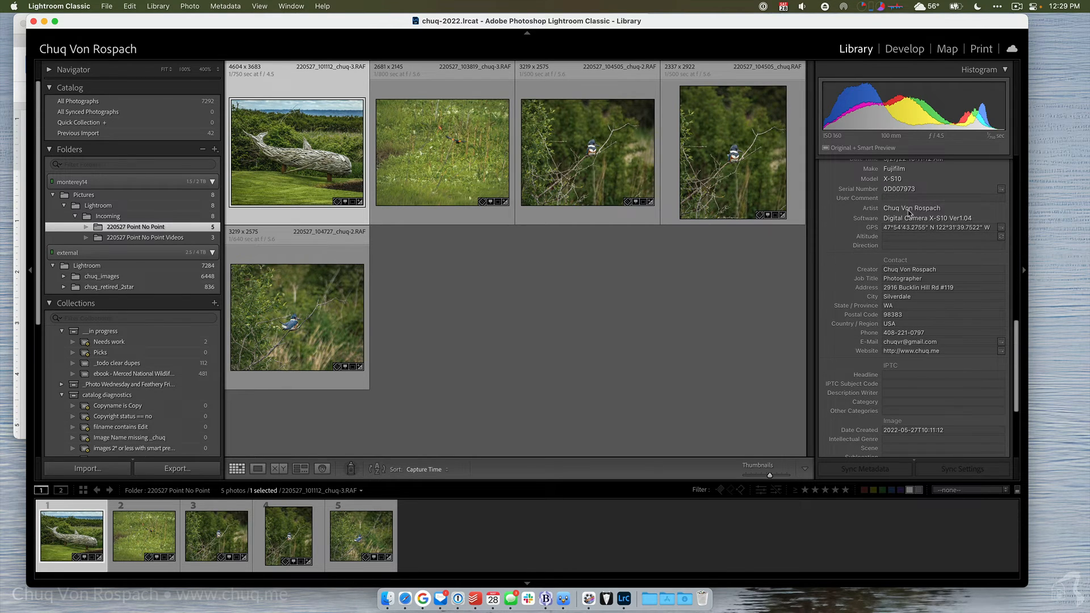
{"action": "scroll", "coordinate": [935, 284], "scroll_direction": "down", "scroll_amount": 2}
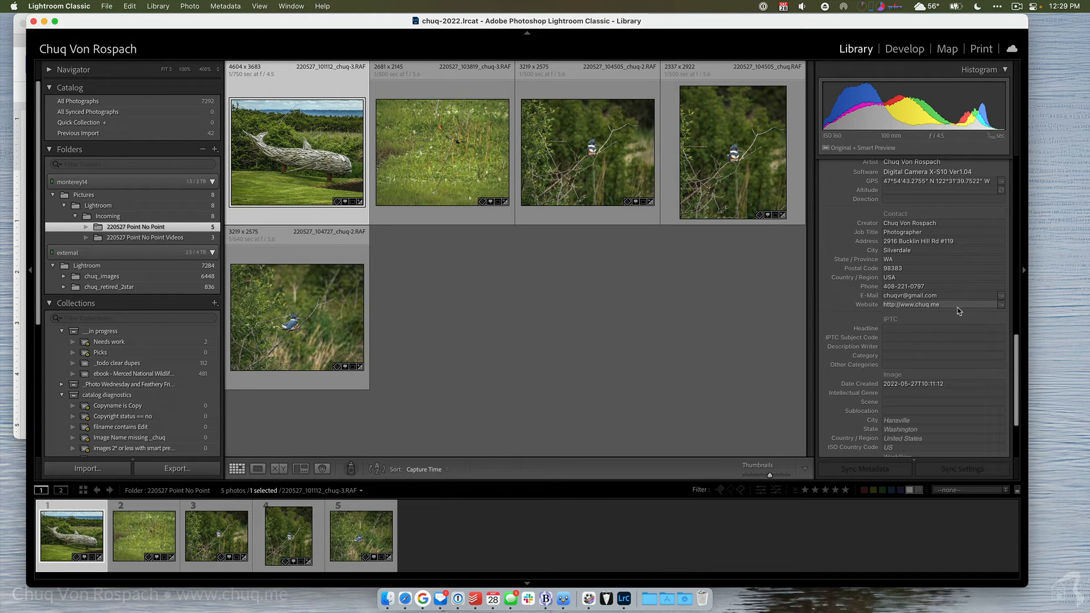
{"action": "scroll", "coordinate": [958, 309], "scroll_direction": "down", "scroll_amount": 3}
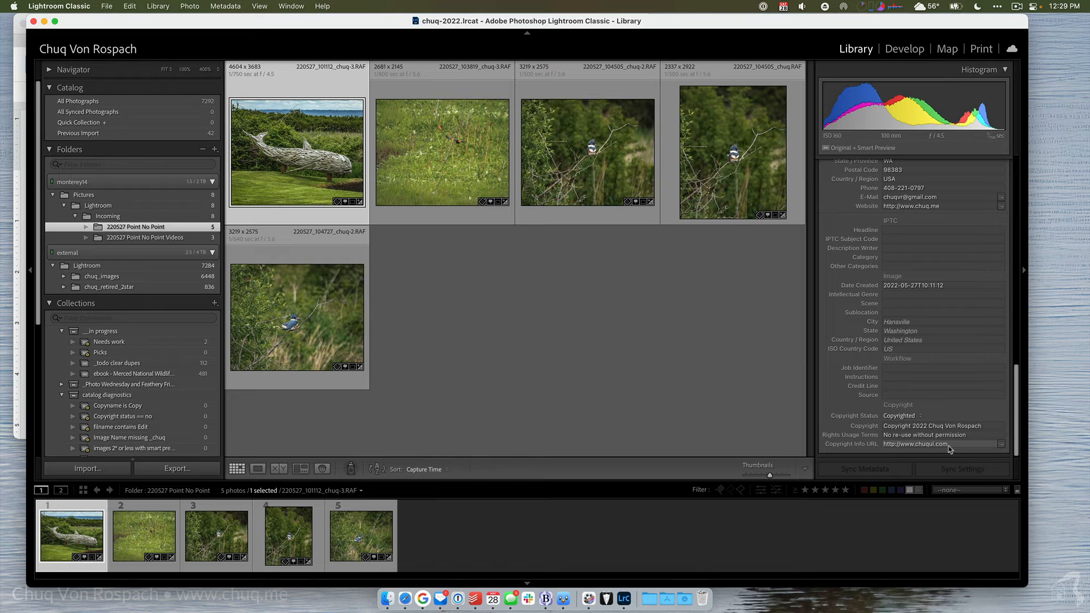
{"action": "scroll", "coordinate": [949, 448], "scroll_direction": "up", "scroll_amount": 10}
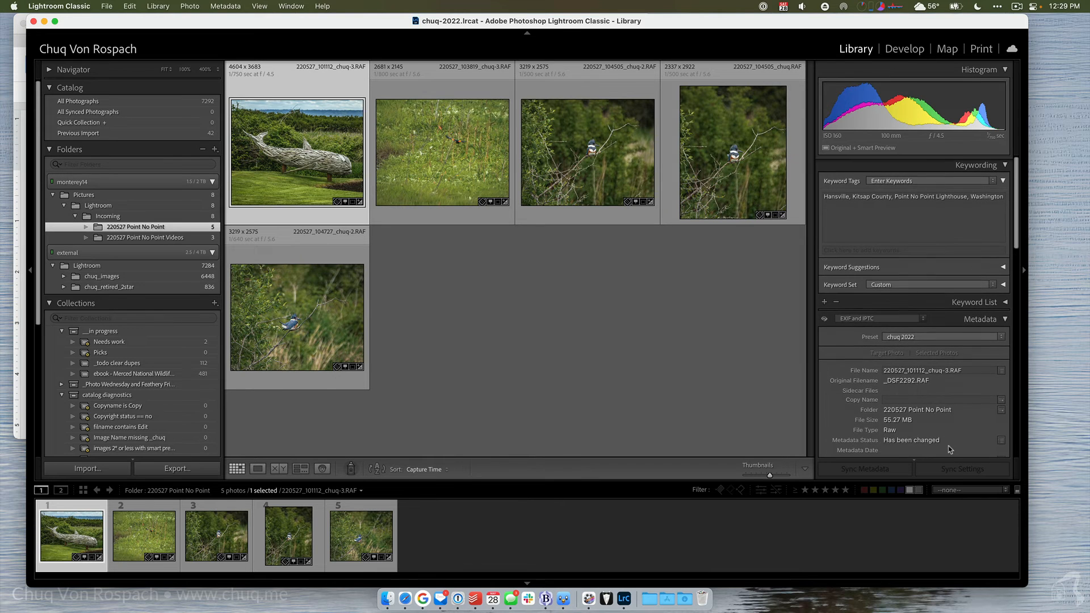
Switch the metadata display back to the Default view.
{"action": "left_click", "coordinate": [1006, 321]}
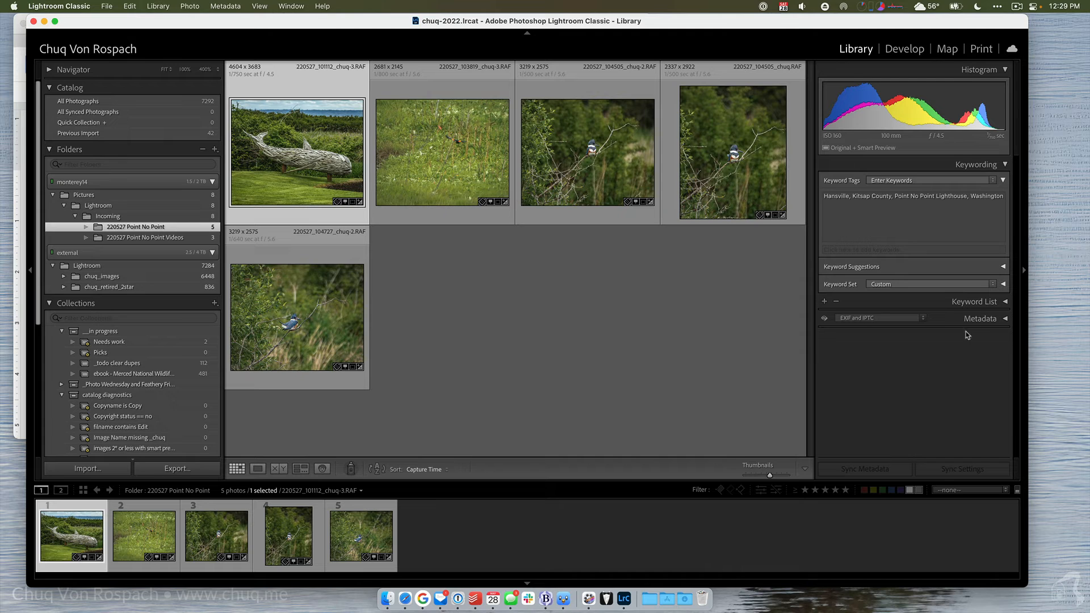
{"action": "left_click", "coordinate": [855, 319]}
{"action": "left_click", "coordinate": [849, 272]}
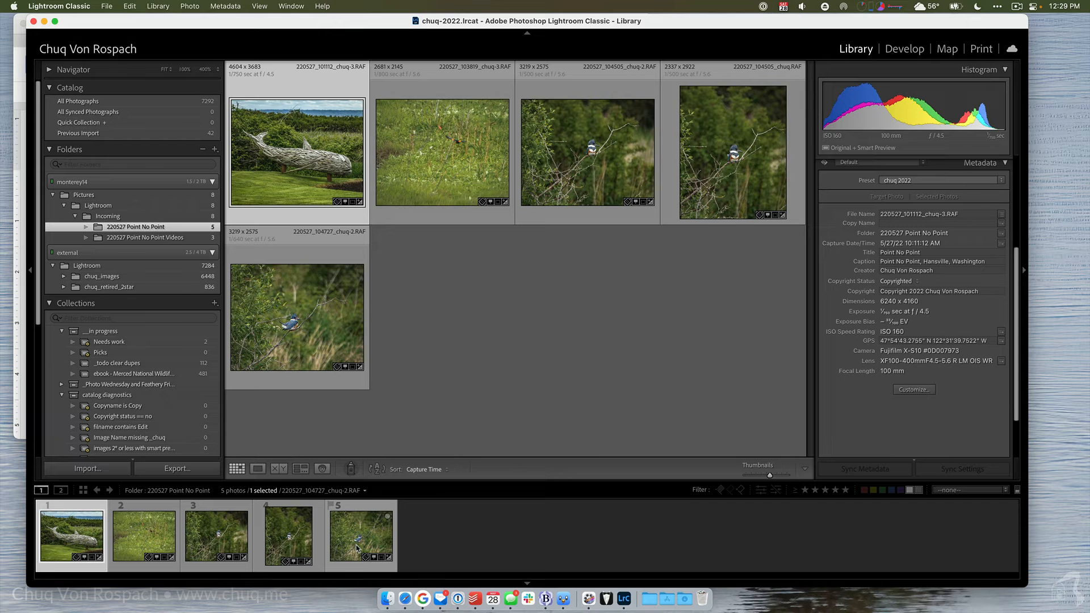
Sharpen all five photos in Topaz Sharpen AI as 16-bit ProPhoto RGB TIFF copies with Lightroom adjustments.
{"action": "key", "text": "super+a"}
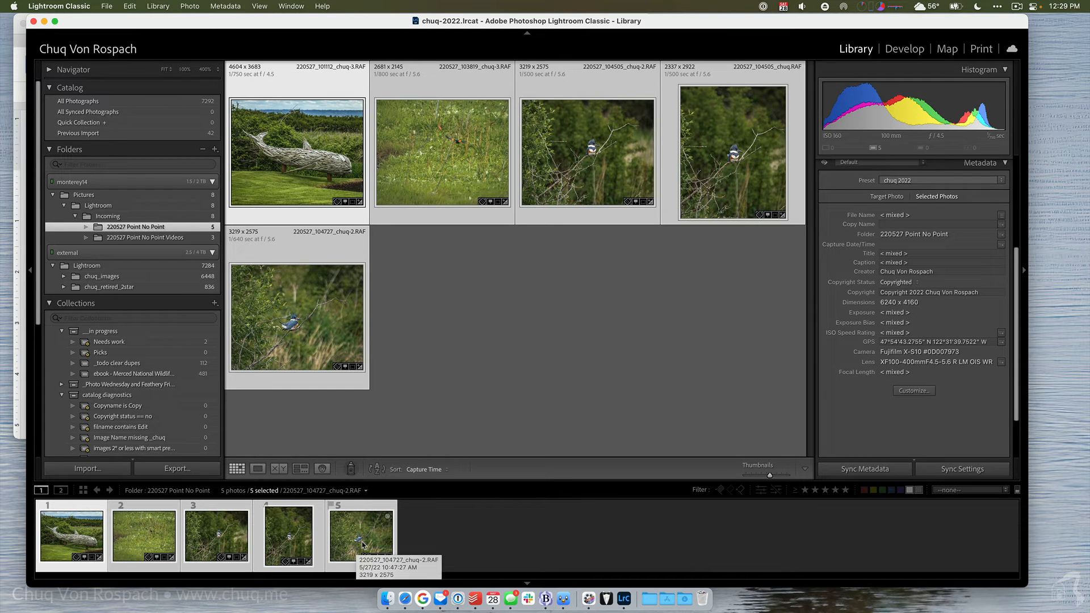
{"action": "right_click", "coordinate": [362, 544]}
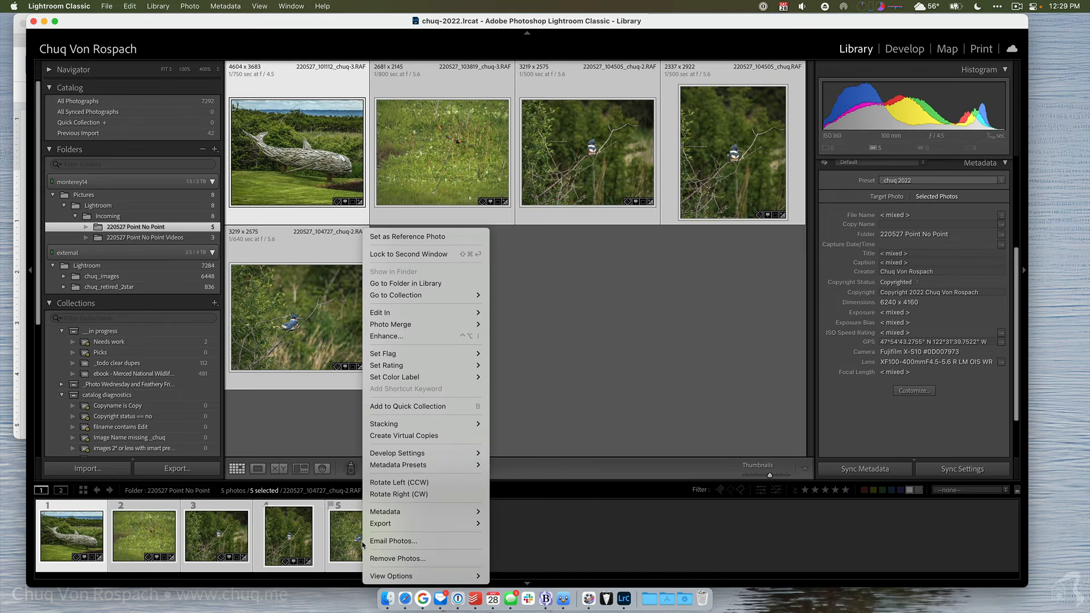
{"action": "mouse_move", "coordinate": [431, 313]}
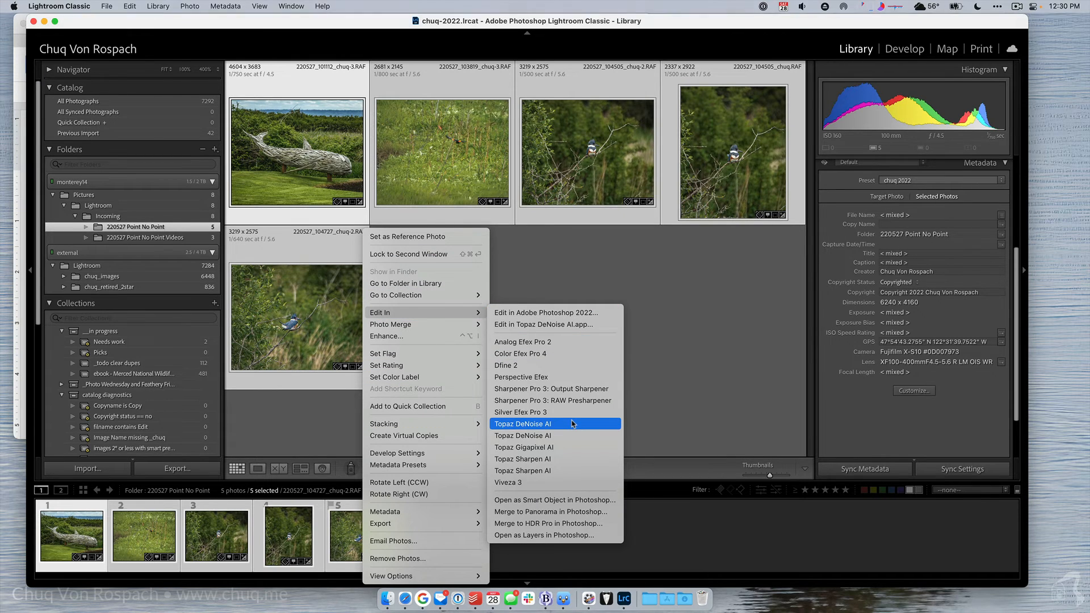
{"action": "left_click", "coordinate": [570, 457]}
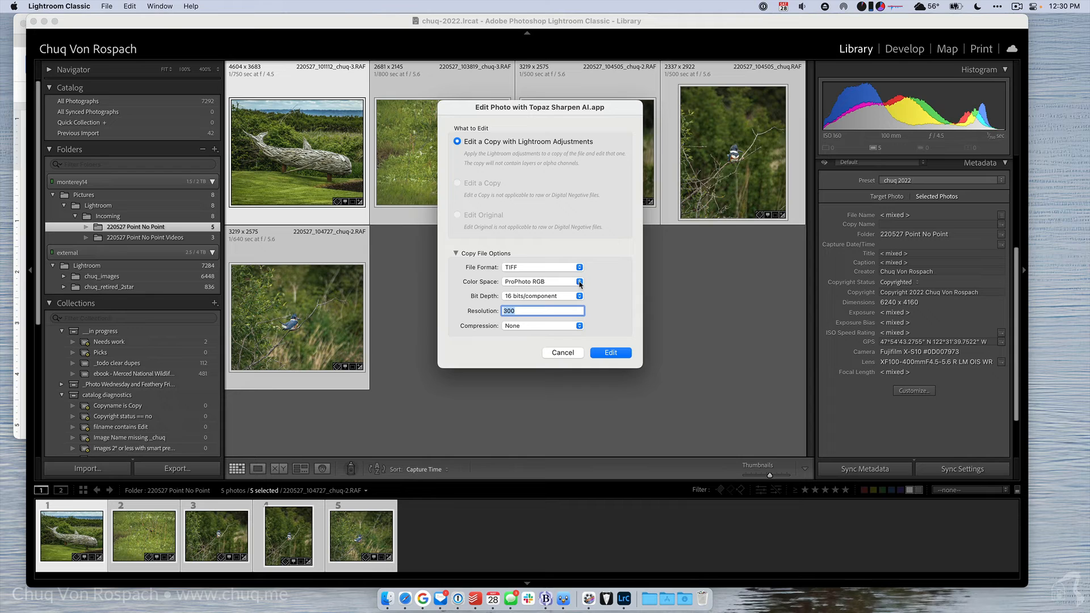
{"action": "left_click", "coordinate": [611, 353]}
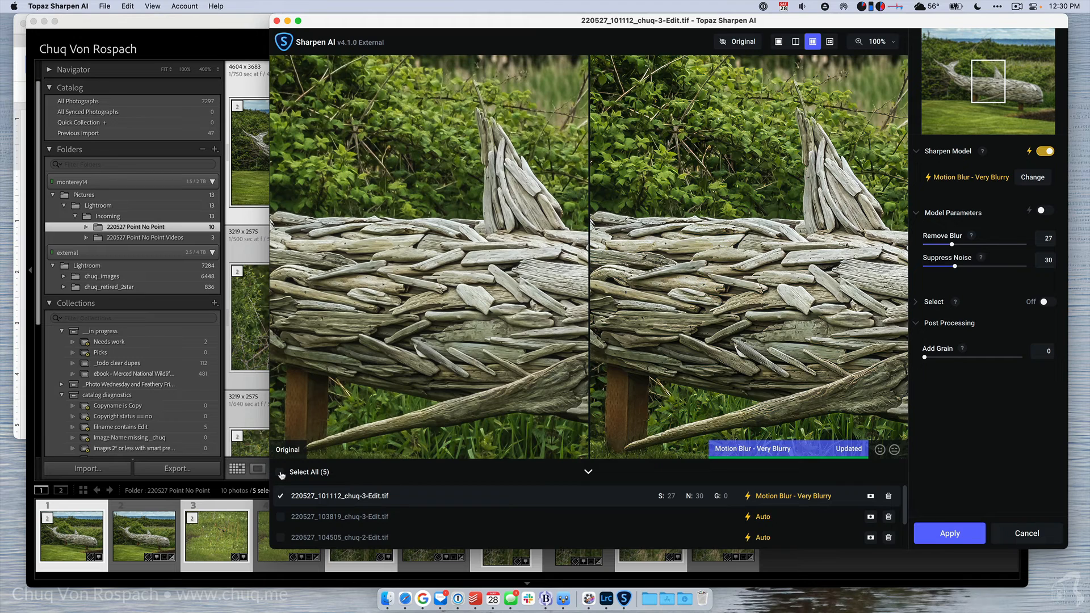
{"action": "left_click", "coordinate": [281, 473]}
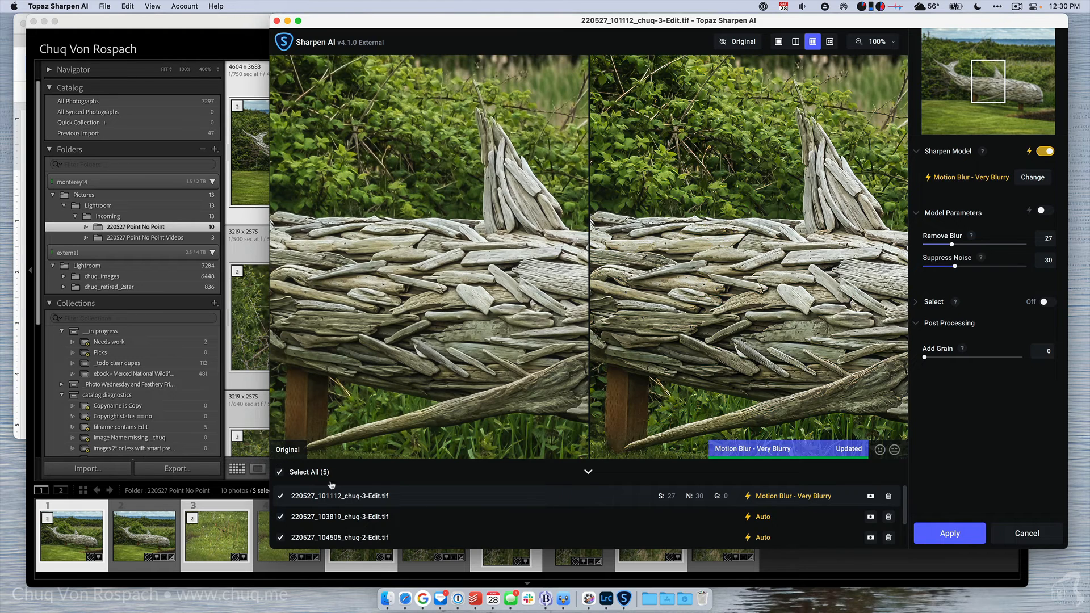
{"action": "left_click", "coordinate": [929, 539]}
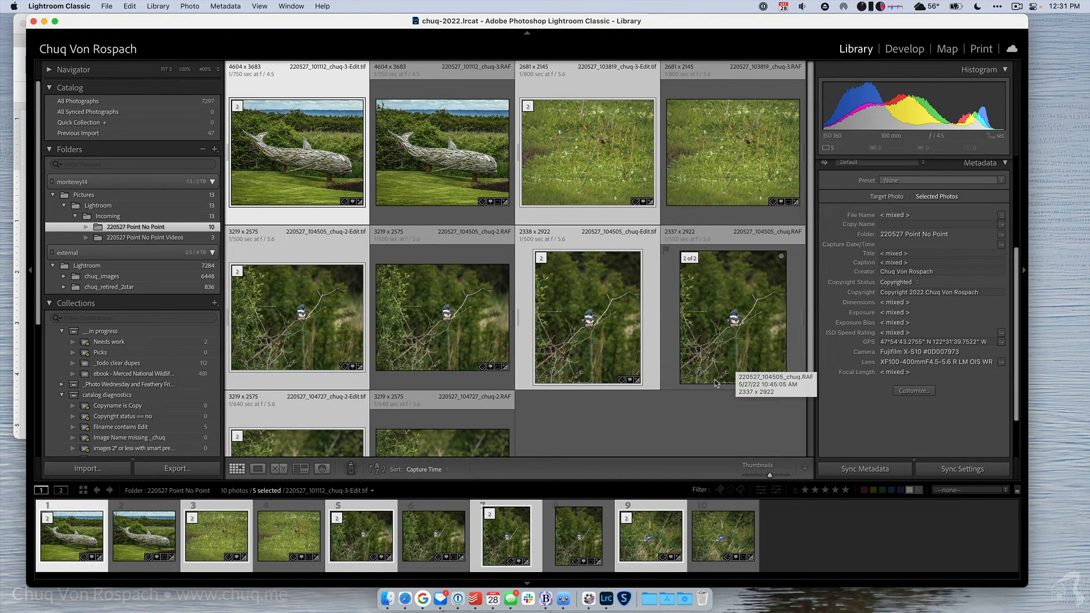
Denoise all five sharpened TIFF files in Topaz DeNoise AI, using the Edit Original option.
{"action": "right_click", "coordinate": [509, 546]}
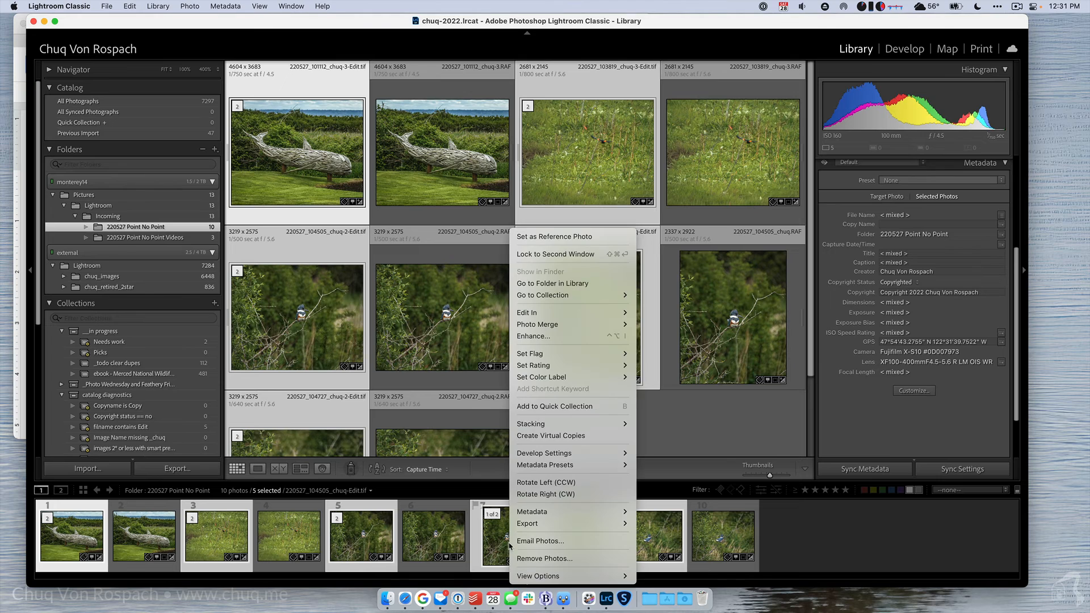
{"action": "mouse_move", "coordinate": [526, 316]}
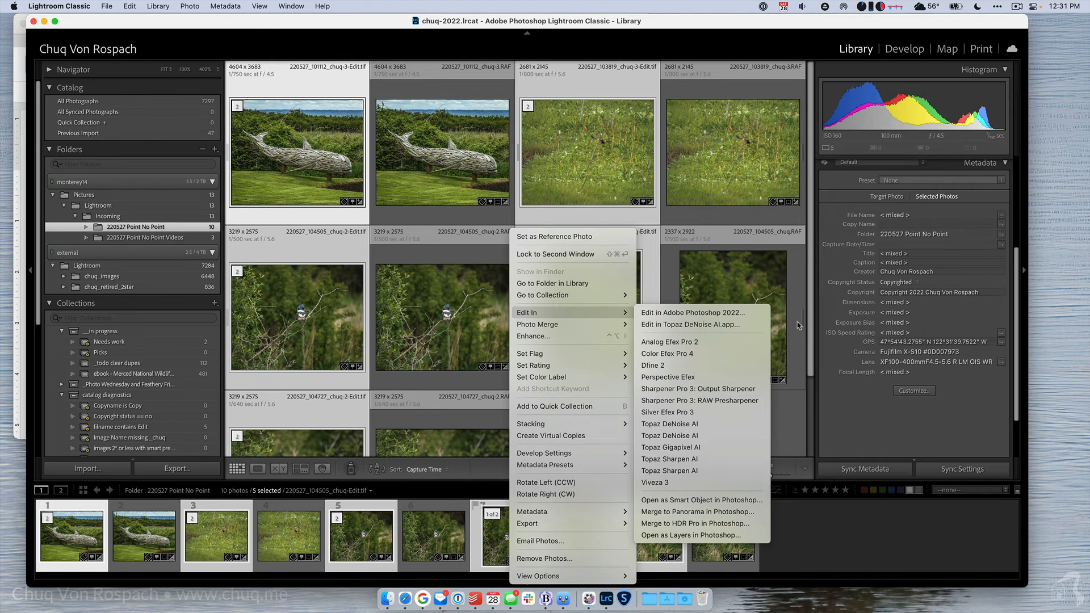
{"action": "left_click", "coordinate": [731, 435]}
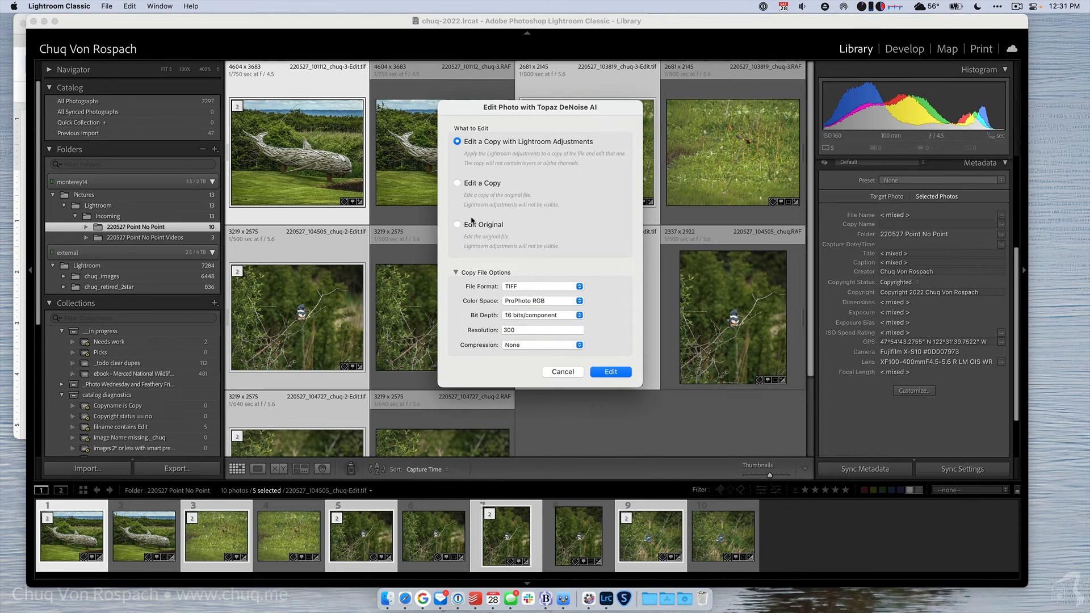
{"action": "left_click", "coordinate": [476, 225]}
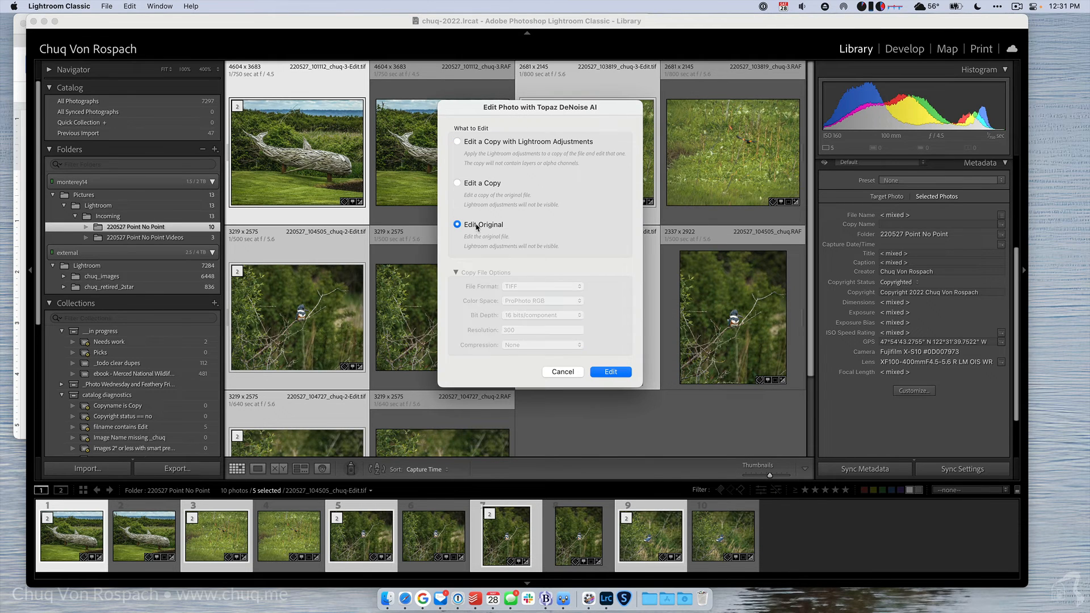
{"action": "left_click", "coordinate": [626, 372]}
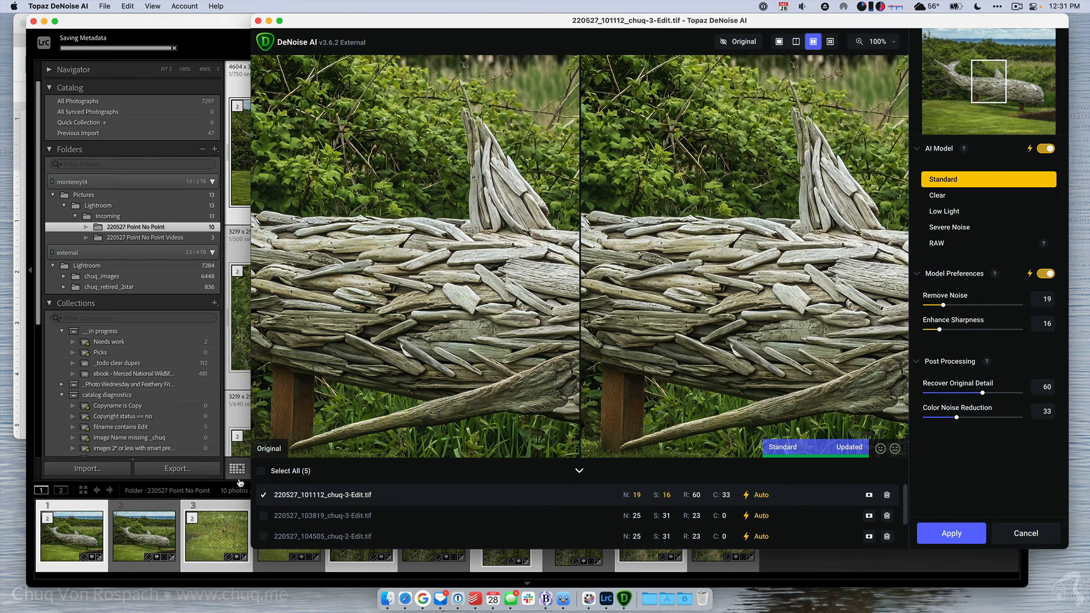
{"action": "left_click", "coordinate": [262, 472]}
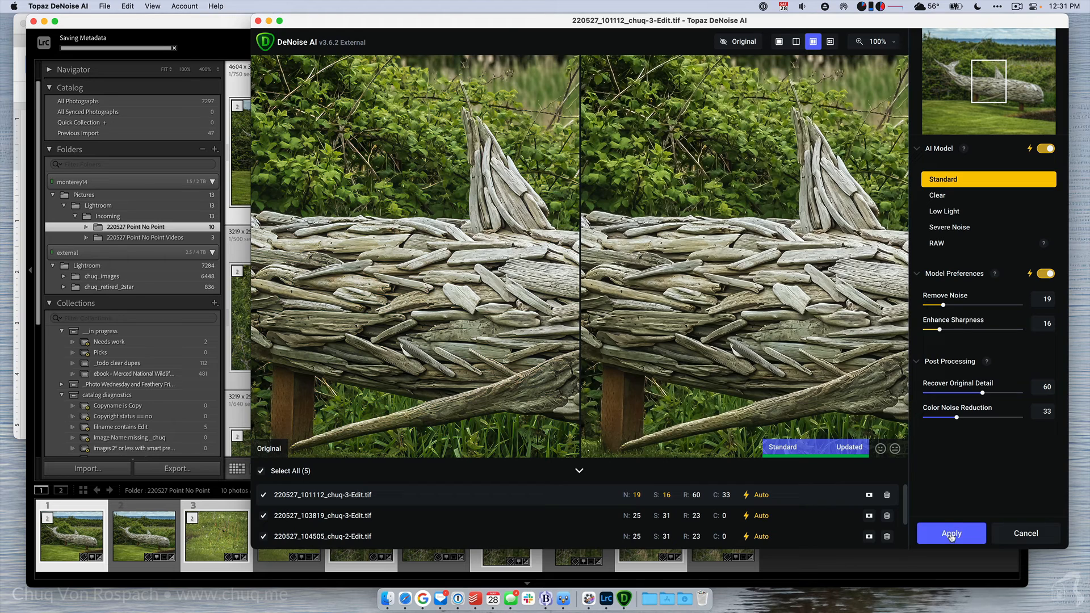
{"action": "left_click", "coordinate": [951, 534]}
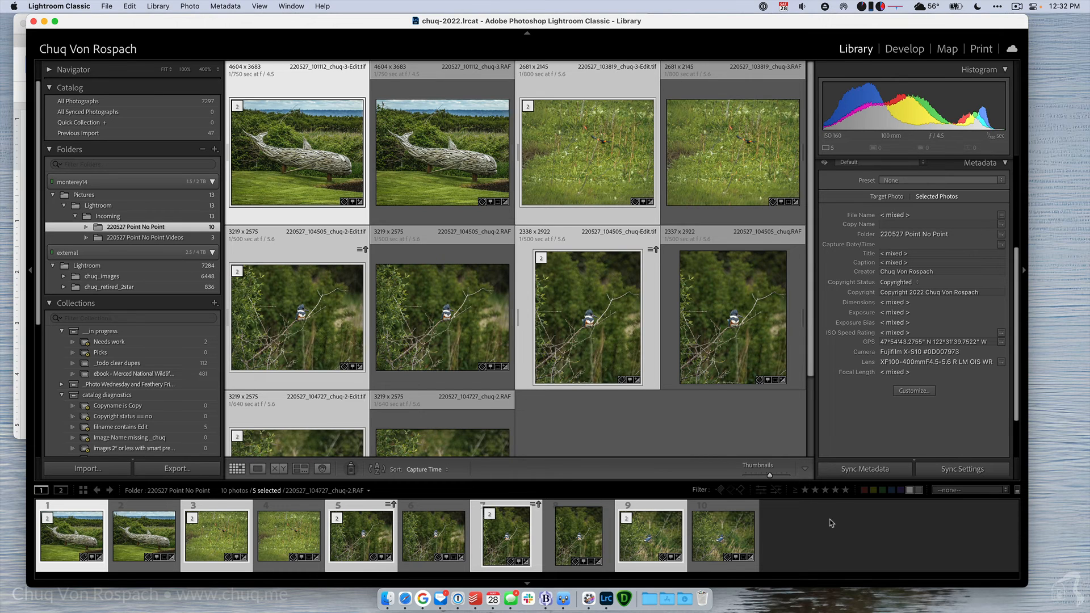
Filter the Point No Point folder by file type to Raw, then rate all the raw files one star.
{"action": "key", "text": "backslash"}
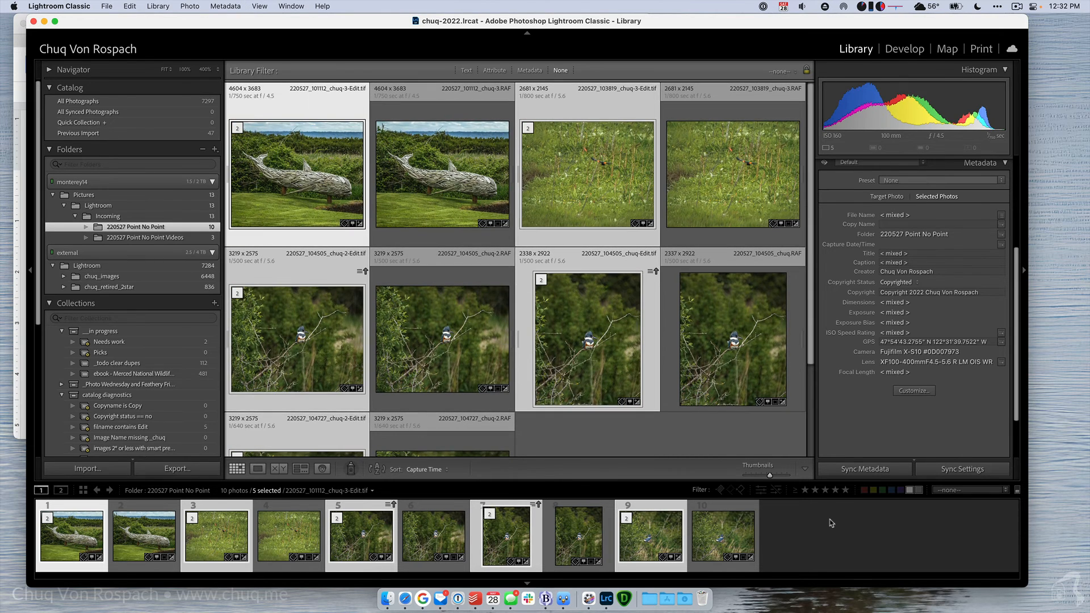
{"action": "left_click", "coordinate": [529, 70]}
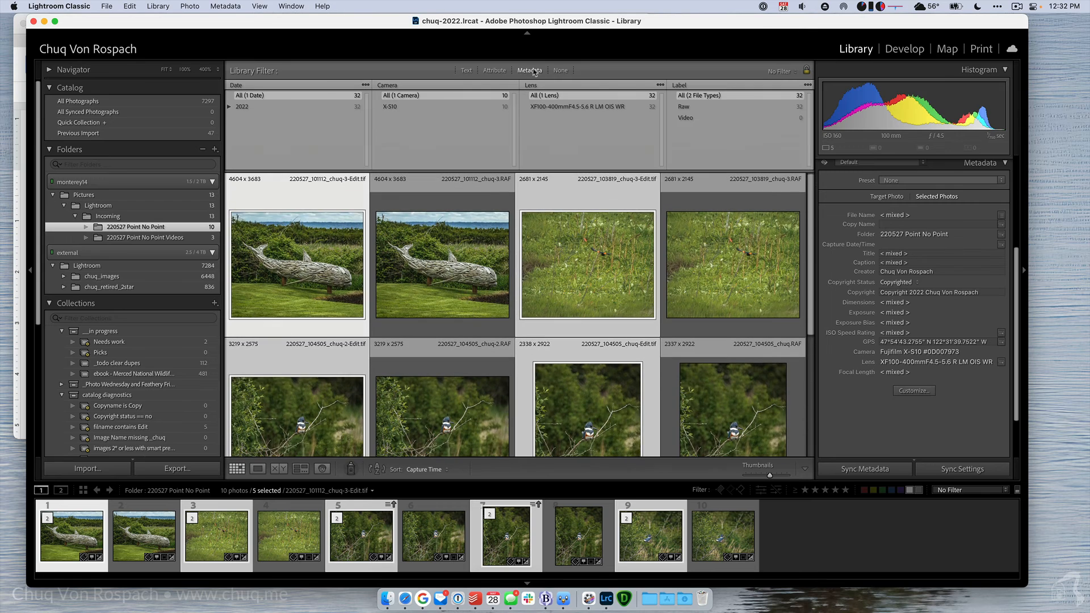
{"action": "left_click", "coordinate": [682, 85]}
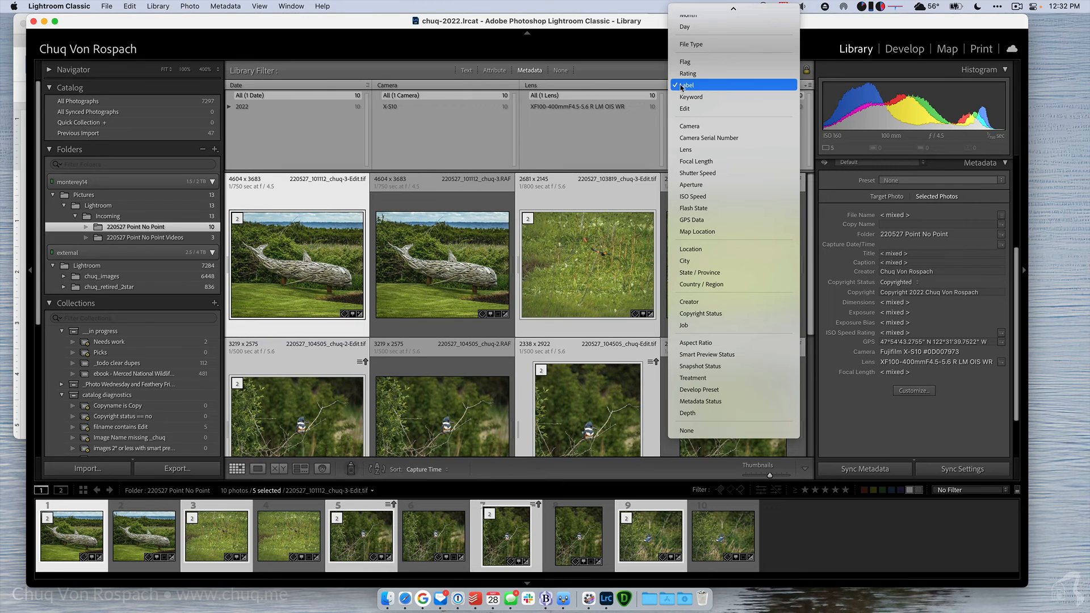
{"action": "left_click", "coordinate": [690, 44]}
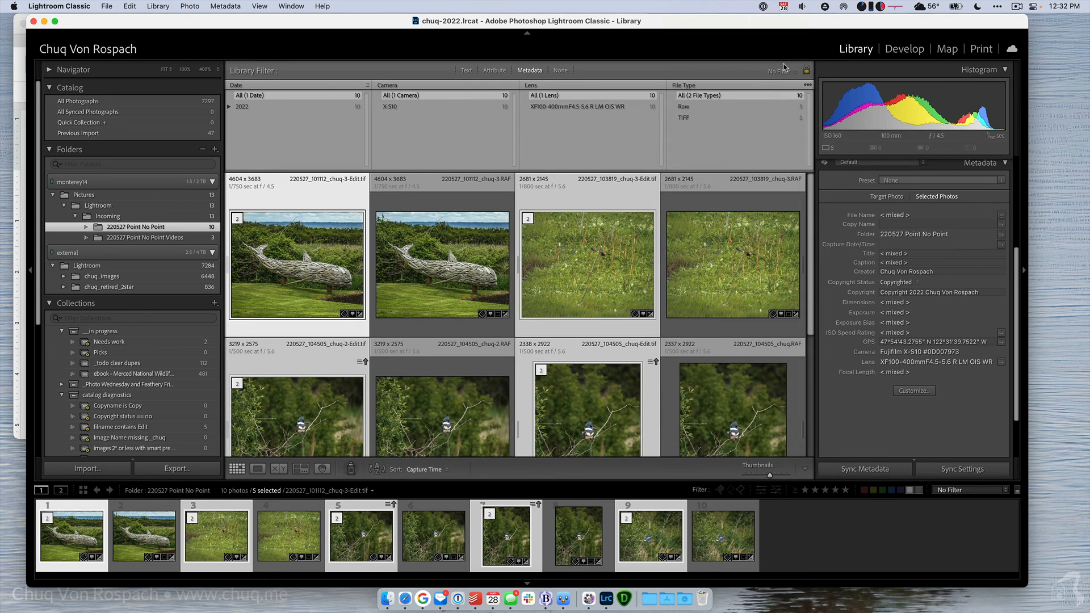
{"action": "left_click", "coordinate": [707, 107]}
{"action": "key", "text": "super+a"}
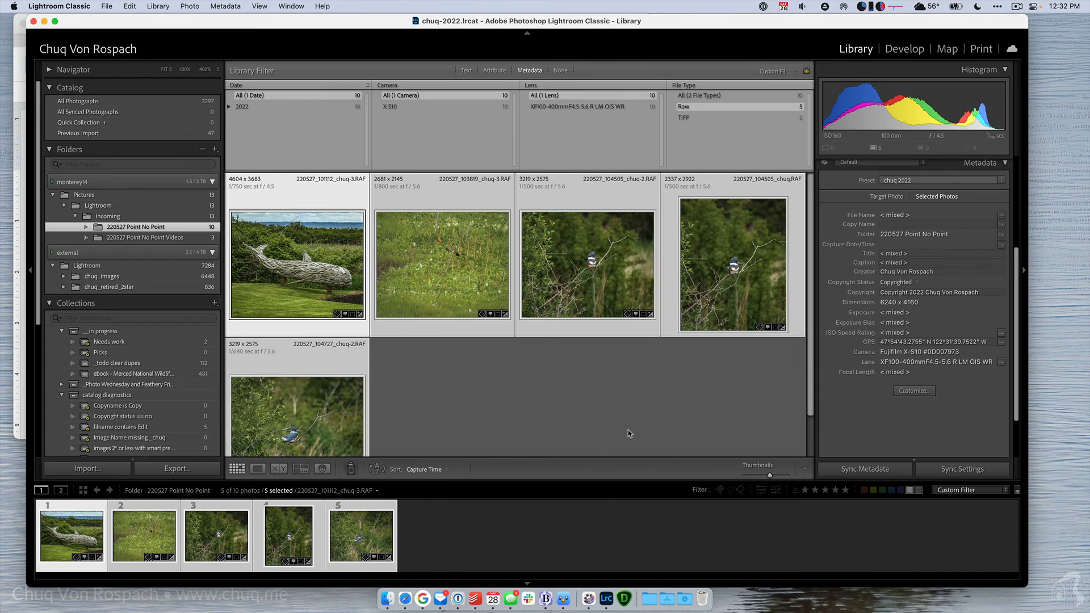
Filter to the TIFF files and rate them all three stars, then clear the library filter.
{"action": "left_click", "coordinate": [714, 117]}
{"action": "key", "text": "super+a"}
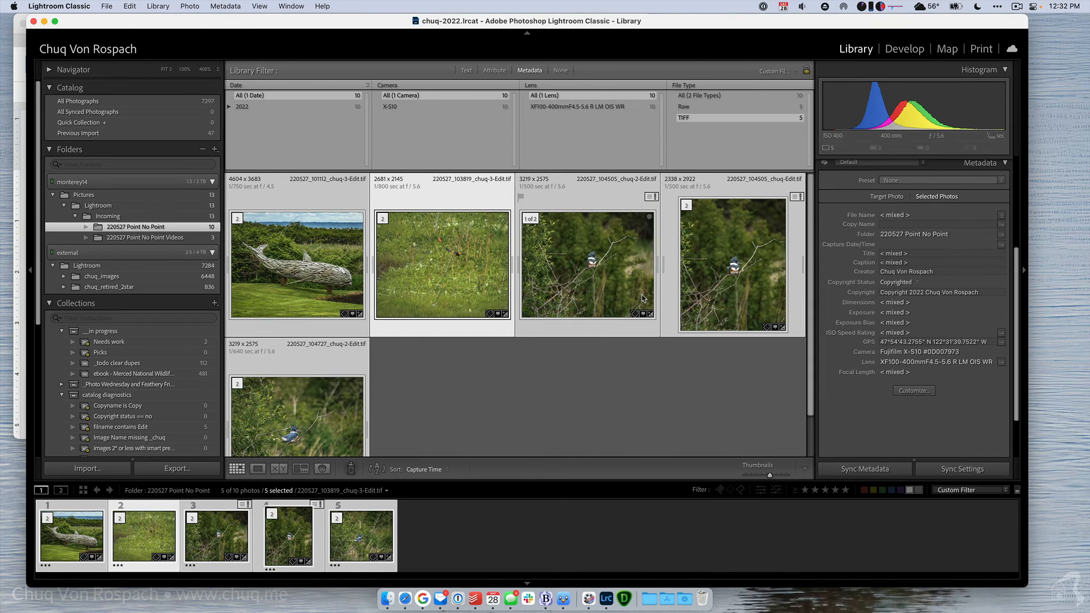
{"action": "key", "text": "backslash"}
{"action": "left_click", "coordinate": [967, 489]}
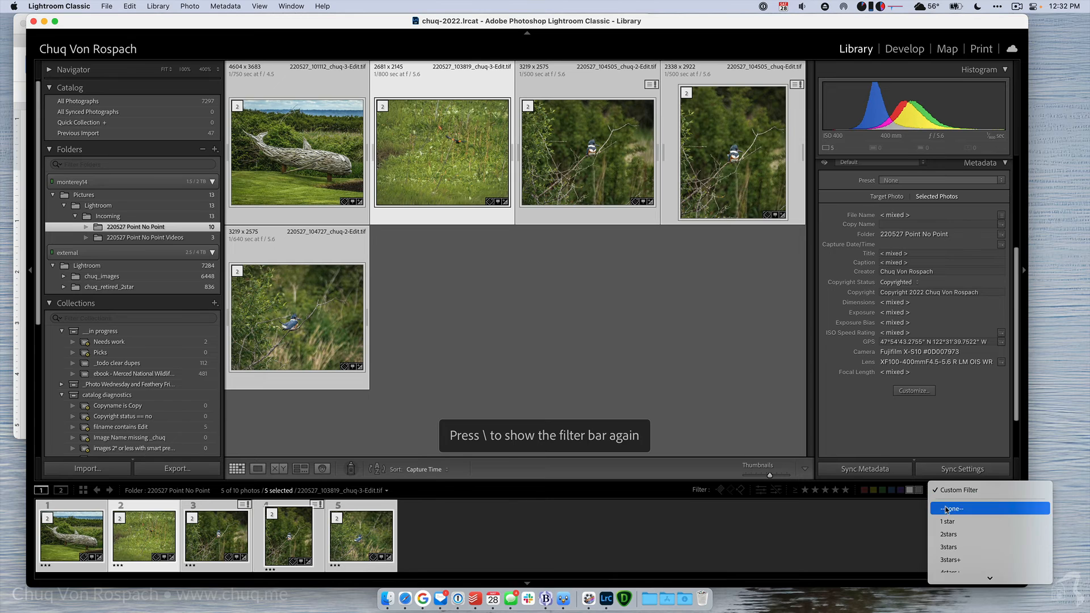
{"action": "left_click", "coordinate": [946, 509]}
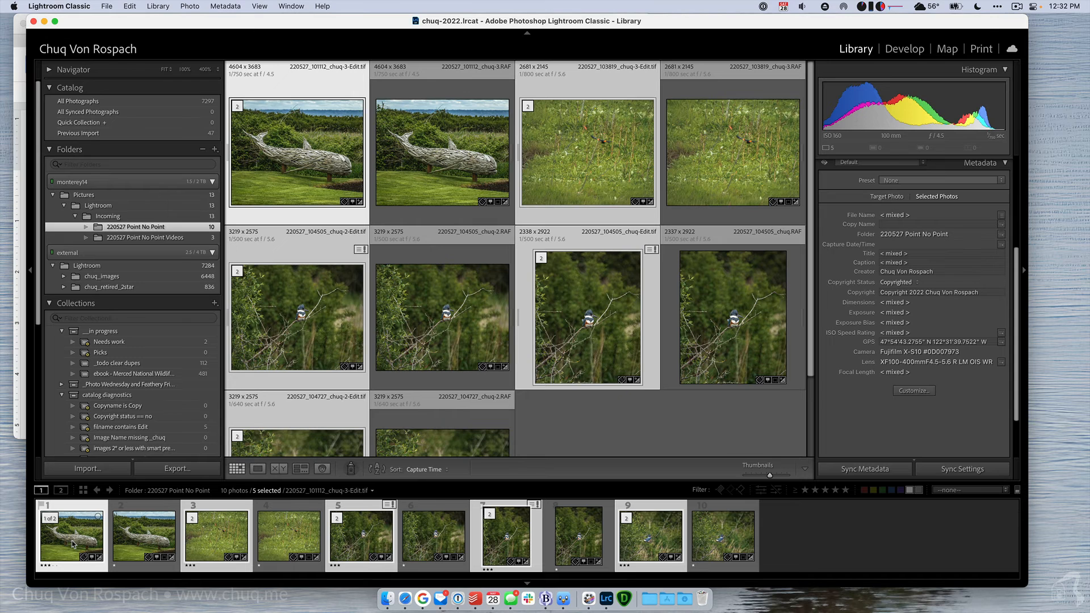
Inspect the head of the driftwood whale in the edited TIFF at 200% zoom.
{"action": "double_click", "coordinate": [72, 544]}
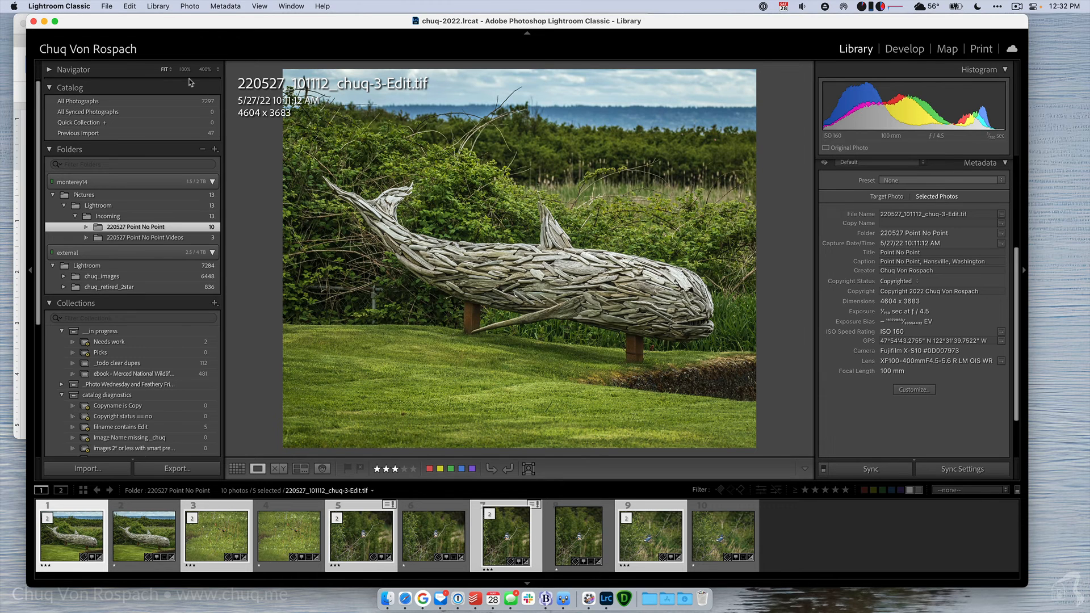
{"action": "left_click", "coordinate": [218, 69]}
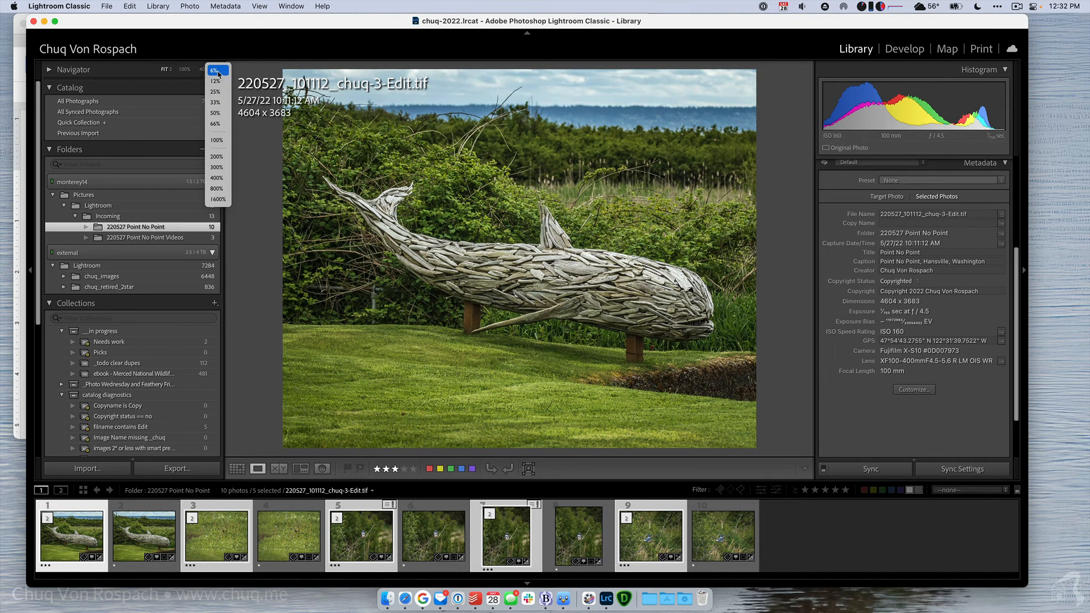
{"action": "left_click", "coordinate": [224, 158]}
{"action": "left_click_drag", "start_coordinate": [756, 361], "coordinate": [28, 47]}
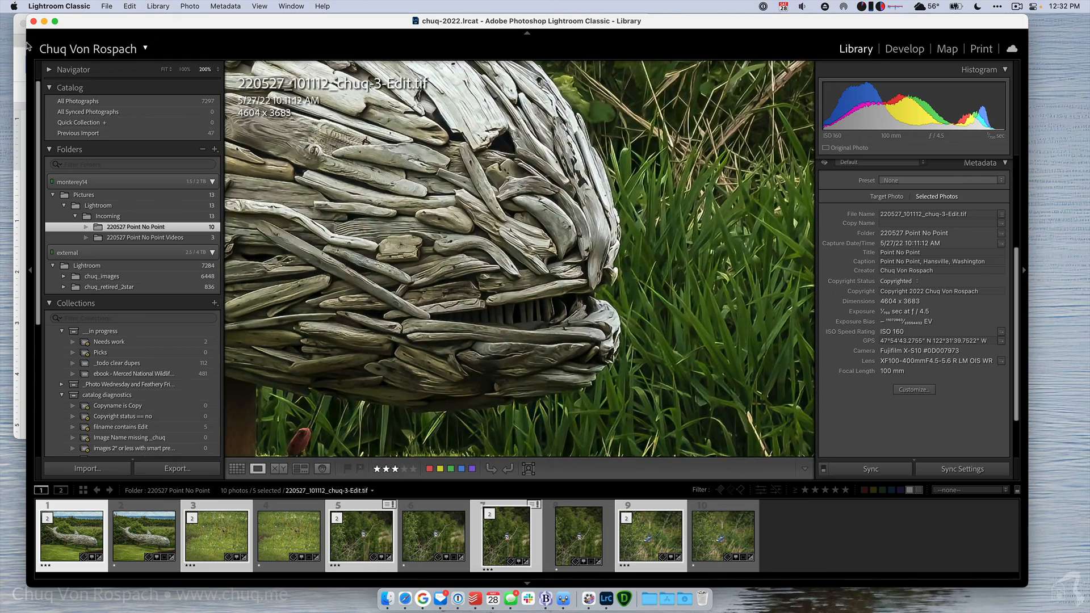
Save the metadata of the selected TIFF edits to their files and deselect all photos.
{"action": "key", "text": "Right"}
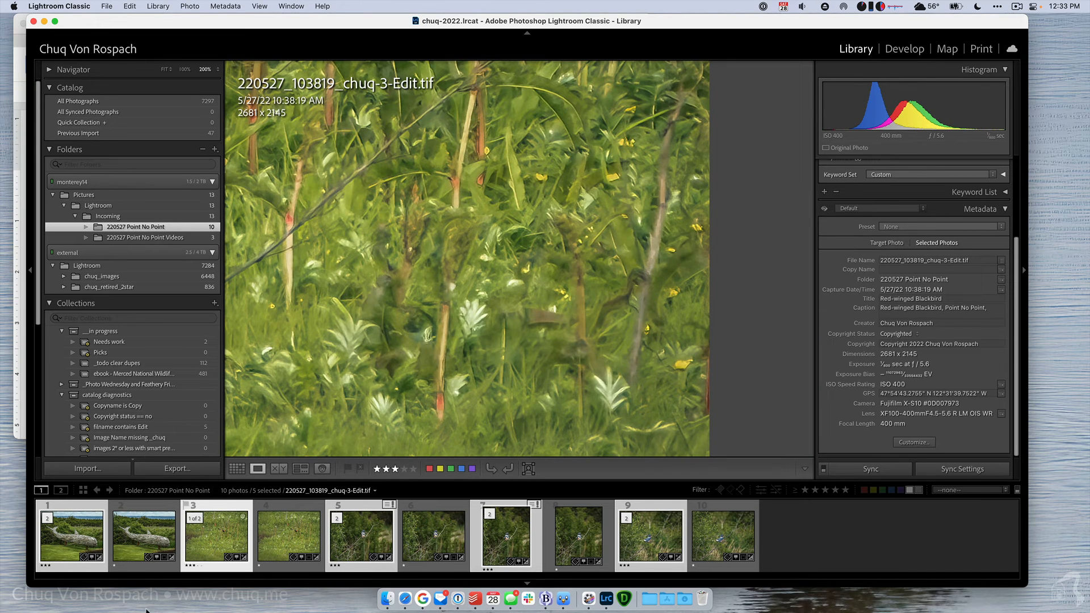
{"action": "key", "text": "super+s"}
{"action": "key", "text": "super+d"}
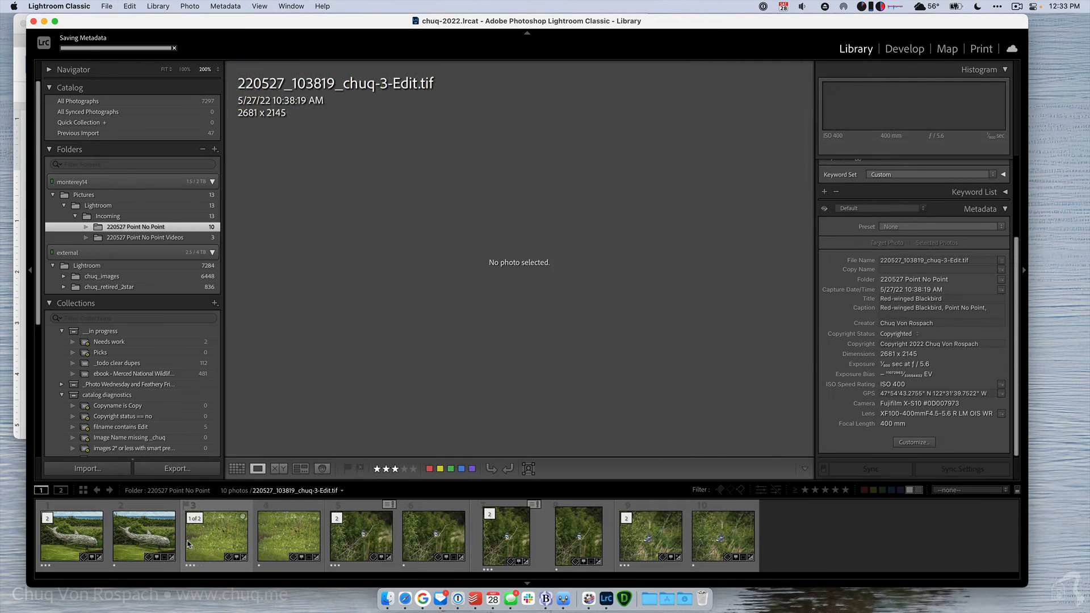
Compare the whale sculpture's raw file with its edited TIFF at 200% zoom.
{"action": "left_click", "coordinate": [155, 540]}
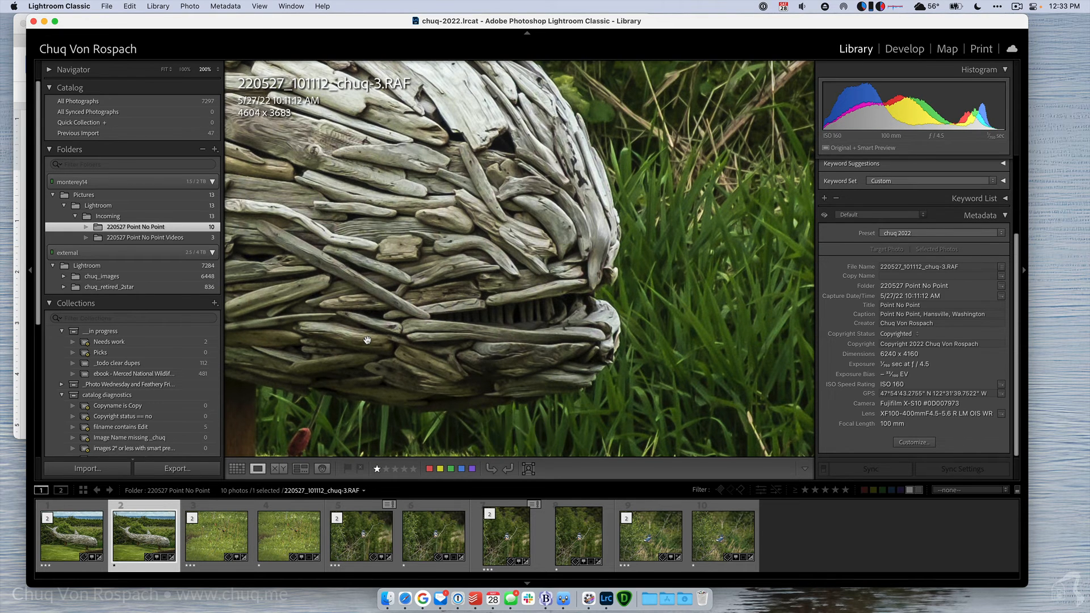
{"action": "key", "text": "Left"}
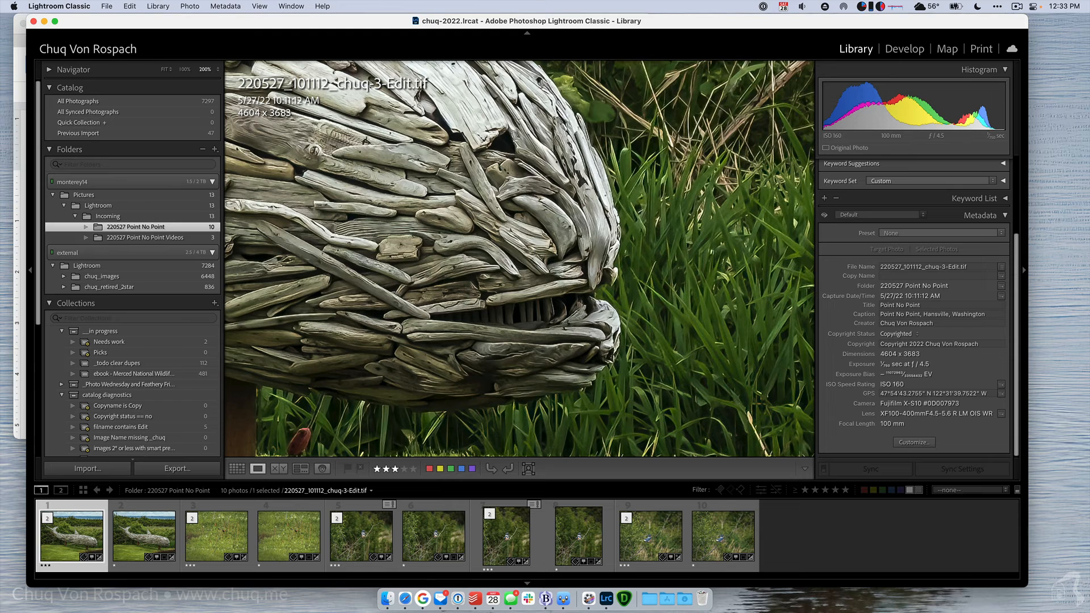
{"action": "key", "text": "Right"}
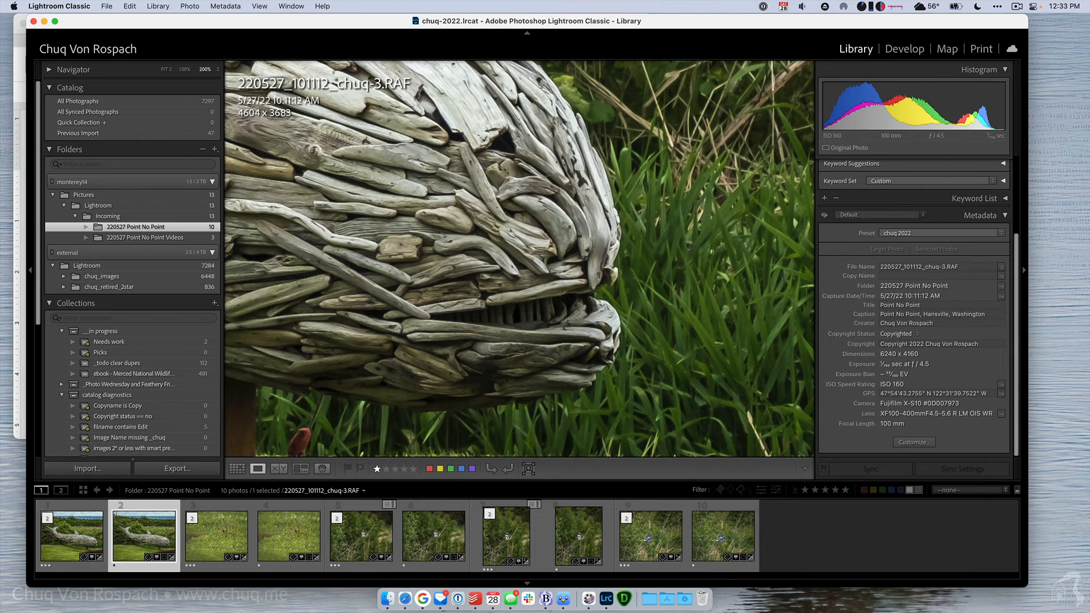
{"action": "key", "text": "Left"}
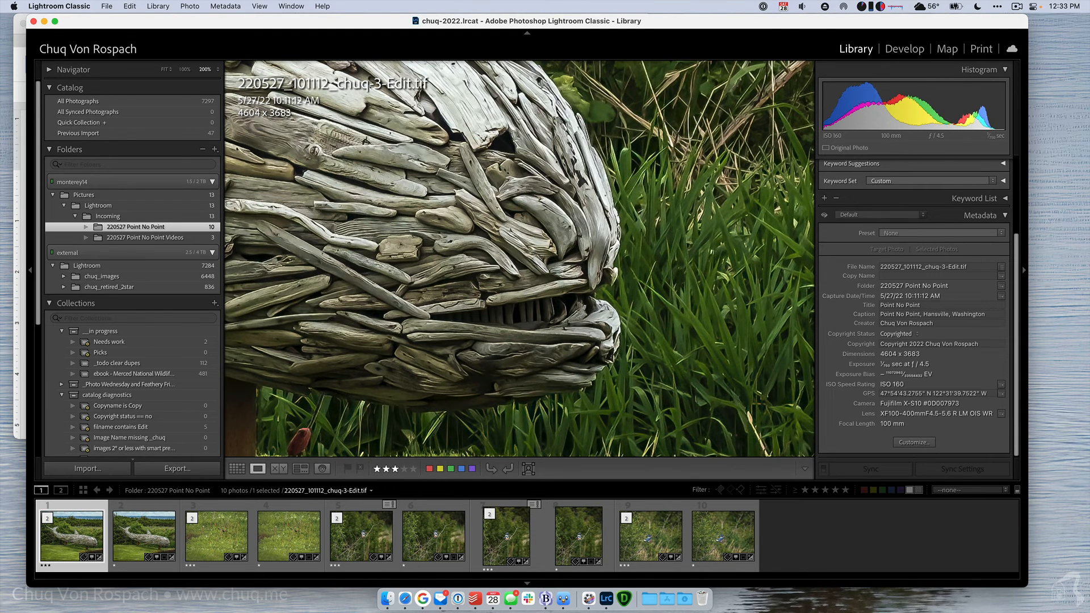
Compare the flying Red-winged Blackbird in the raw file and the edited TIFF at 200% zoom.
{"action": "left_click", "coordinate": [291, 536]}
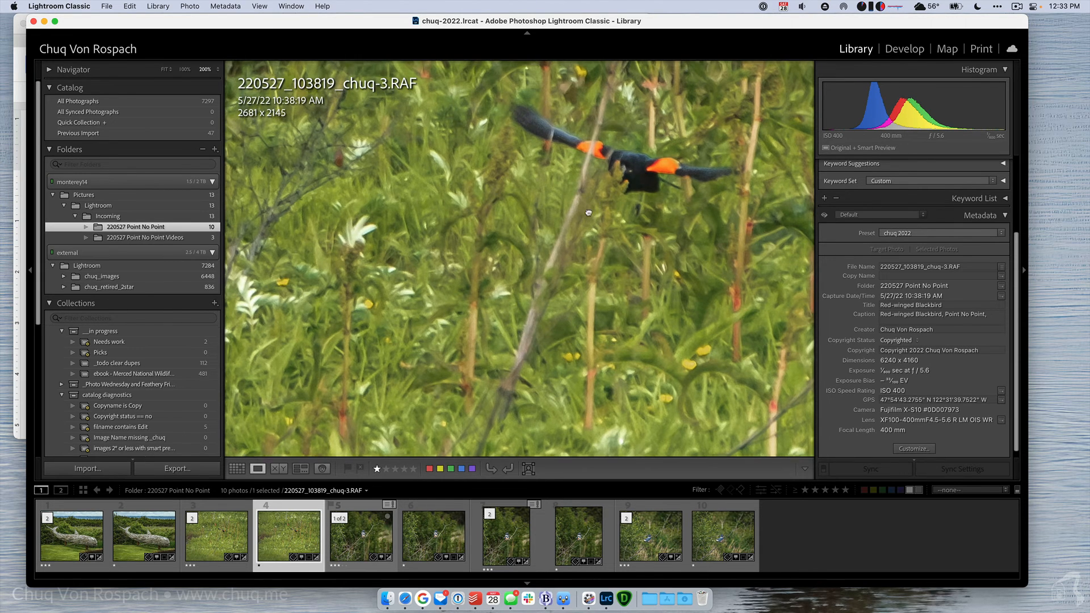
{"action": "left_click_drag", "start_coordinate": [593, 203], "coordinate": [525, 266]}
{"action": "key", "text": "Left"}
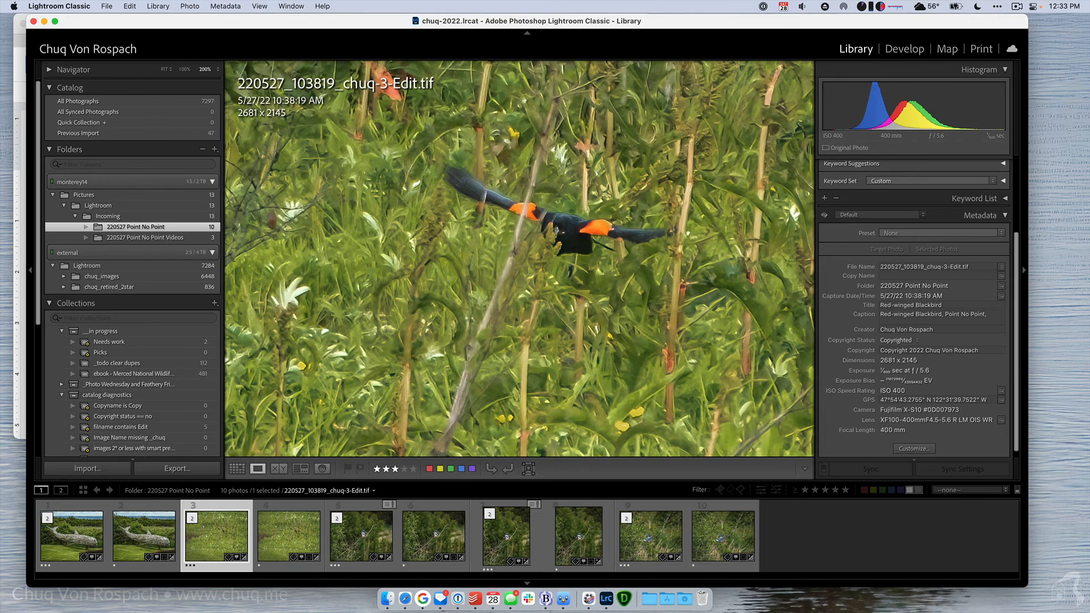
{"action": "key", "text": "Right"}
{"action": "key", "text": "Left"}
{"action": "key", "text": "Right"}
{"action": "key", "text": "Left"}
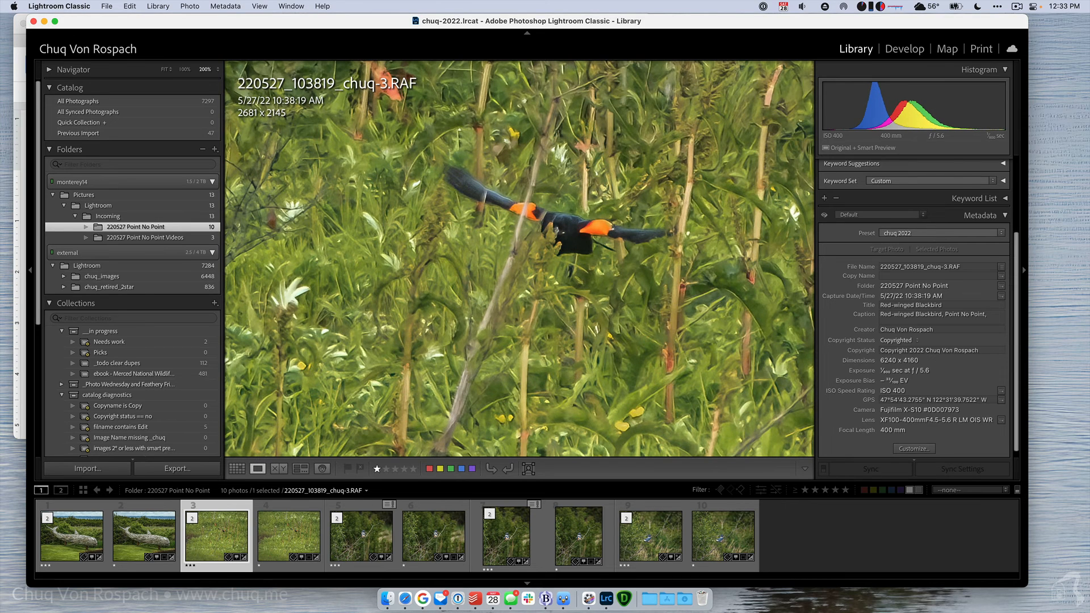
{"action": "key", "text": "Right"}
{"action": "key", "text": "Left"}
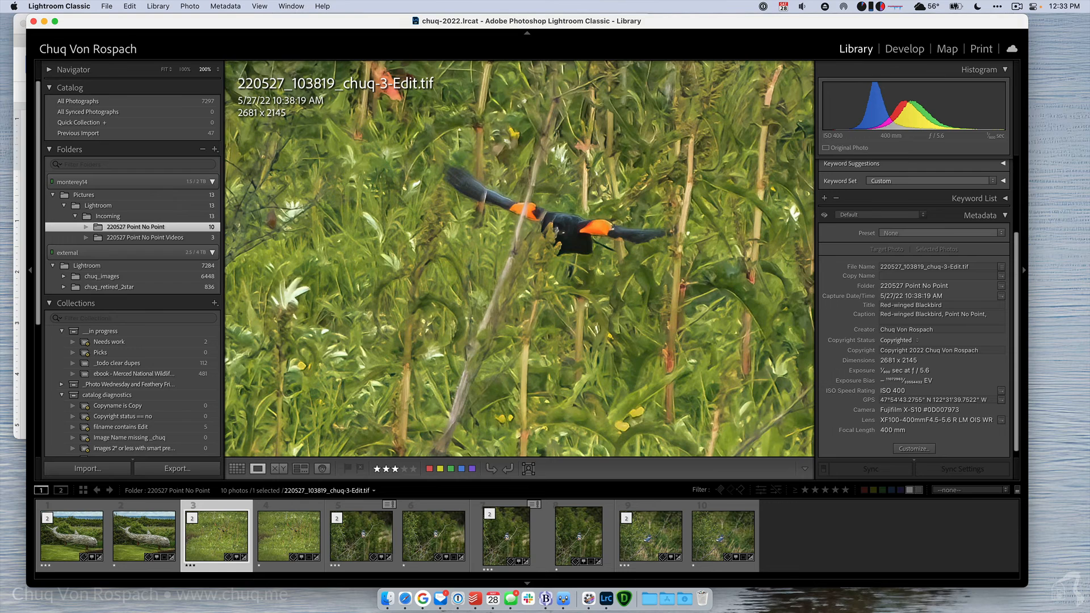
Compare the raw and edited TIFF versions of the Red-winged Blackbird photo at 100% zoom.
{"action": "left_click", "coordinate": [184, 69]}
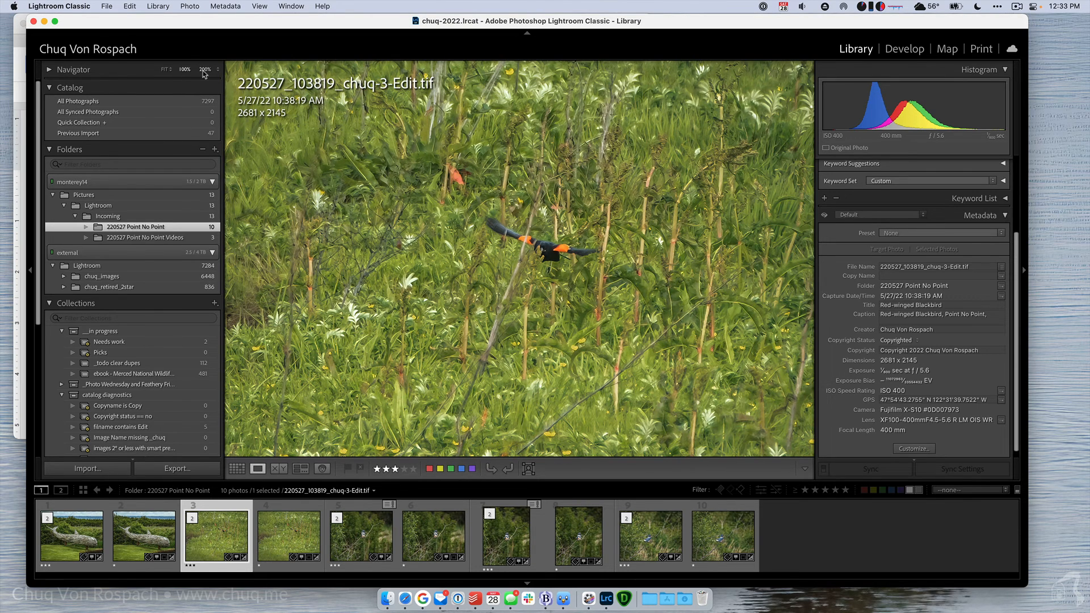
{"action": "key", "text": "Right"}
{"action": "key", "text": "Left"}
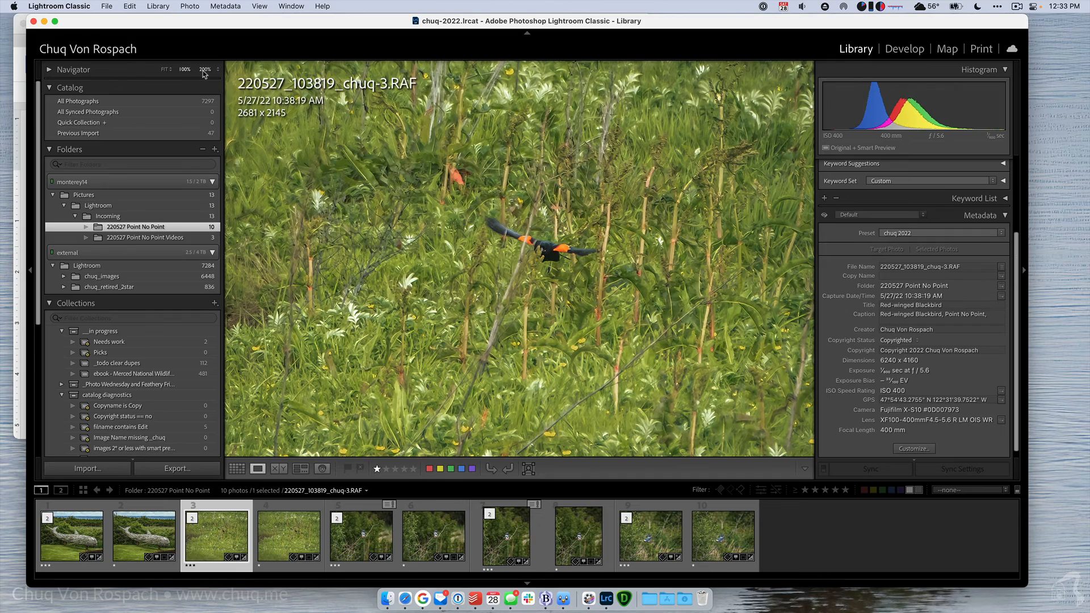
{"action": "key", "text": "Right"}
{"action": "key", "text": "Left"}
{"action": "key", "text": "Right"}
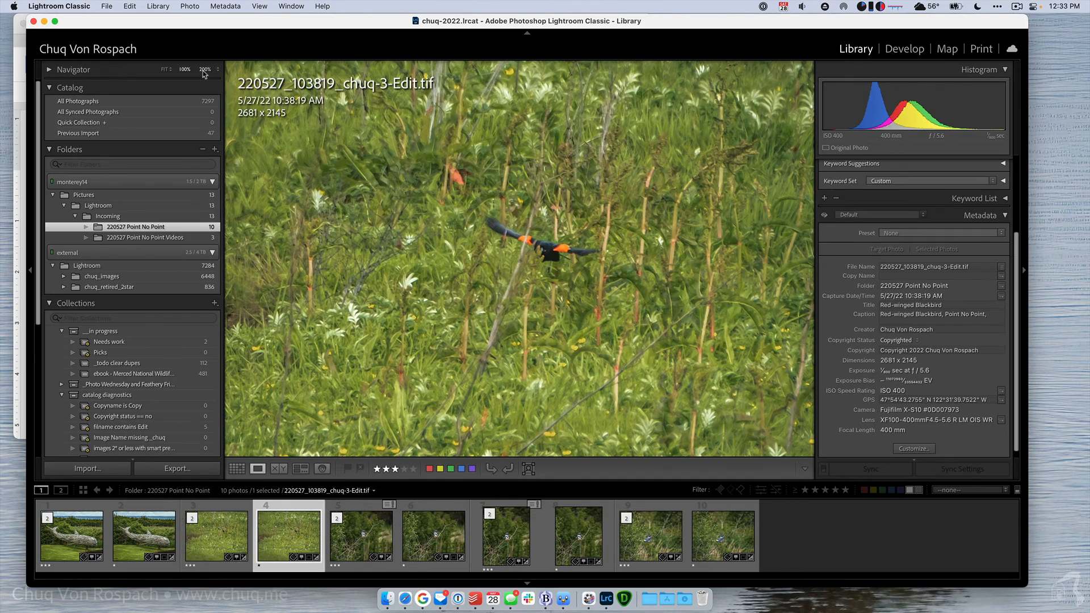
{"action": "key", "text": "Left"}
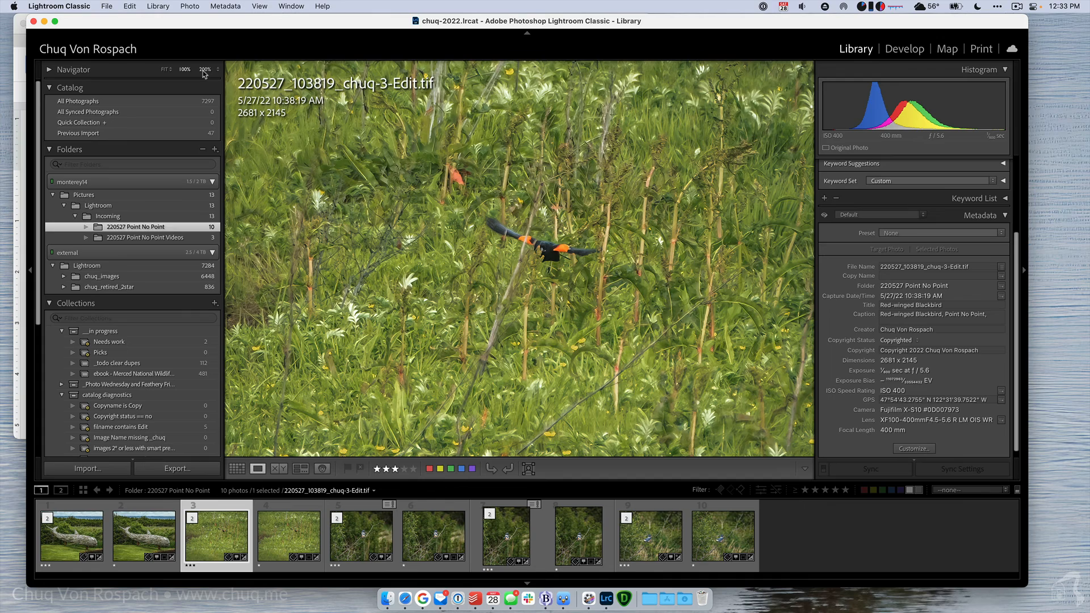
{"action": "key", "text": "Left"}
{"action": "key", "text": "Right"}
{"action": "key", "text": "Right"}
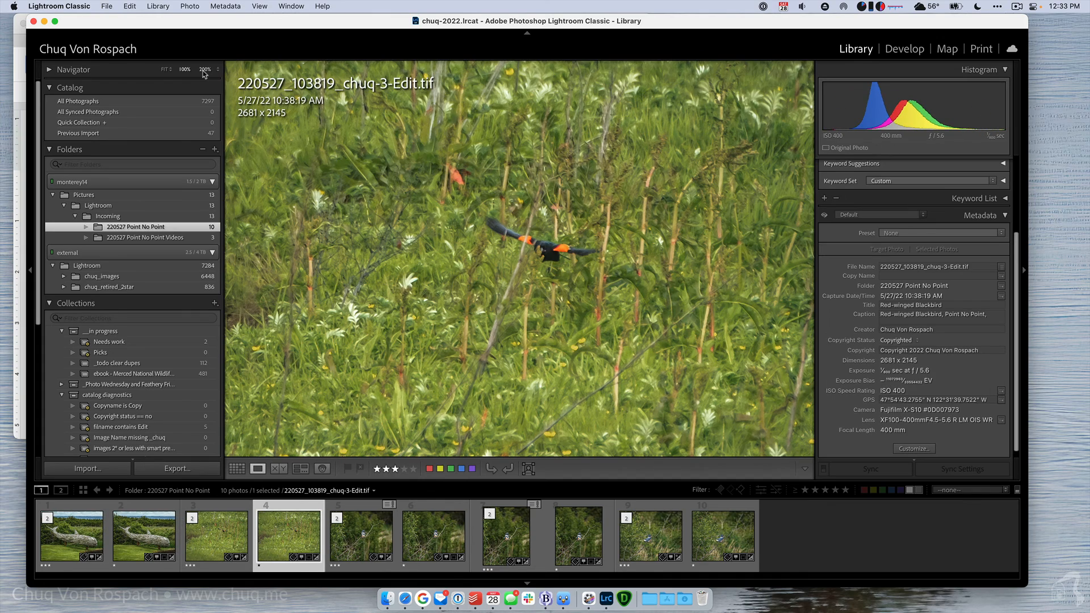
Compare the 10:45:05 landscape-format Belted Kingfisher's raw and TIFF versions at 100%, then examine the edit's feather detail at 200%.
{"action": "left_click", "coordinate": [444, 549]}
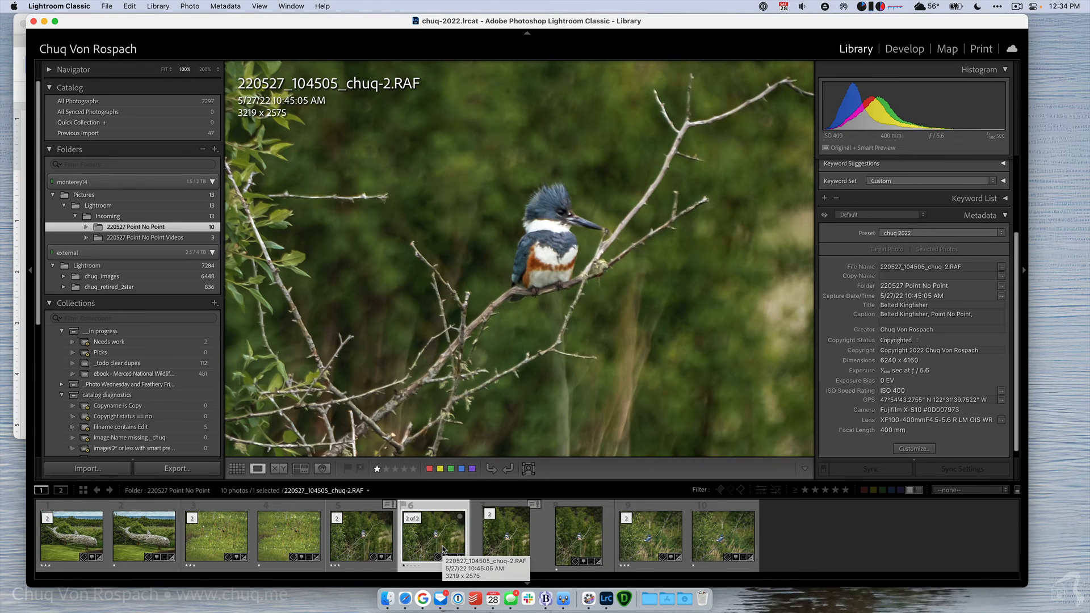
{"action": "key", "text": "Left"}
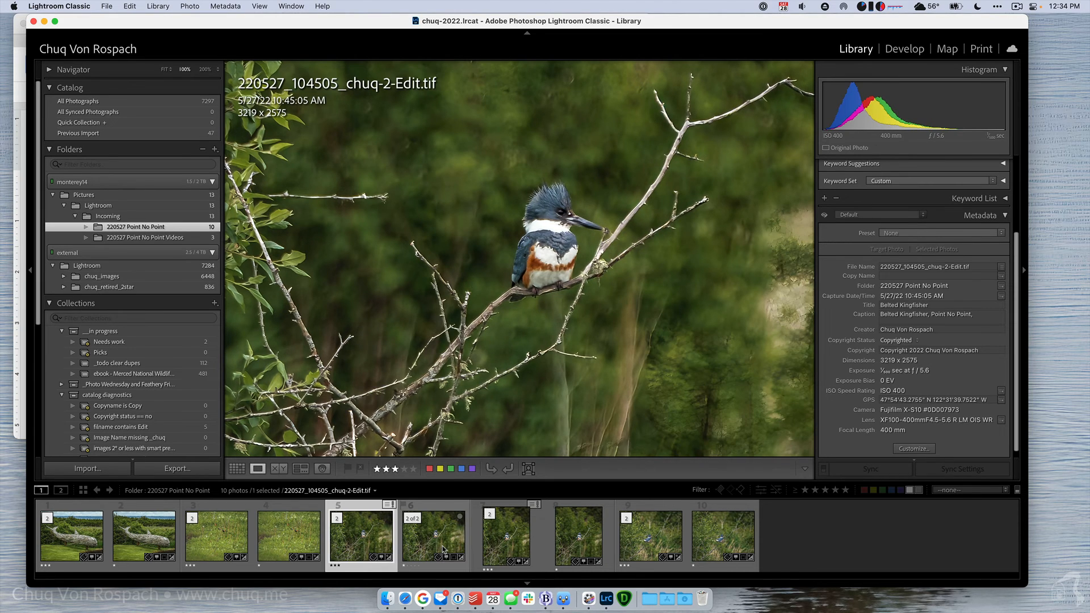
{"action": "key", "text": "Right"}
{"action": "key", "text": "Left"}
{"action": "left_click", "coordinate": [205, 69]}
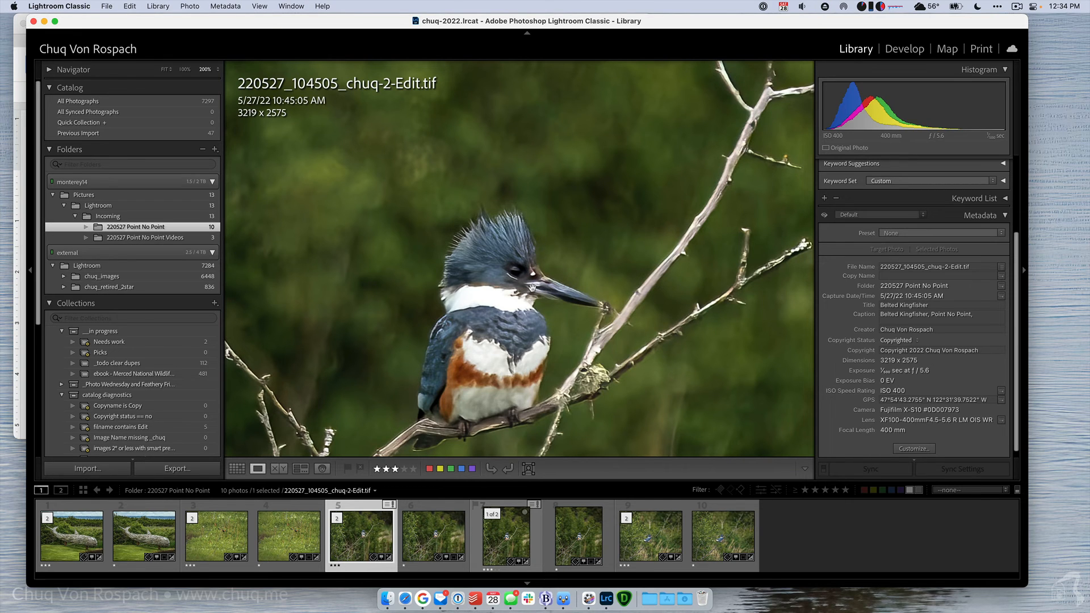
{"action": "left_click_drag", "start_coordinate": [532, 287], "coordinate": [557, 221]}
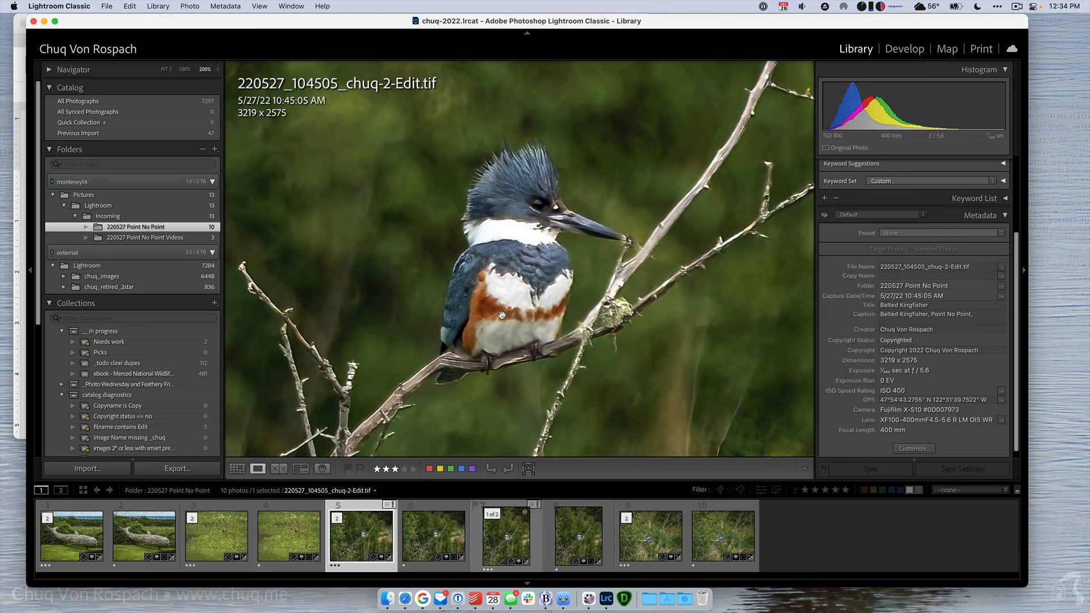
{"action": "left_click", "coordinate": [516, 287]}
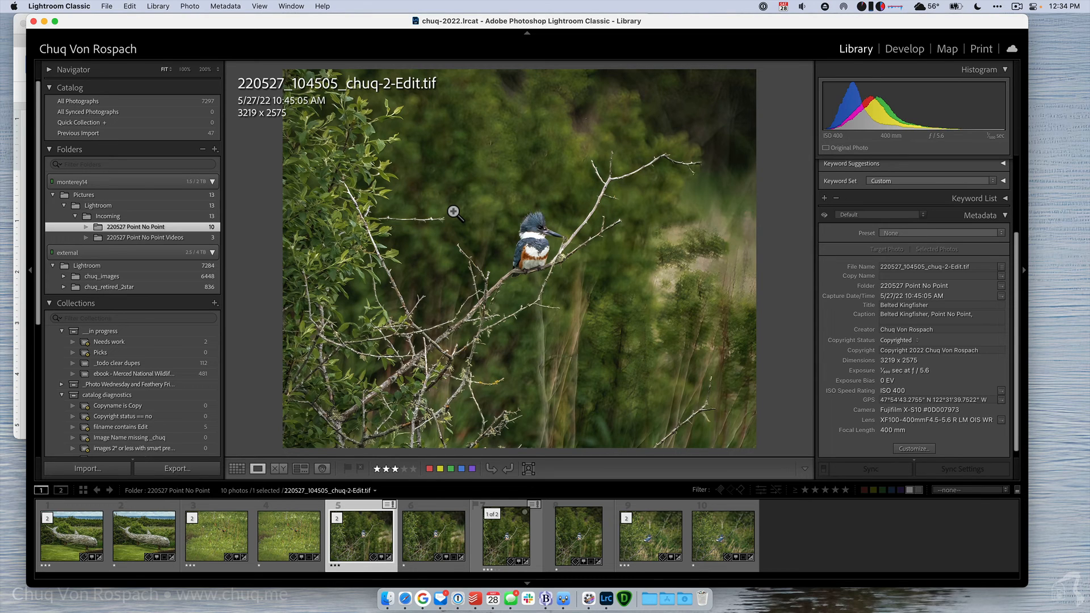
Examine the edited TIFF of the 10:47:27 Belted Kingfisher, both as a whole and at 200% zoom.
{"action": "key", "text": "Right"}
{"action": "key", "text": "Right"}
{"action": "key", "text": "Right"}
{"action": "key", "text": "Right"}
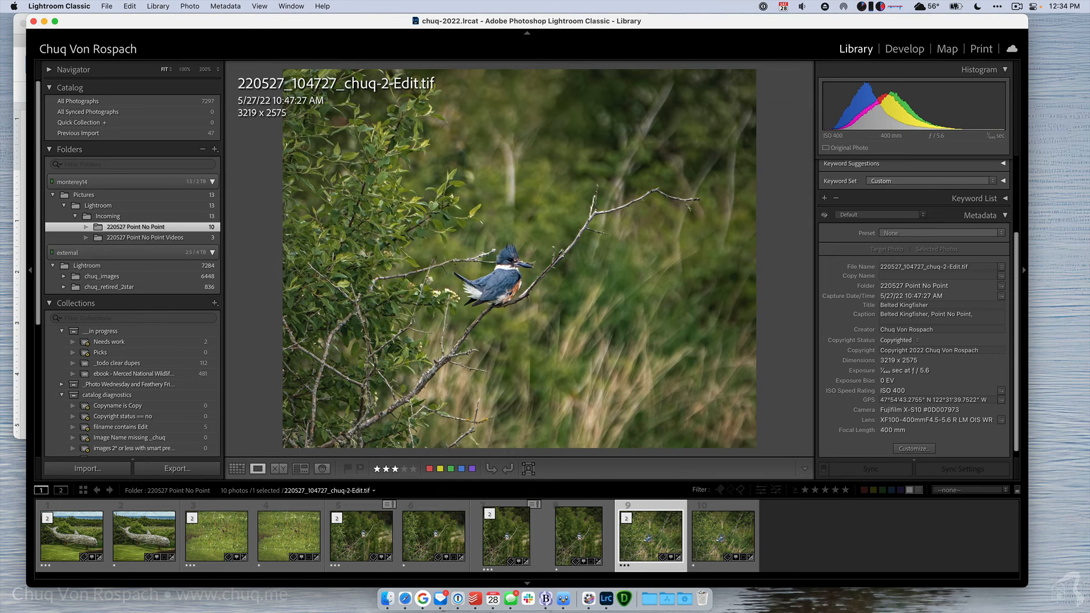
{"action": "left_click", "coordinate": [508, 278]}
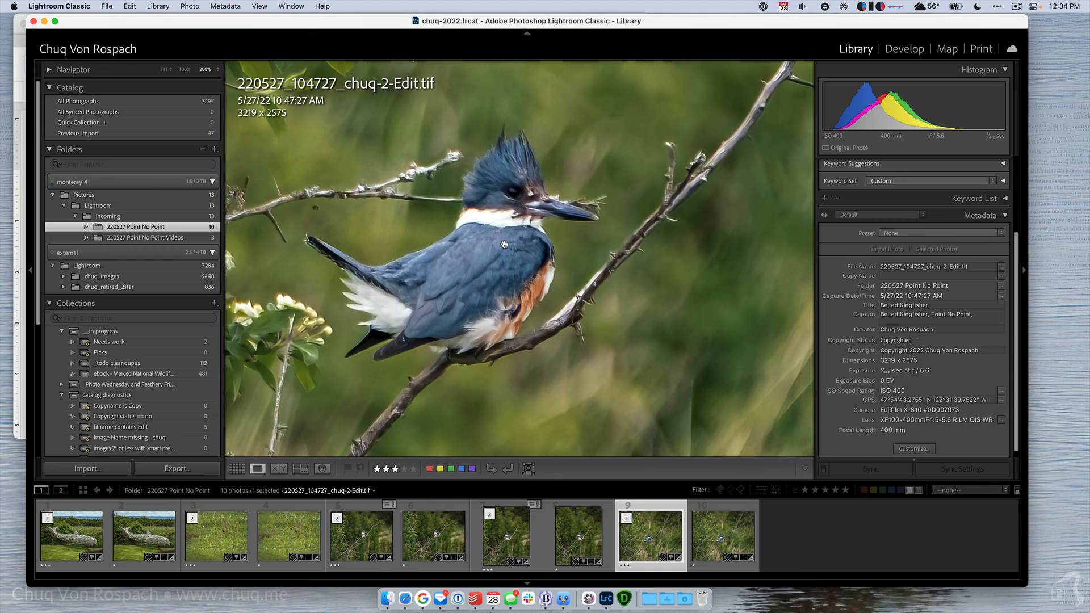
{"action": "left_click", "coordinate": [504, 245]}
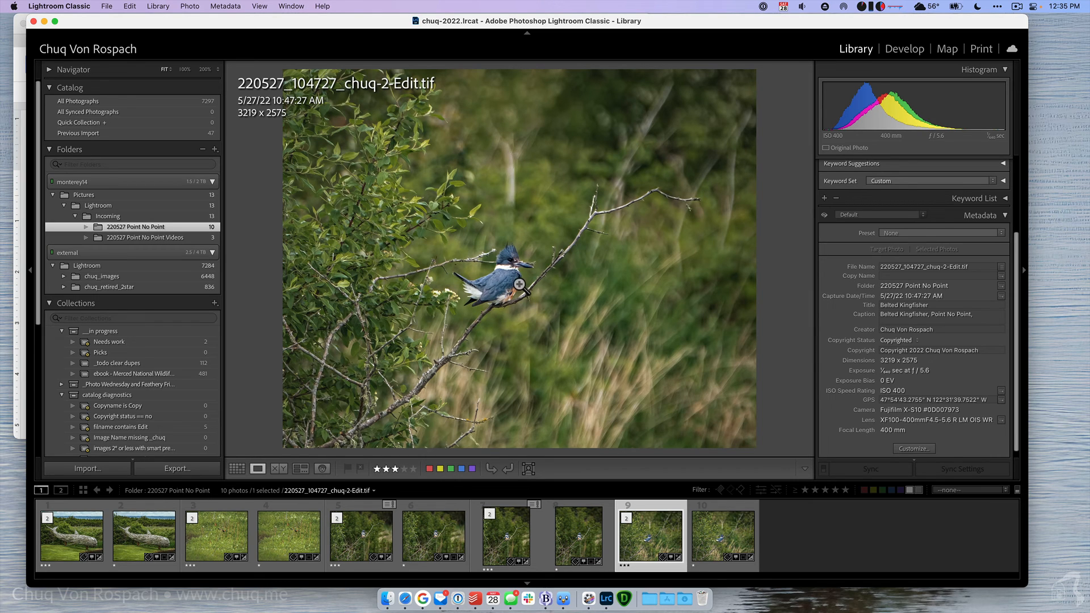
{"action": "left_click", "coordinate": [205, 68]}
{"action": "left_click_drag", "start_coordinate": [419, 233], "coordinate": [456, 275]}
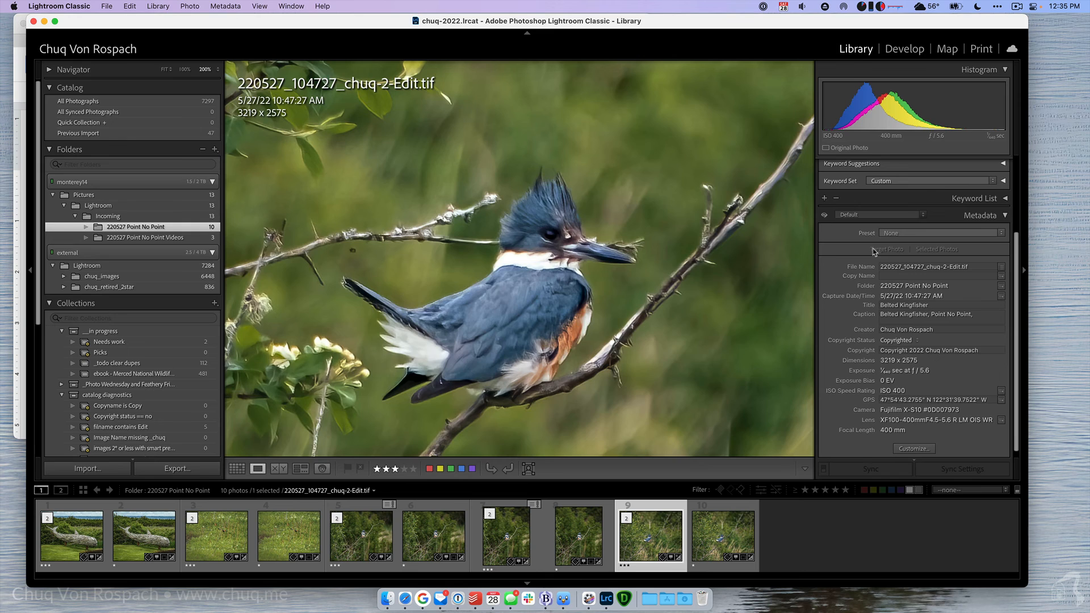
Brighten the Belted Kingfisher's eye in the edited TIFF with a small radial gradient mask set to 0.20 exposure.
{"action": "key", "text": "d"}
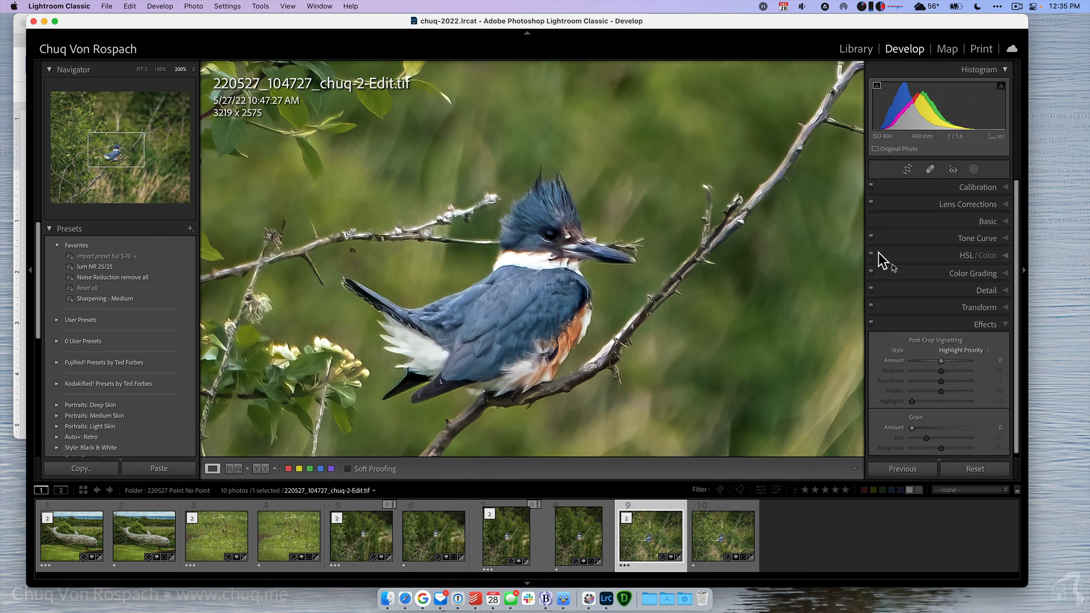
{"action": "left_click", "coordinate": [972, 172]}
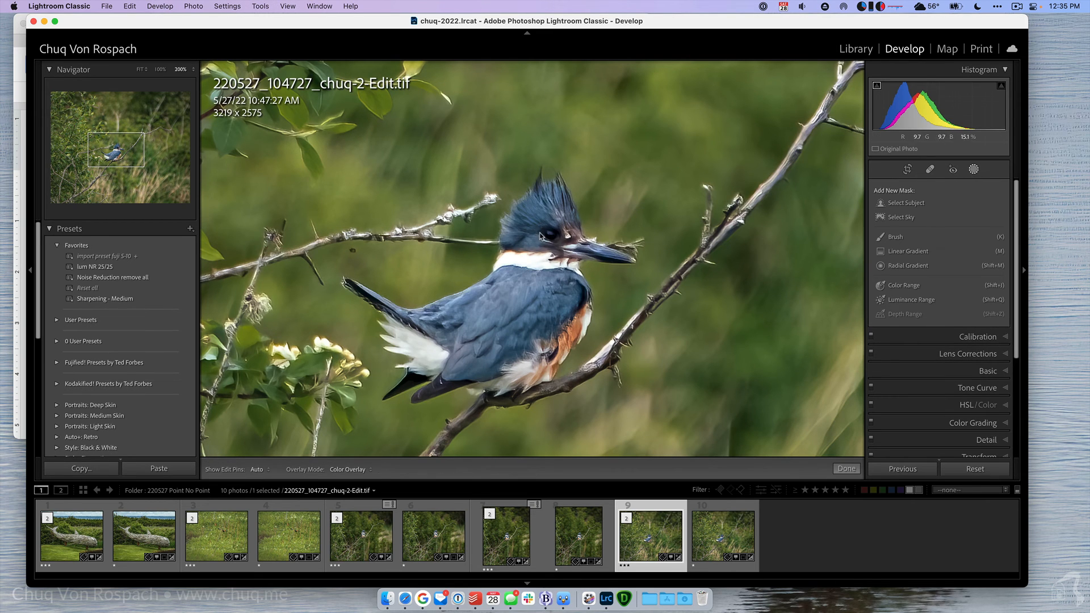
{"action": "left_click", "coordinate": [905, 265]}
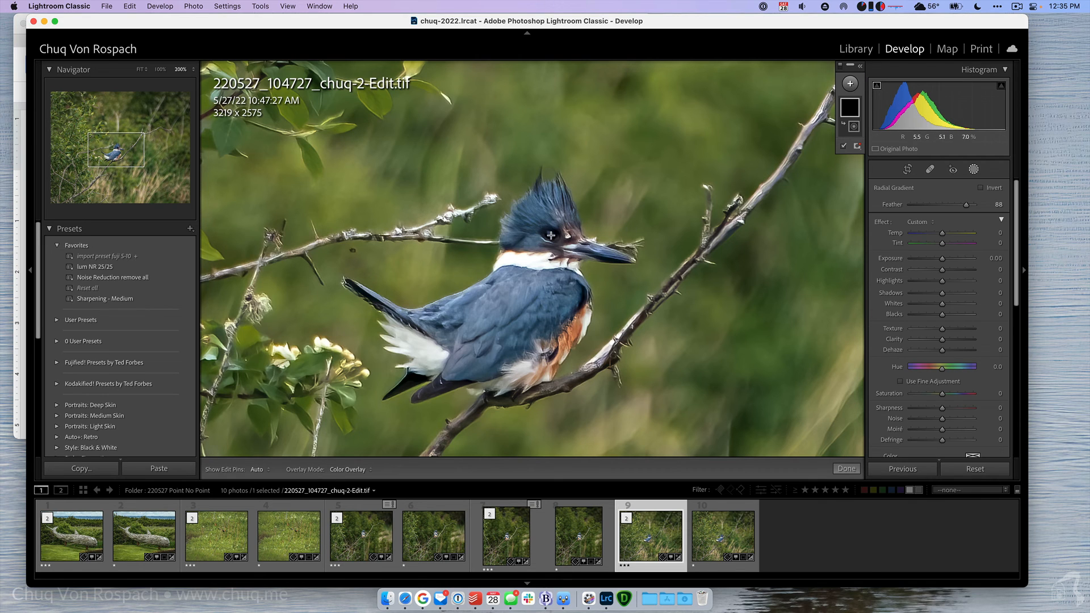
{"action": "left_click_drag", "start_coordinate": [551, 235], "coordinate": [537, 226]}
{"action": "left_click", "coordinate": [996, 259]}
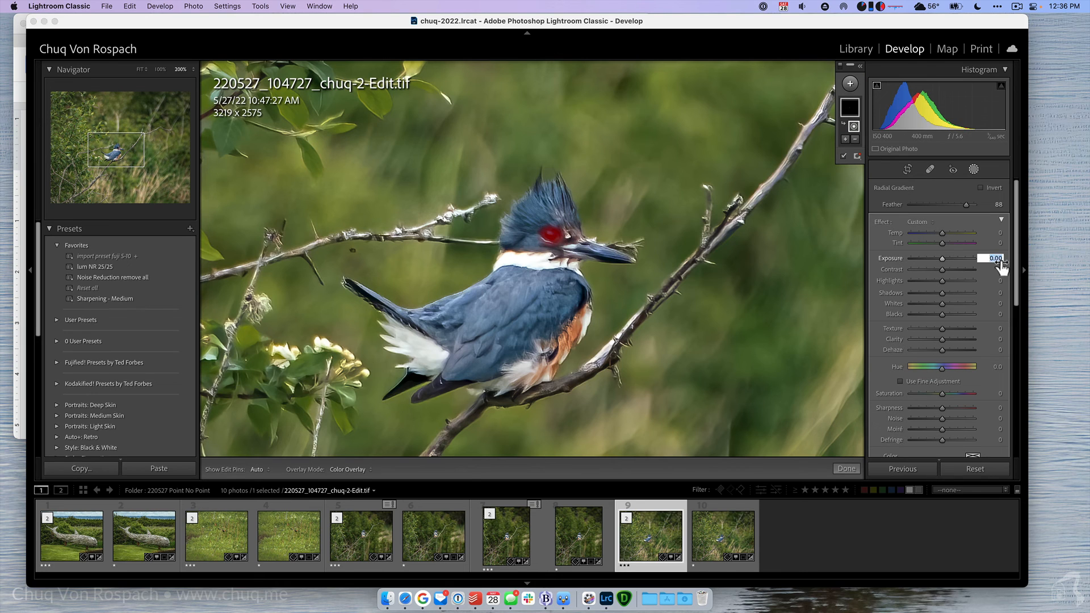
{"action": "type", "text": "0.2"}
{"action": "key", "text": "Return"}
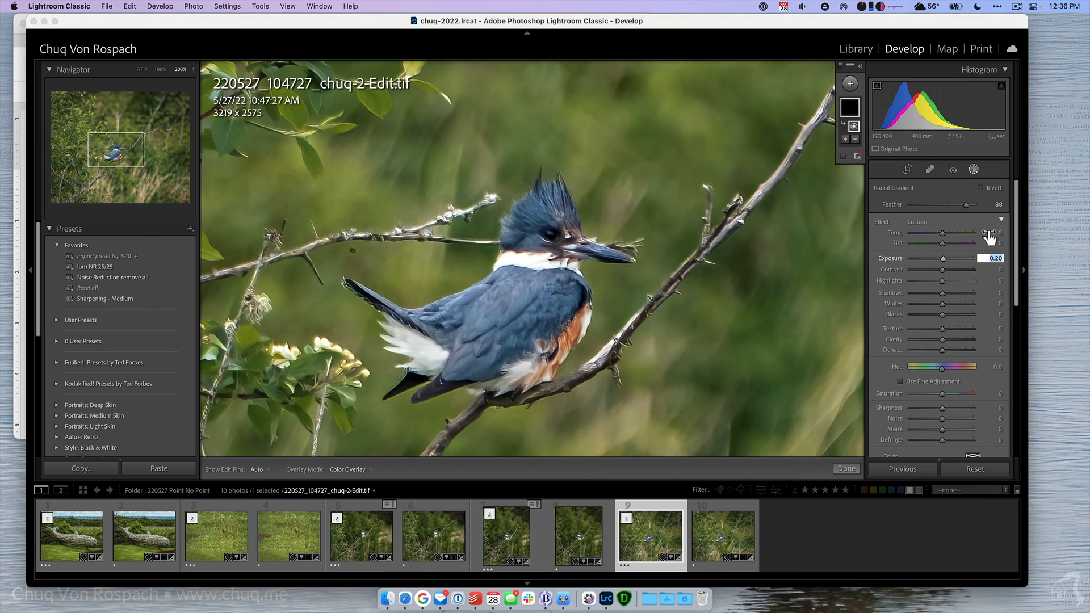
{"action": "left_click", "coordinate": [973, 170]}
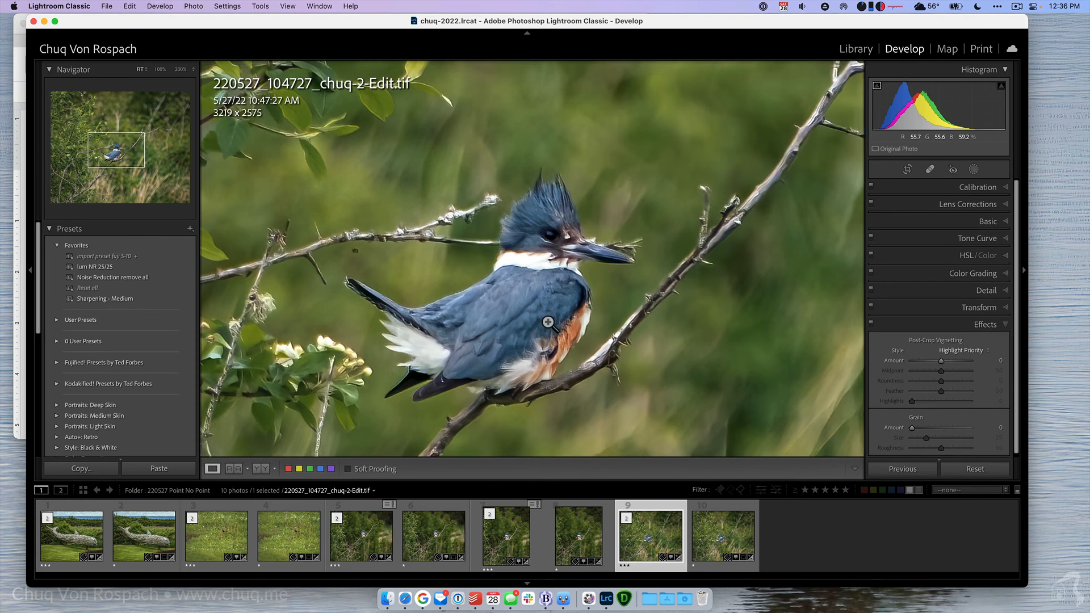
Examine the kingfisher edit as a whole and at 200% zoom, checking the eye and feathers.
{"action": "left_click", "coordinate": [548, 322]}
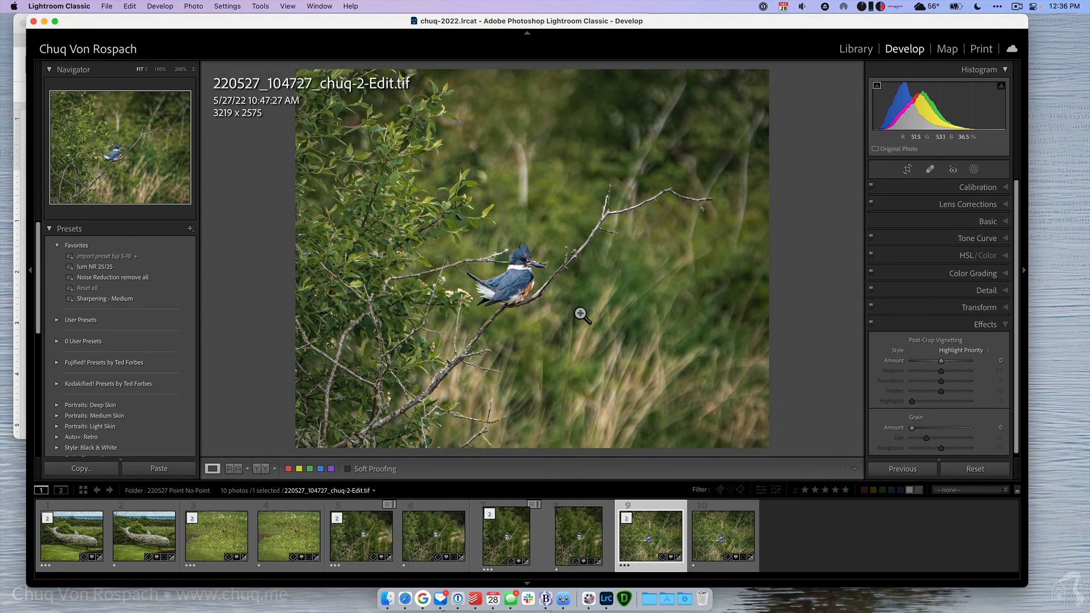
{"action": "left_click", "coordinate": [510, 278]}
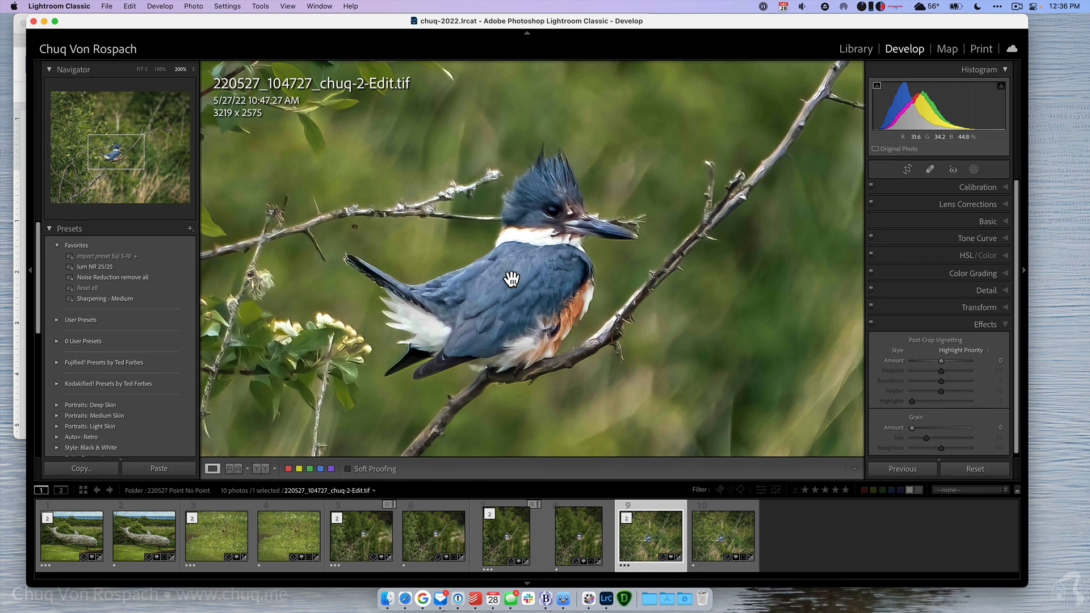
{"action": "left_click", "coordinate": [511, 278]}
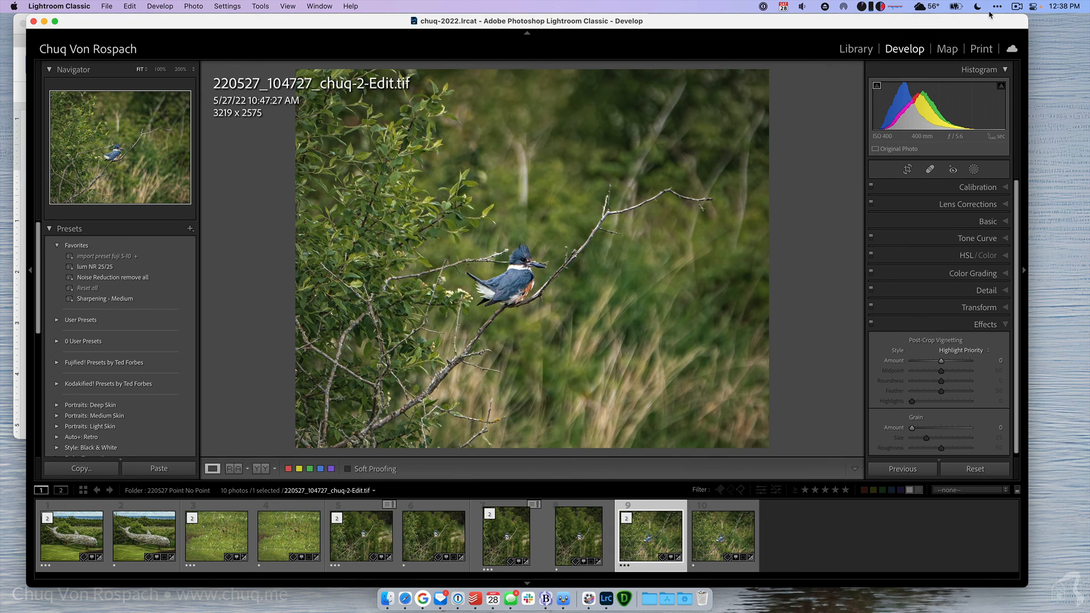
{"action": "left_click", "coordinate": [1015, 6]}
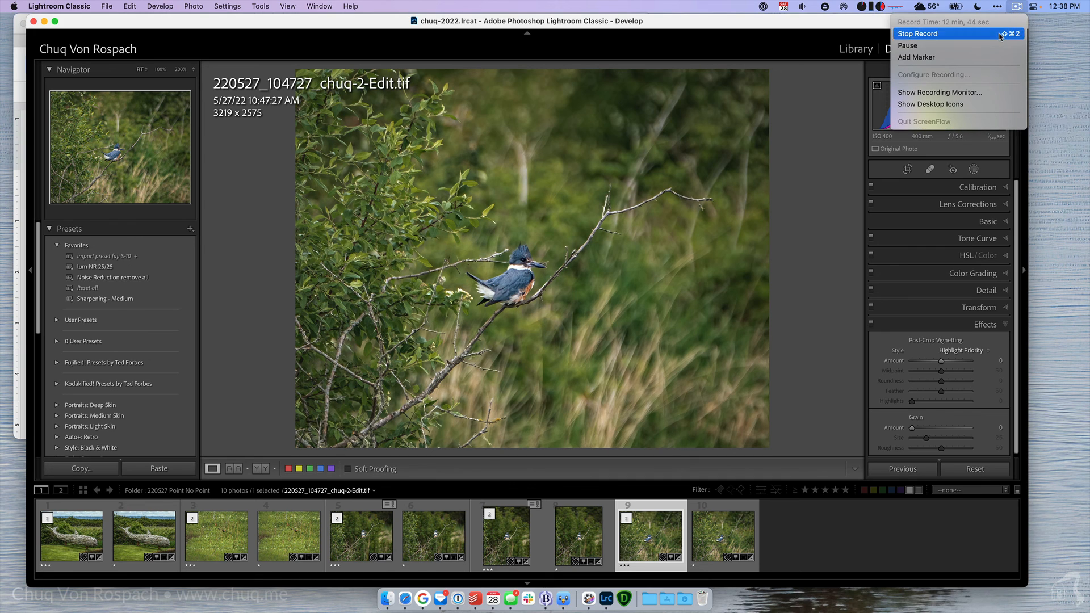